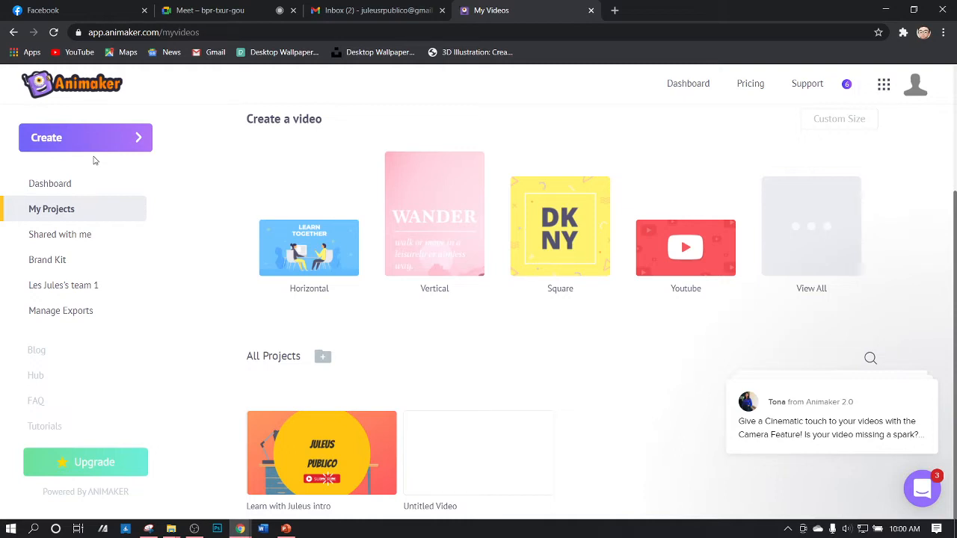
Open YouTube in a new browser tab.
{"action": "left_click", "coordinate": [615, 10]}
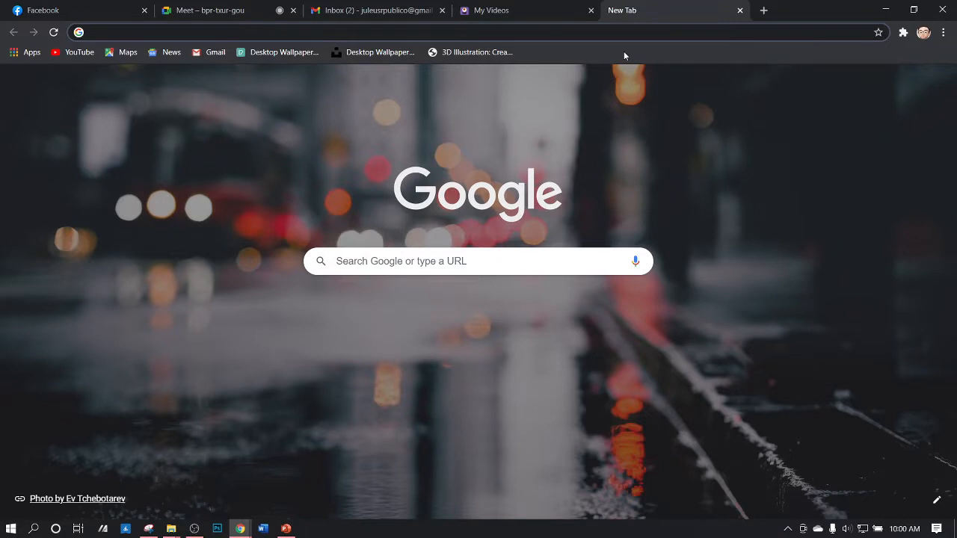
{"action": "type", "text": "yout"}
{"action": "key", "text": "Return"}
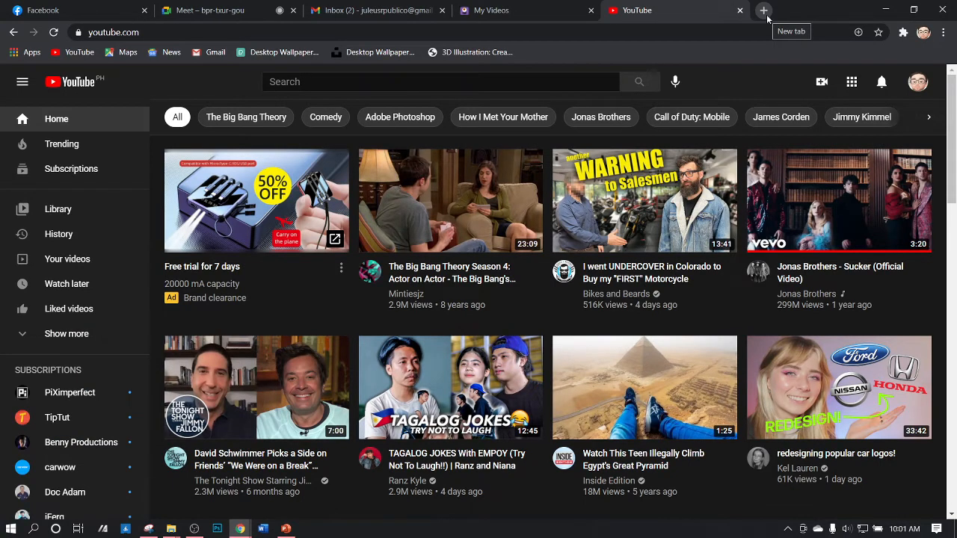
Go to the signed-in account's own YouTube channel and look through its uploaded videos.
{"action": "left_click", "coordinate": [918, 82]}
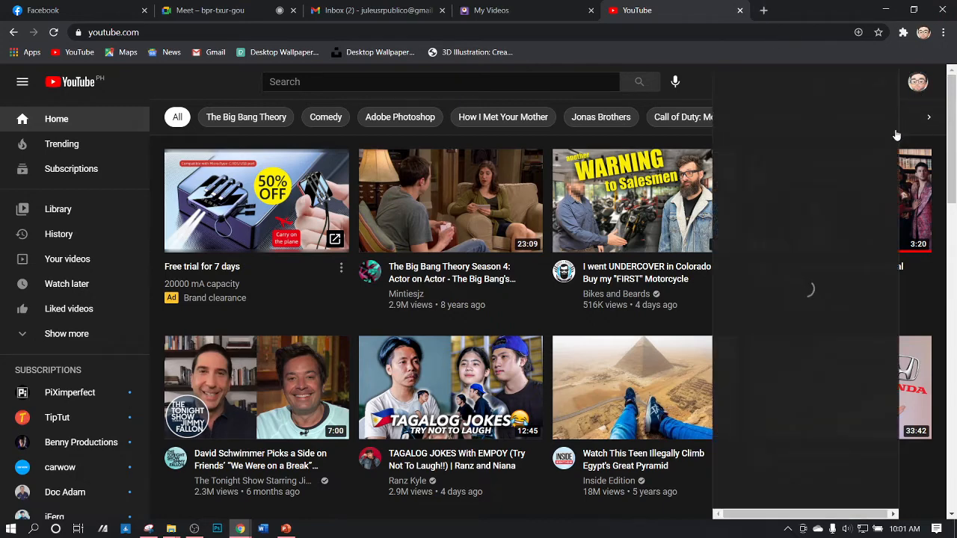
{"action": "left_click", "coordinate": [783, 154]}
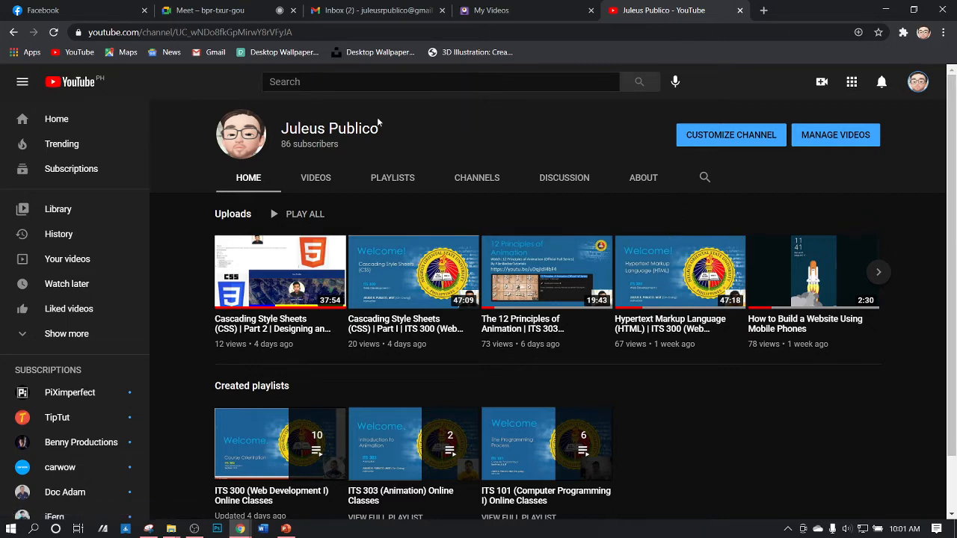
{"action": "left_click", "coordinate": [322, 178]}
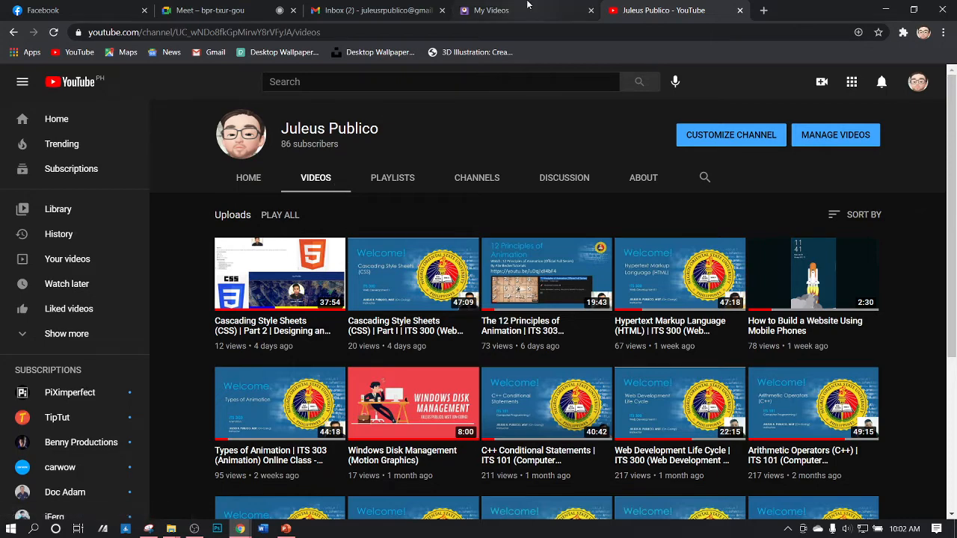
{"action": "scroll", "coordinate": [598, 396], "scroll_direction": "down", "scroll_amount": 3}
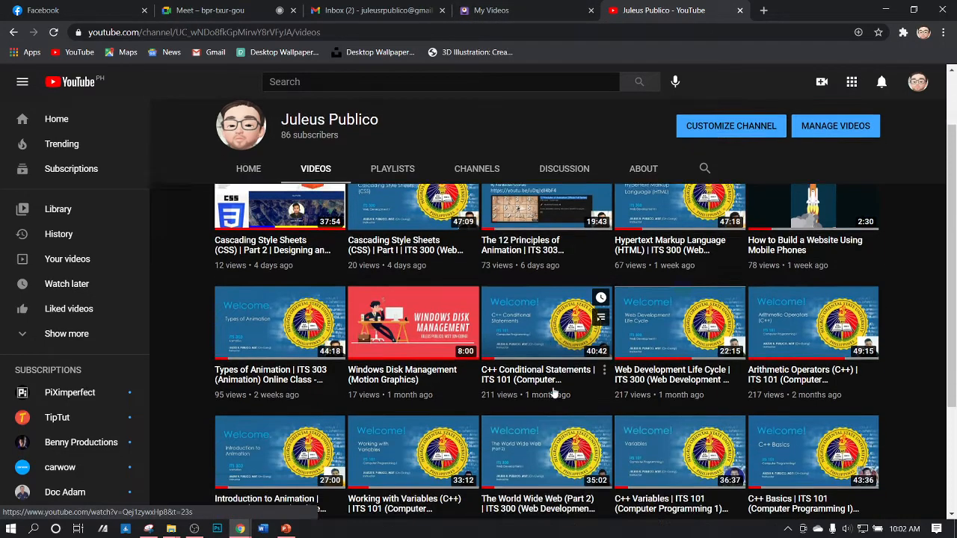
Return to Animaker, open the Dashboard and look through its video template categories.
{"action": "left_click", "coordinate": [516, 10]}
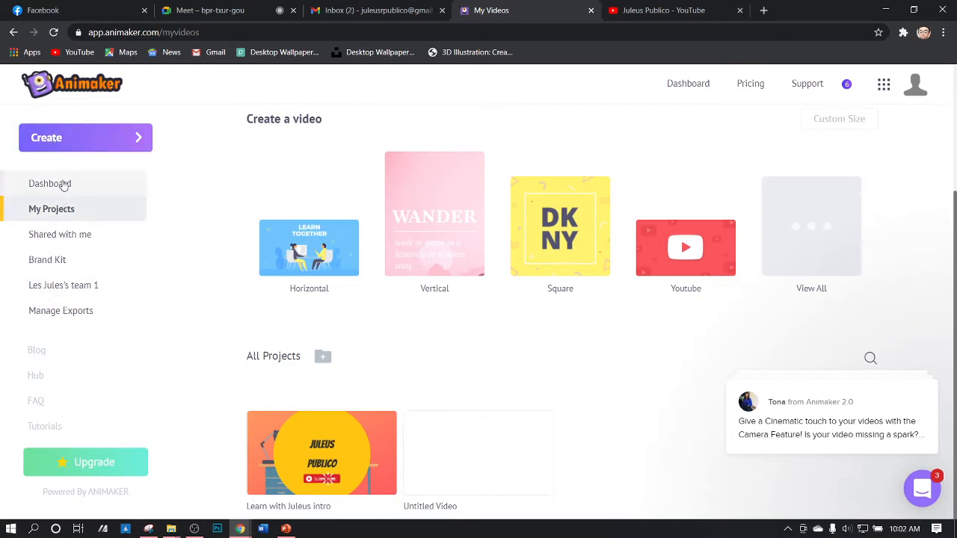
{"action": "left_click", "coordinate": [80, 246]}
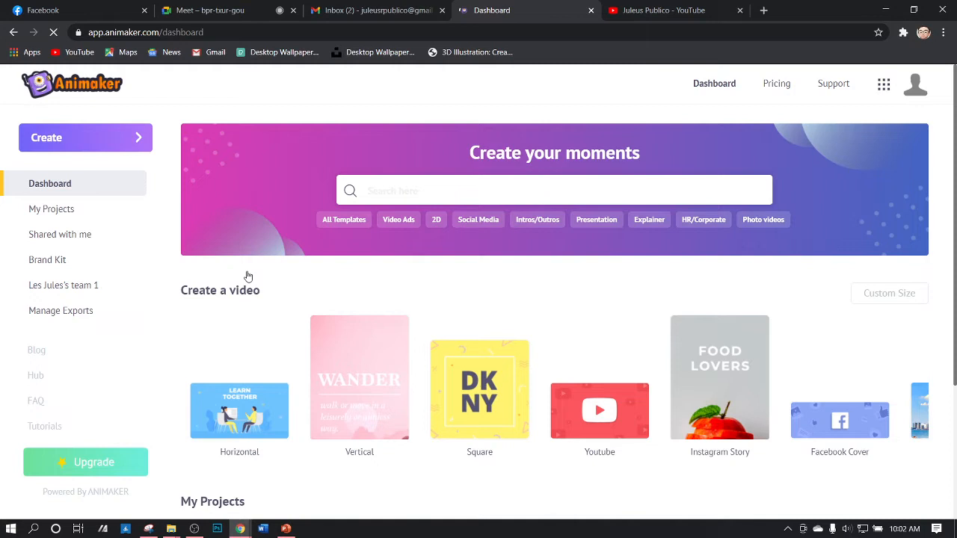
{"action": "scroll", "coordinate": [254, 314], "scroll_direction": "down", "scroll_amount": 6}
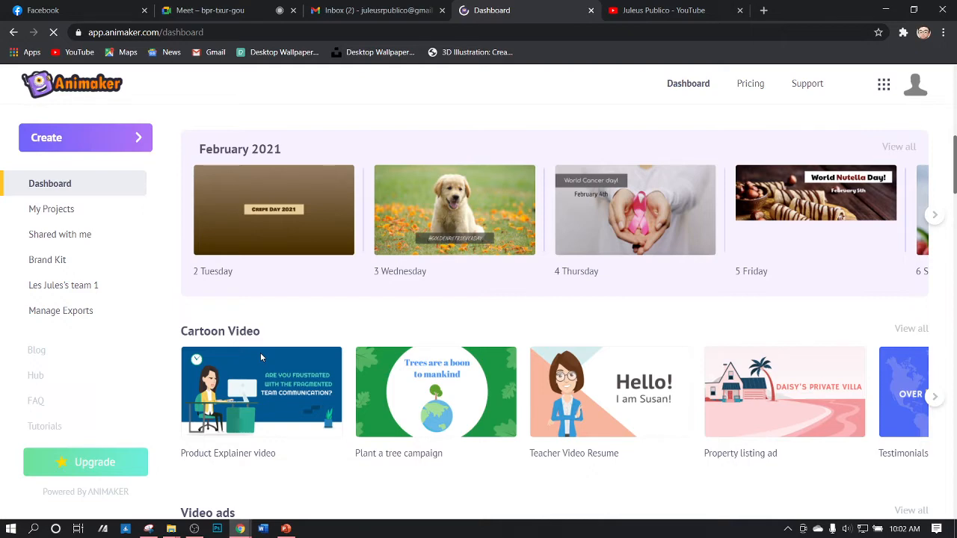
{"action": "scroll", "coordinate": [331, 323], "scroll_direction": "down", "scroll_amount": 6}
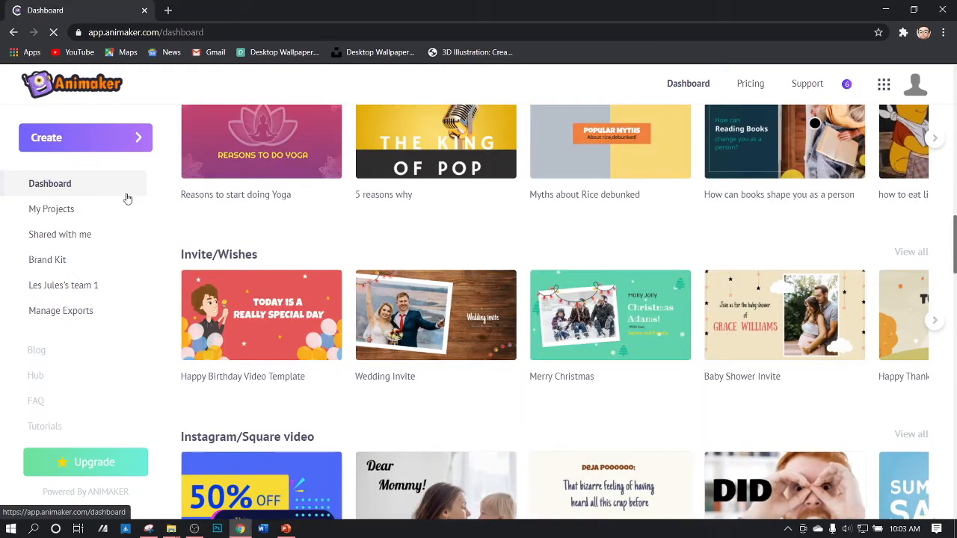
{"action": "scroll", "coordinate": [105, 179], "scroll_direction": "up", "scroll_amount": 3}
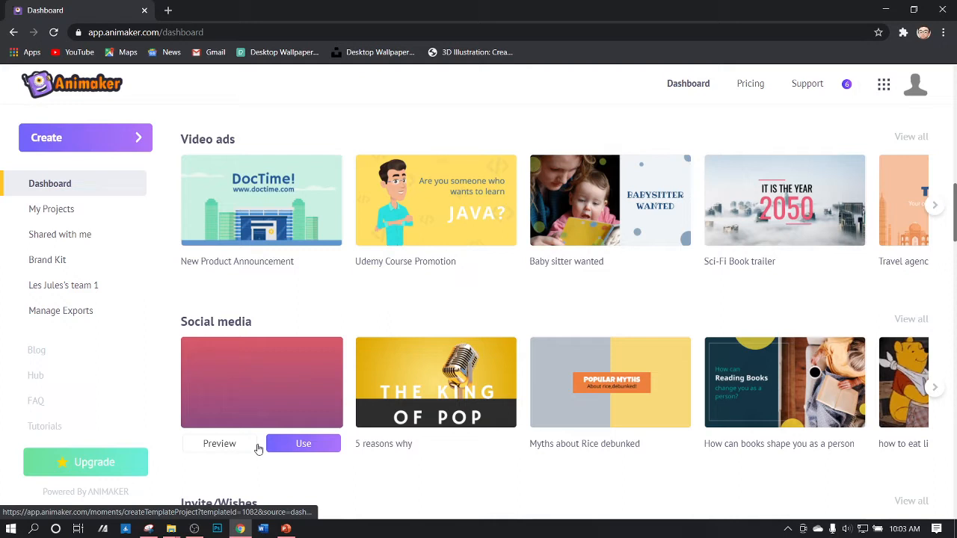
Open Facebook in a new browser tab.
{"action": "left_click", "coordinate": [171, 15]}
{"action": "type", "text": "gm"}
{"action": "key", "text": "Escape"}
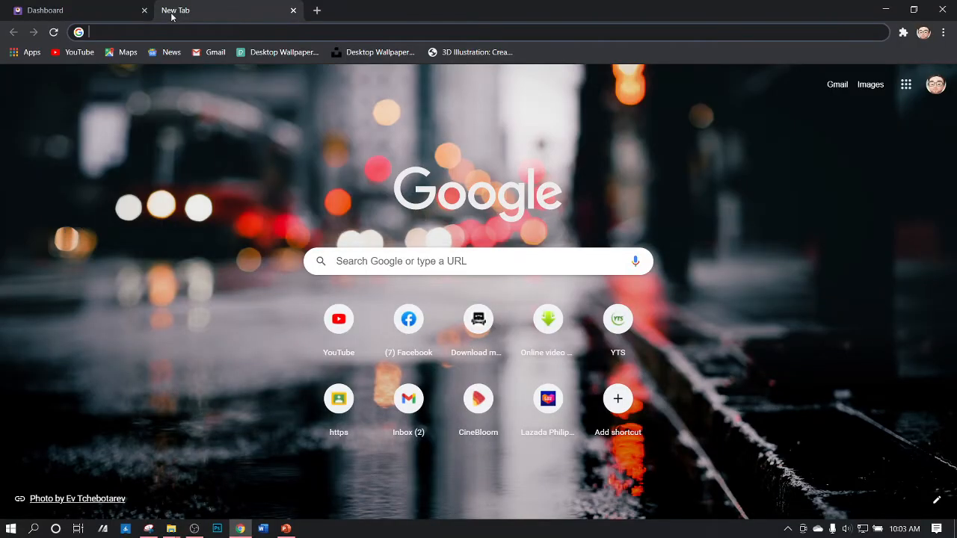
{"action": "type", "text": "fa"}
{"action": "key", "text": "Return"}
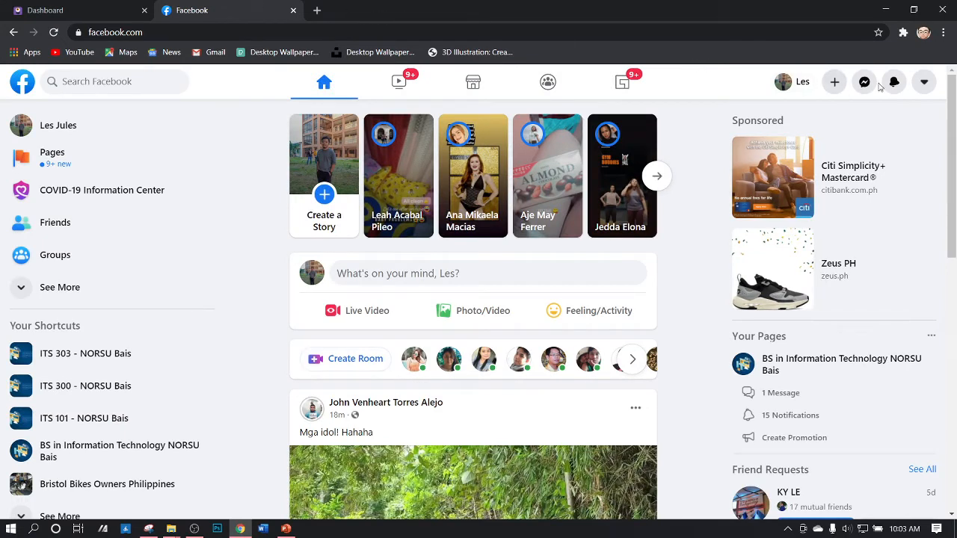
Open the chat containing the meeting invitation and expand it to the full Messenger view.
{"action": "left_click", "coordinate": [865, 84]}
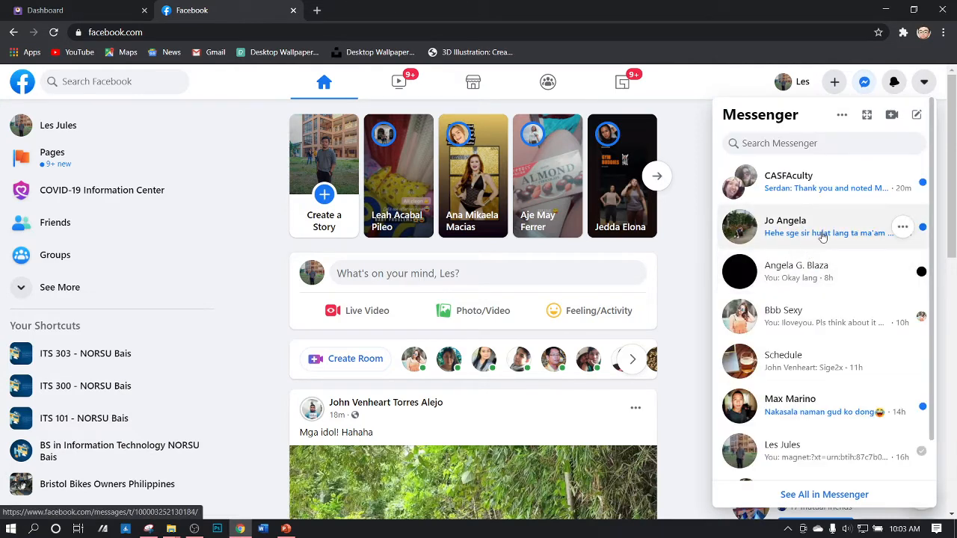
{"action": "left_click", "coordinate": [830, 237]}
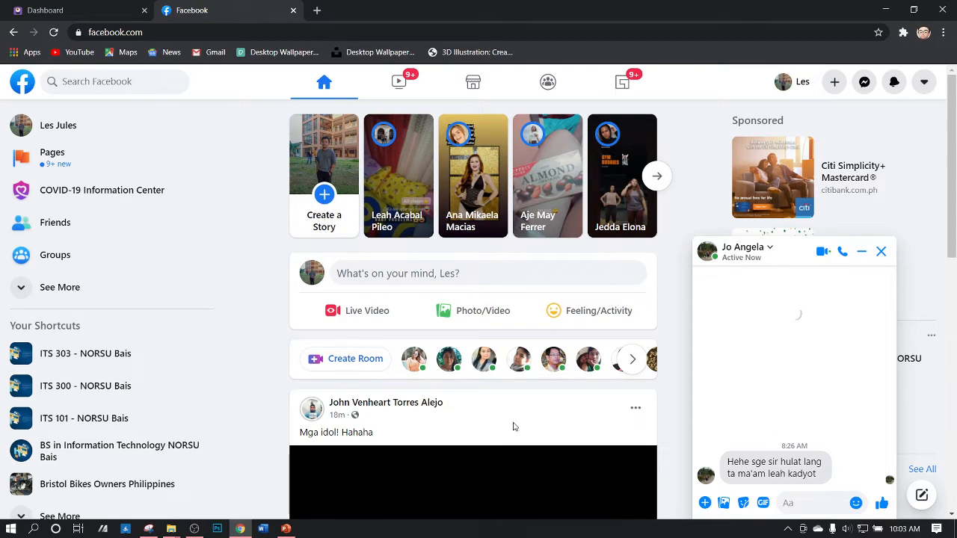
{"action": "scroll", "coordinate": [513, 425], "scroll_direction": "down", "scroll_amount": 3}
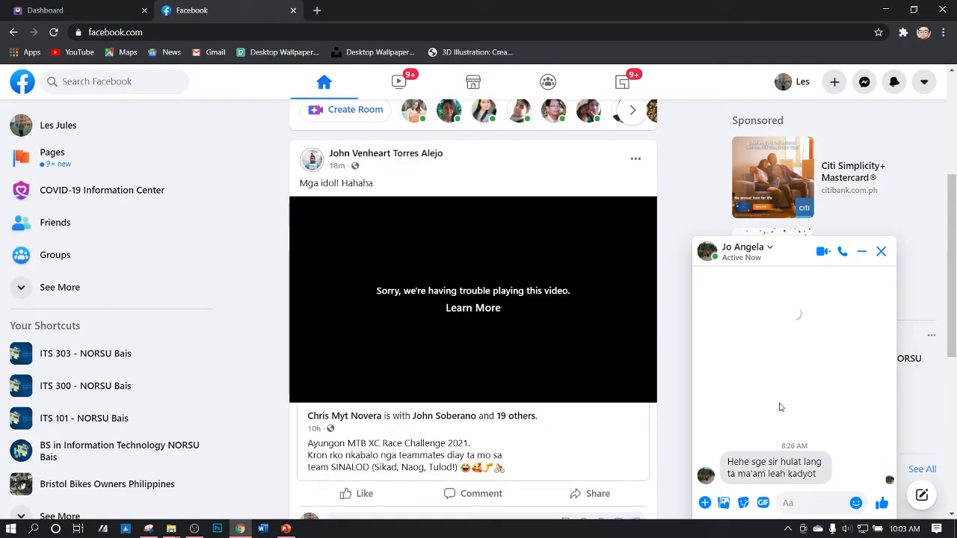
{"action": "left_click", "coordinate": [756, 258]}
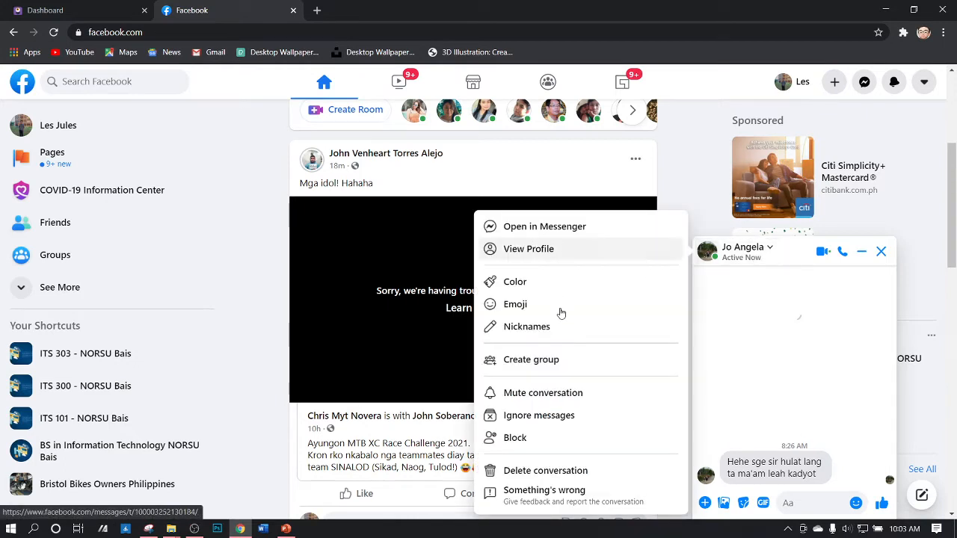
{"action": "left_click", "coordinate": [576, 229]}
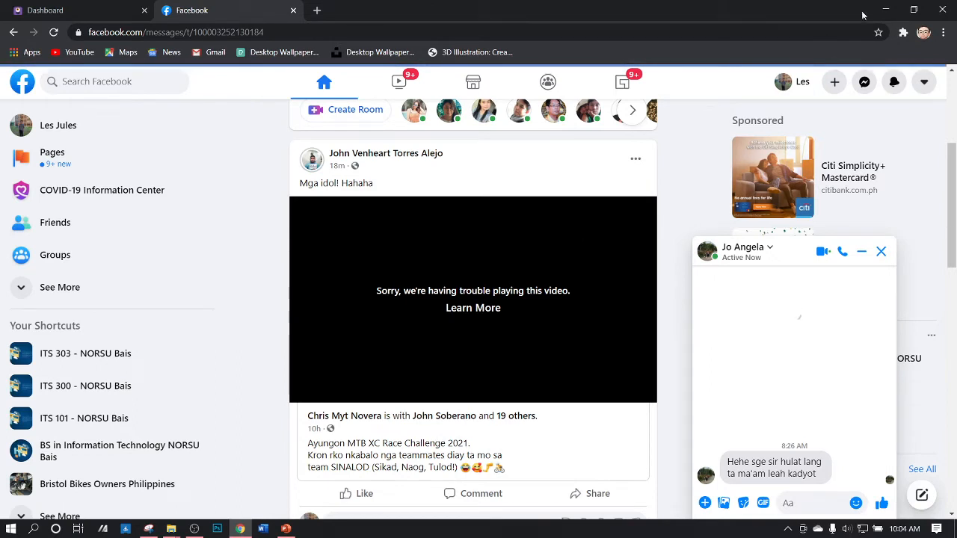
Refresh the desktop and check the computer's network connection status before returning to the Messenger page.
{"action": "left_click", "coordinate": [892, 11]}
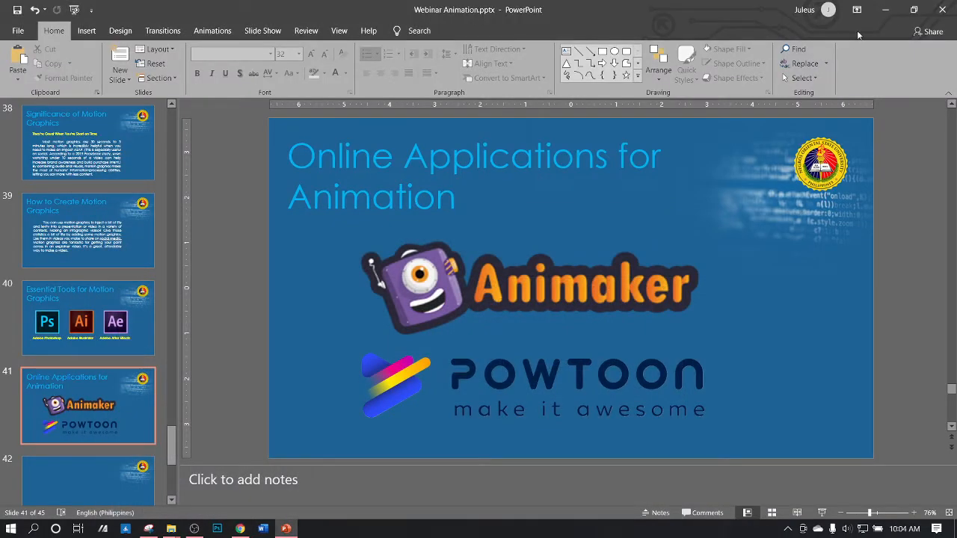
{"action": "left_click", "coordinate": [892, 10]}
{"action": "right_click", "coordinate": [620, 89]}
{"action": "left_click", "coordinate": [556, 131]}
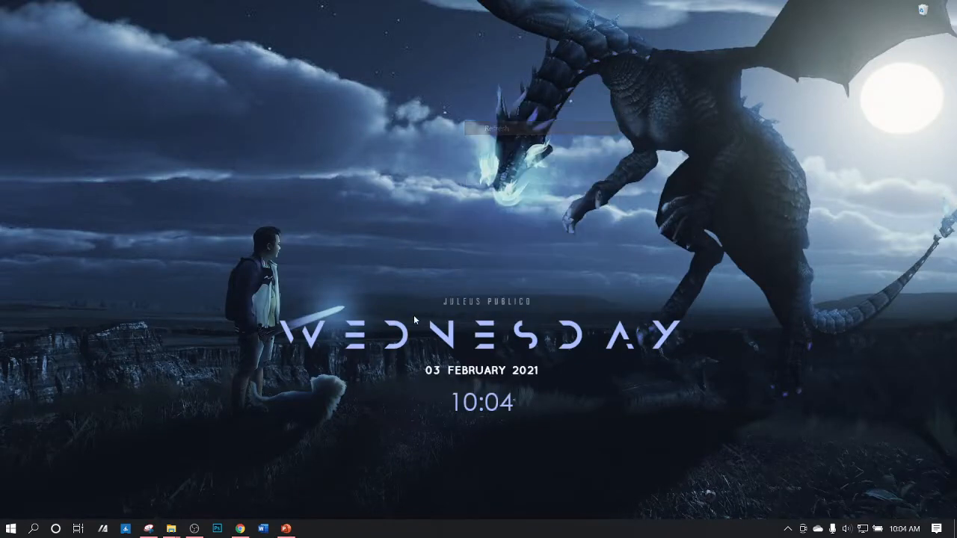
{"action": "left_click", "coordinate": [239, 528]}
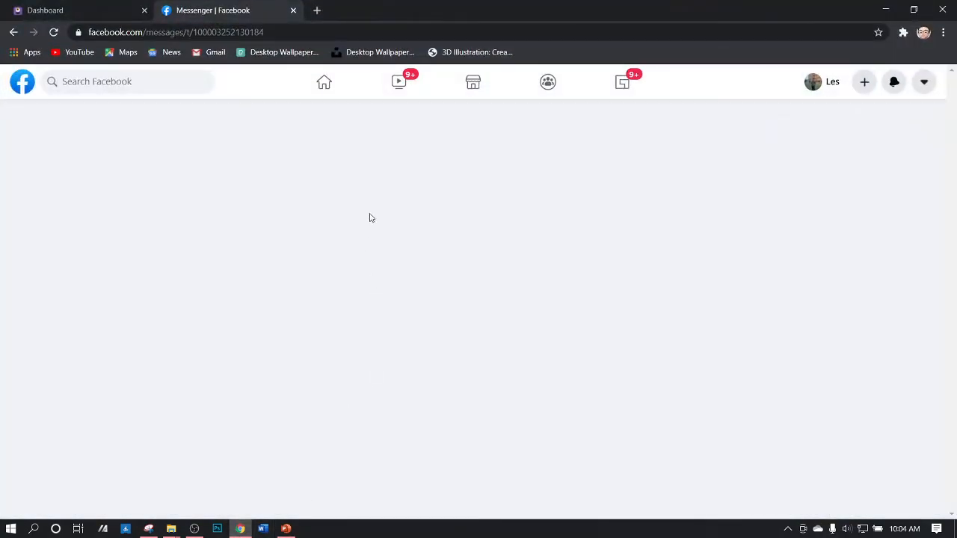
{"action": "left_click", "coordinate": [865, 531]}
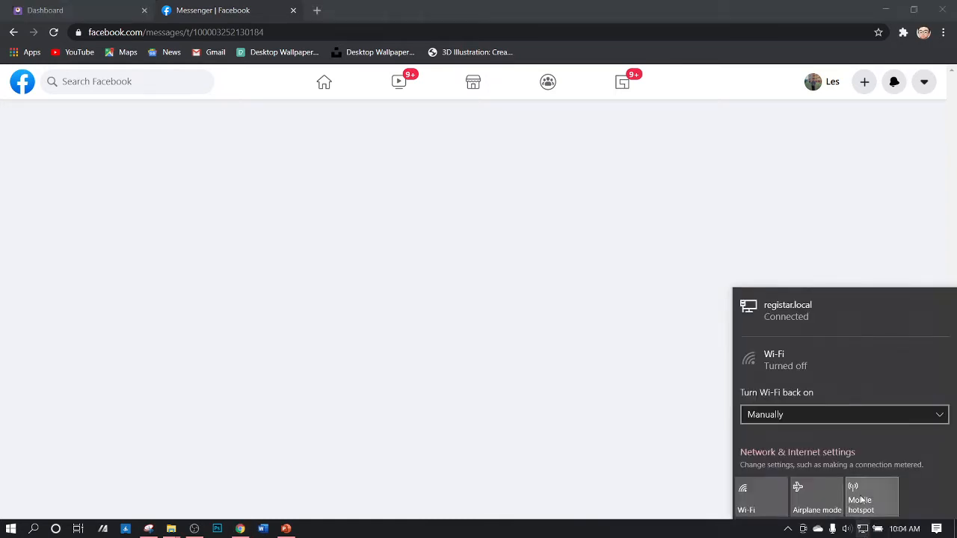
{"action": "left_click", "coordinate": [621, 283]}
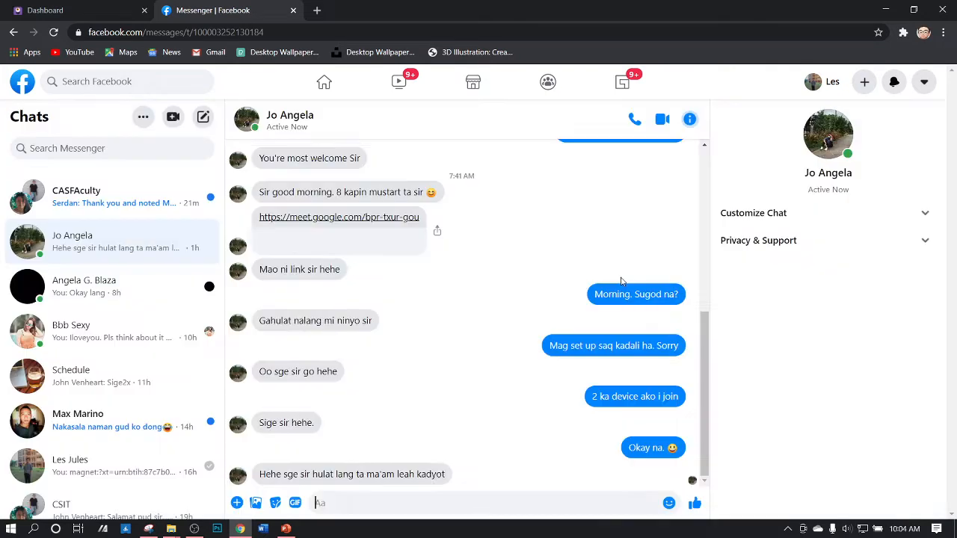
Join the Google Meet call from the link in the chat, with the camera and microphone turned off and the attendance list moved aside.
{"action": "left_click", "coordinate": [397, 212]}
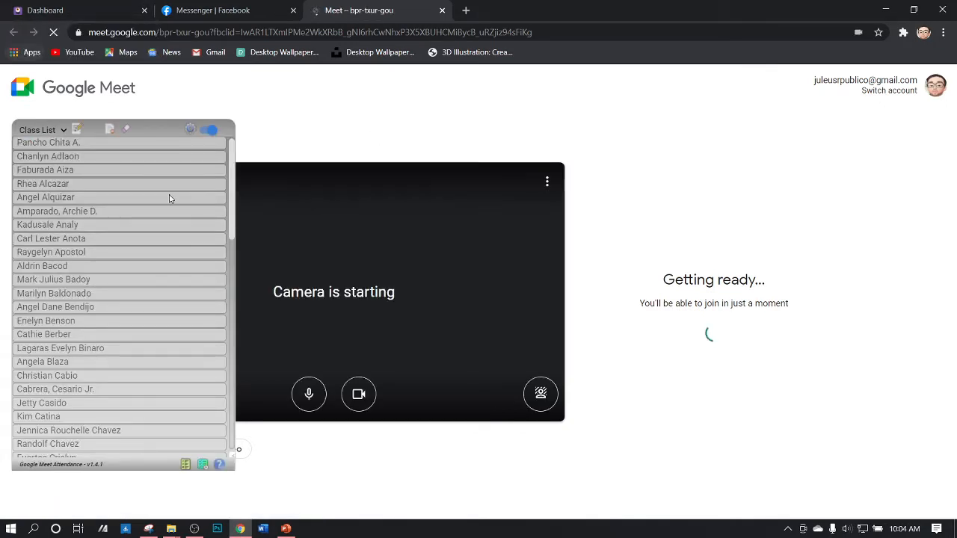
{"action": "left_click_drag", "start_coordinate": [152, 129], "coordinate": [66, 459]}
{"action": "left_click", "coordinate": [358, 395]}
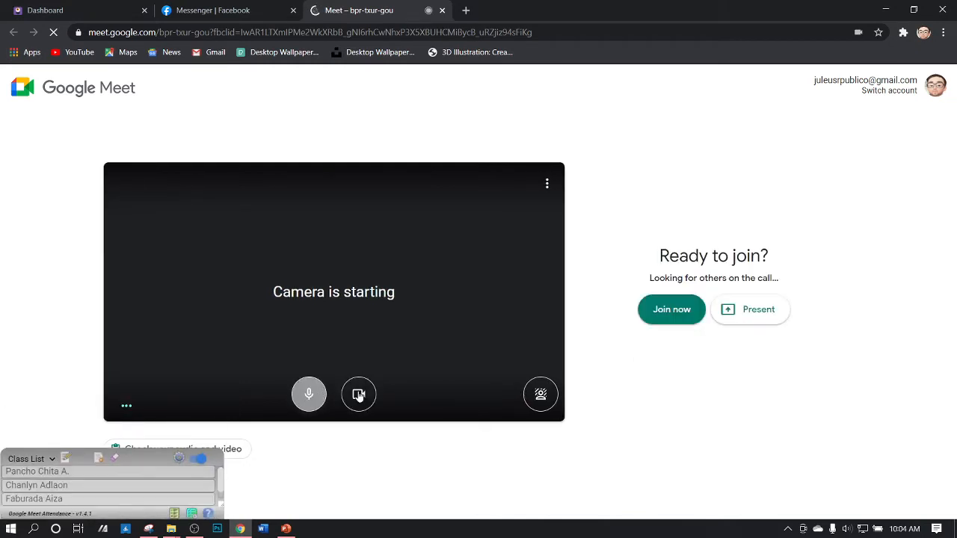
{"action": "left_click", "coordinate": [308, 395]}
{"action": "left_click", "coordinate": [670, 309]}
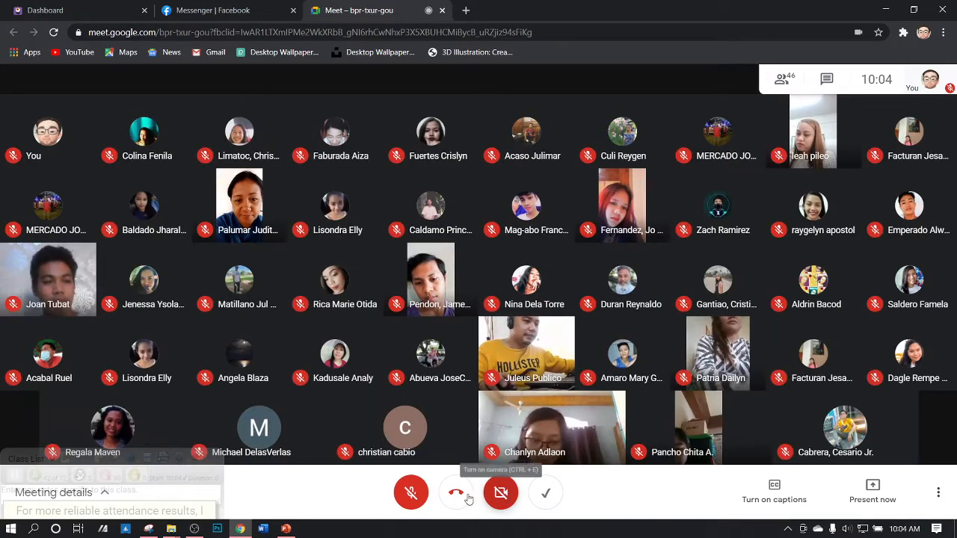
{"action": "left_click", "coordinate": [870, 491]}
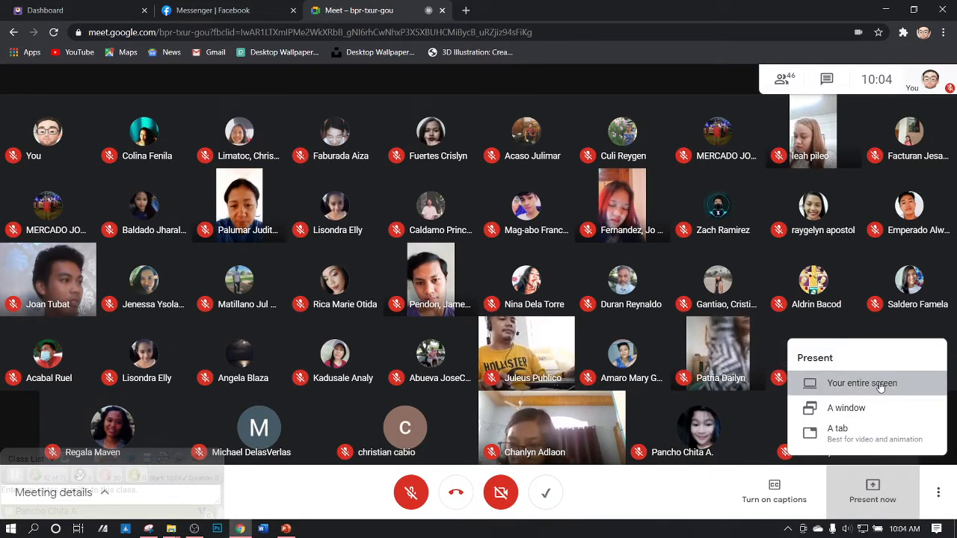
{"action": "left_click", "coordinate": [877, 386]}
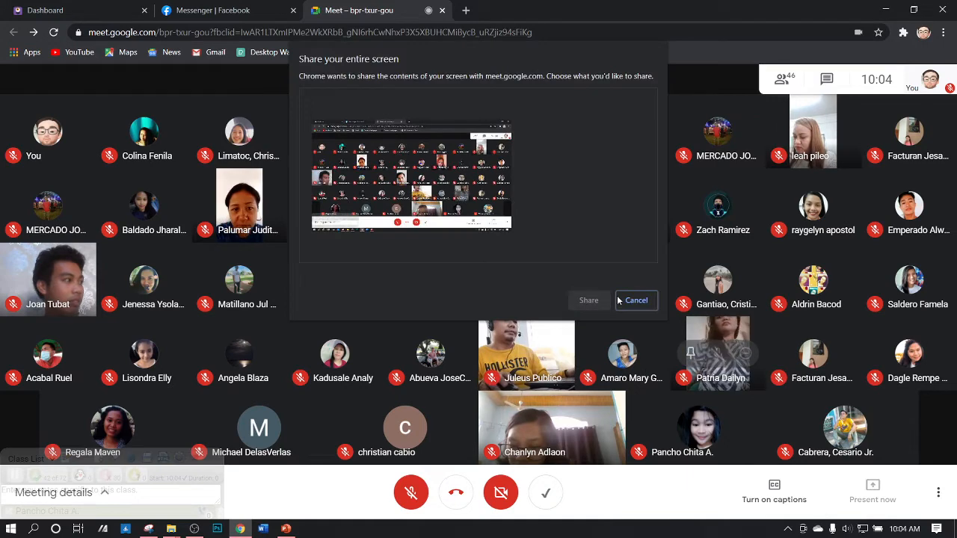
{"action": "left_click", "coordinate": [646, 299]}
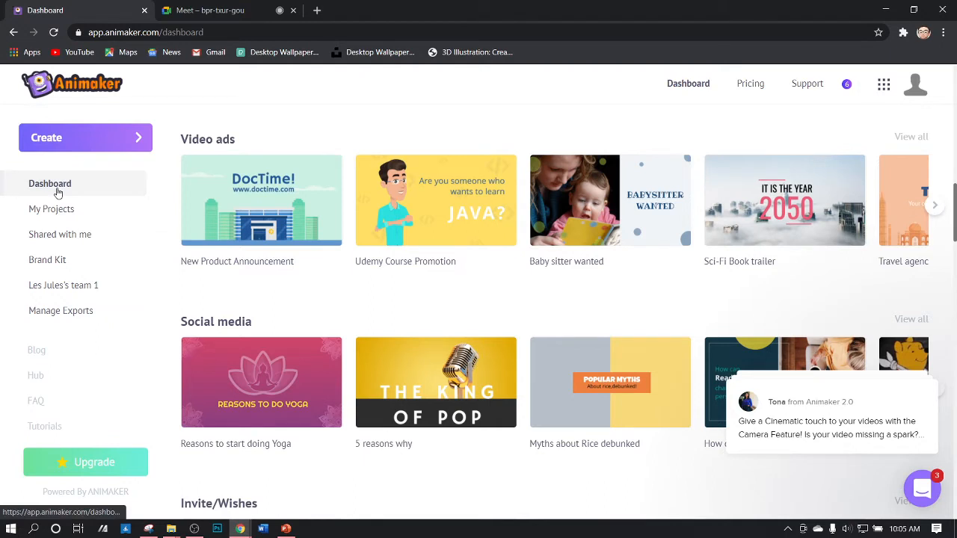
Create a new Animaker video from the blank horizontal template.
{"action": "left_click", "coordinate": [82, 141]}
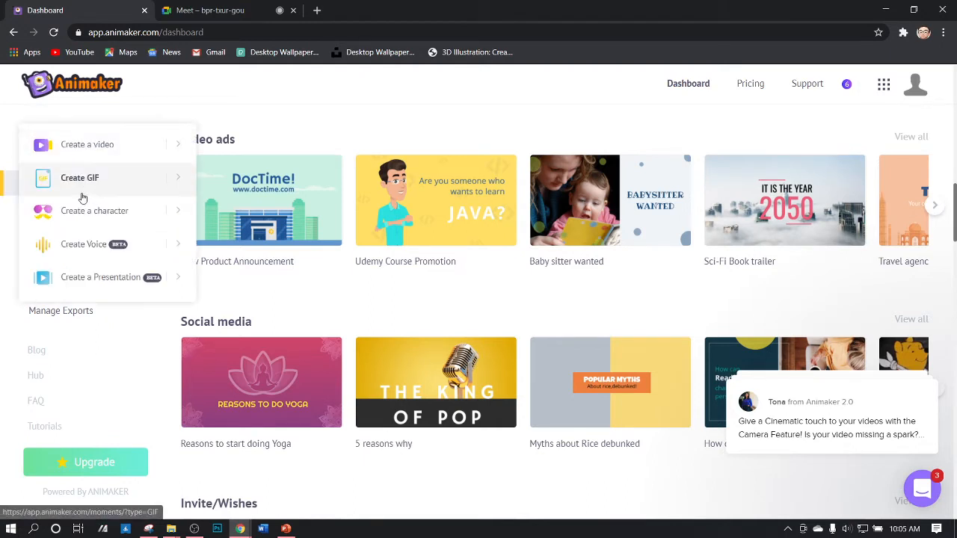
{"action": "left_click", "coordinate": [116, 145]}
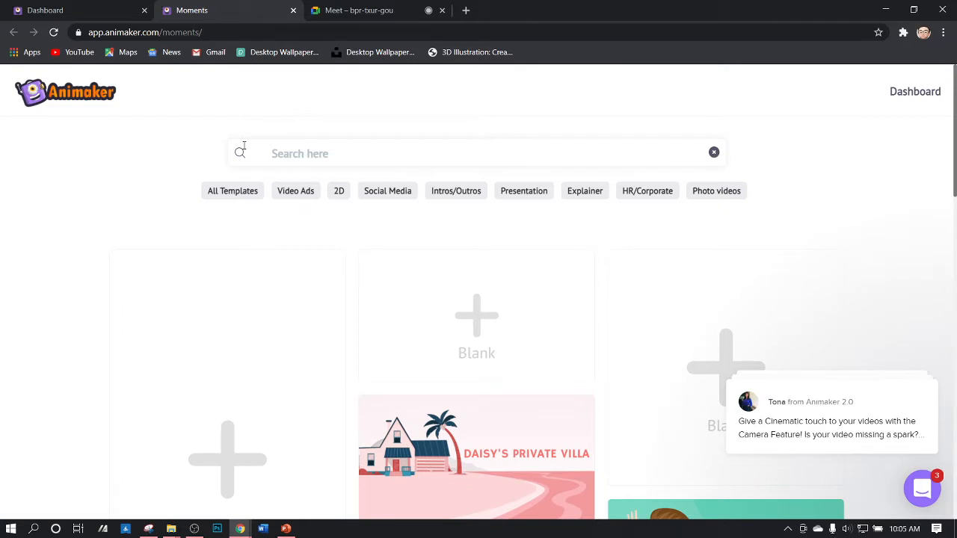
{"action": "scroll", "coordinate": [494, 392], "scroll_direction": "down", "scroll_amount": 2}
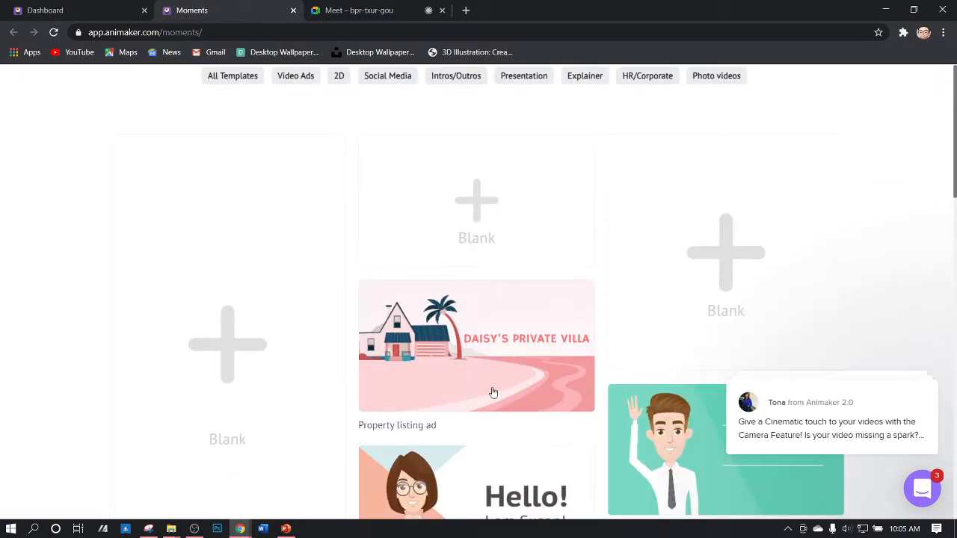
{"action": "scroll", "coordinate": [406, 348], "scroll_direction": "up", "scroll_amount": 2}
{"action": "scroll", "coordinate": [409, 356], "scroll_direction": "down", "scroll_amount": 4}
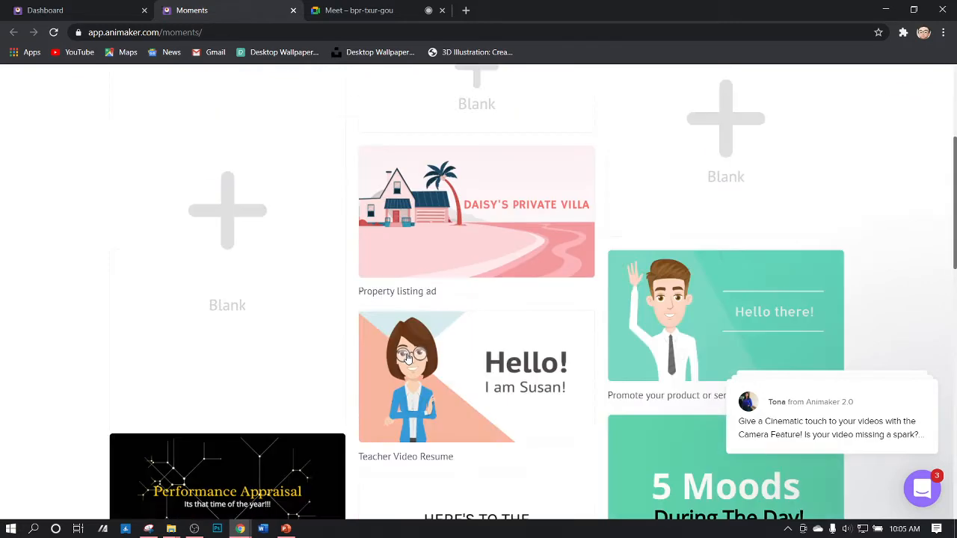
{"action": "scroll", "coordinate": [411, 357], "scroll_direction": "up", "scroll_amount": 1}
{"action": "scroll", "coordinate": [413, 357], "scroll_direction": "up", "scroll_amount": 4}
{"action": "scroll", "coordinate": [413, 359], "scroll_direction": "down", "scroll_amount": 3}
{"action": "scroll", "coordinate": [412, 363], "scroll_direction": "up", "scroll_amount": 1}
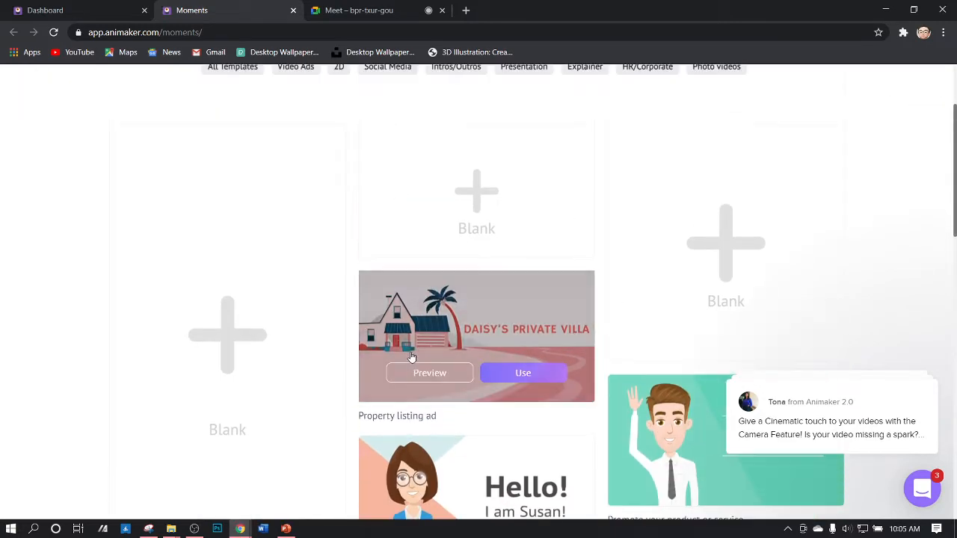
{"action": "scroll", "coordinate": [472, 269], "scroll_direction": "up", "scroll_amount": 2}
{"action": "left_click", "coordinate": [476, 304]}
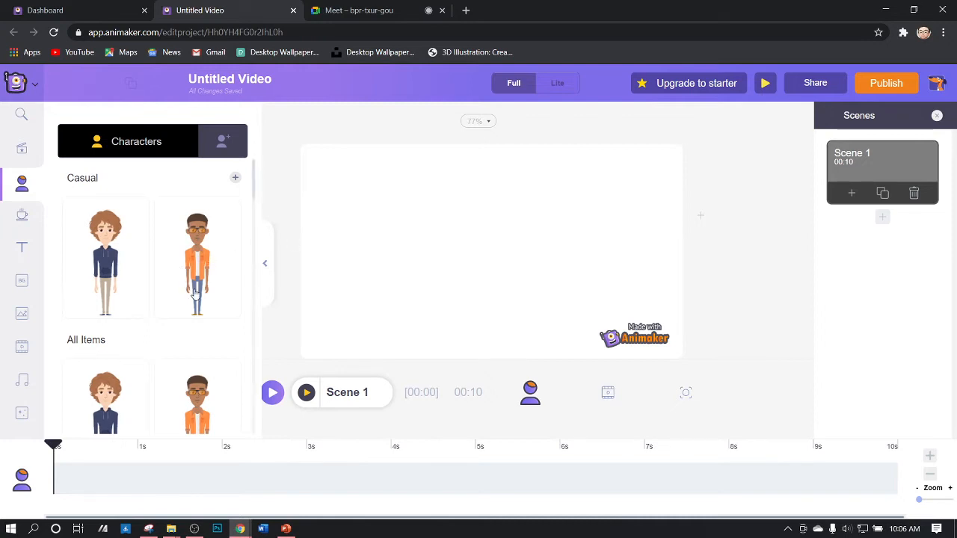
Look through the ready-made characters and open the background library.
{"action": "scroll", "coordinate": [194, 295], "scroll_direction": "down", "scroll_amount": 3}
{"action": "scroll", "coordinate": [195, 296], "scroll_direction": "up", "scroll_amount": 3}
{"action": "scroll", "coordinate": [172, 327], "scroll_direction": "down", "scroll_amount": 5}
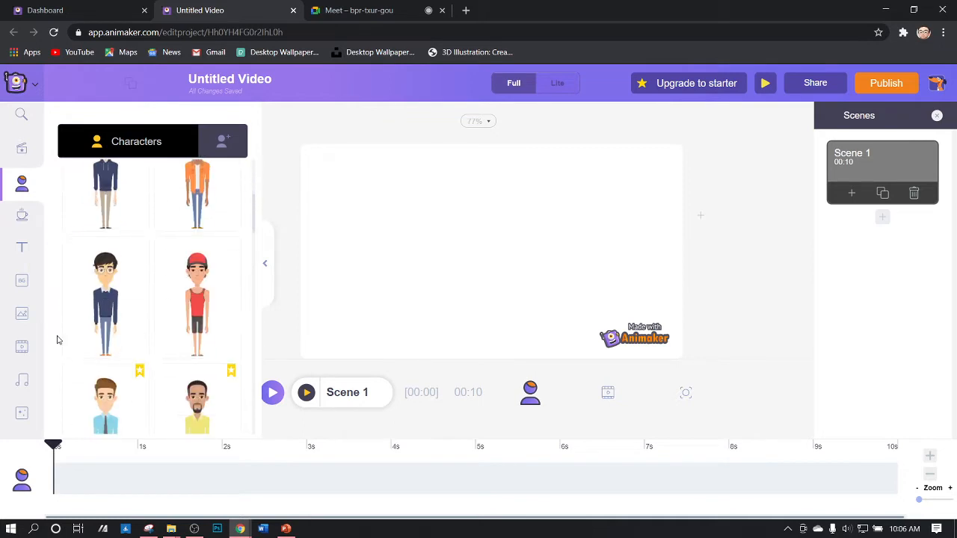
{"action": "left_click", "coordinate": [22, 314]}
{"action": "left_click", "coordinate": [22, 282]}
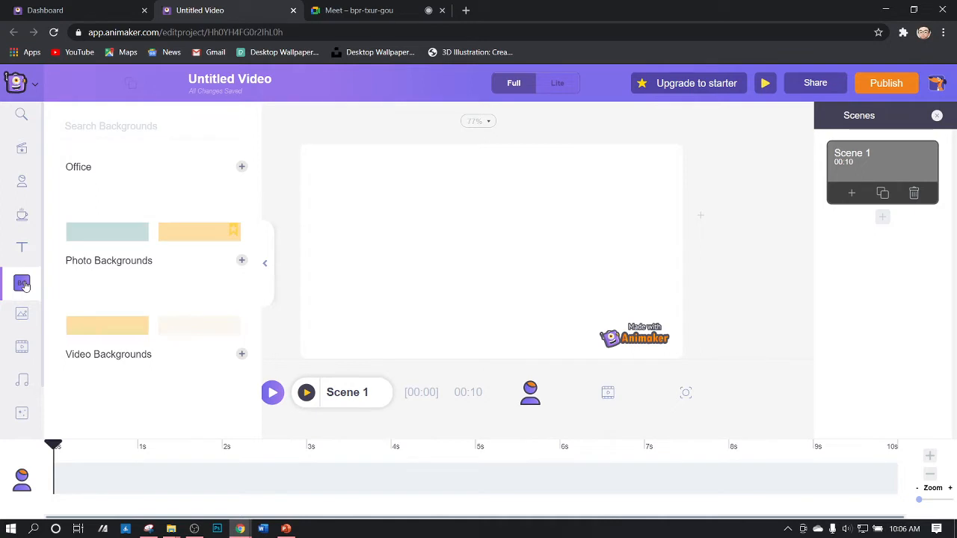
Switch to PowerPoint to check the slide on online animation applications, and return to the Animaker editor.
{"action": "left_click", "coordinate": [285, 529]}
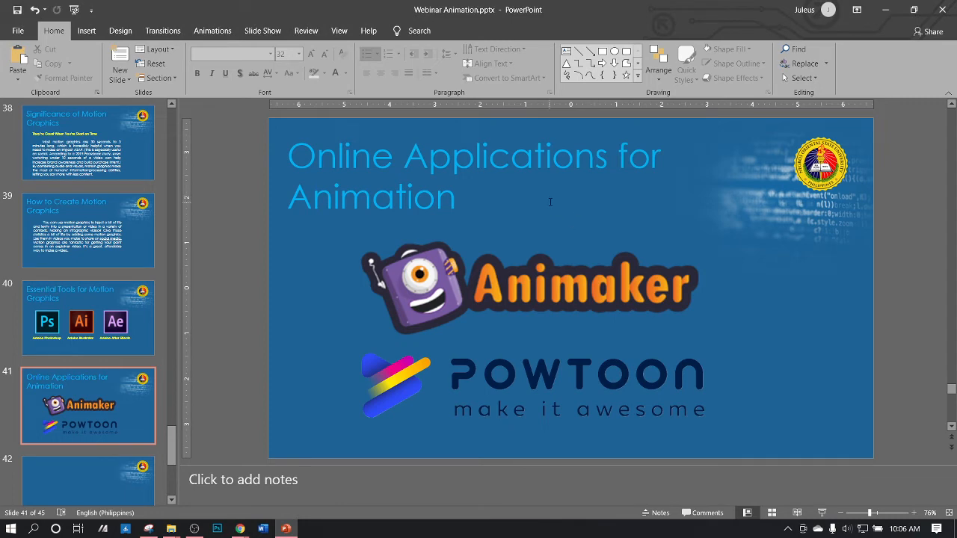
{"action": "left_click", "coordinate": [885, 10]}
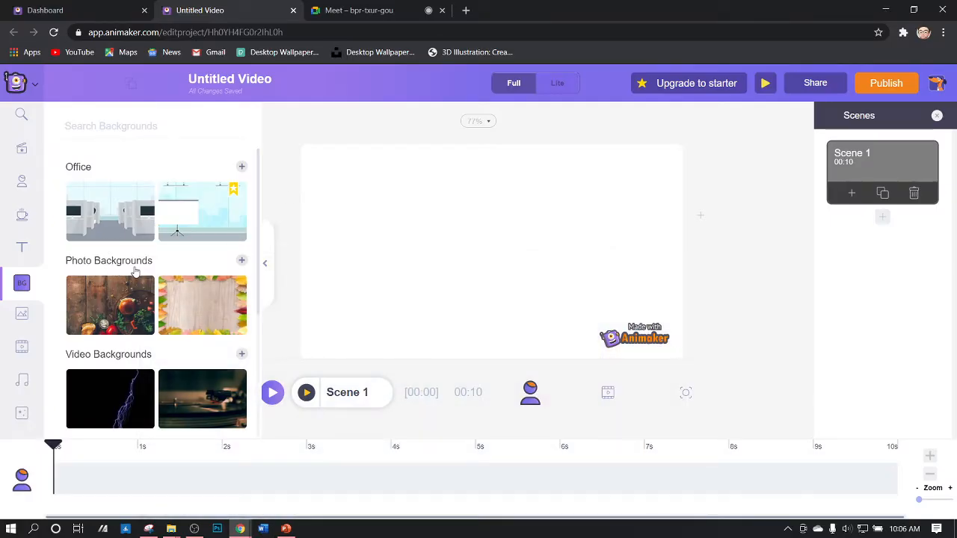
Examine the background library's categories, from Office and Photo Backgrounds to City, and the full All Items collection.
{"action": "scroll", "coordinate": [155, 316], "scroll_direction": "down", "scroll_amount": 2}
{"action": "scroll", "coordinate": [153, 318], "scroll_direction": "down", "scroll_amount": 1}
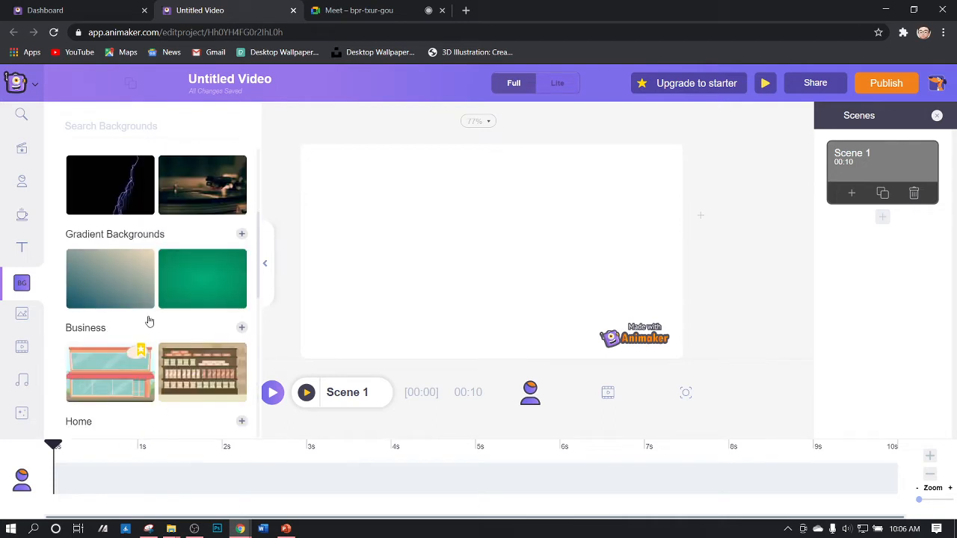
{"action": "scroll", "coordinate": [146, 317], "scroll_direction": "up", "scroll_amount": 3}
{"action": "scroll", "coordinate": [135, 313], "scroll_direction": "down", "scroll_amount": 10}
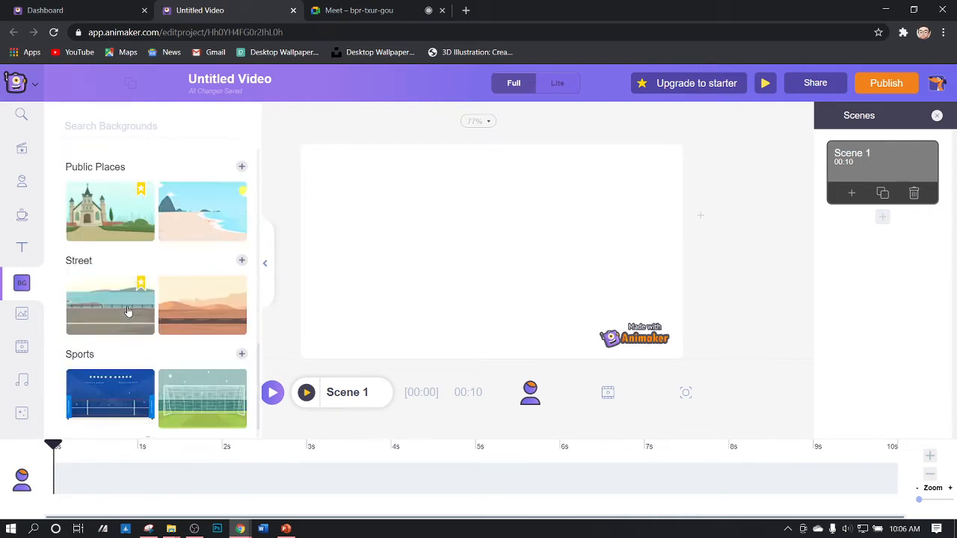
{"action": "scroll", "coordinate": [141, 322], "scroll_direction": "down", "scroll_amount": 3}
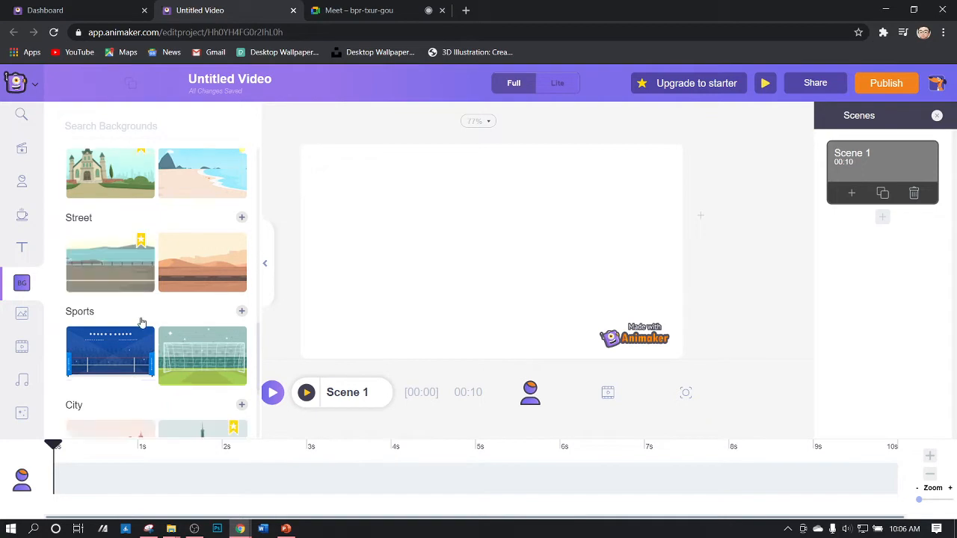
{"action": "scroll", "coordinate": [127, 298], "scroll_direction": "up", "scroll_amount": 10}
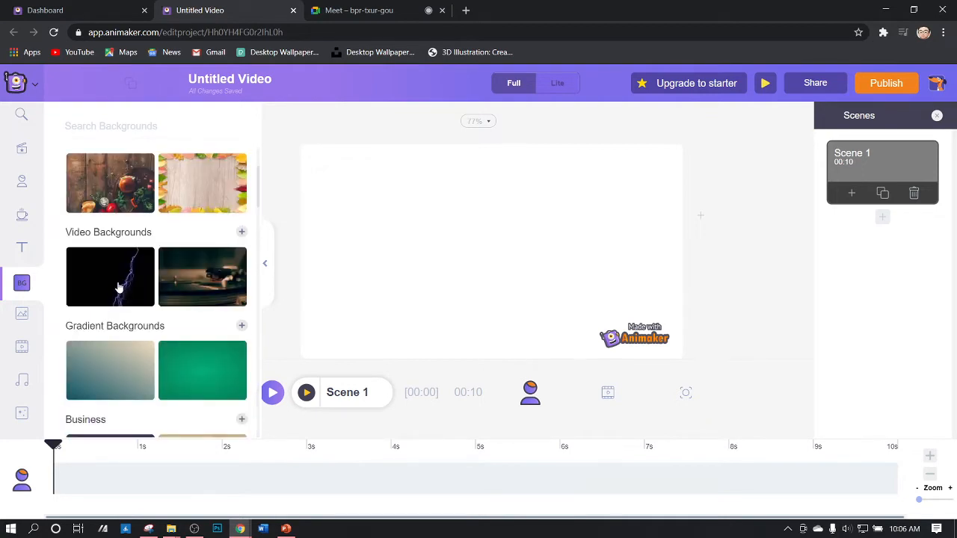
{"action": "scroll", "coordinate": [120, 286], "scroll_direction": "up", "scroll_amount": 2}
{"action": "scroll", "coordinate": [123, 283], "scroll_direction": "down", "scroll_amount": 2}
{"action": "scroll", "coordinate": [129, 279], "scroll_direction": "up", "scroll_amount": 1}
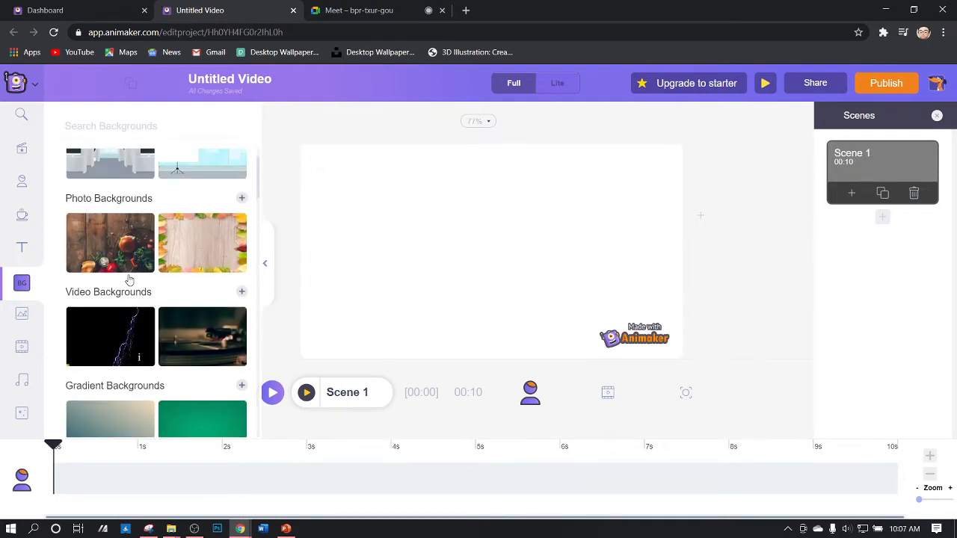
{"action": "scroll", "coordinate": [129, 279], "scroll_direction": "up", "scroll_amount": 1}
{"action": "scroll", "coordinate": [129, 279], "scroll_direction": "down", "scroll_amount": 7}
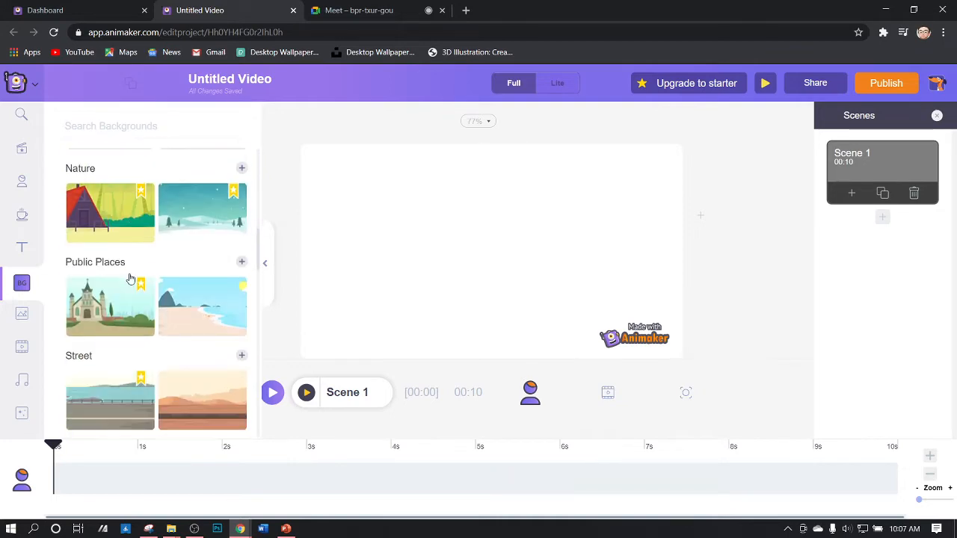
{"action": "scroll", "coordinate": [129, 279], "scroll_direction": "down", "scroll_amount": 6}
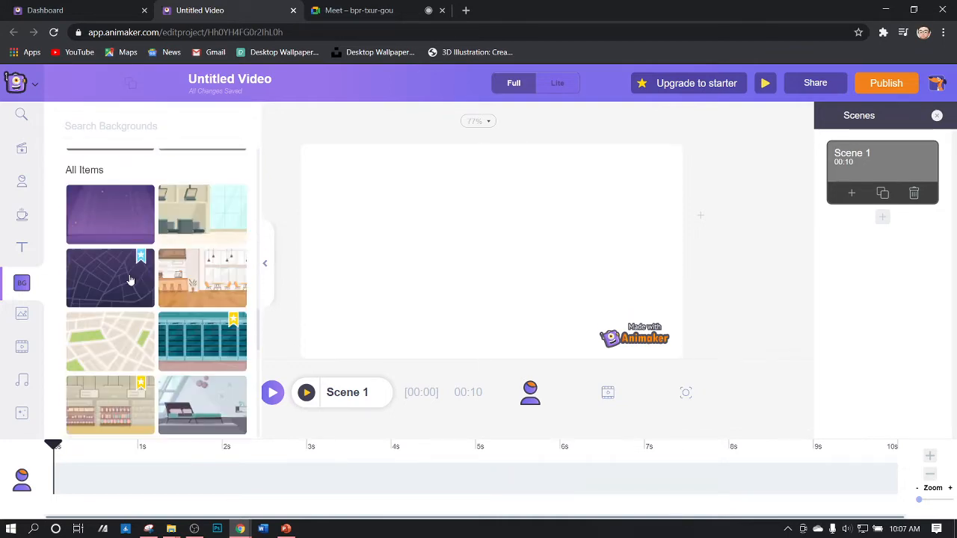
{"action": "scroll", "coordinate": [129, 279], "scroll_direction": "down", "scroll_amount": 8}
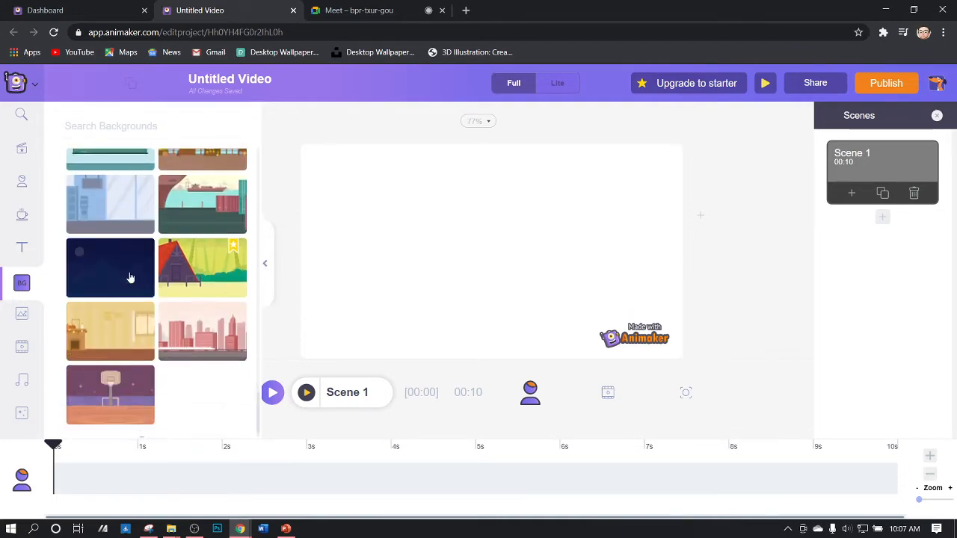
{"action": "scroll", "coordinate": [129, 279], "scroll_direction": "down", "scroll_amount": 2}
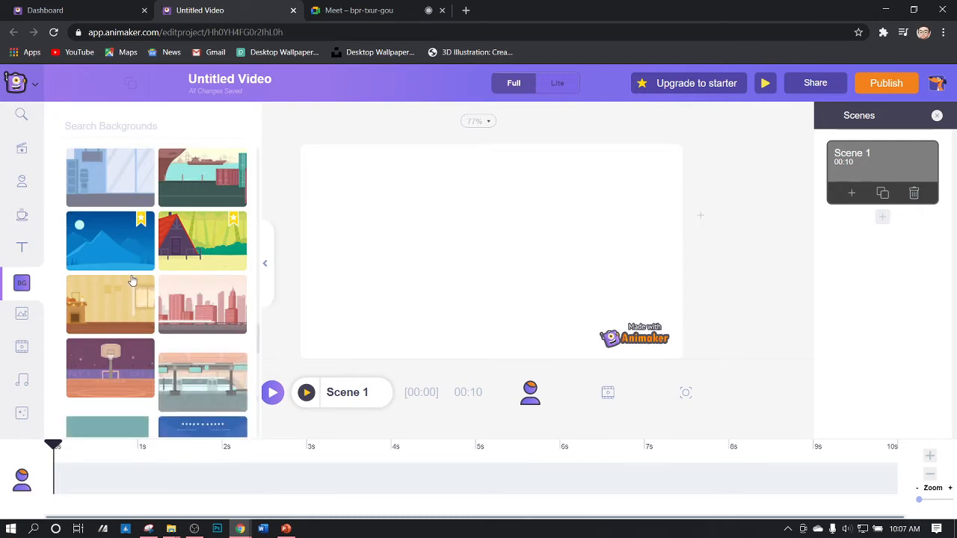
{"action": "scroll", "coordinate": [132, 284], "scroll_direction": "down", "scroll_amount": 3}
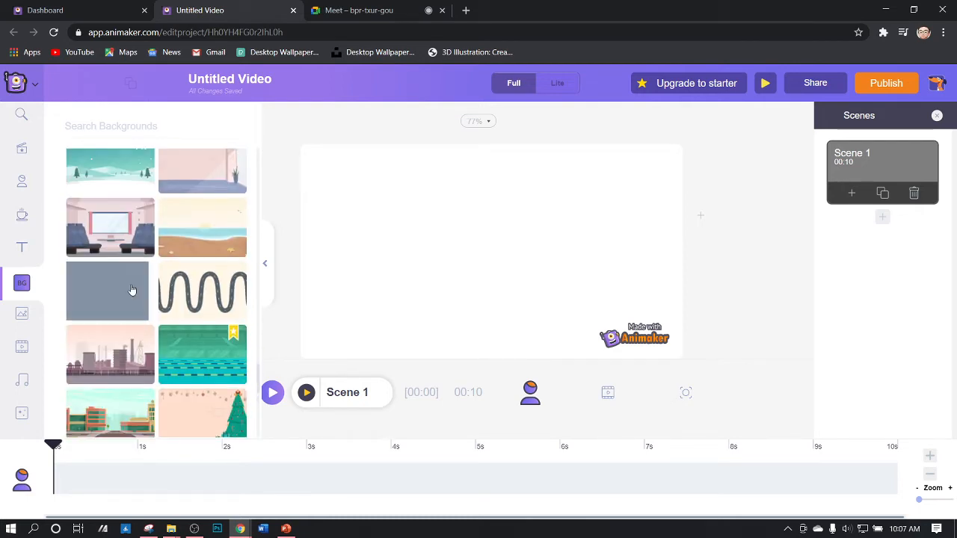
{"action": "scroll", "coordinate": [132, 290], "scroll_direction": "down", "scroll_amount": 5}
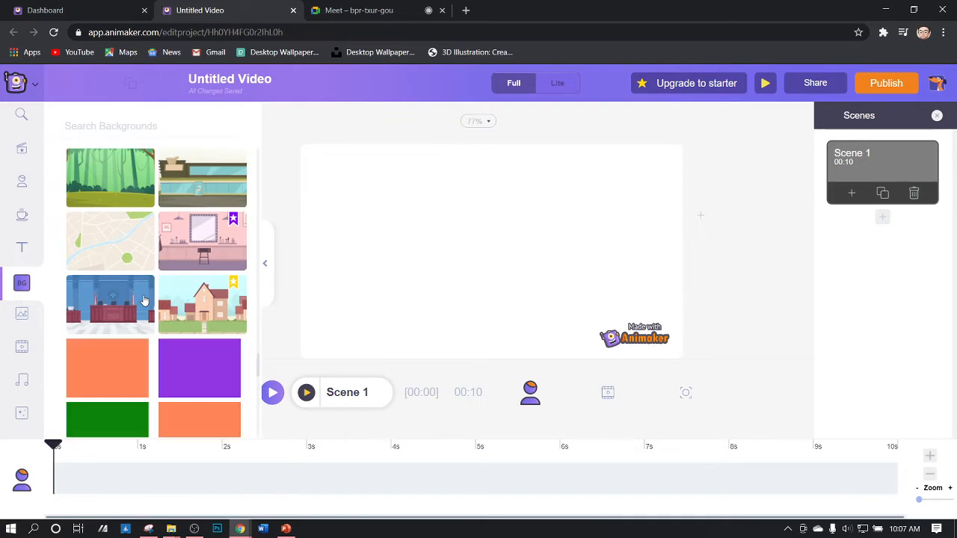
{"action": "scroll", "coordinate": [145, 300], "scroll_direction": "down", "scroll_amount": 10}
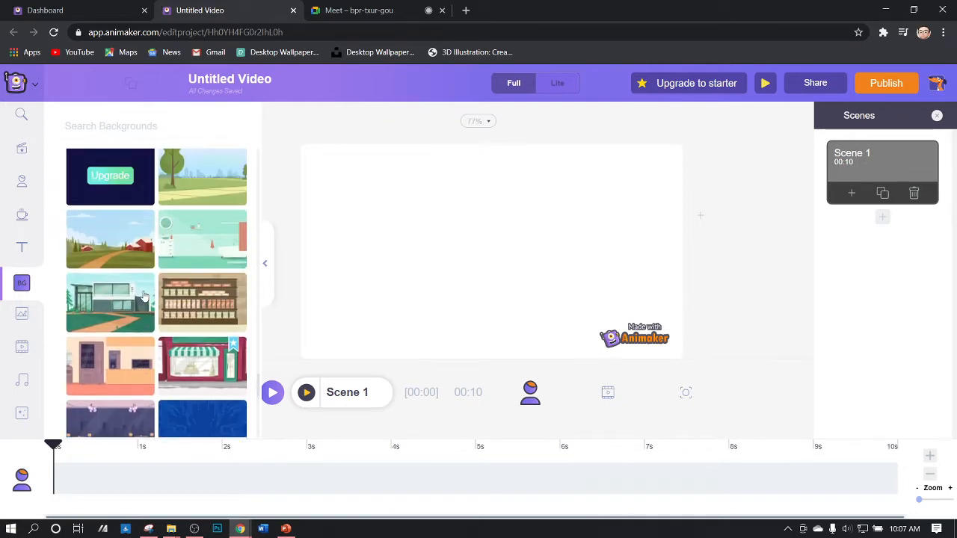
{"action": "scroll", "coordinate": [142, 292], "scroll_direction": "up", "scroll_amount": 15}
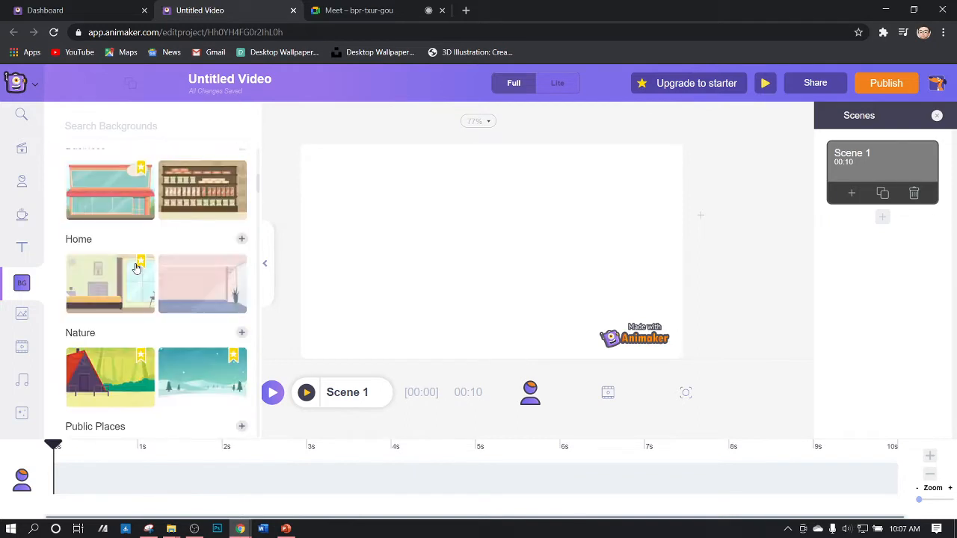
{"action": "scroll", "coordinate": [136, 267], "scroll_direction": "up", "scroll_amount": 5}
Search the backgrounds for "color", look through the matches, and clear the search to return to the background categories.
{"action": "left_click", "coordinate": [125, 125]}
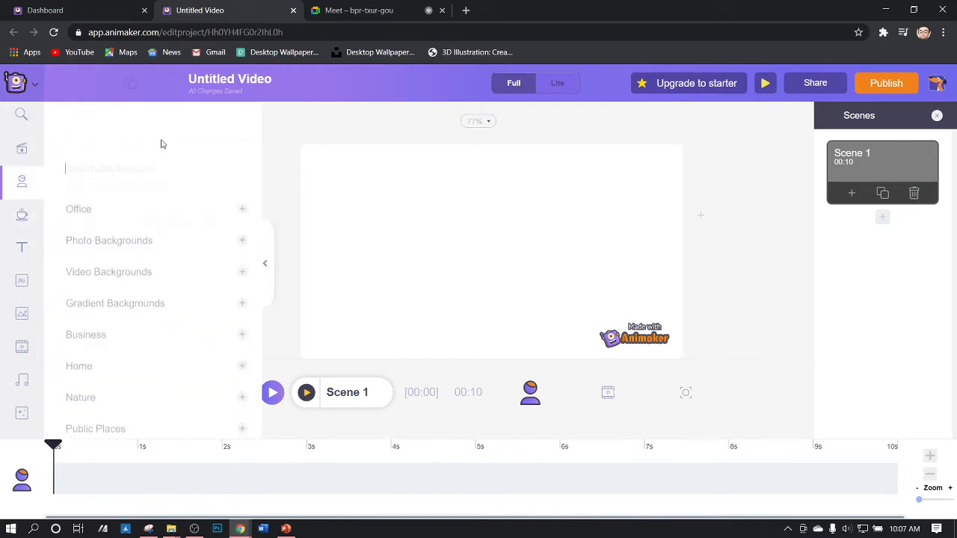
{"action": "type", "text": "co"}
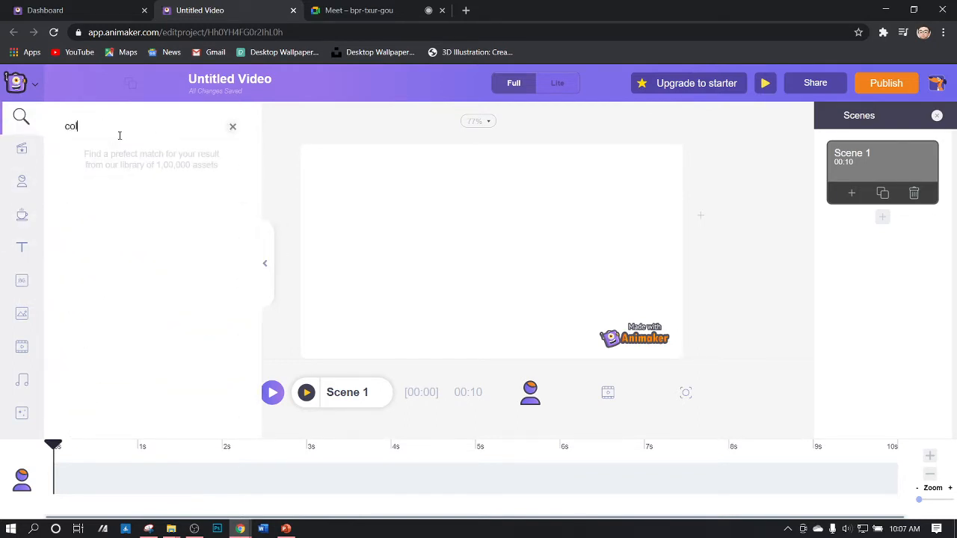
{"action": "type", "text": "lor"}
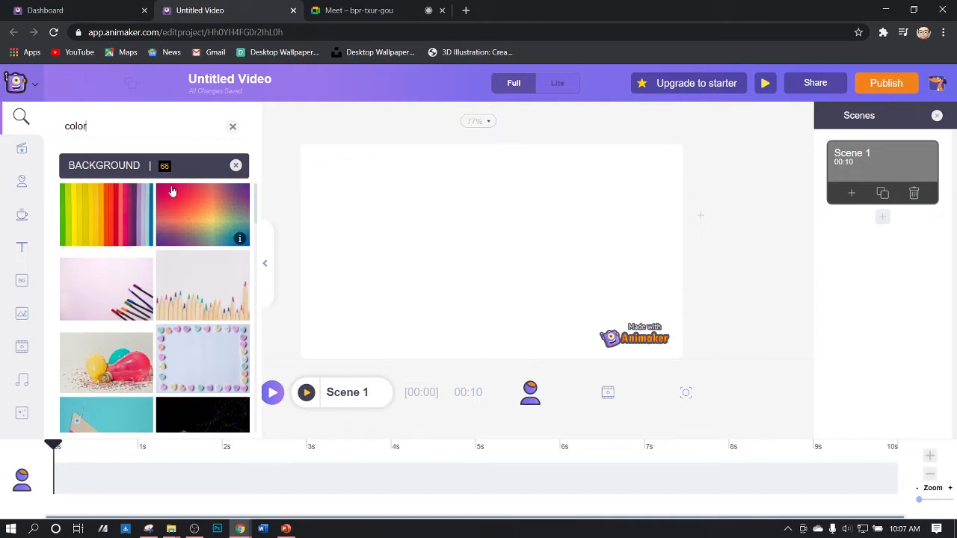
{"action": "scroll", "coordinate": [128, 246], "scroll_direction": "down", "scroll_amount": 10}
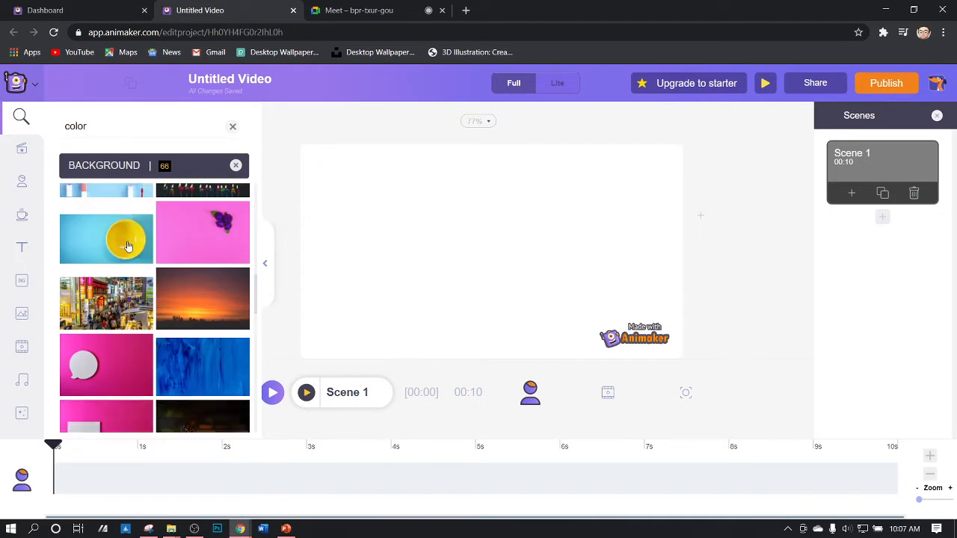
{"action": "scroll", "coordinate": [127, 246], "scroll_direction": "down", "scroll_amount": 10}
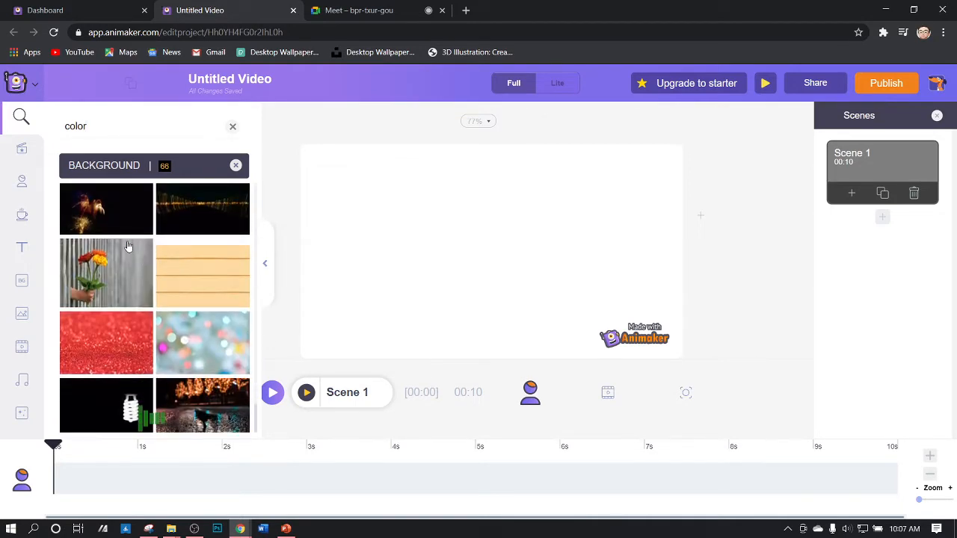
{"action": "scroll", "coordinate": [174, 307], "scroll_direction": "down", "scroll_amount": 2}
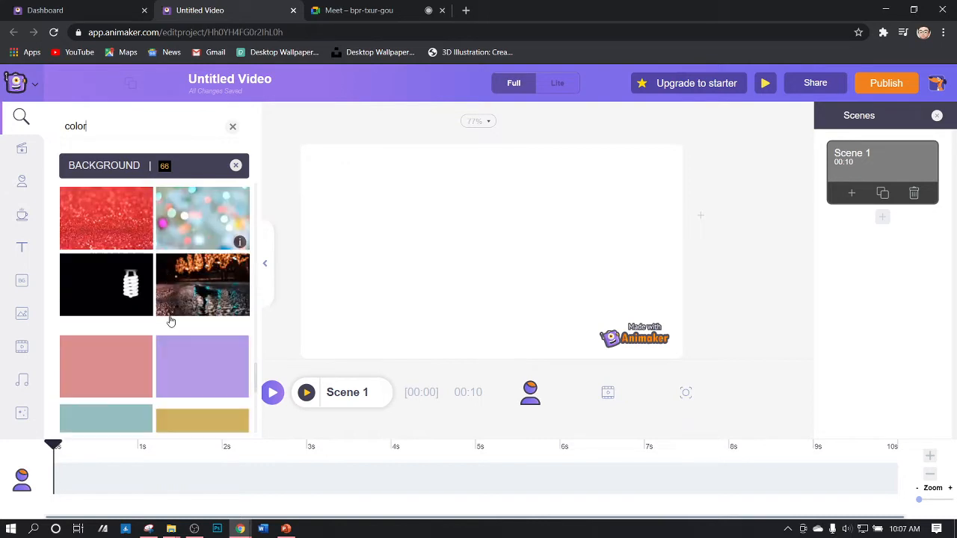
{"action": "scroll", "coordinate": [171, 322], "scroll_direction": "down", "scroll_amount": 5}
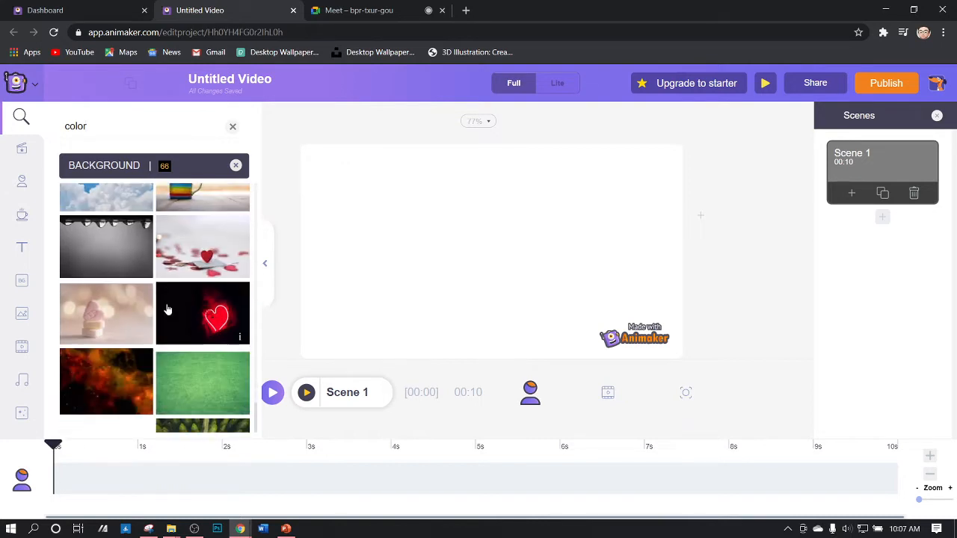
{"action": "scroll", "coordinate": [168, 309], "scroll_direction": "down", "scroll_amount": 2}
{"action": "scroll", "coordinate": [164, 306], "scroll_direction": "up", "scroll_amount": 1}
{"action": "left_click", "coordinate": [233, 129]}
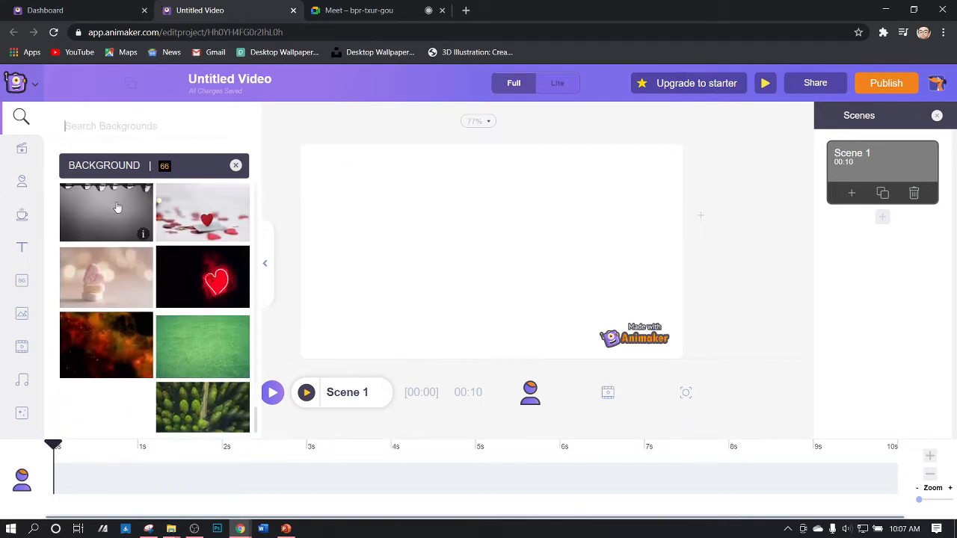
{"action": "left_click", "coordinate": [237, 166]}
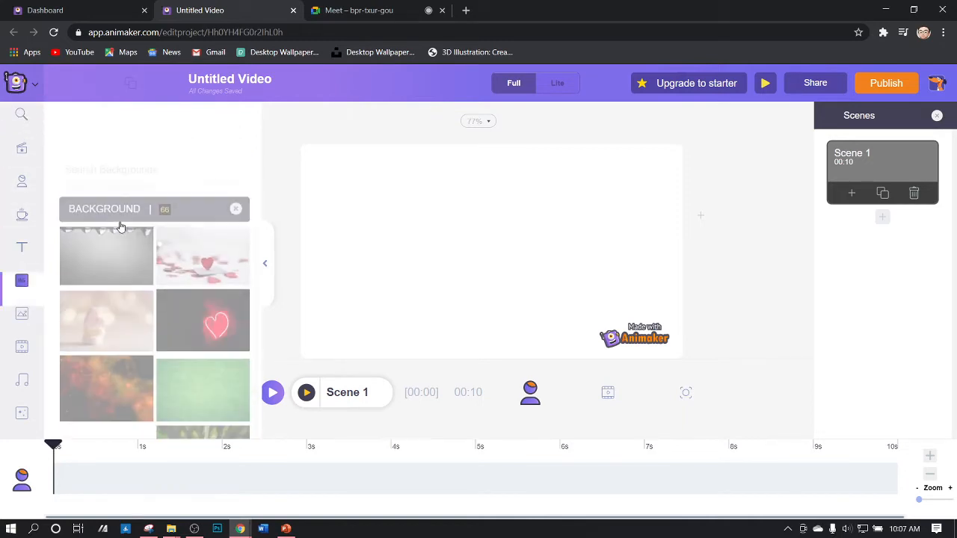
Expand the Gradient Backgrounds category and set Scene 1's background to the turquoise-to-purple gradient.
{"action": "scroll", "coordinate": [138, 299], "scroll_direction": "down", "scroll_amount": 3}
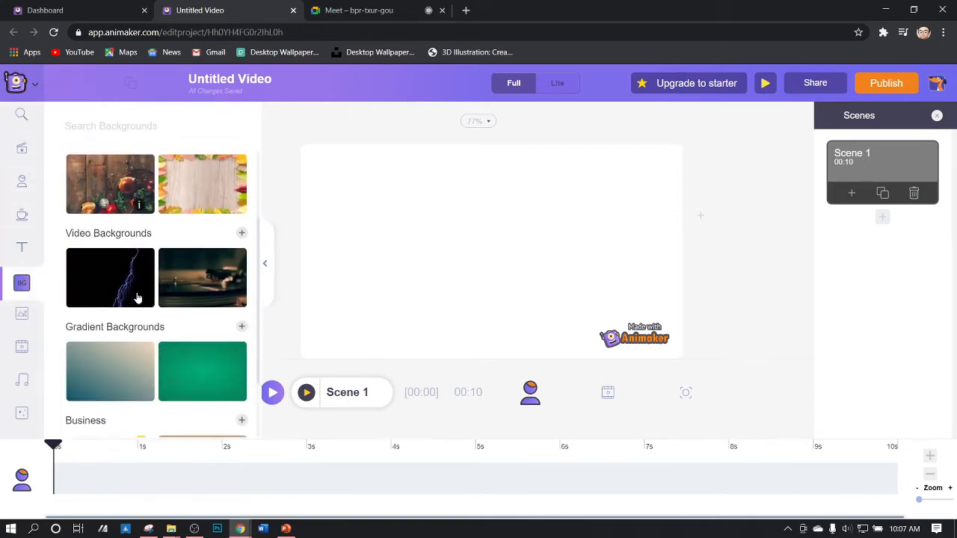
{"action": "left_click", "coordinate": [127, 306]}
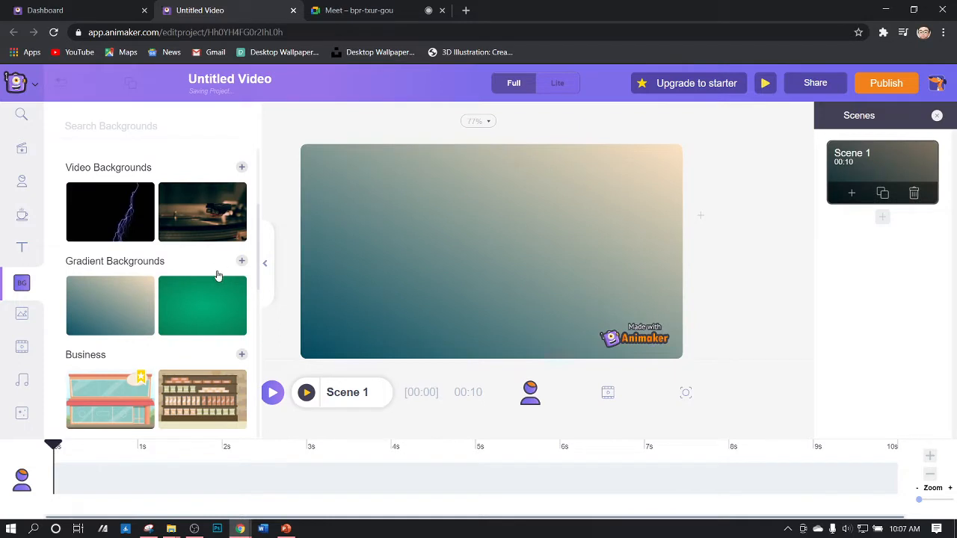
{"action": "left_click", "coordinate": [137, 267]}
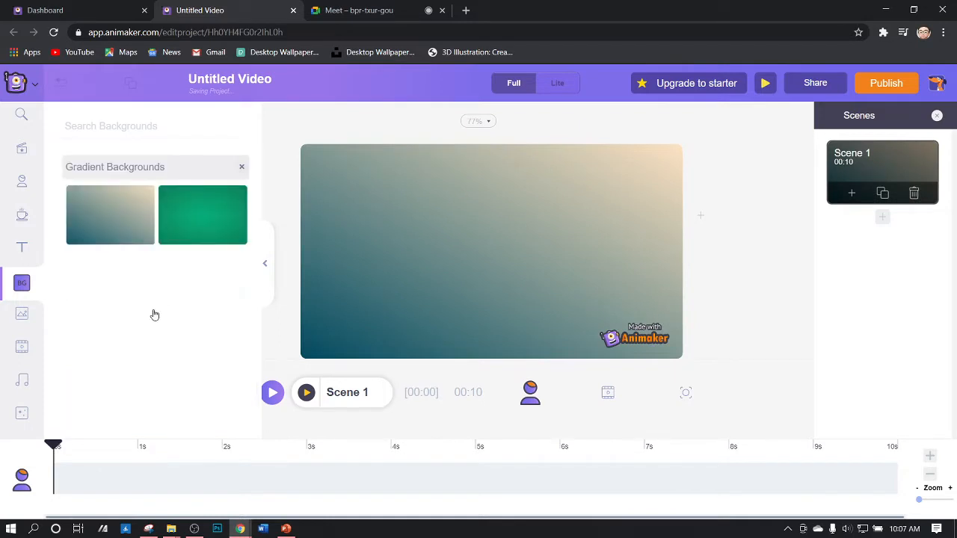
{"action": "scroll", "coordinate": [153, 315], "scroll_direction": "down", "scroll_amount": 2}
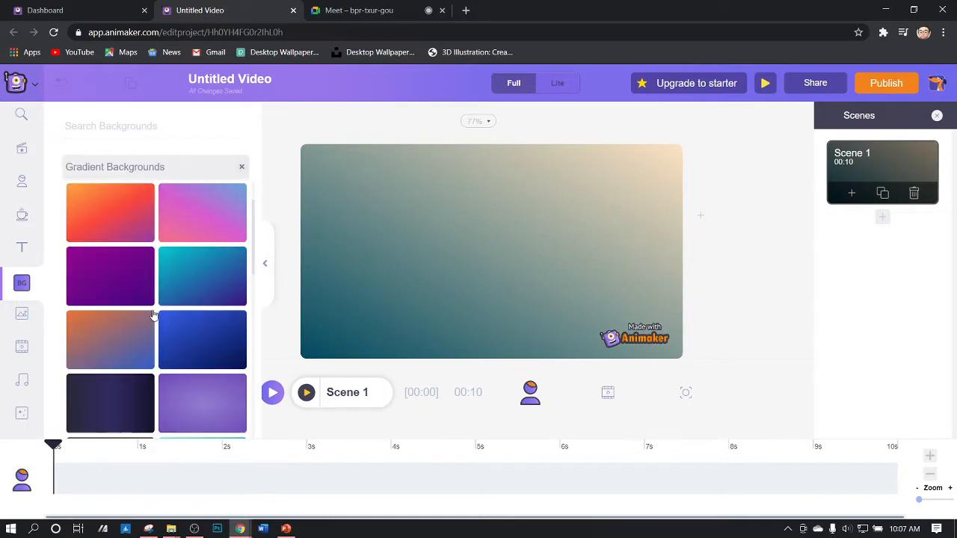
{"action": "left_click", "coordinate": [197, 297]}
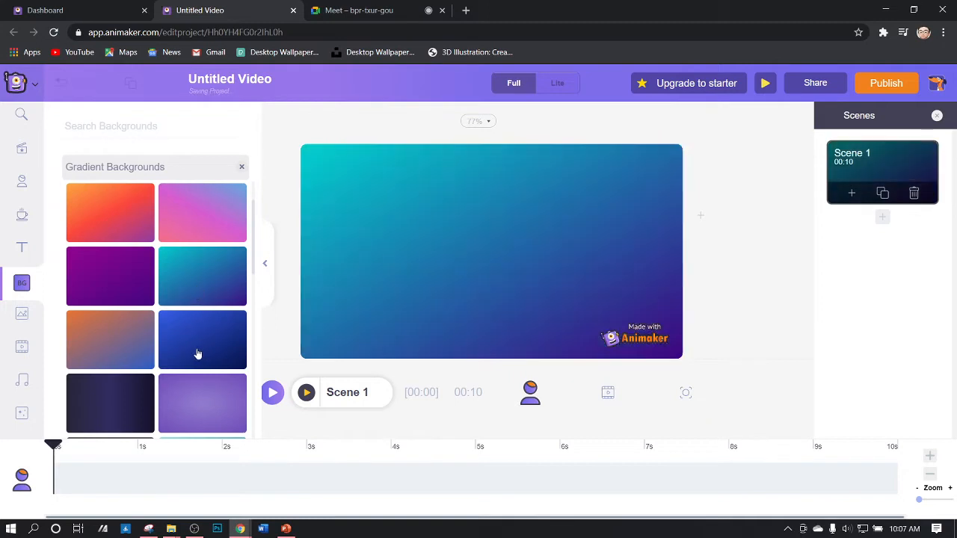
Try the light teal gradient as Scene 1's background, and reapply the turquoise-to-purple gradient.
{"action": "scroll", "coordinate": [197, 354], "scroll_direction": "down", "scroll_amount": 2}
{"action": "left_click", "coordinate": [193, 351]}
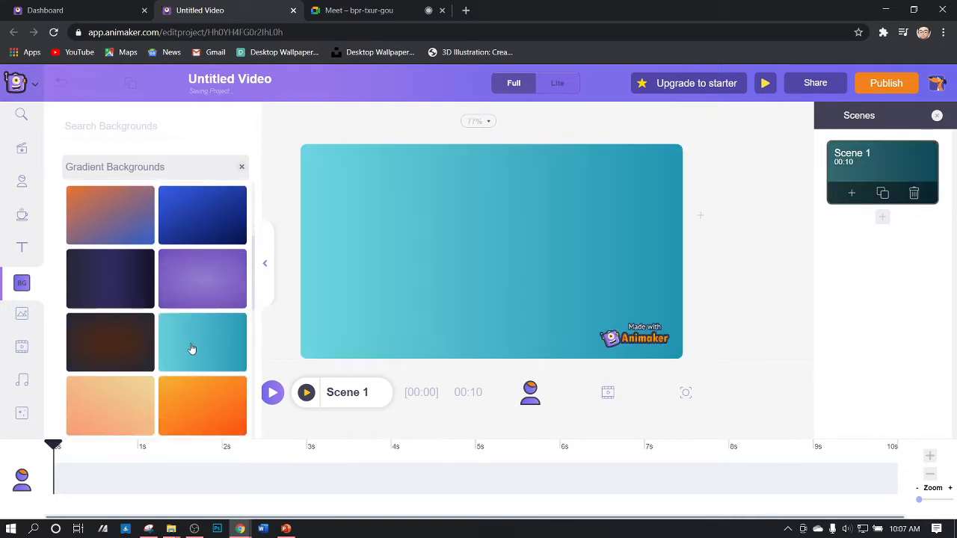
{"action": "scroll", "coordinate": [197, 340], "scroll_direction": "up", "scroll_amount": 1}
{"action": "left_click", "coordinate": [202, 239]}
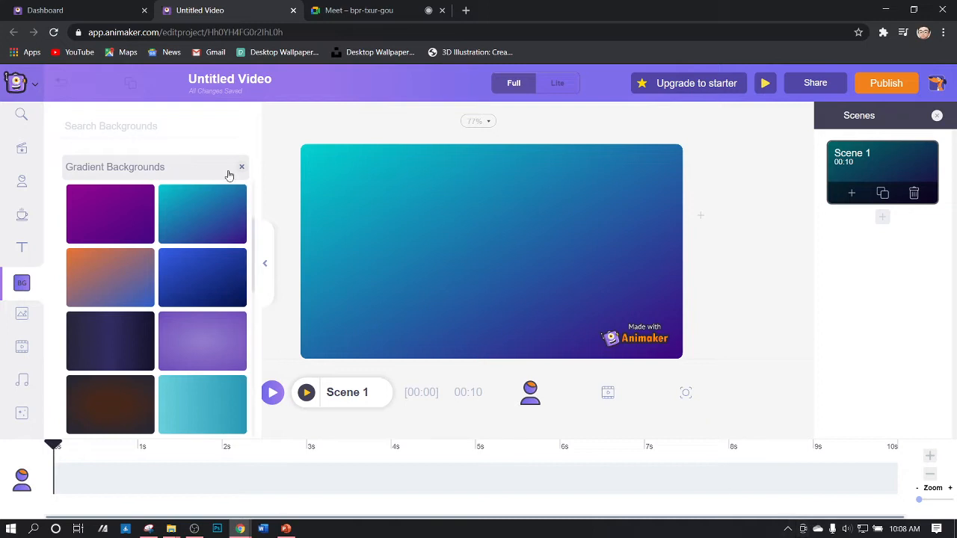
Search the backgrounds for "desk", look through the matches, and return to the background categories.
{"action": "left_click", "coordinate": [138, 130]}
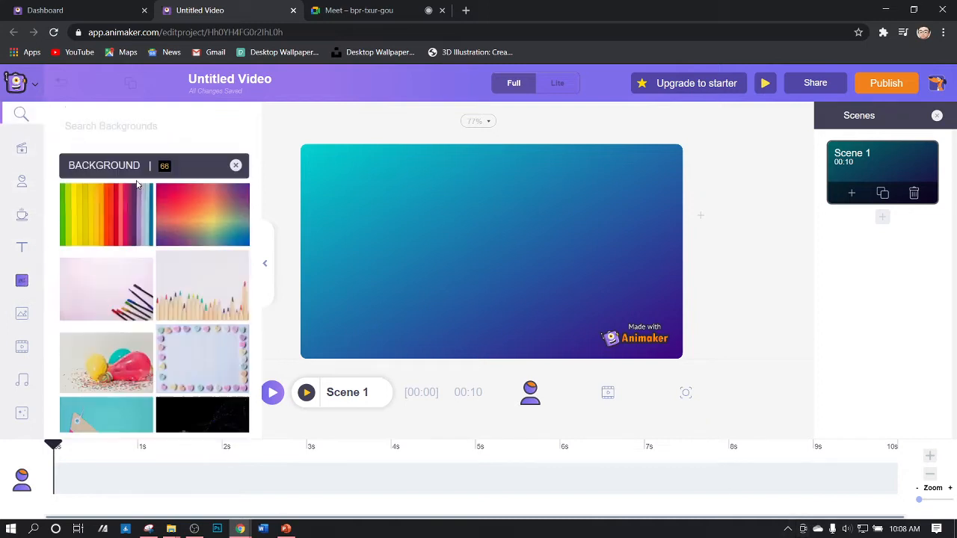
{"action": "type", "text": "desk"}
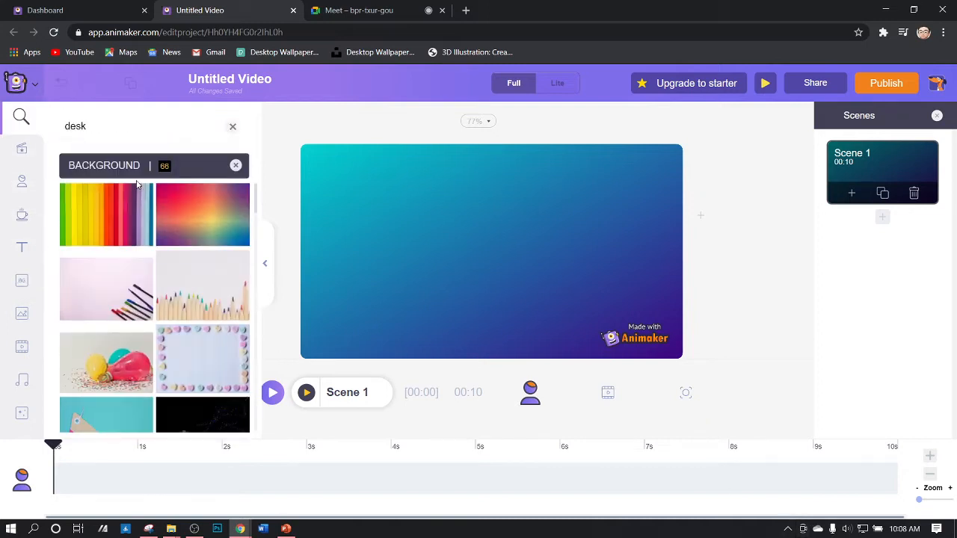
{"action": "key", "text": "Return"}
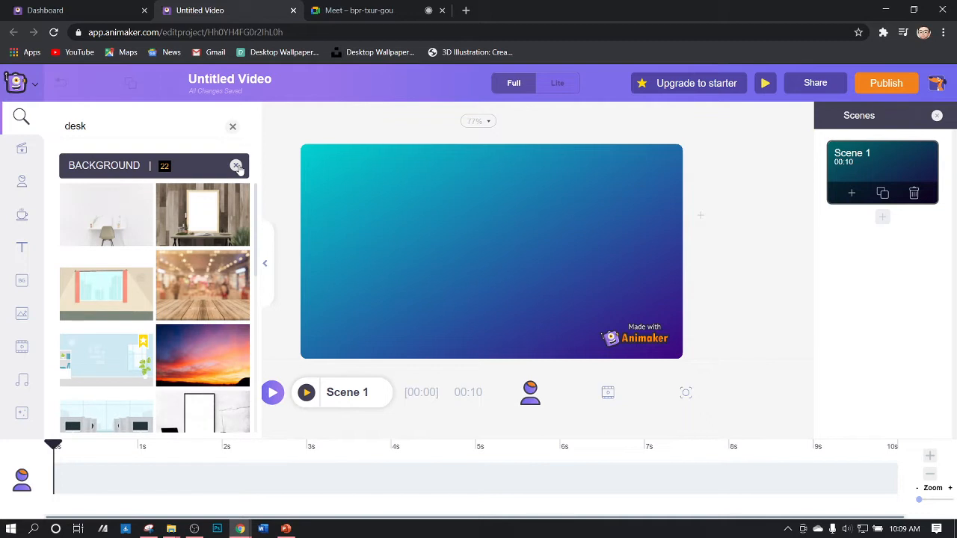
{"action": "left_click", "coordinate": [236, 165]}
{"action": "left_click", "coordinate": [132, 127]}
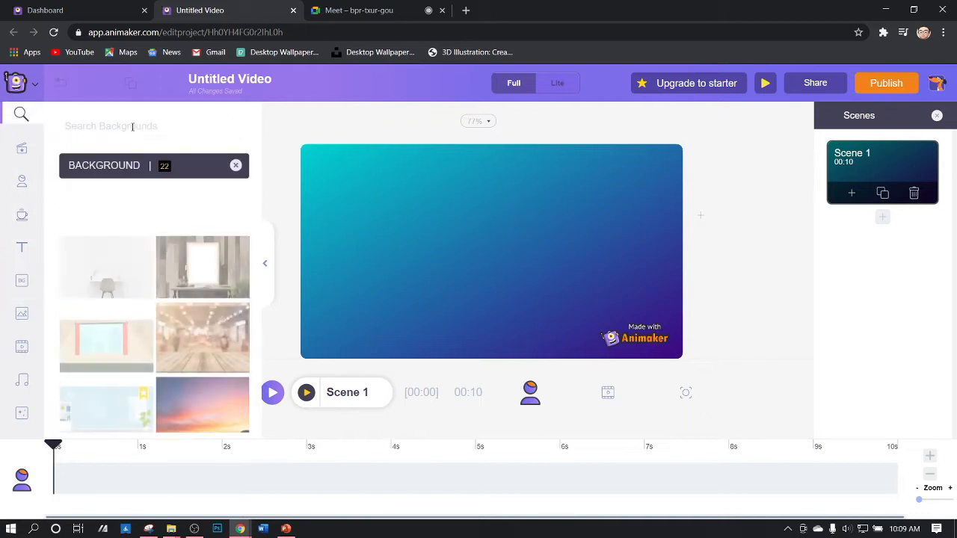
{"action": "type", "text": "desk"}
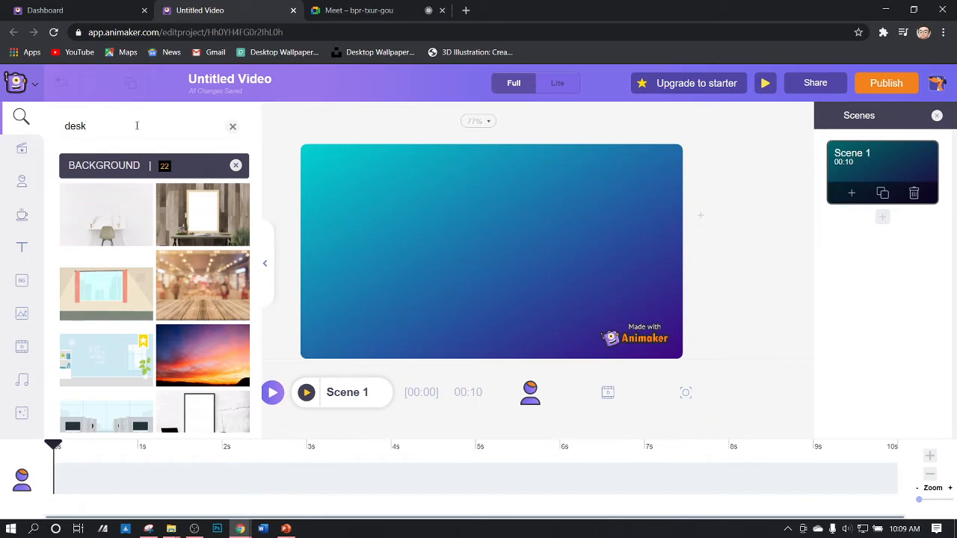
{"action": "scroll", "coordinate": [156, 301], "scroll_direction": "down", "scroll_amount": 1}
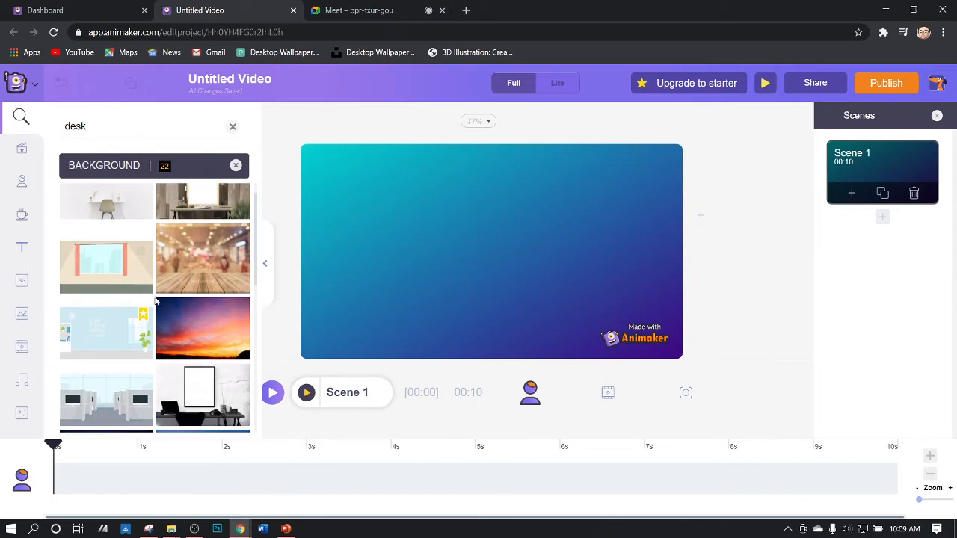
{"action": "scroll", "coordinate": [150, 314], "scroll_direction": "down", "scroll_amount": 5}
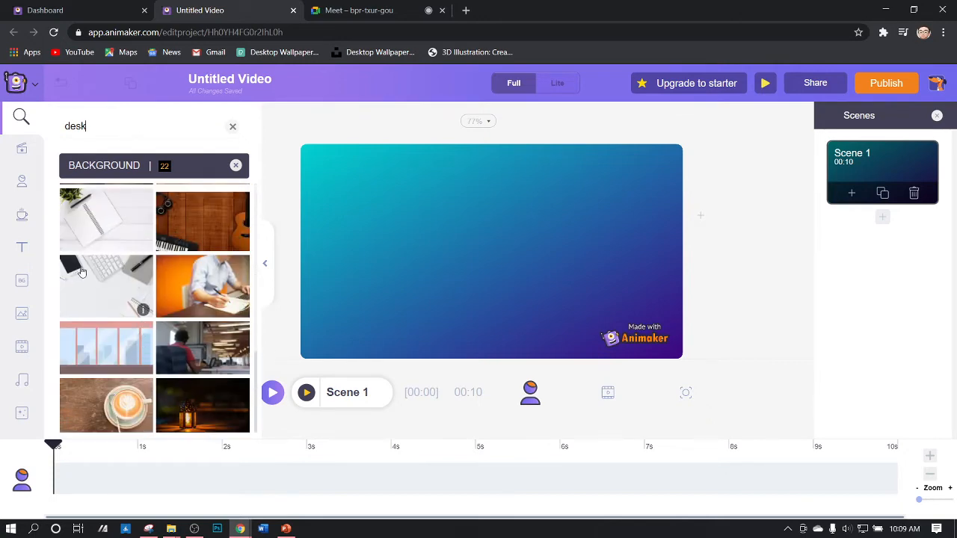
{"action": "left_click", "coordinate": [113, 167]}
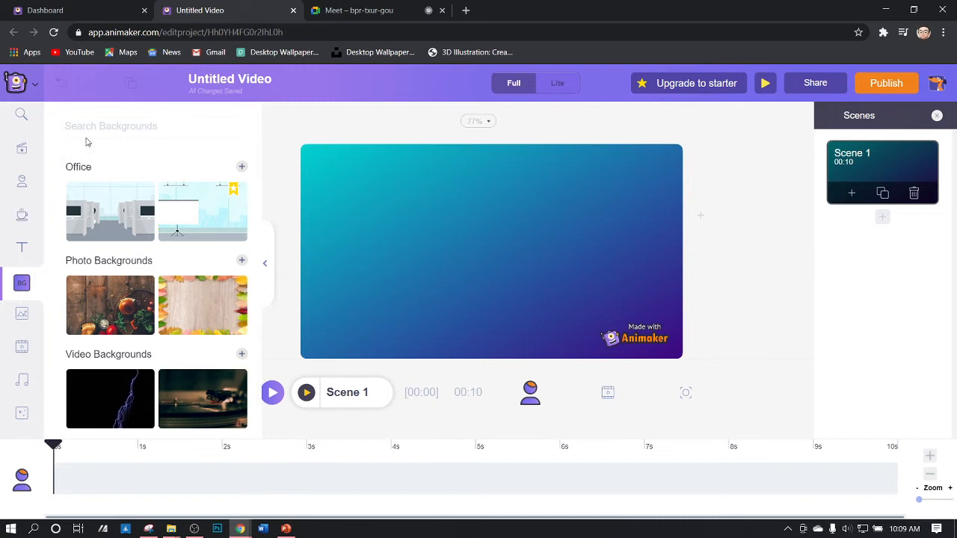
{"action": "left_click", "coordinate": [20, 116]}
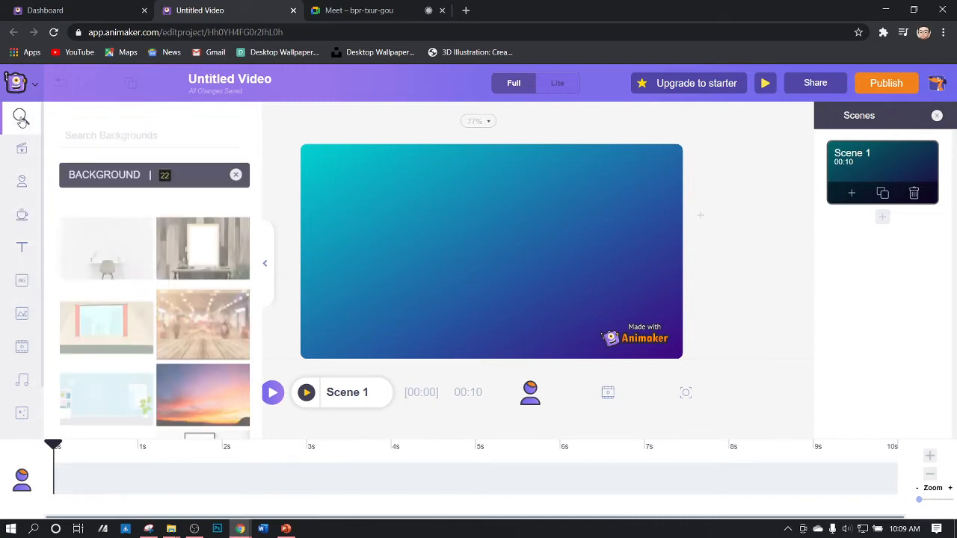
{"action": "left_click", "coordinate": [22, 281]}
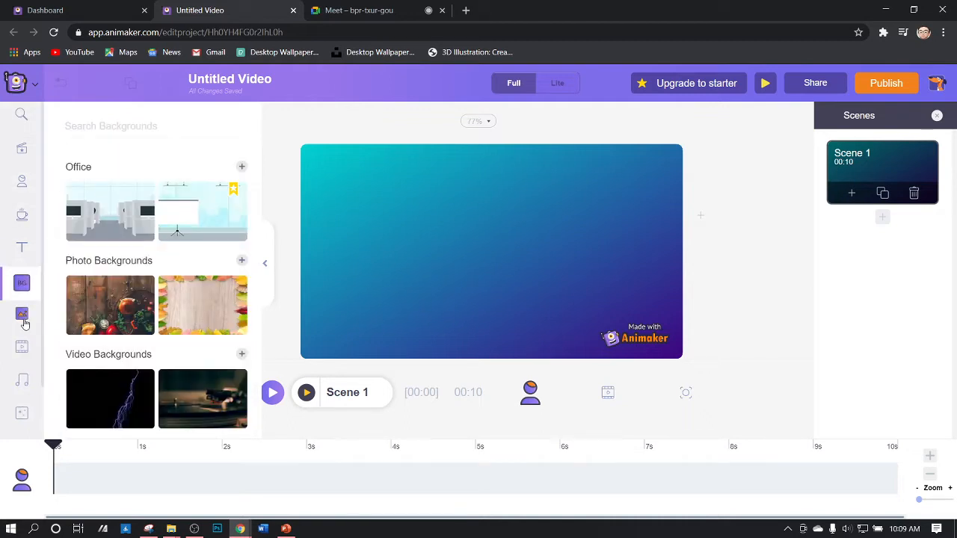
Search the properties for "desk" and add the blue desk with drawers and an orange top to Scene 1.
{"action": "left_click", "coordinate": [25, 216]}
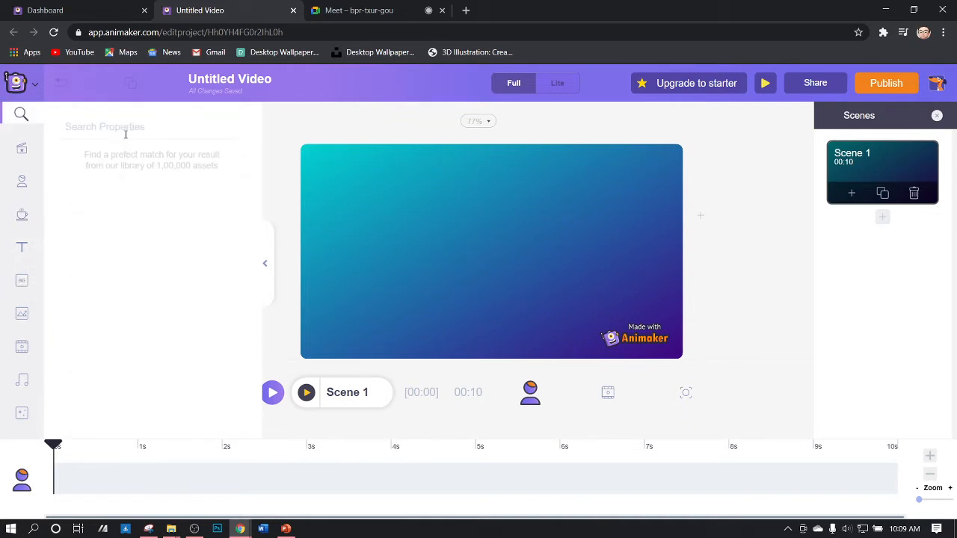
{"action": "left_click", "coordinate": [119, 129]}
{"action": "type", "text": "desk"}
{"action": "key", "text": "Return"}
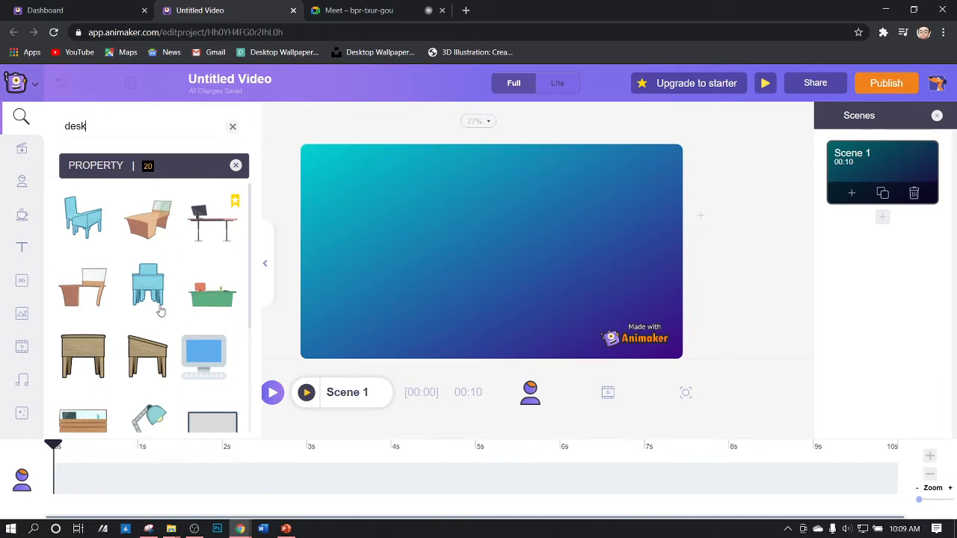
{"action": "scroll", "coordinate": [160, 311], "scroll_direction": "down", "scroll_amount": 3}
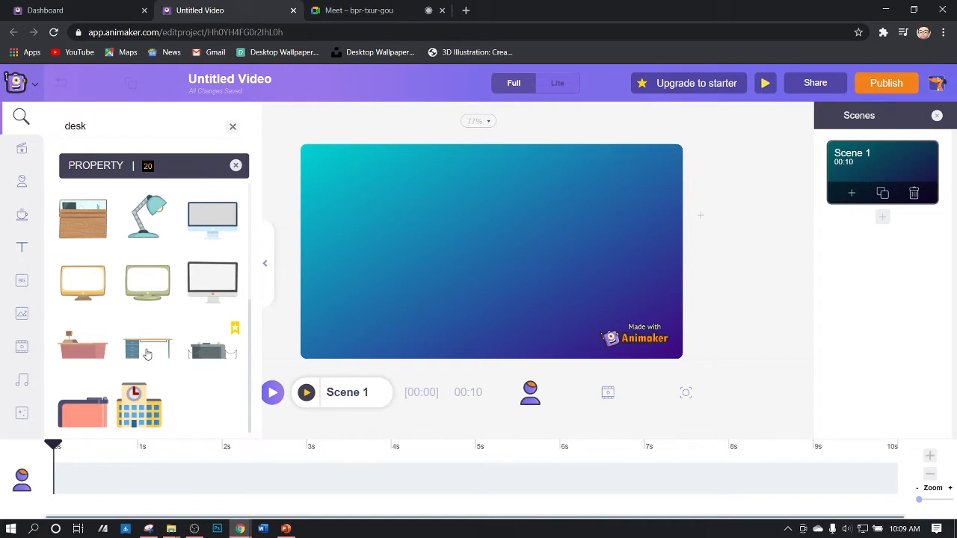
{"action": "left_click", "coordinate": [148, 351]}
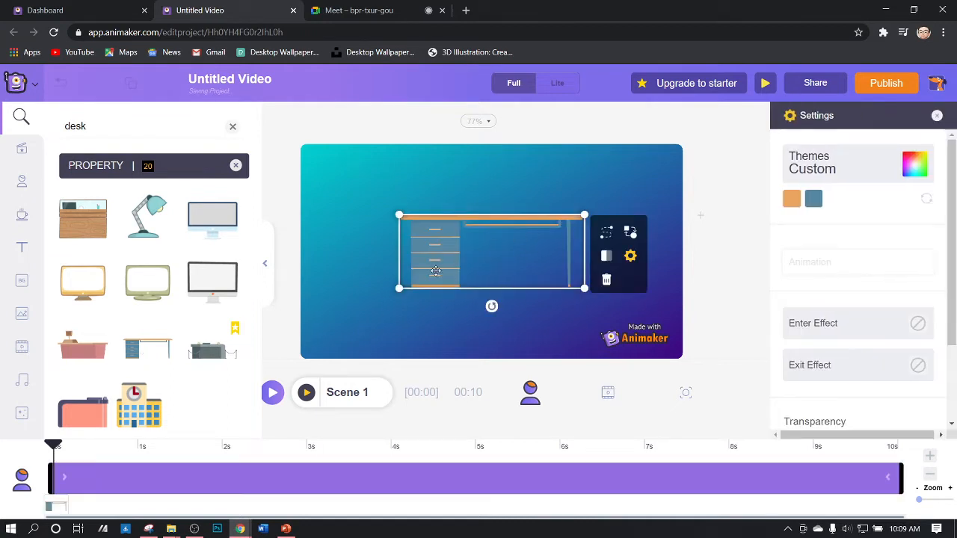
Enlarge the desk to nearly the scene's width and place it along the bottom, with its legs running past the lower edge.
{"action": "left_click_drag", "start_coordinate": [399, 288], "coordinate": [237, 354]}
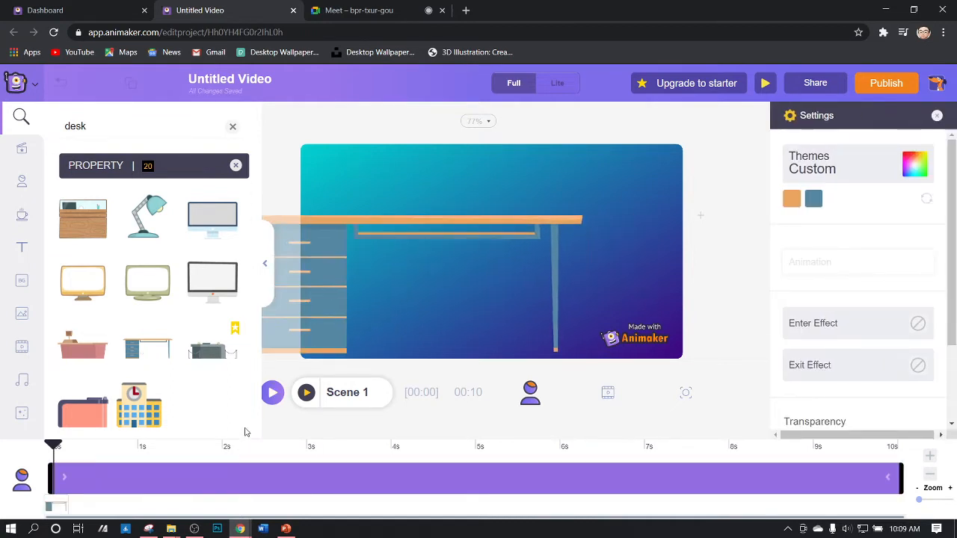
{"action": "left_click_drag", "start_coordinate": [437, 262], "coordinate": [432, 302]}
{"action": "left_click", "coordinate": [757, 241]}
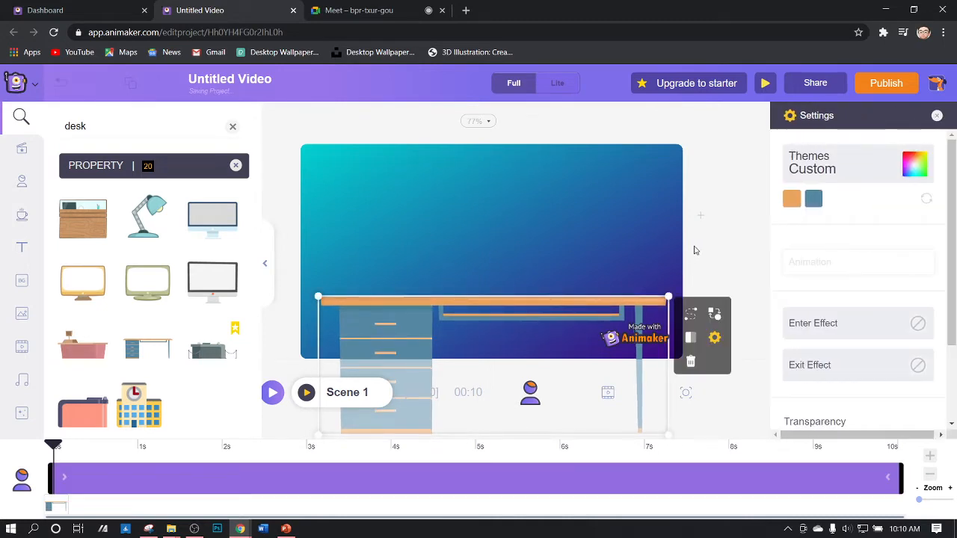
{"action": "left_click", "coordinate": [740, 243]}
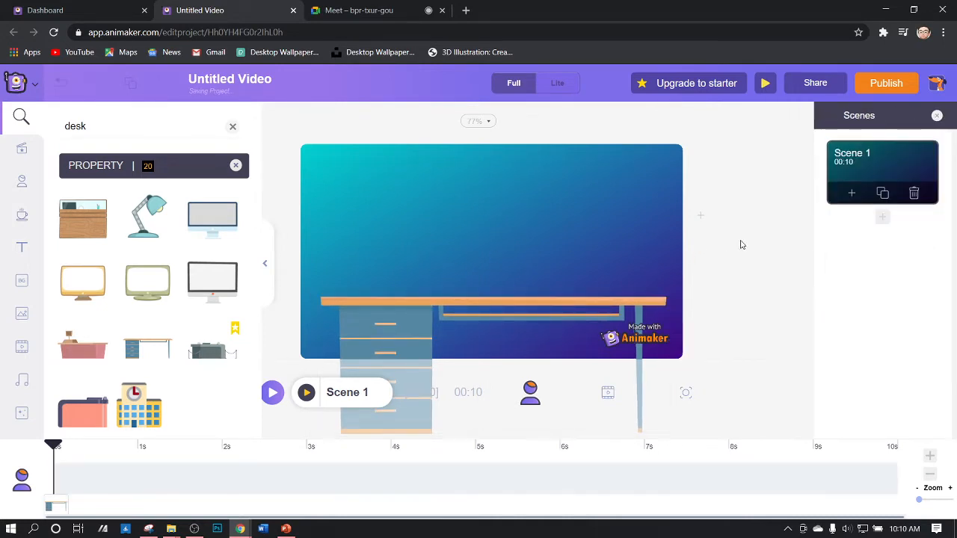
Add the dark-framed desktop monitor with a white screen, shrink it, and stand it centred on the desk.
{"action": "left_click", "coordinate": [232, 126]}
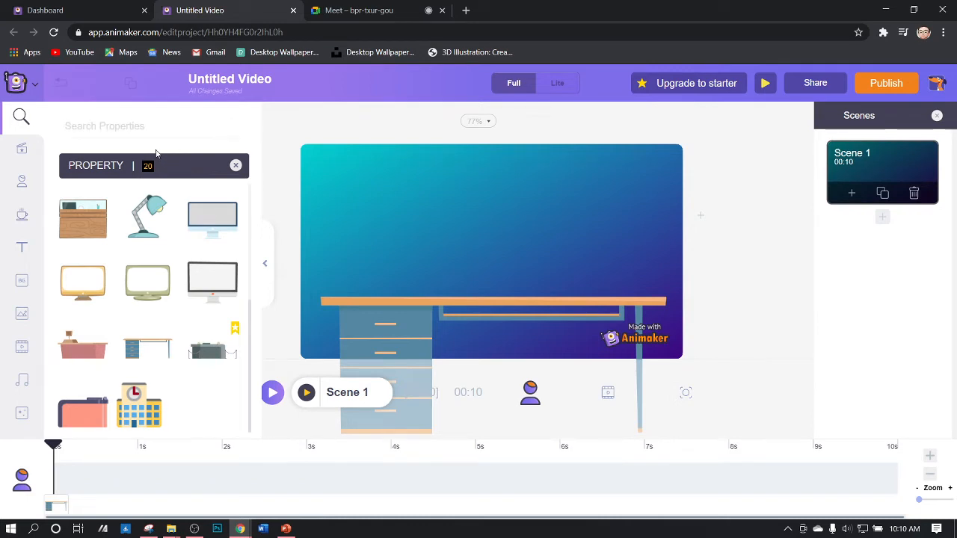
{"action": "left_click", "coordinate": [200, 275]}
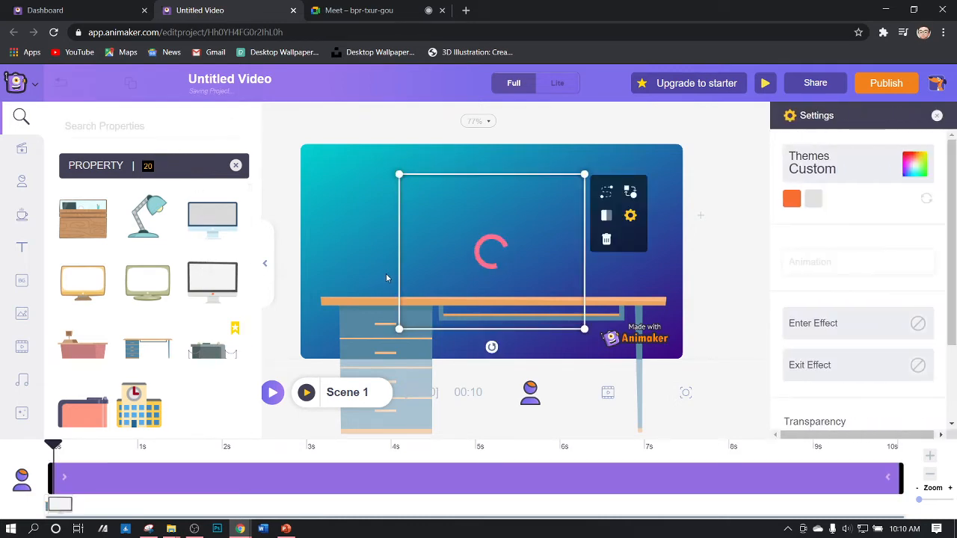
{"action": "left_click_drag", "start_coordinate": [508, 294], "coordinate": [507, 266]}
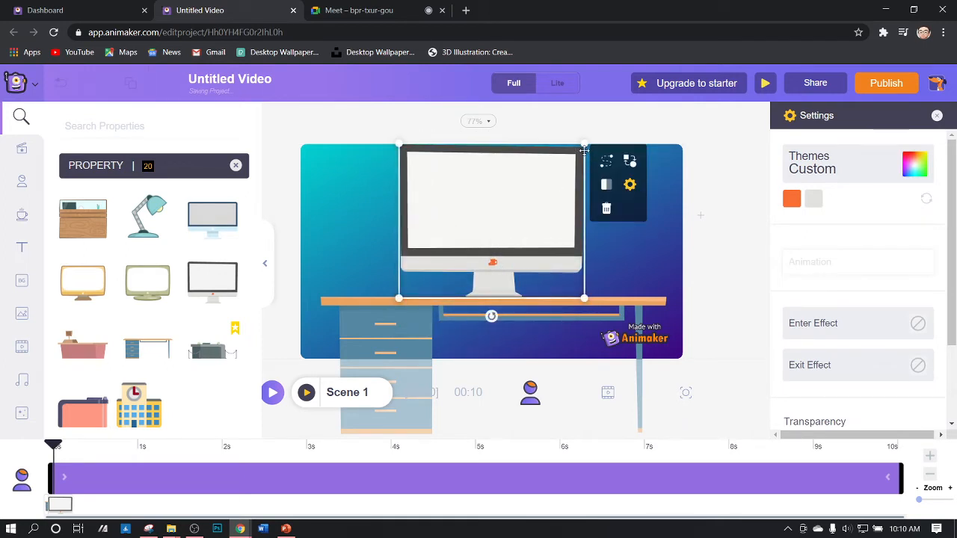
{"action": "left_click_drag", "start_coordinate": [584, 149], "coordinate": [527, 246]}
{"action": "left_click_drag", "start_coordinate": [474, 273], "coordinate": [503, 274]}
{"action": "left_click", "coordinate": [726, 278]}
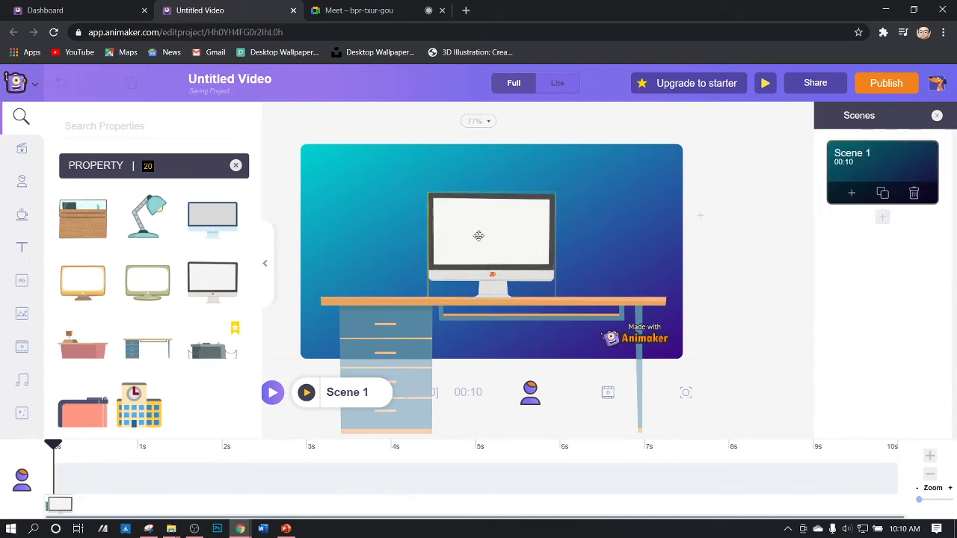
Search the properties for "books", add the flat-lying red book, and shrink it to fit on the desk's right end.
{"action": "left_click", "coordinate": [148, 126]}
{"action": "type", "text": "books"}
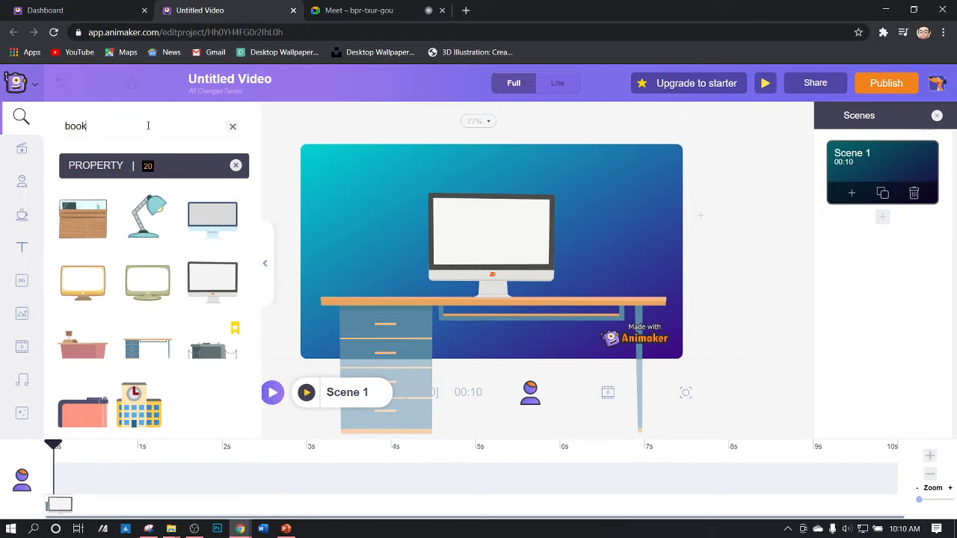
{"action": "key", "text": "Return"}
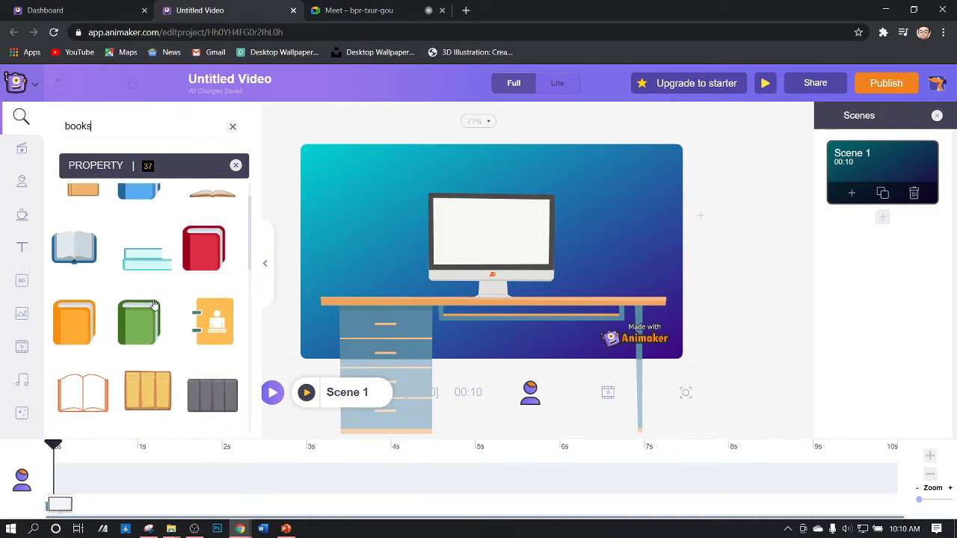
{"action": "scroll", "coordinate": [181, 304], "scroll_direction": "down", "scroll_amount": 3}
{"action": "left_click_drag", "start_coordinate": [150, 276], "coordinate": [644, 280]}
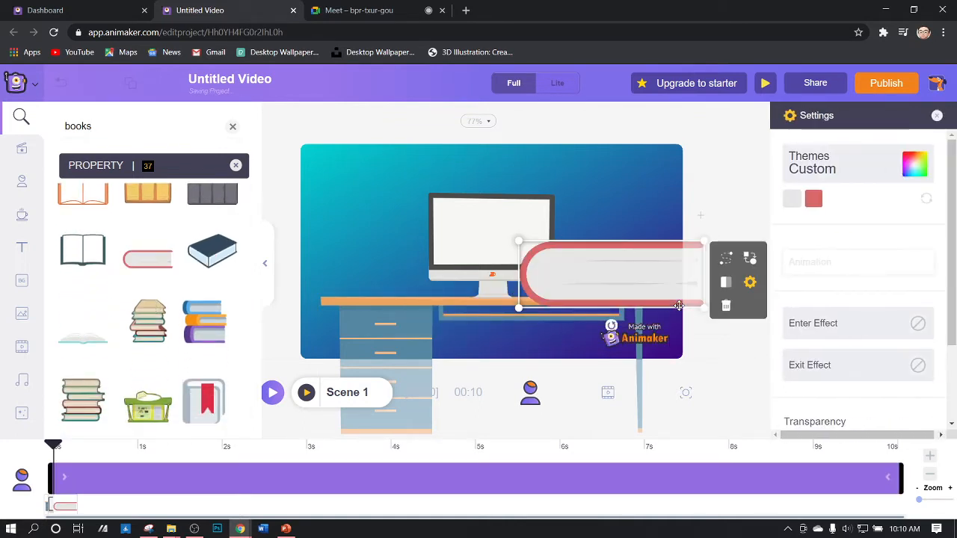
{"action": "left_click_drag", "start_coordinate": [704, 307], "coordinate": [636, 290]}
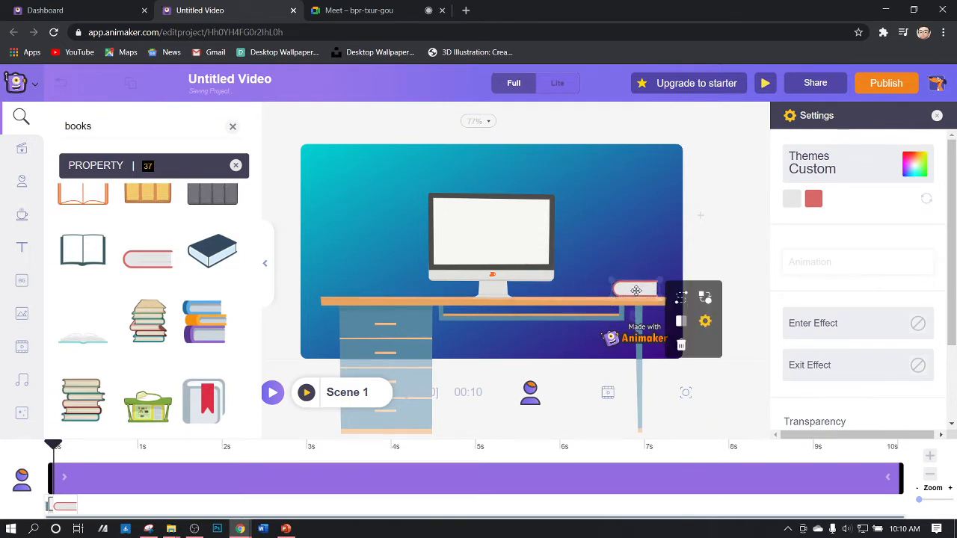
Copy the red book on the desk.
{"action": "right_click", "coordinate": [632, 286]}
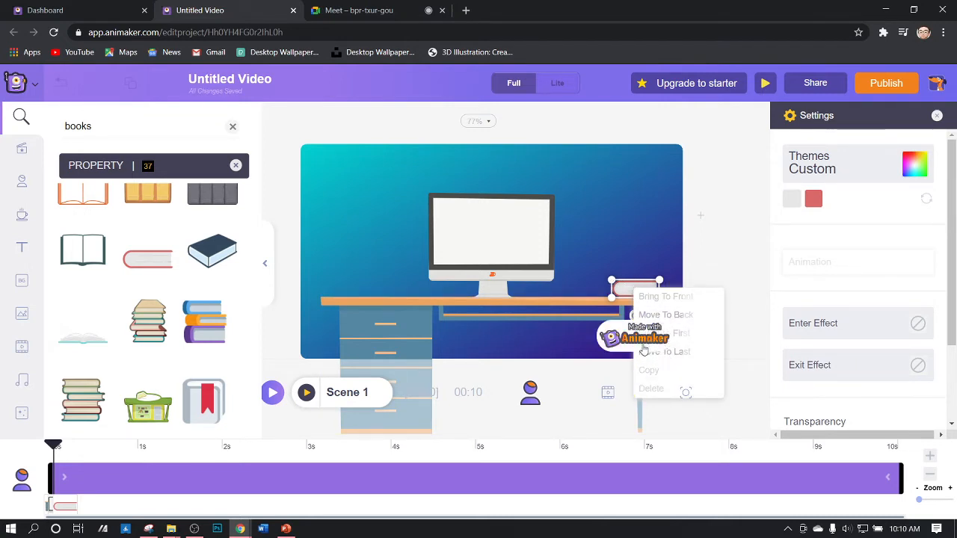
{"action": "left_click", "coordinate": [635, 315]}
{"action": "right_click", "coordinate": [623, 289]}
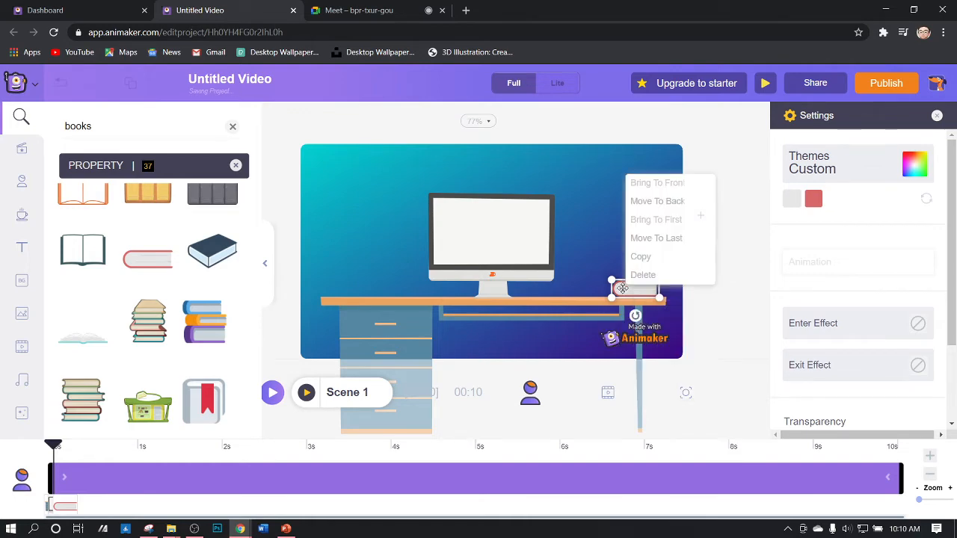
{"action": "left_click", "coordinate": [650, 258]}
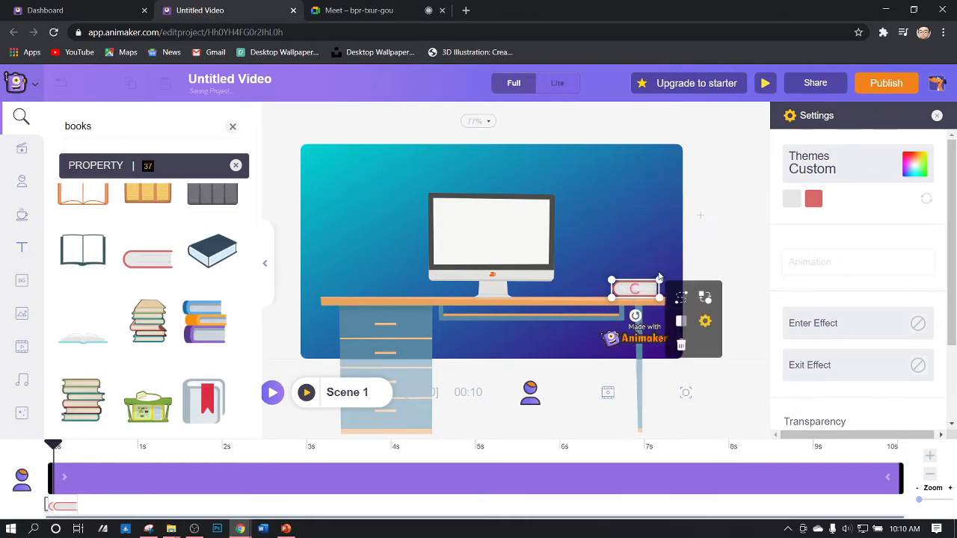
Add two more flat-lying red books, shrink them to match the first, and stack them on top of it.
{"action": "left_click_drag", "start_coordinate": [168, 262], "coordinate": [624, 247]}
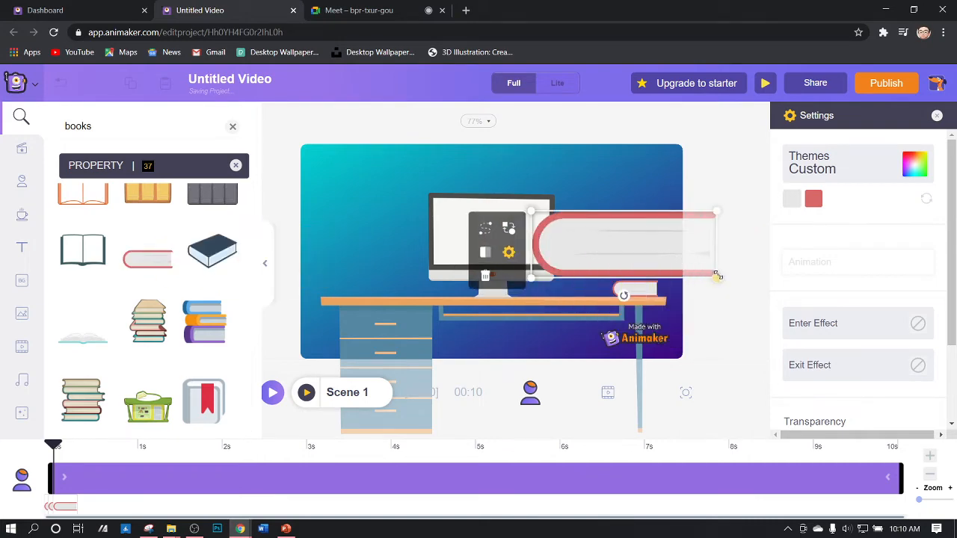
{"action": "left_click_drag", "start_coordinate": [718, 274], "coordinate": [627, 272]}
{"action": "left_click", "coordinate": [561, 222]}
{"action": "left_click_drag", "start_coordinate": [147, 259], "coordinate": [569, 218]}
{"action": "mouse_move", "coordinate": [652, 245]}
{"action": "left_mouse_down"}
{"action": "mouse_move", "coordinate": [521, 194]}
{"action": "mouse_move", "coordinate": [634, 271]}
{"action": "mouse_move", "coordinate": [634, 255]}
{"action": "mouse_move", "coordinate": [663, 262]}
{"action": "mouse_move", "coordinate": [639, 256]}
{"action": "left_mouse_up"}
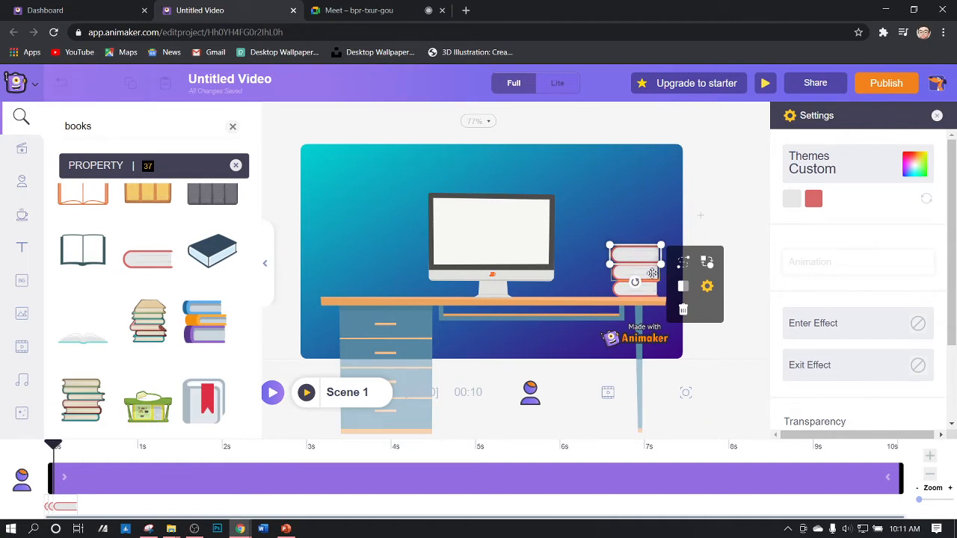
{"action": "left_click", "coordinate": [651, 270]}
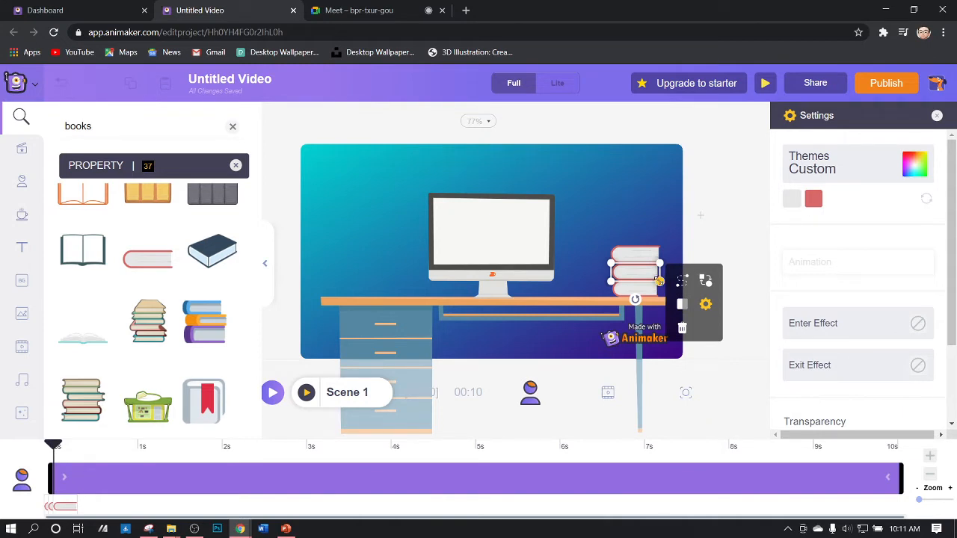
Change the top book's red cover to golden yellow.
{"action": "left_click", "coordinate": [630, 261]}
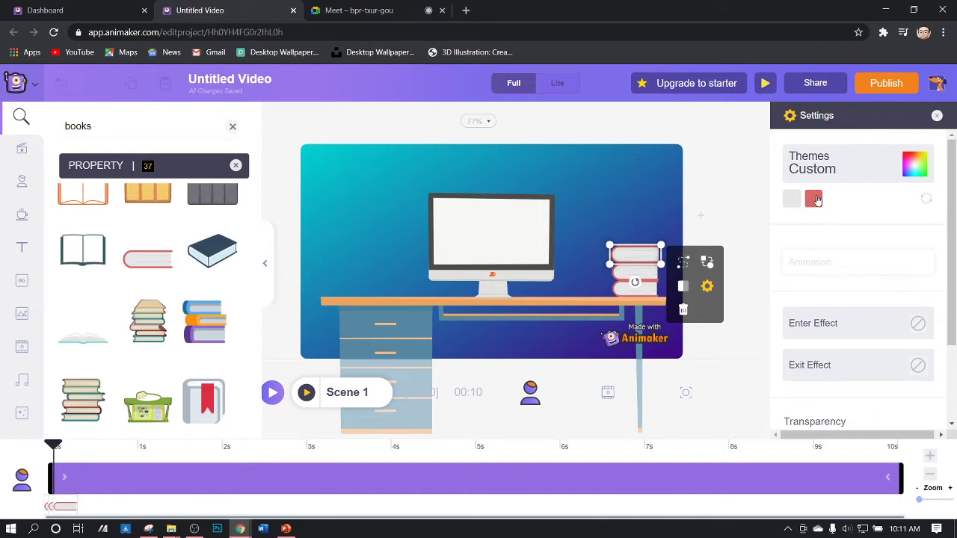
{"action": "left_click", "coordinate": [814, 200]}
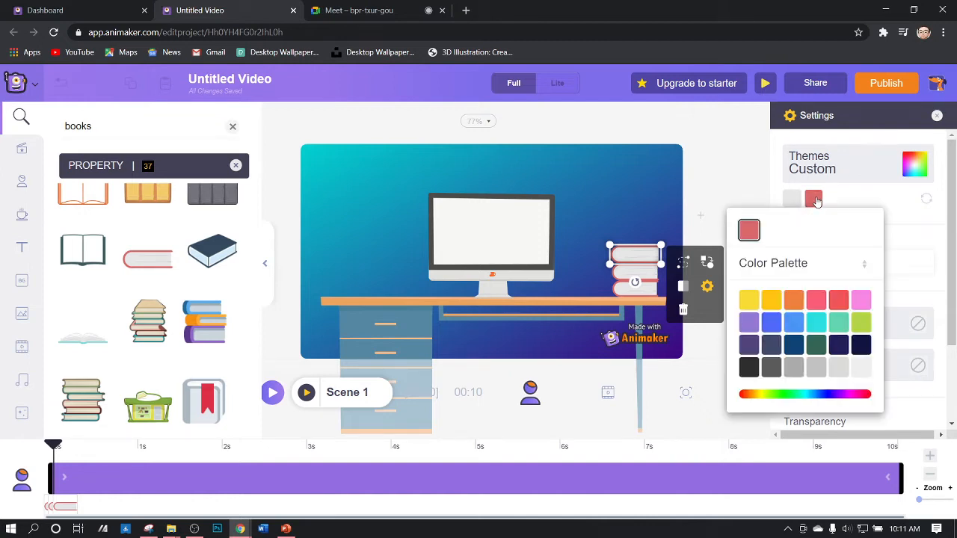
{"action": "left_click", "coordinate": [772, 300]}
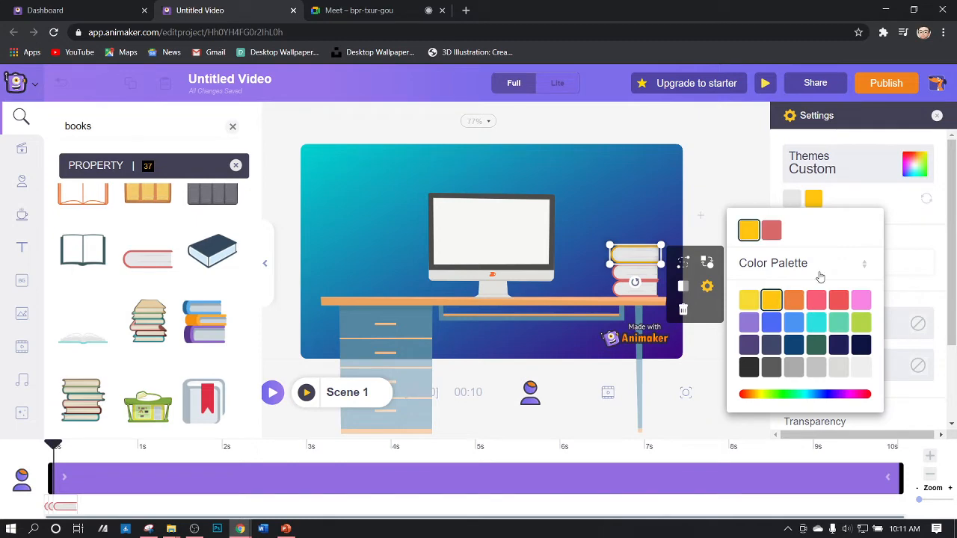
{"action": "left_click", "coordinate": [859, 196]}
Change the middle book's red cover to dark blue.
{"action": "left_click", "coordinate": [641, 269]}
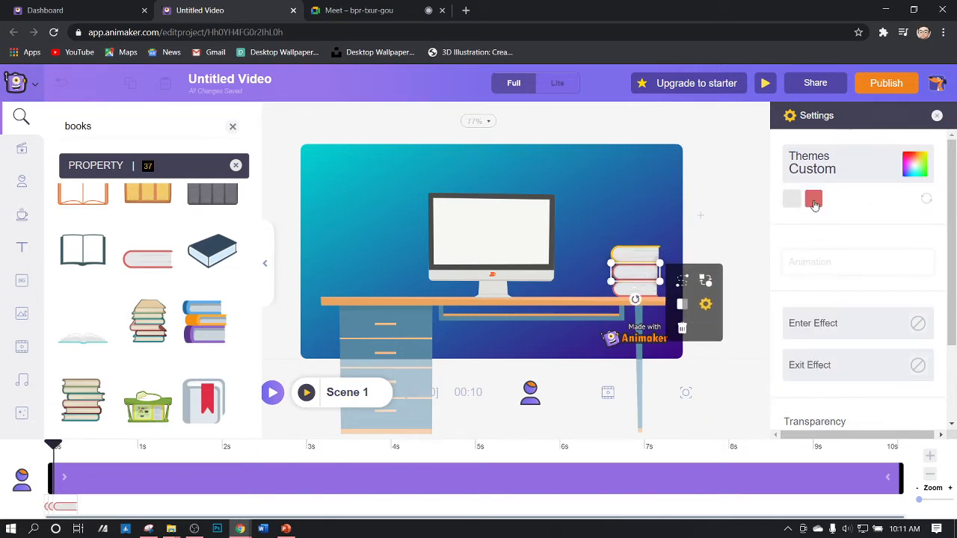
{"action": "left_click", "coordinate": [814, 199]}
{"action": "left_click", "coordinate": [795, 345]}
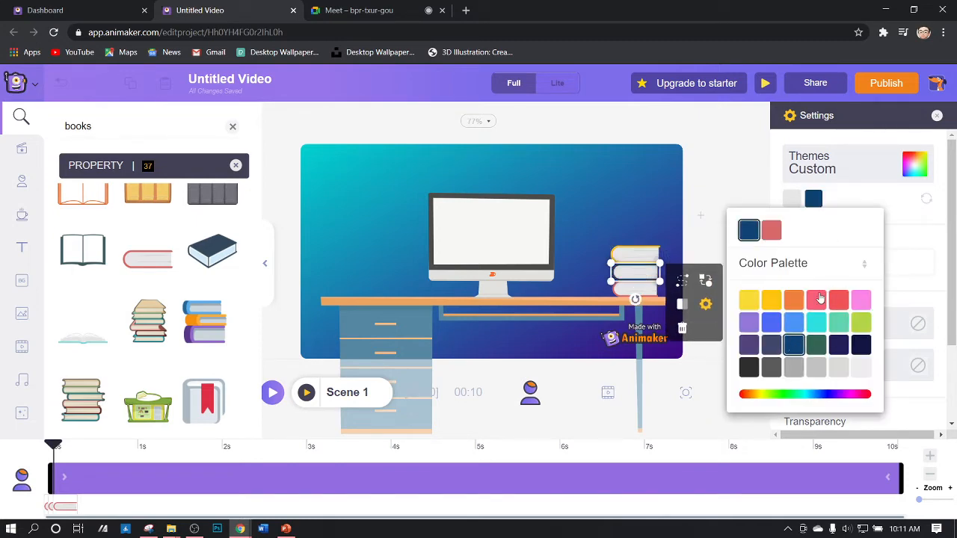
{"action": "left_click", "coordinate": [865, 204]}
{"action": "left_click", "coordinate": [657, 234]}
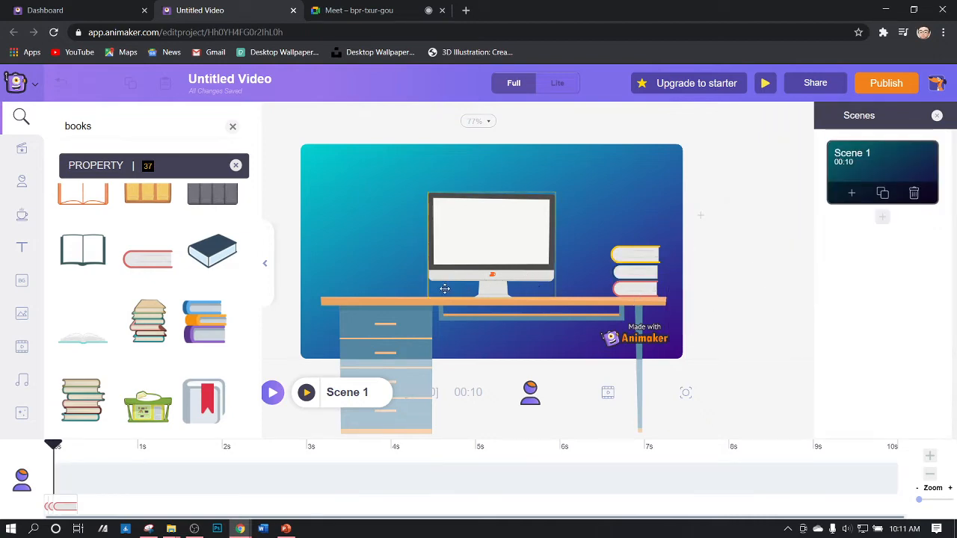
Search the properties for "speaker", add the dark rectangular speaker, and fit it on the desk at the monitor's left side.
{"action": "left_click", "coordinate": [232, 126]}
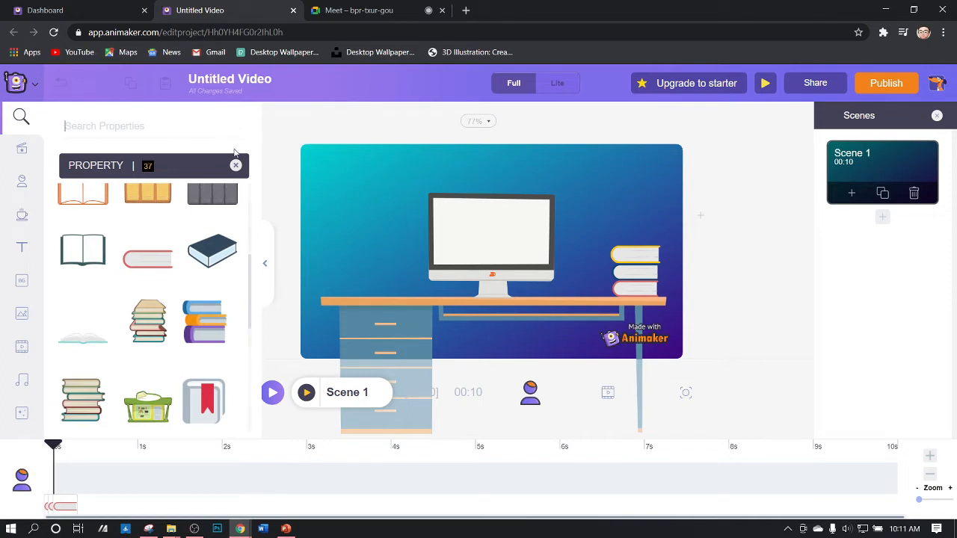
{"action": "type", "text": "speak"}
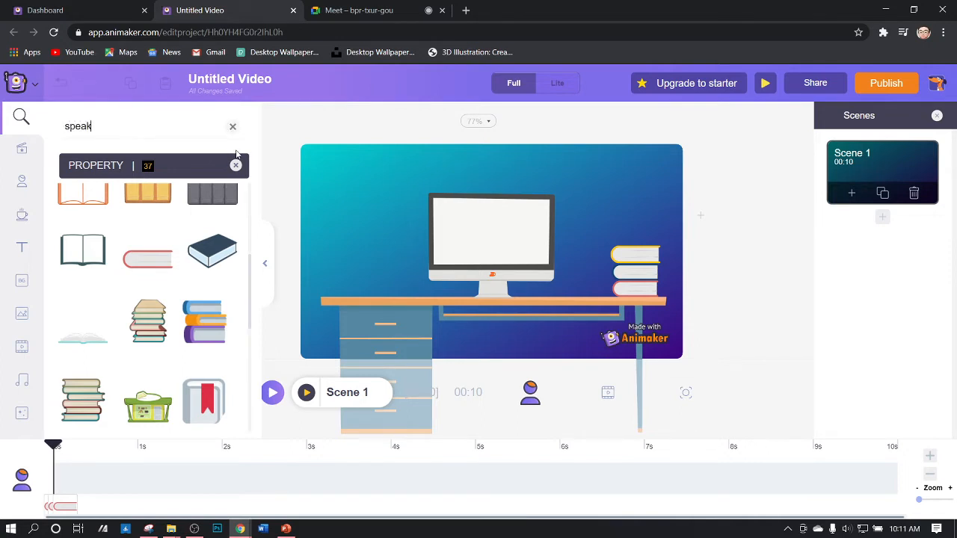
{"action": "type", "text": "er"}
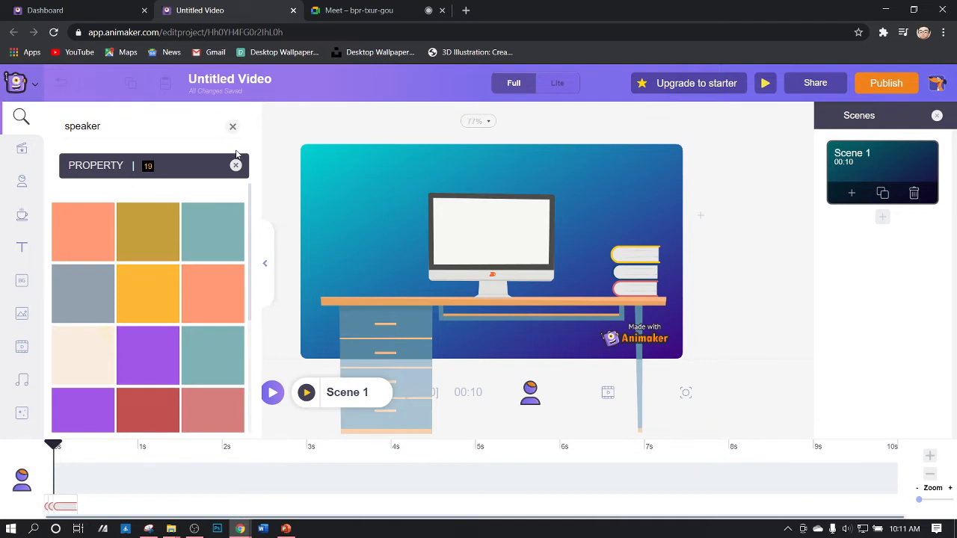
{"action": "scroll", "coordinate": [178, 314], "scroll_direction": "down", "scroll_amount": 1}
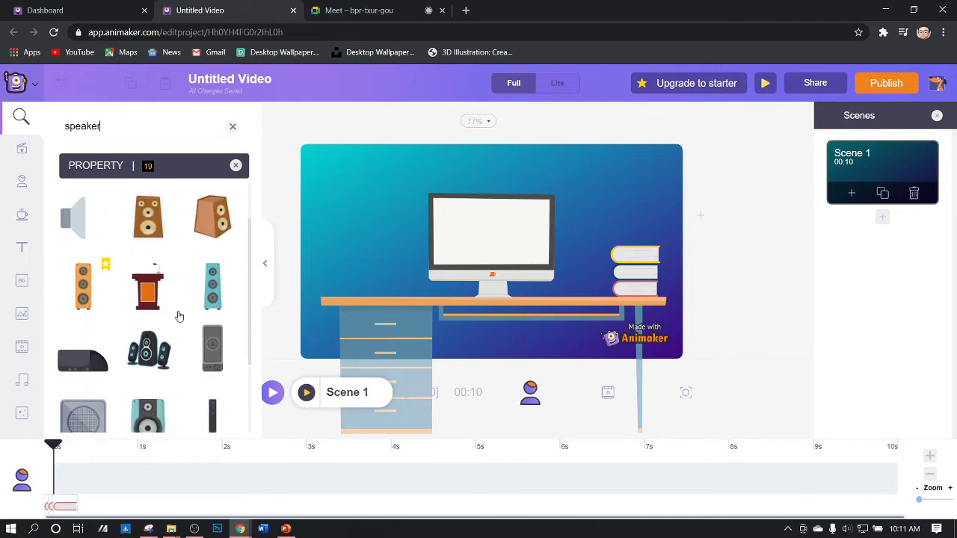
{"action": "scroll", "coordinate": [187, 311], "scroll_direction": "down", "scroll_amount": 2}
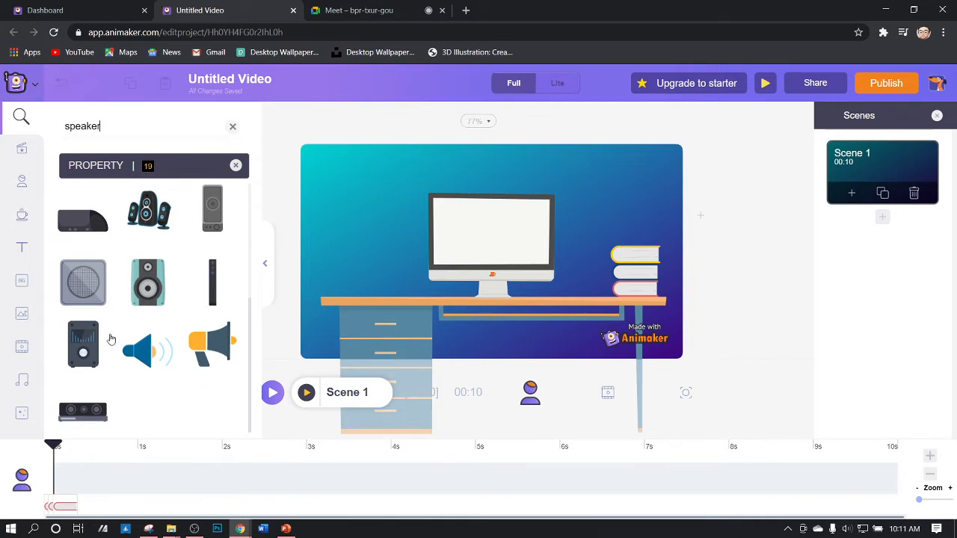
{"action": "left_click_drag", "start_coordinate": [86, 345], "coordinate": [410, 266]}
{"action": "left_click_drag", "start_coordinate": [430, 296], "coordinate": [419, 269]}
Add a second dark speaker, shrink it to match the first, and place it between the monitor and the books.
{"action": "left_click_drag", "start_coordinate": [84, 342], "coordinate": [583, 277]}
{"action": "left_click_drag", "start_coordinate": [599, 231], "coordinate": [567, 289]}
{"action": "left_click_drag", "start_coordinate": [562, 289], "coordinate": [586, 262]}
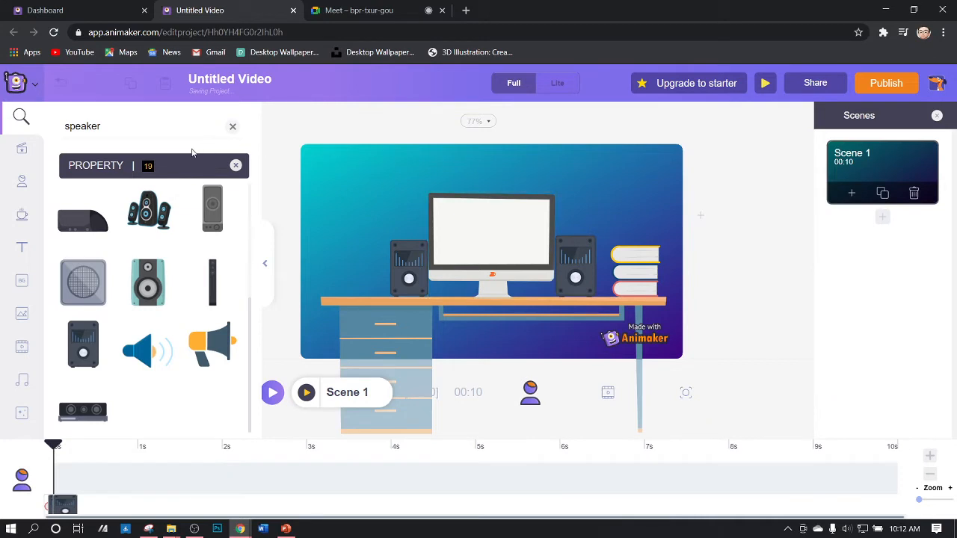
Search the properties for "pencil" and "pencil case" and look through the matching items.
{"action": "left_click", "coordinate": [232, 127]}
{"action": "type", "text": "pencil"}
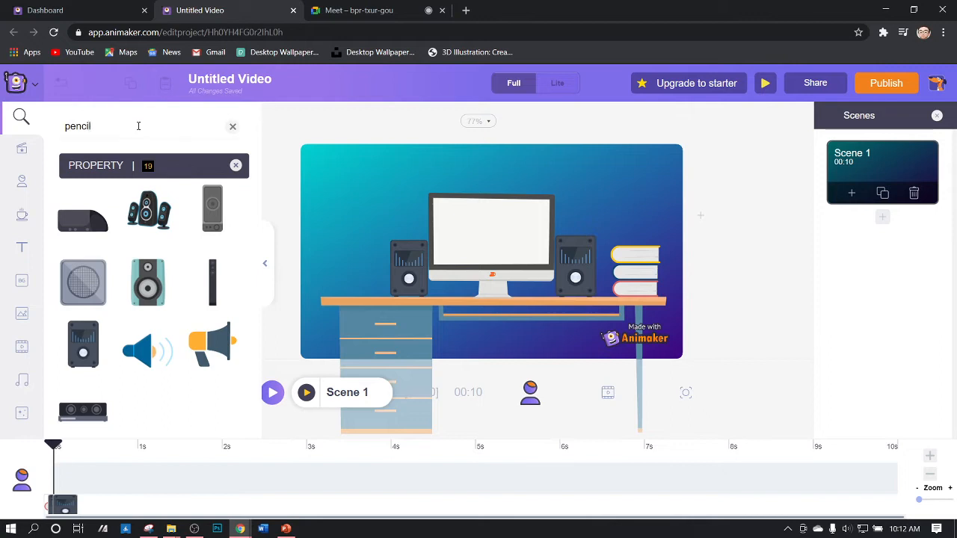
{"action": "key", "text": "Return"}
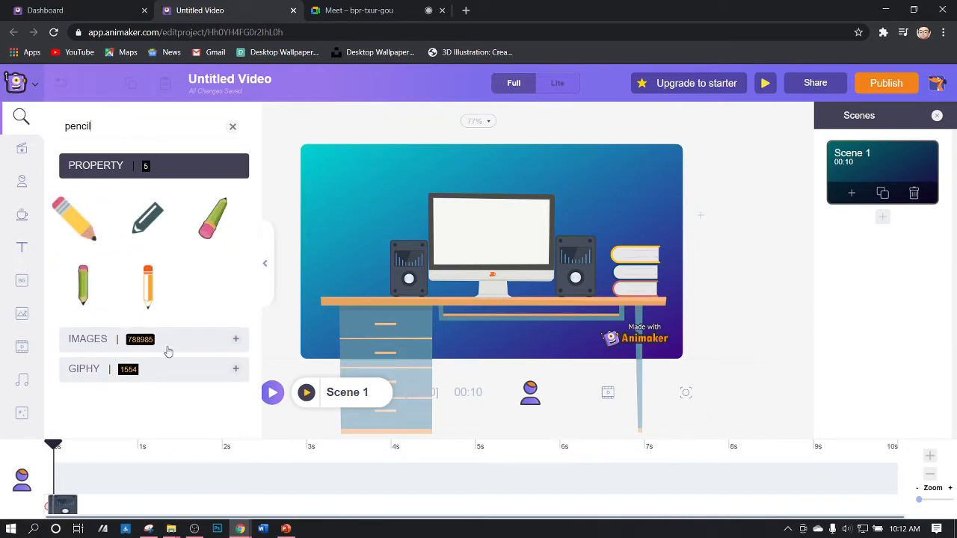
{"action": "type", "text": "case"}
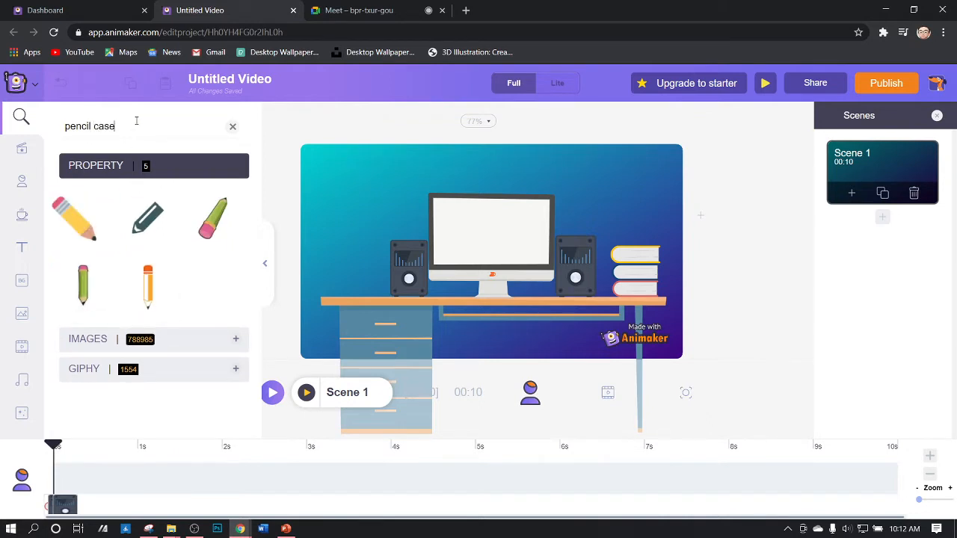
{"action": "key", "text": "Return"}
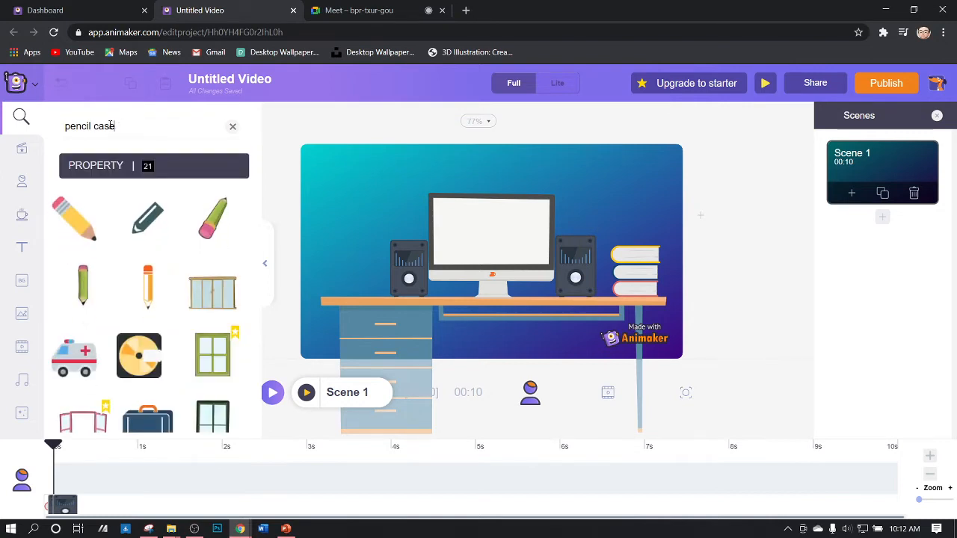
{"action": "scroll", "coordinate": [154, 251], "scroll_direction": "down", "scroll_amount": 3}
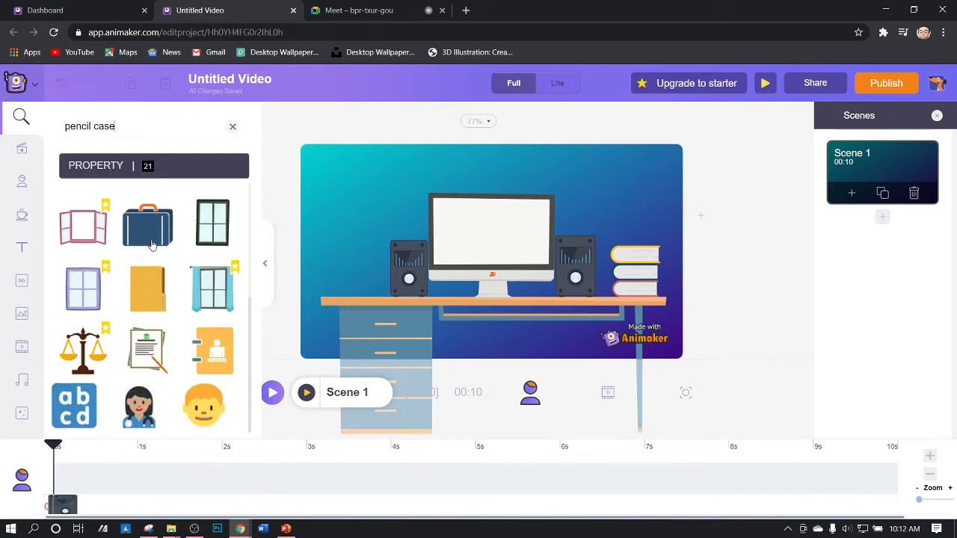
{"action": "scroll", "coordinate": [152, 245], "scroll_direction": "up", "scroll_amount": 3}
Search the properties for "pen", add the teal pen holder, and shrink it to fit between the right speaker and the books.
{"action": "left_click_drag", "start_coordinate": [117, 126], "coordinate": [50, 125]}
{"action": "type", "text": "pen"}
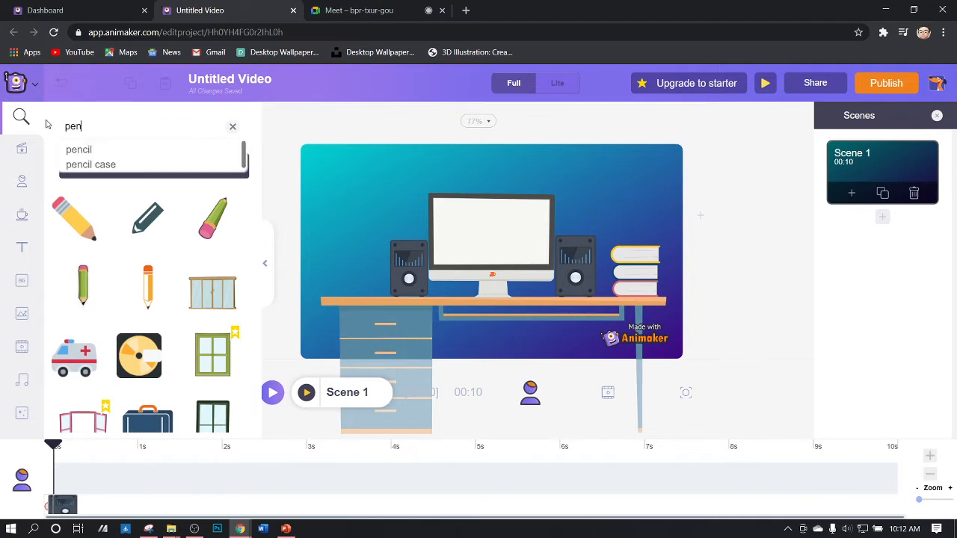
{"action": "key", "text": "Return"}
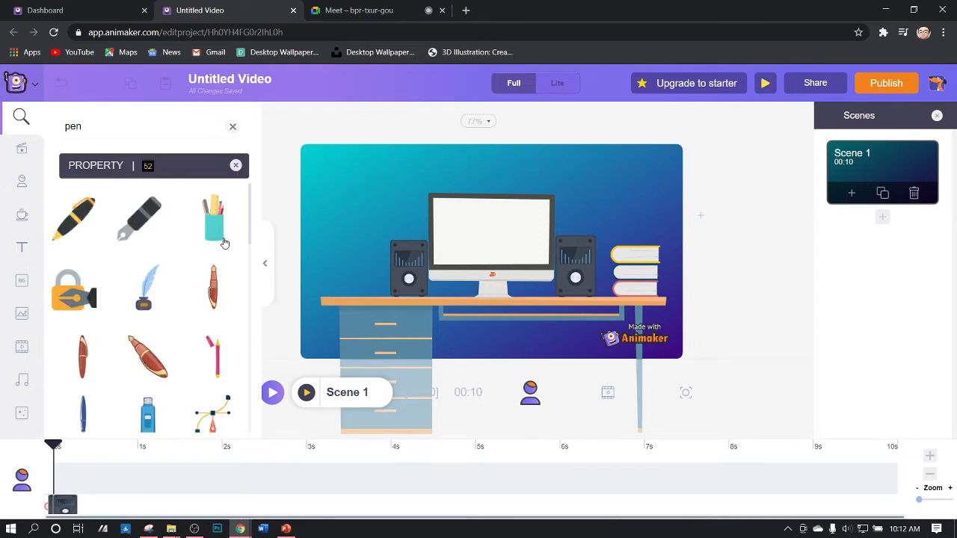
{"action": "mouse_move", "coordinate": [222, 241]}
{"action": "left_mouse_down"}
{"action": "mouse_move", "coordinate": [247, 230]}
{"action": "mouse_move", "coordinate": [533, 237]}
{"action": "left_mouse_up"}
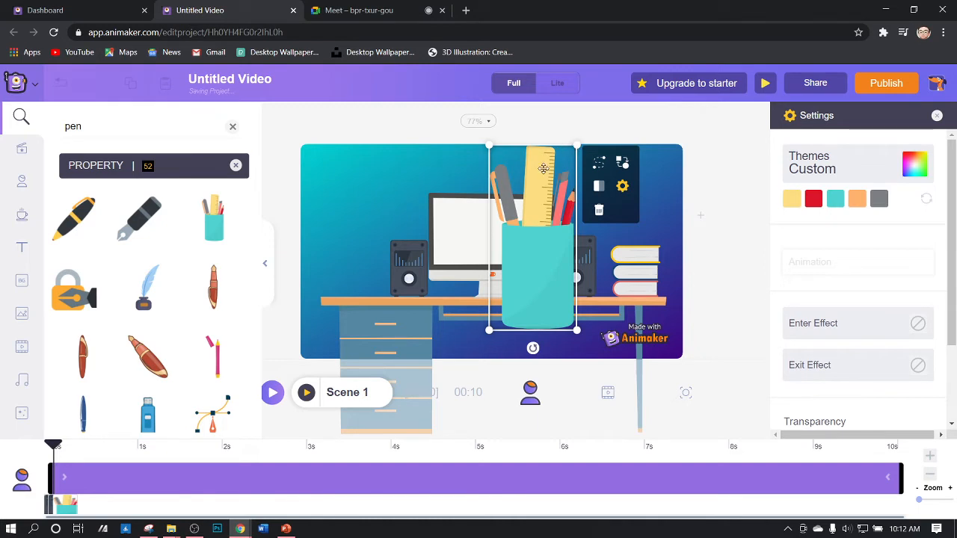
{"action": "mouse_move", "coordinate": [577, 146]}
{"action": "left_mouse_down"}
{"action": "mouse_move", "coordinate": [522, 286]}
{"action": "mouse_move", "coordinate": [559, 263]}
{"action": "mouse_move", "coordinate": [599, 281]}
{"action": "left_mouse_up"}
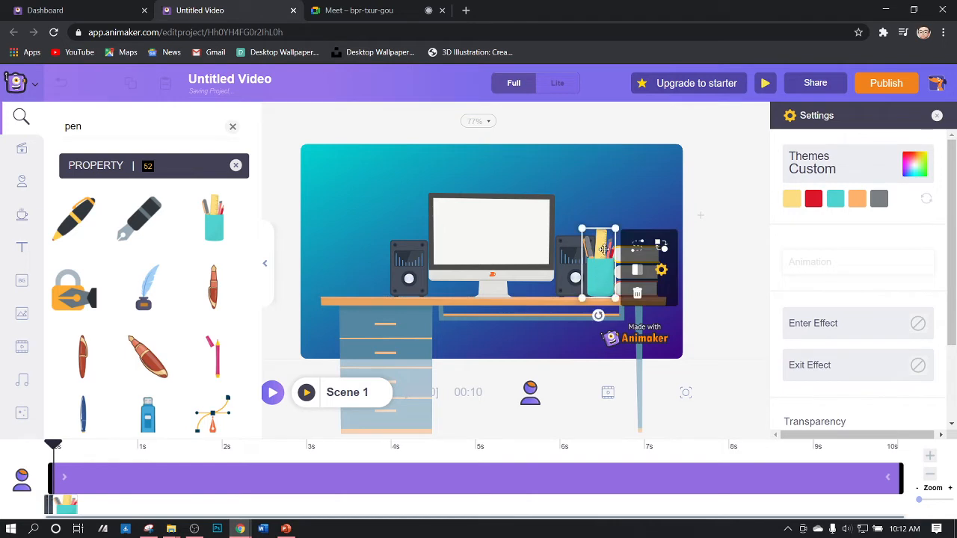
{"action": "left_click_drag", "start_coordinate": [615, 228], "coordinate": [605, 275]}
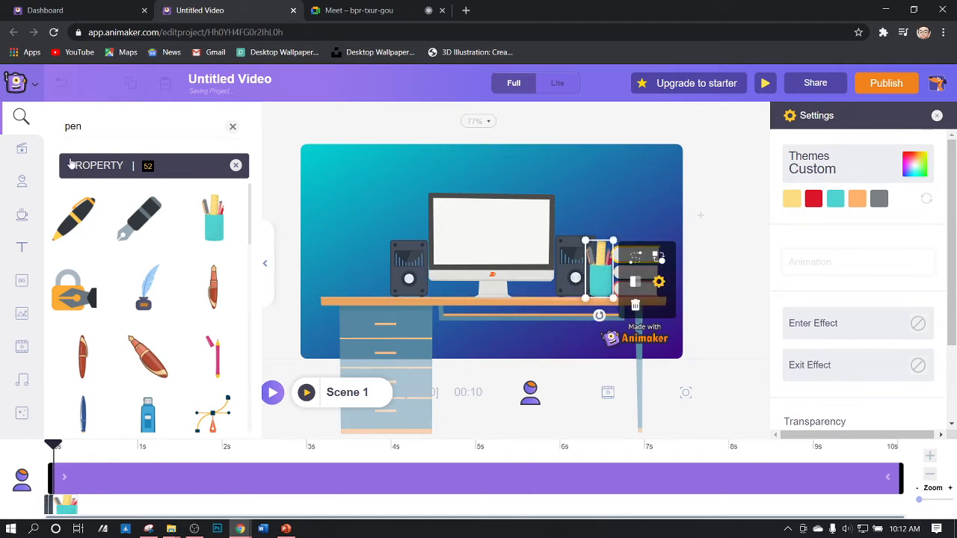
Search the properties for "lamp", add the dark blue desk lamp, shrink it, and move it to the scene's left side.
{"action": "left_click", "coordinate": [233, 127]}
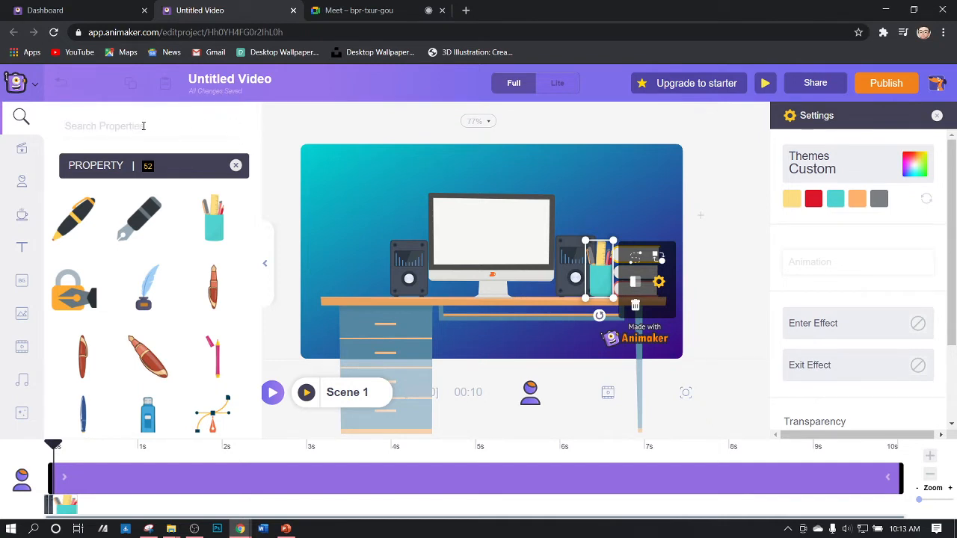
{"action": "type", "text": "lamp"}
{"action": "key", "text": "Return"}
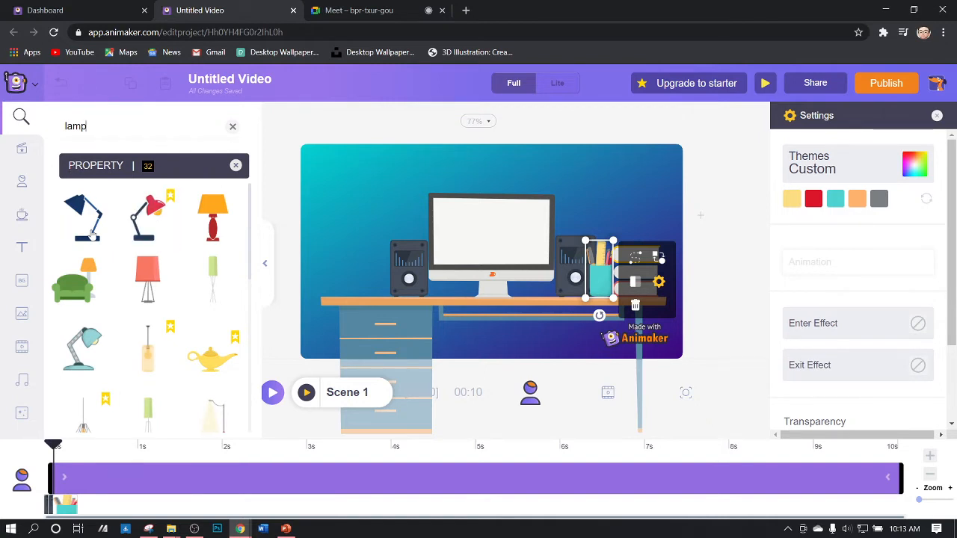
{"action": "left_click_drag", "start_coordinate": [91, 234], "coordinate": [414, 215]}
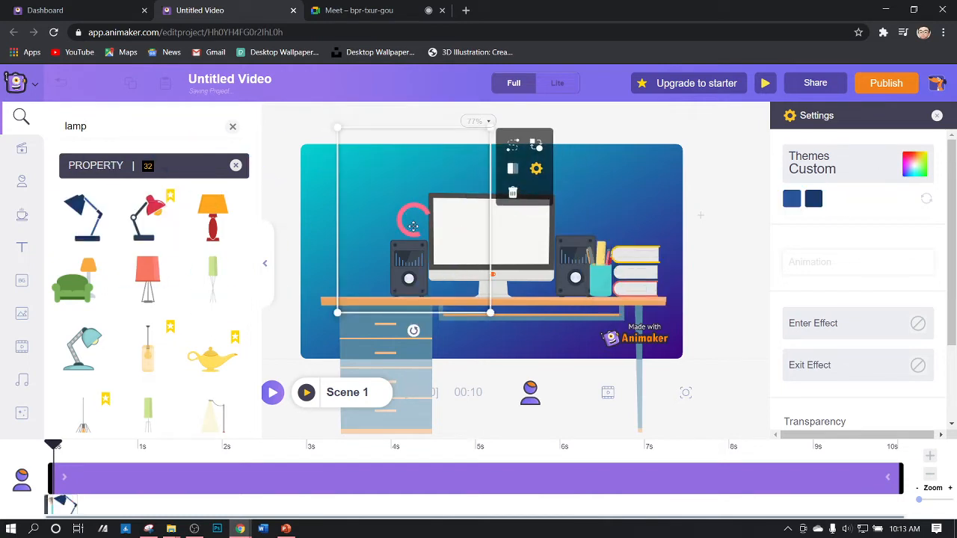
{"action": "left_click", "coordinate": [424, 222]}
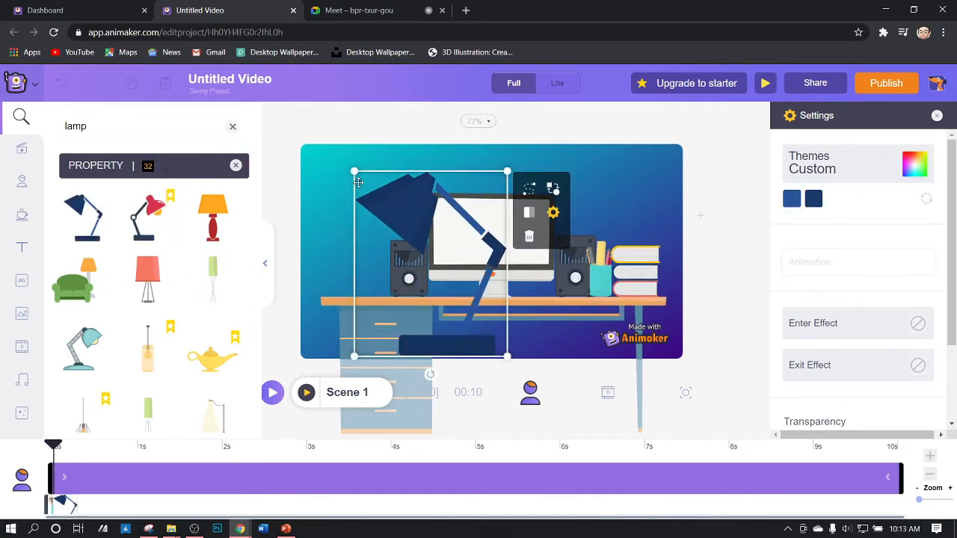
{"action": "left_click_drag", "start_coordinate": [355, 172], "coordinate": [455, 254]}
{"action": "left_click_drag", "start_coordinate": [463, 286], "coordinate": [351, 210]}
Flip the lamp horizontally to face the monitor, stand it on the desk's left end, and enlarge it slightly.
{"action": "right_click", "coordinate": [350, 211]}
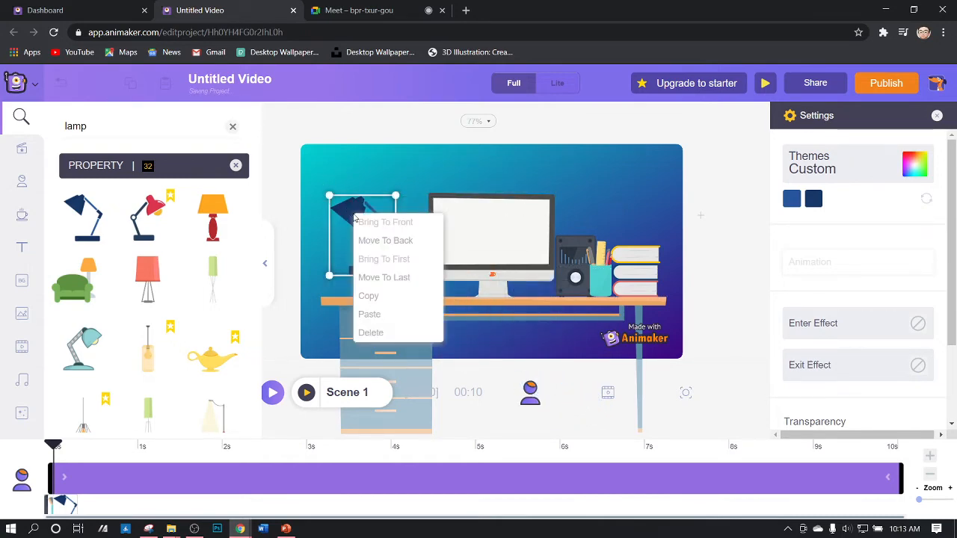
{"action": "left_click", "coordinate": [477, 181]}
{"action": "left_click", "coordinate": [351, 223]}
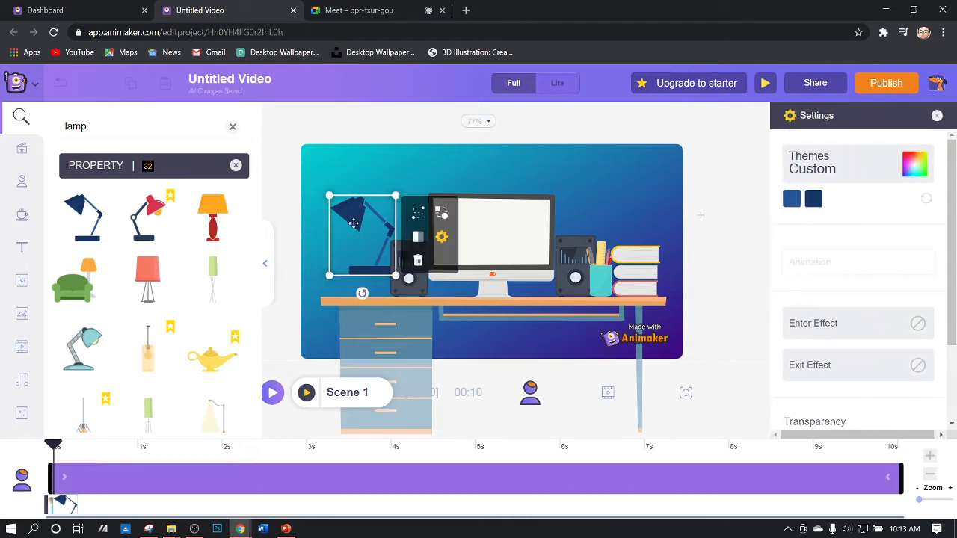
{"action": "left_click", "coordinate": [418, 237]}
{"action": "left_click_drag", "start_coordinate": [365, 220], "coordinate": [356, 240]}
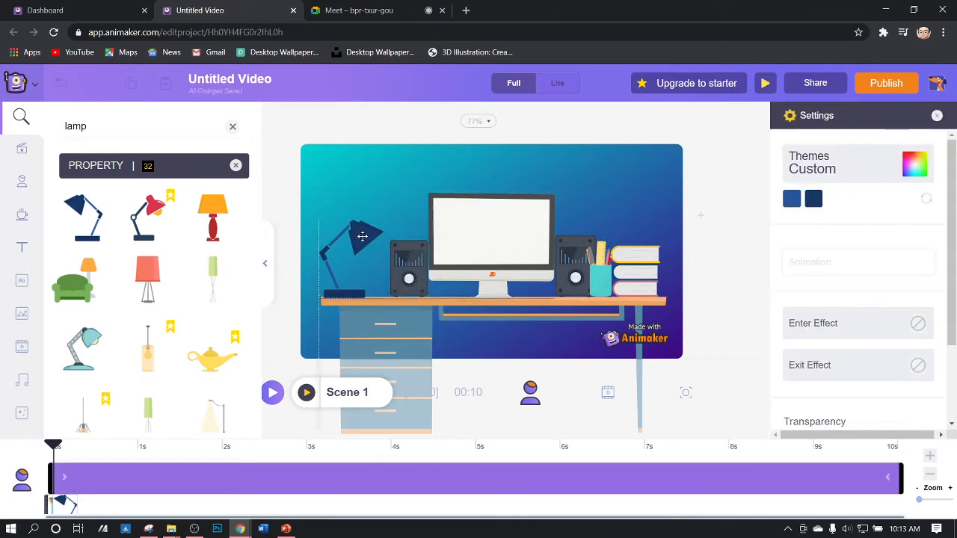
{"action": "left_click_drag", "start_coordinate": [403, 201], "coordinate": [405, 199]}
{"action": "left_click", "coordinate": [739, 215]}
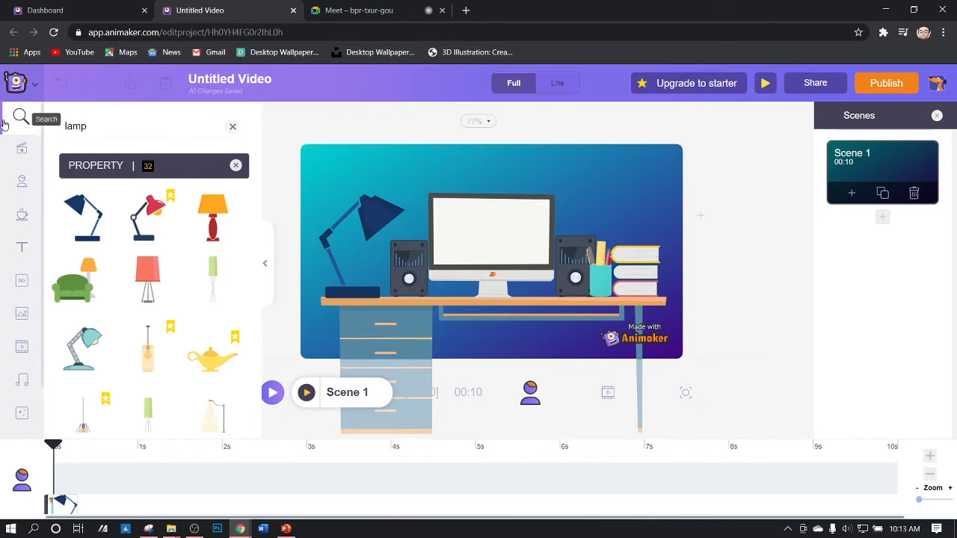
Search the properties for "apple", add the red apple, and shrink it to fit on the desk between the left speaker and the monitor stand.
{"action": "left_click_drag", "start_coordinate": [84, 131], "coordinate": [7, 126]}
{"action": "type", "text": "am"}
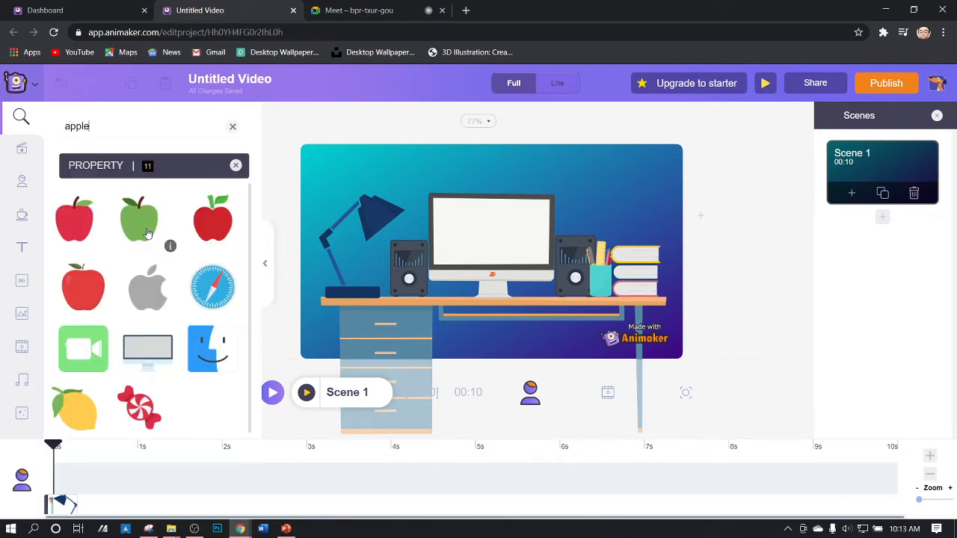
{"action": "left_click_drag", "start_coordinate": [90, 294], "coordinate": [500, 265]}
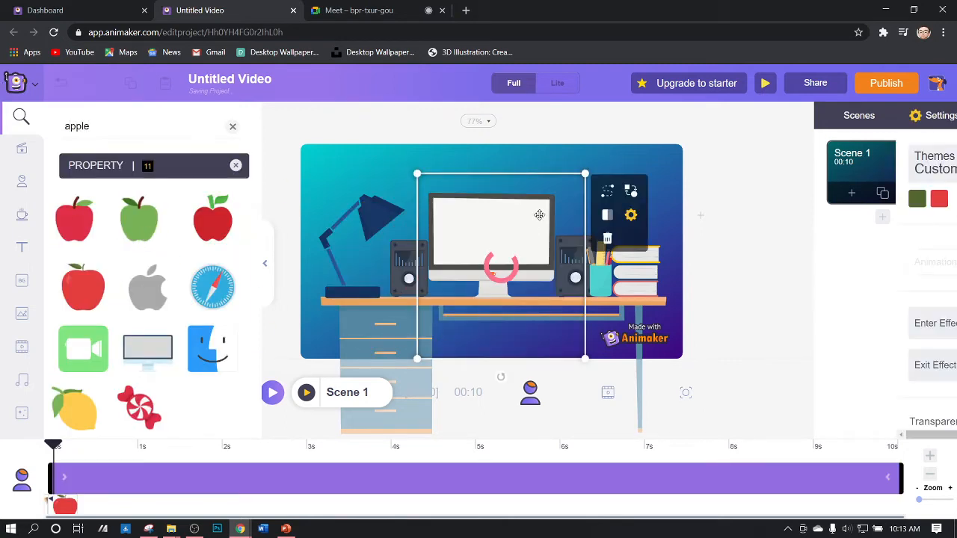
{"action": "left_click_drag", "start_coordinate": [586, 172], "coordinate": [455, 285]}
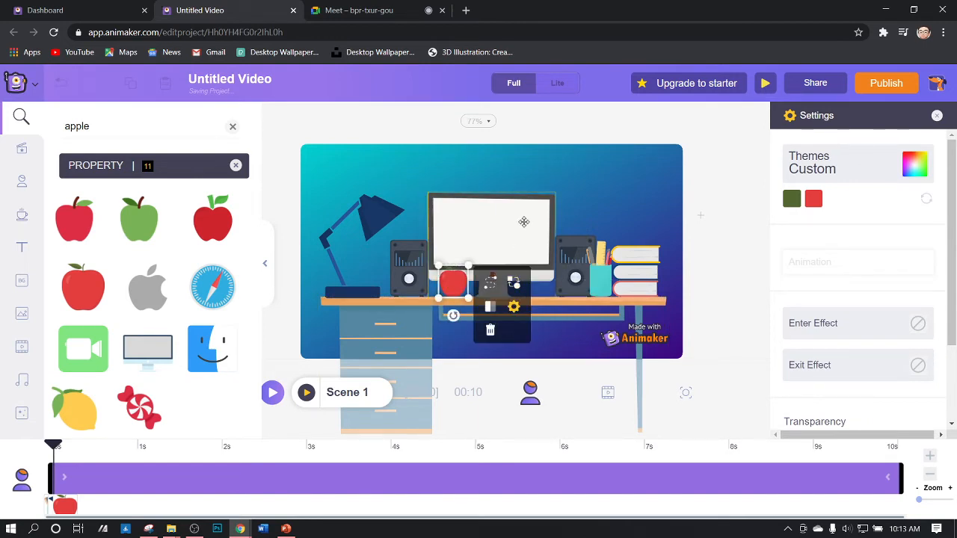
{"action": "left_click", "coordinate": [644, 180]}
Search the properties for "coffee" and add the plain pink mug to the scene near the right speaker.
{"action": "left_click", "coordinate": [232, 126]}
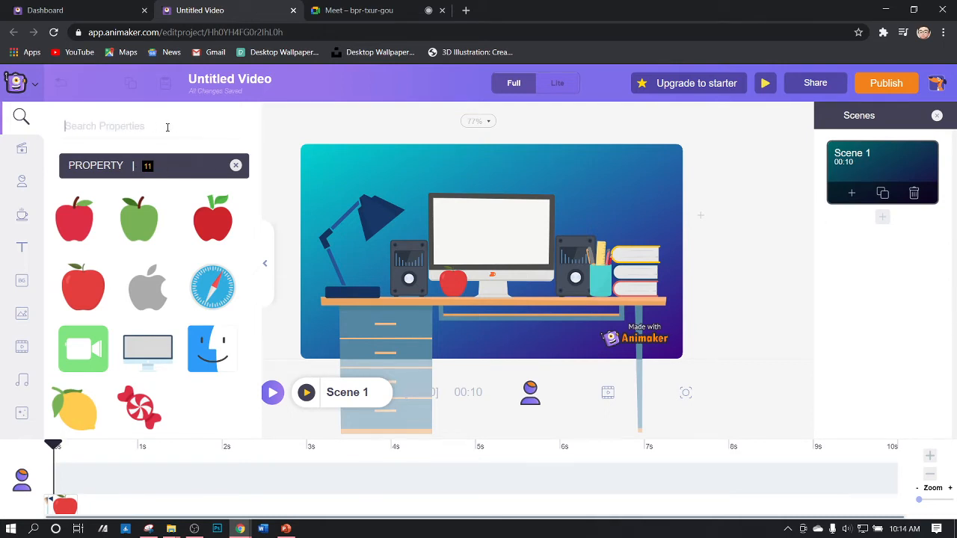
{"action": "type", "text": "coffee"}
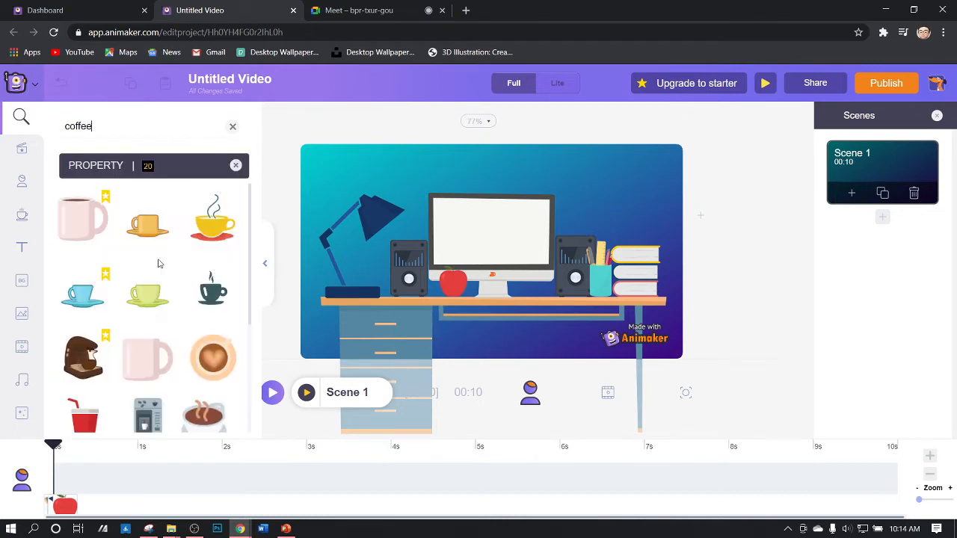
{"action": "scroll", "coordinate": [176, 286], "scroll_direction": "down", "scroll_amount": 1}
{"action": "scroll", "coordinate": [181, 303], "scroll_direction": "down", "scroll_amount": 1}
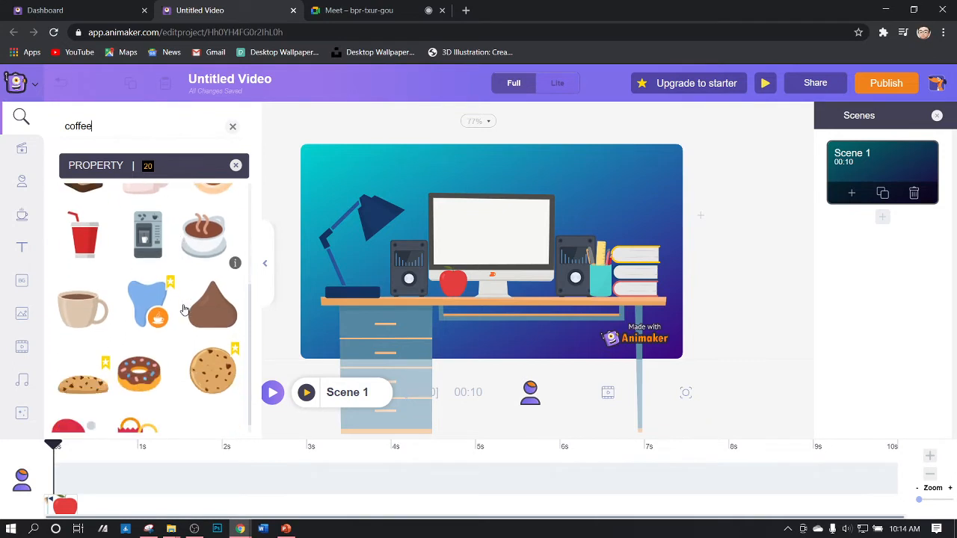
{"action": "scroll", "coordinate": [181, 304], "scroll_direction": "up", "scroll_amount": 1}
{"action": "scroll", "coordinate": [183, 307], "scroll_direction": "down", "scroll_amount": 1}
{"action": "scroll", "coordinate": [184, 309], "scroll_direction": "up", "scroll_amount": 1}
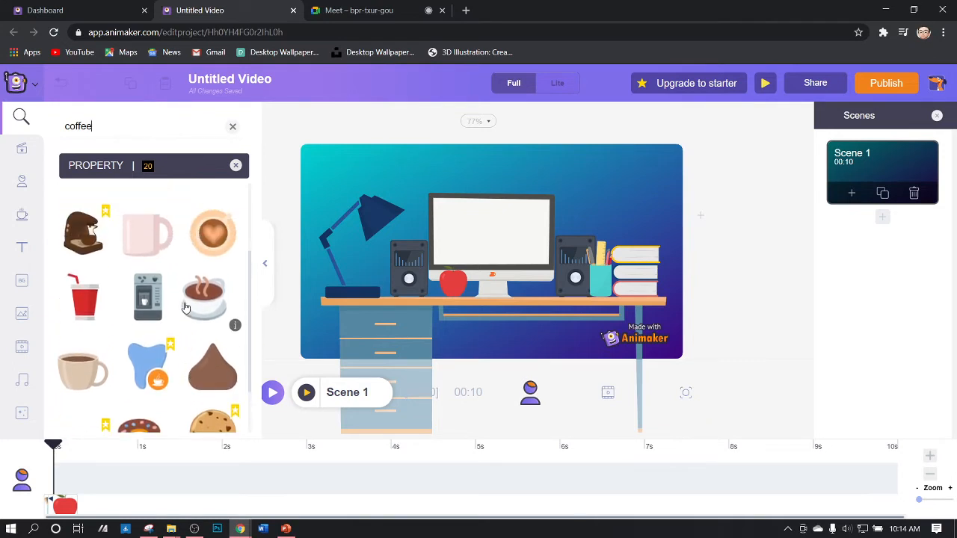
{"action": "scroll", "coordinate": [185, 308], "scroll_direction": "down", "scroll_amount": 1}
{"action": "scroll", "coordinate": [184, 308], "scroll_direction": "up", "scroll_amount": 1}
{"action": "left_click_drag", "start_coordinate": [147, 234], "coordinate": [547, 250]}
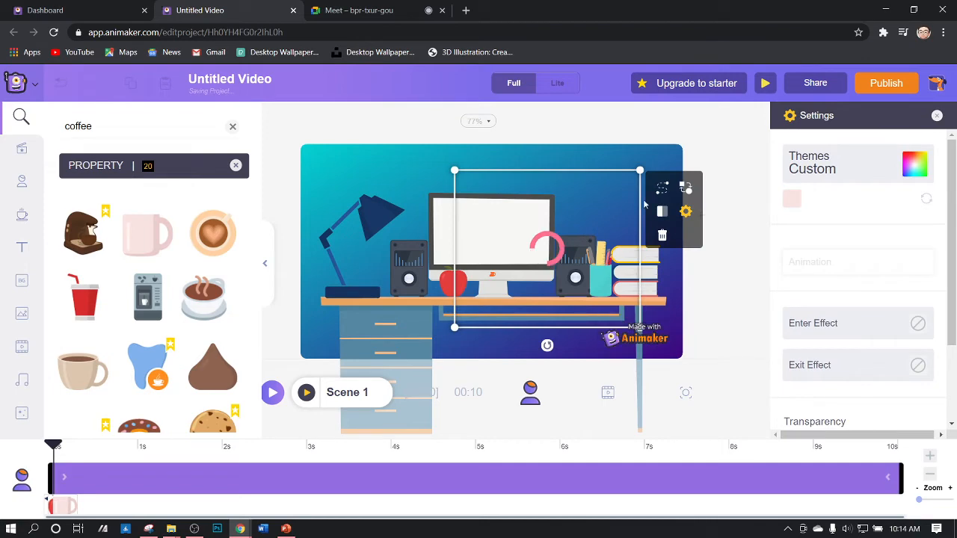
Try to shrink the pink mug, move it in front of the monitor, and deselect it.
{"action": "left_click", "coordinate": [543, 271]}
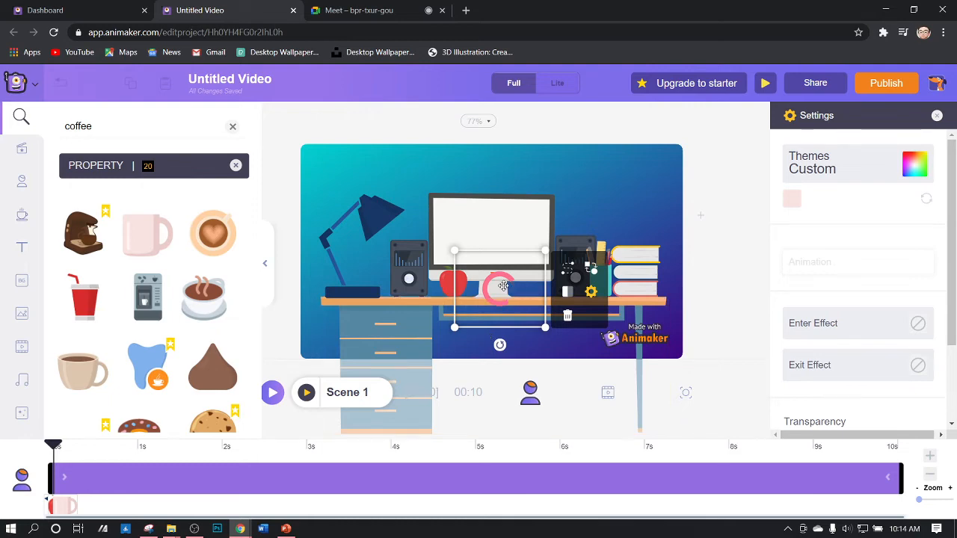
{"action": "left_click_drag", "start_coordinate": [485, 291], "coordinate": [482, 259]}
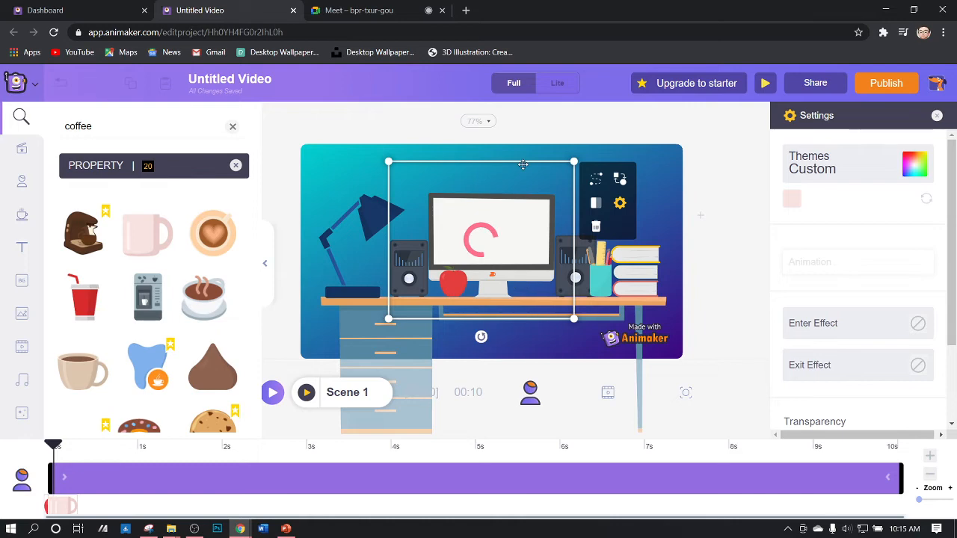
{"action": "left_click", "coordinate": [749, 233]}
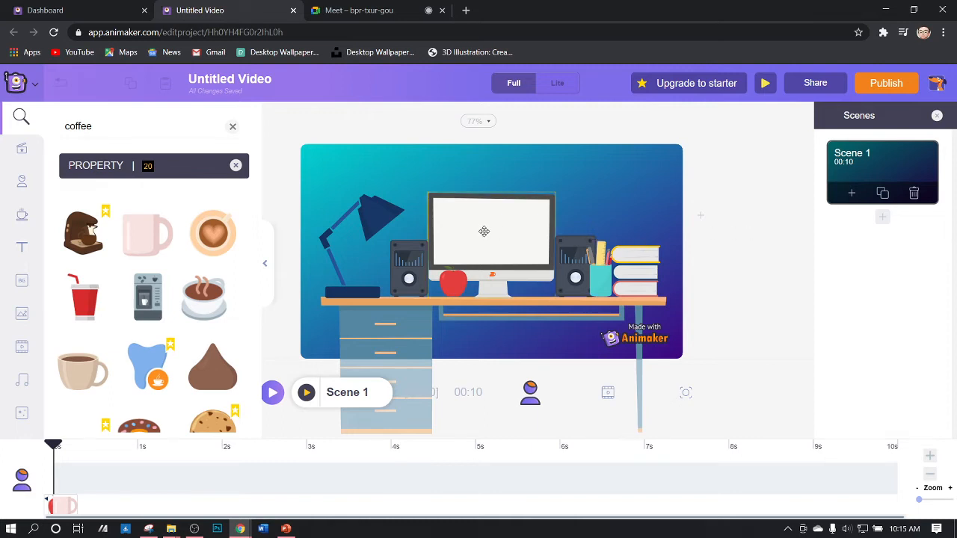
Give the desk the Down enter effect from the Wipe group and preview the scene.
{"action": "left_click", "coordinate": [499, 307]}
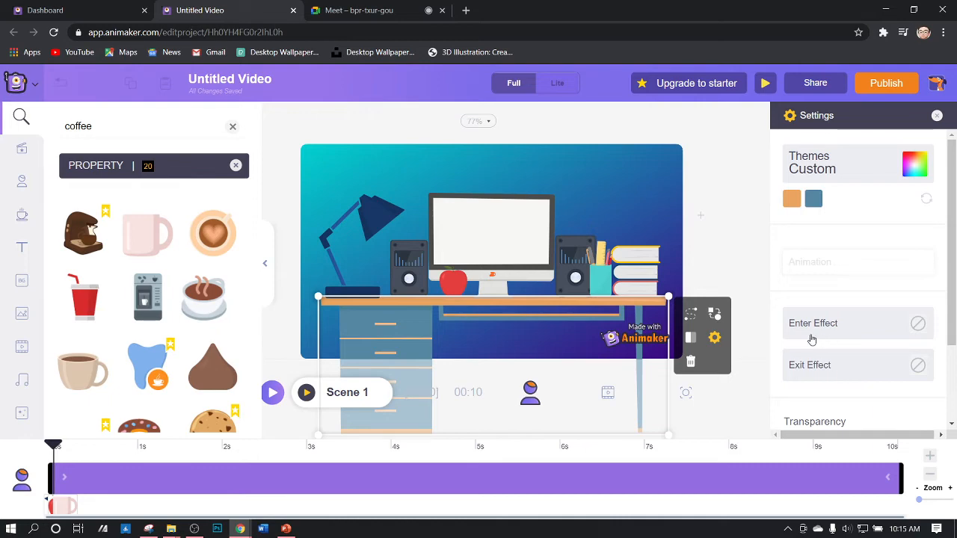
{"action": "left_click", "coordinate": [843, 332]}
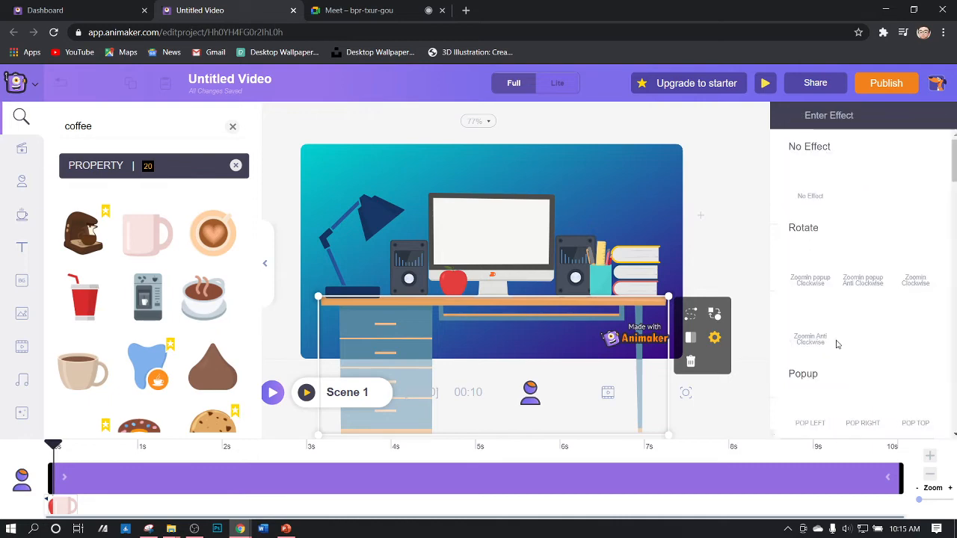
{"action": "scroll", "coordinate": [845, 318], "scroll_direction": "down", "scroll_amount": 15}
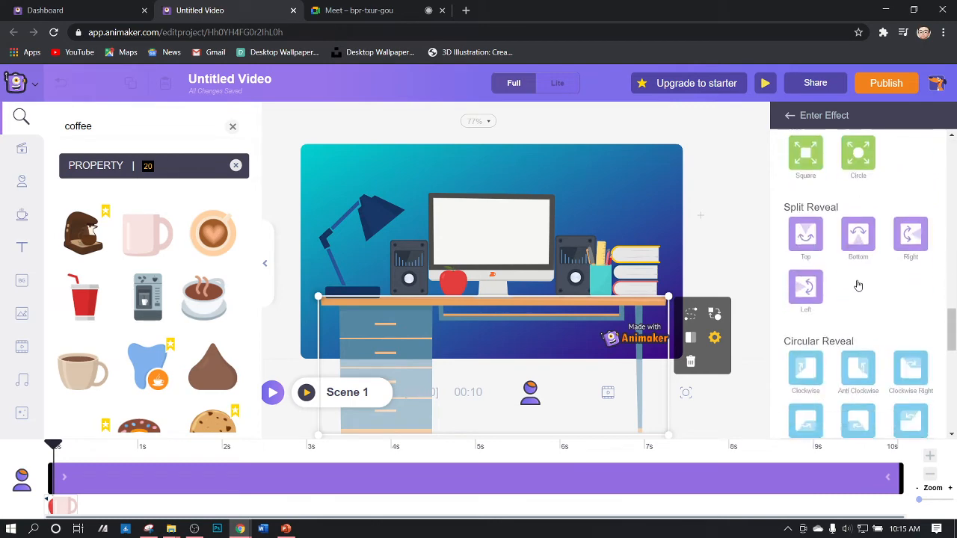
{"action": "scroll", "coordinate": [853, 288], "scroll_direction": "up", "scroll_amount": 15}
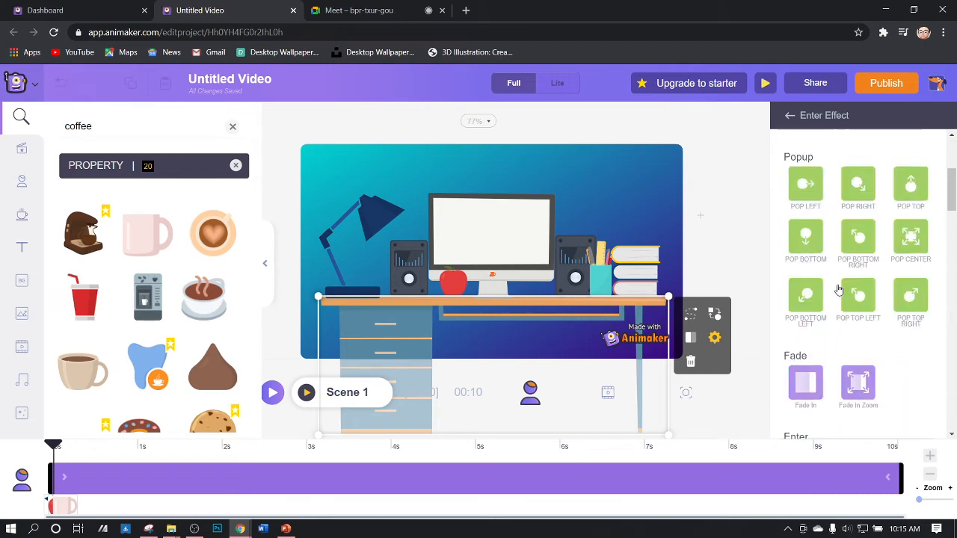
{"action": "scroll", "coordinate": [832, 292], "scroll_direction": "down", "scroll_amount": 4}
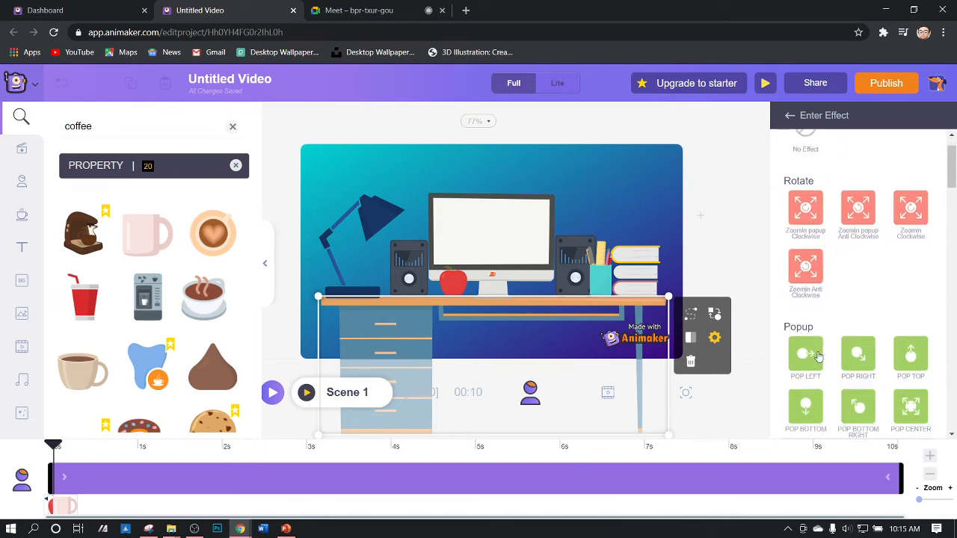
{"action": "scroll", "coordinate": [827, 317], "scroll_direction": "down", "scroll_amount": 3}
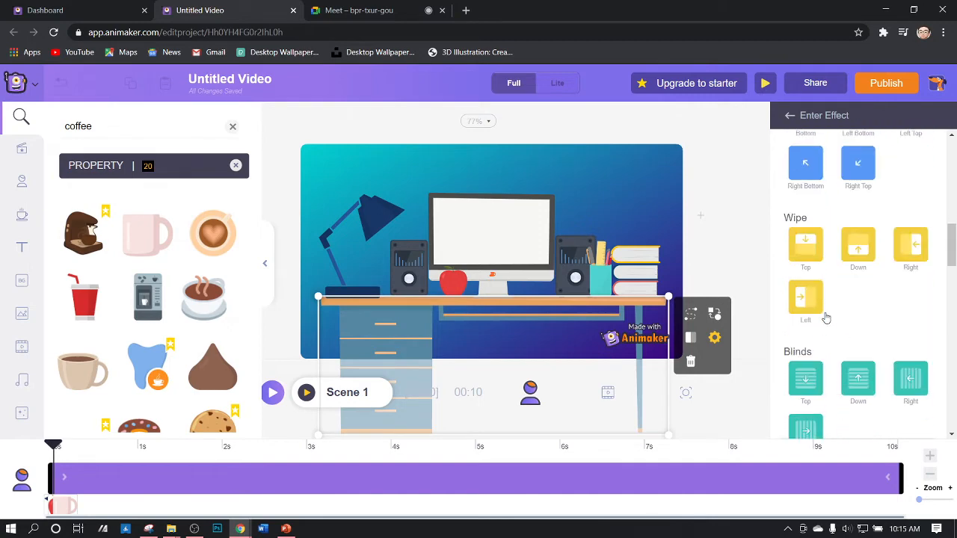
{"action": "scroll", "coordinate": [826, 318], "scroll_direction": "down", "scroll_amount": 4}
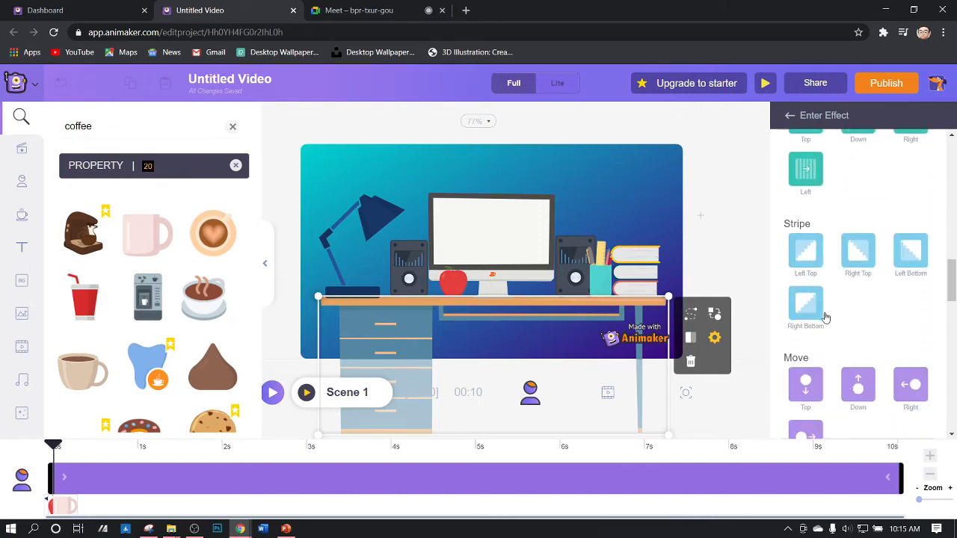
{"action": "scroll", "coordinate": [827, 318], "scroll_direction": "down", "scroll_amount": 2}
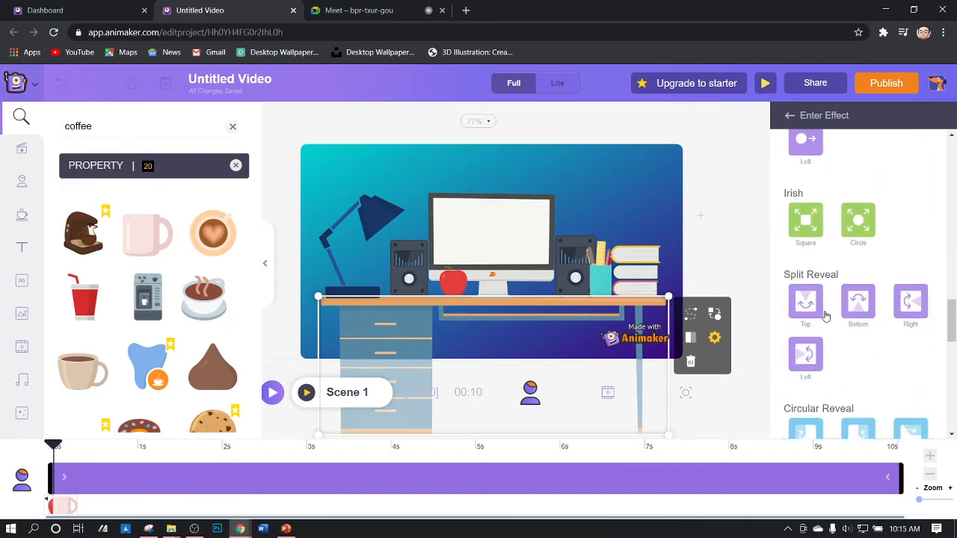
{"action": "scroll", "coordinate": [804, 303], "scroll_direction": "up", "scroll_amount": 5}
{"action": "scroll", "coordinate": [809, 301], "scroll_direction": "up", "scroll_amount": 6}
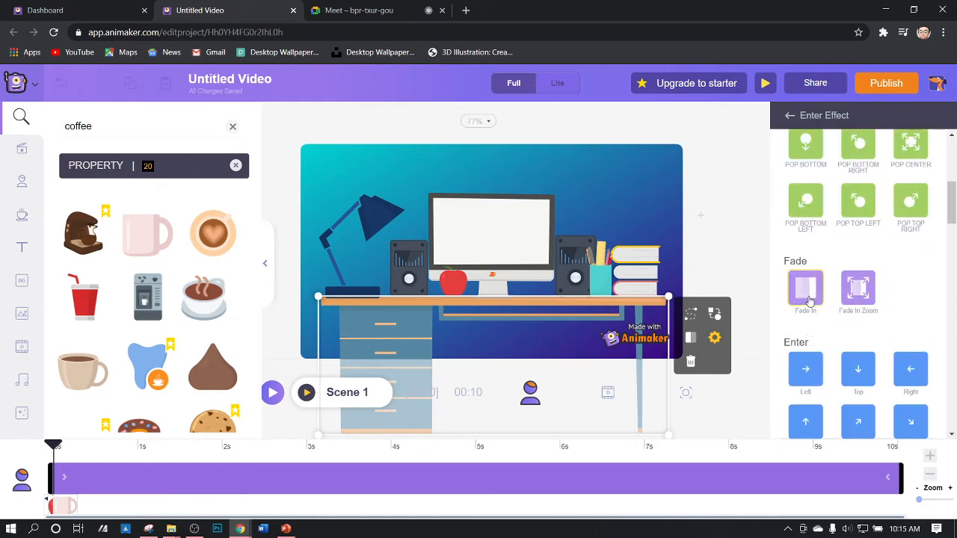
{"action": "scroll", "coordinate": [813, 301], "scroll_direction": "up", "scroll_amount": 2}
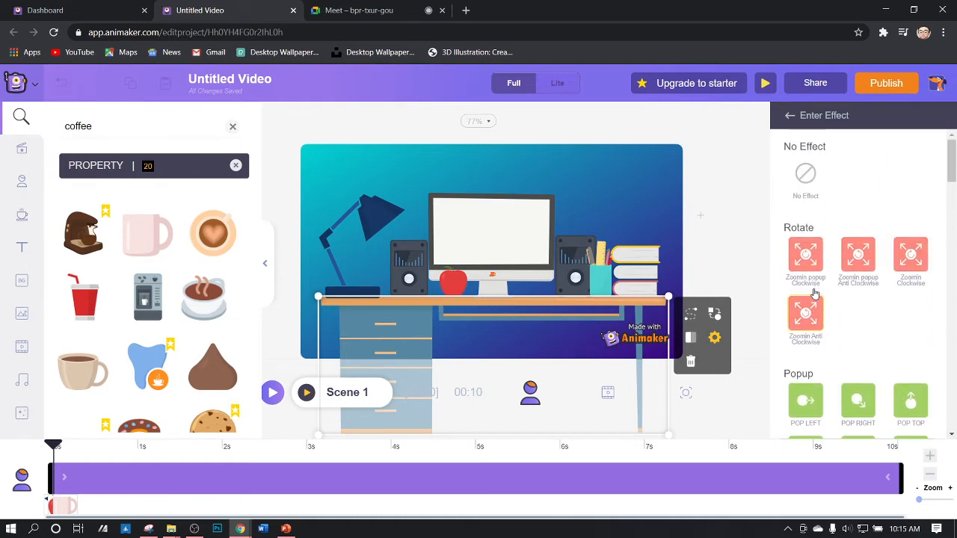
{"action": "scroll", "coordinate": [816, 298], "scroll_direction": "down", "scroll_amount": 5}
{"action": "scroll", "coordinate": [815, 296], "scroll_direction": "down", "scroll_amount": 3}
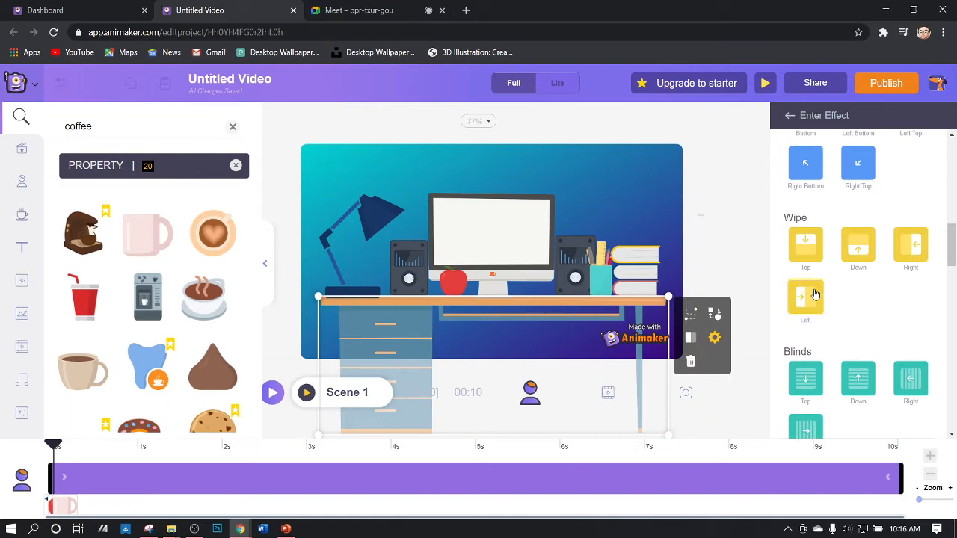
{"action": "left_click", "coordinate": [865, 256]}
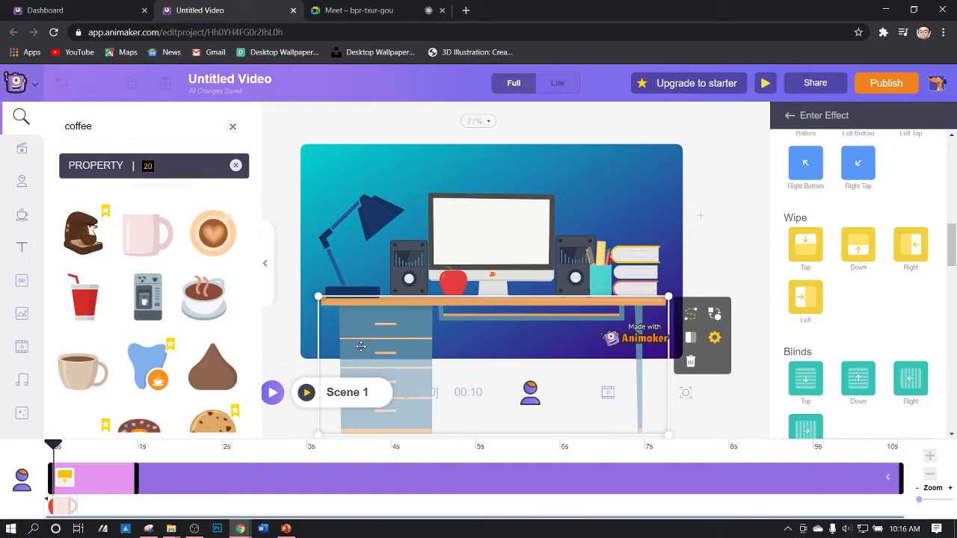
{"action": "left_click", "coordinate": [272, 394]}
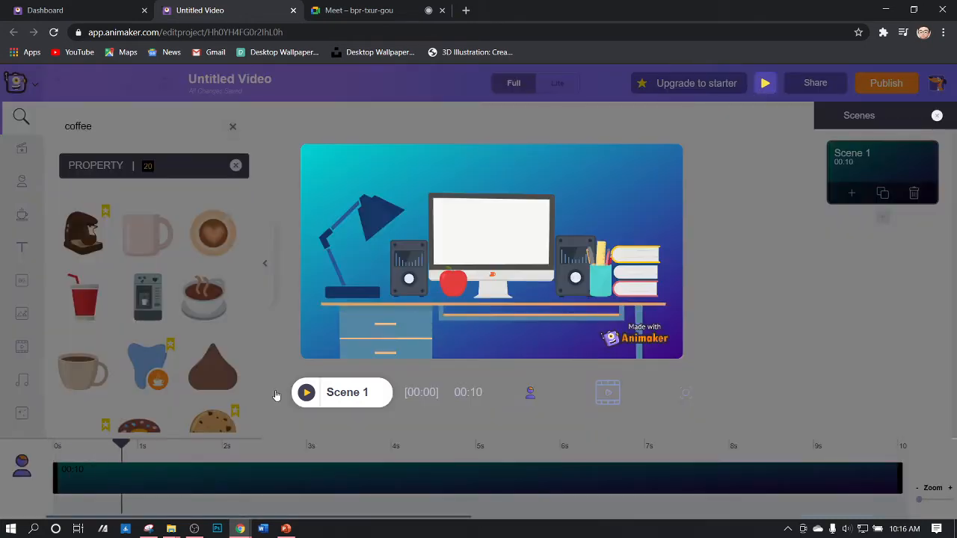
{"action": "left_click", "coordinate": [274, 396]}
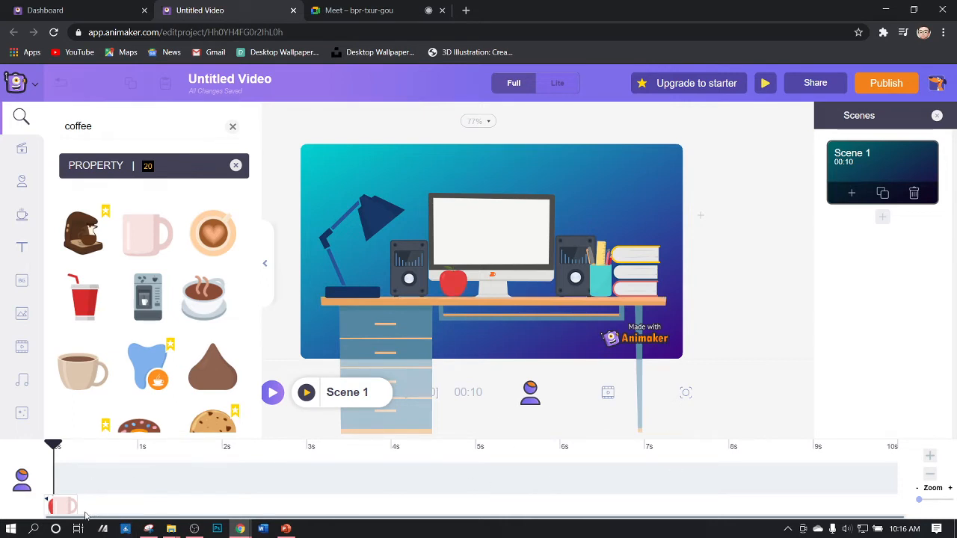
Adjust the desk's enter effect duration on the timeline to 3 seconds and preview the slower wipe.
{"action": "left_click", "coordinate": [491, 333]}
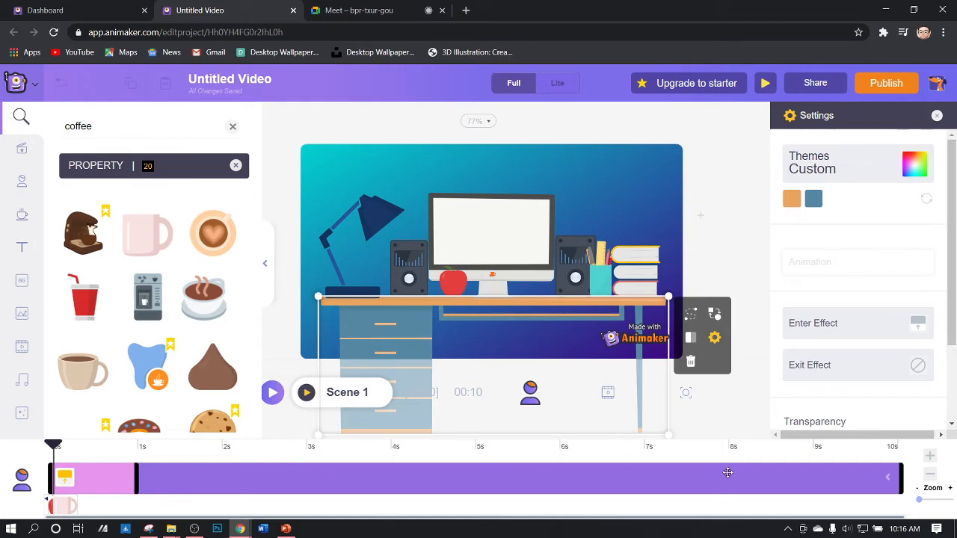
{"action": "mouse_move", "coordinate": [143, 477]}
{"action": "left_mouse_down"}
{"action": "mouse_move", "coordinate": [71, 479]}
{"action": "mouse_move", "coordinate": [137, 484]}
{"action": "left_mouse_up"}
{"action": "left_click_drag", "start_coordinate": [138, 486], "coordinate": [103, 498]}
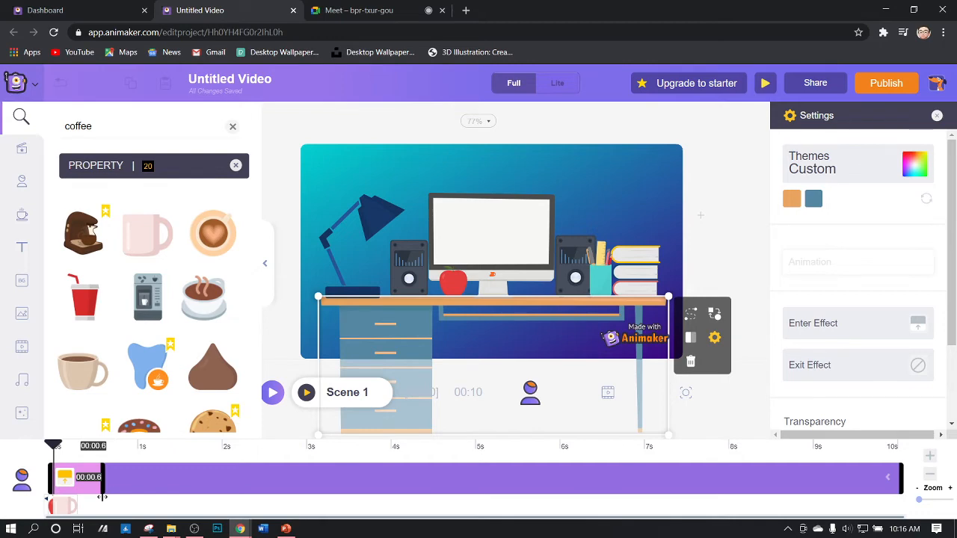
{"action": "left_click_drag", "start_coordinate": [103, 498], "coordinate": [344, 480]}
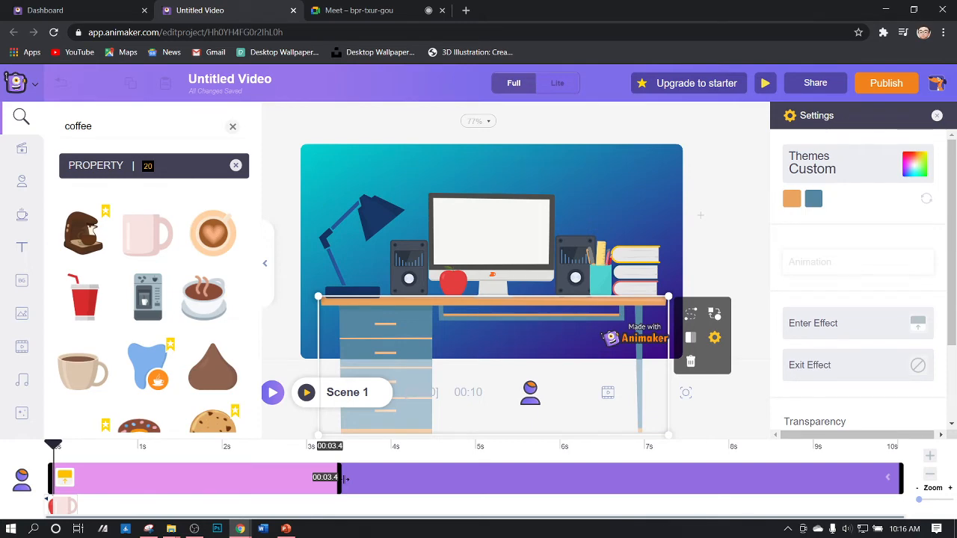
{"action": "left_click_drag", "start_coordinate": [344, 479], "coordinate": [323, 479]}
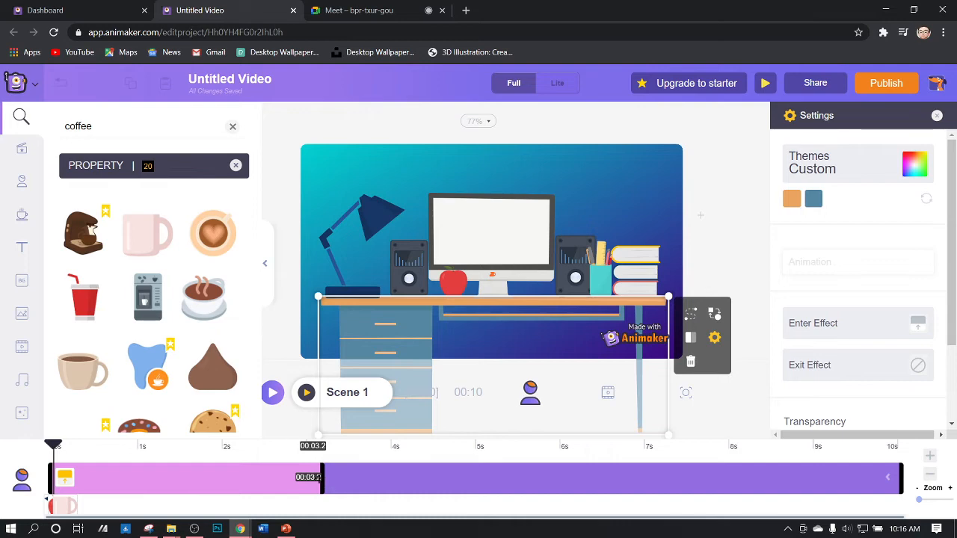
{"action": "left_click_drag", "start_coordinate": [324, 479], "coordinate": [320, 481]}
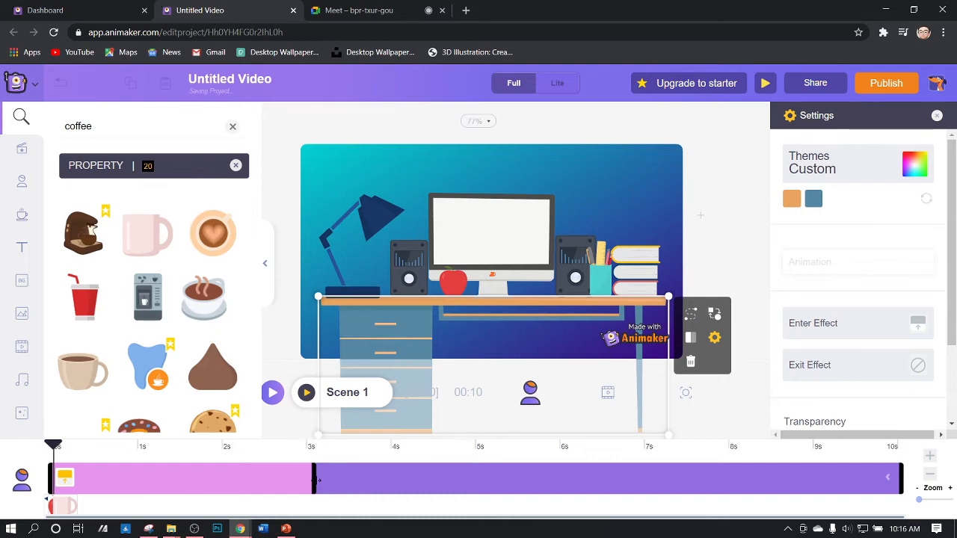
{"action": "left_click", "coordinate": [273, 393]}
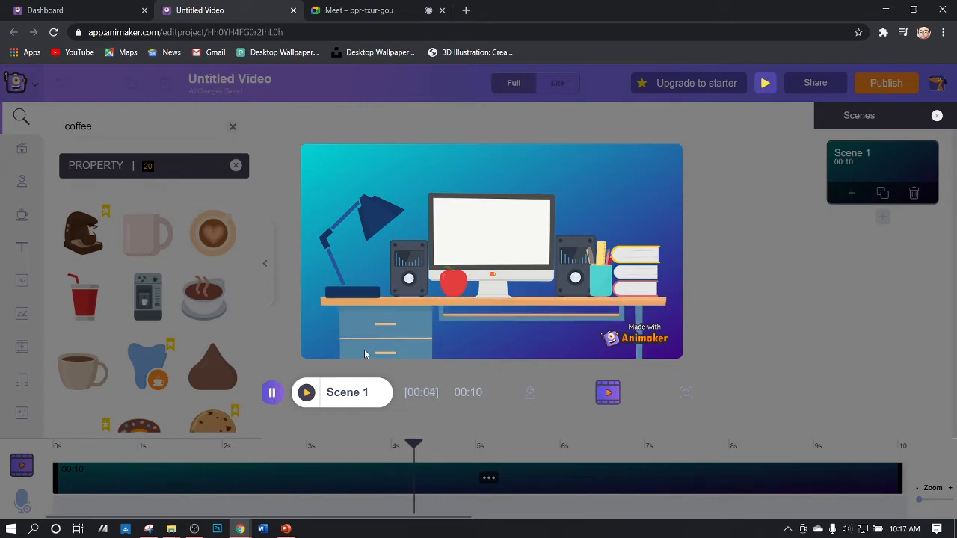
{"action": "left_click", "coordinate": [272, 392]}
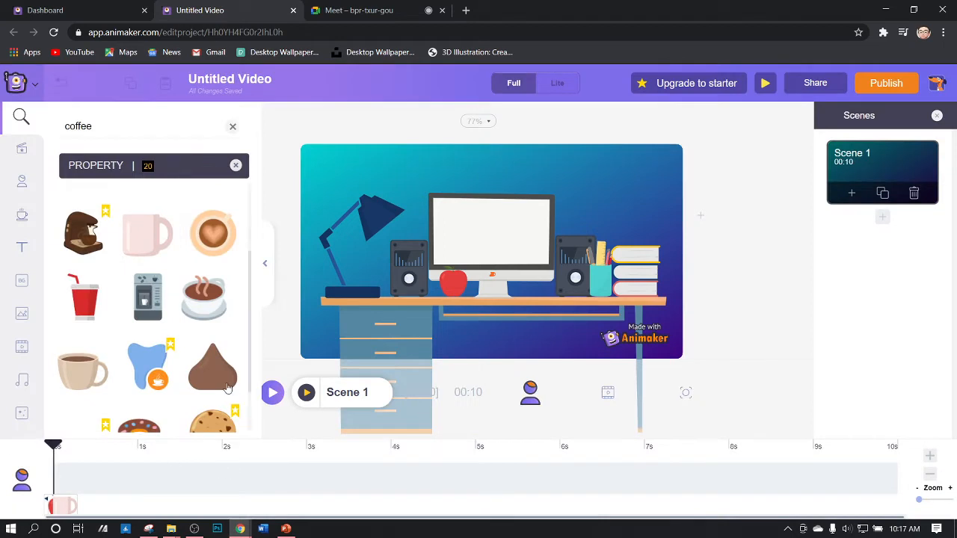
Shorten the desk's enter effect on the timeline to under 1 second and preview the scene.
{"action": "left_click", "coordinate": [391, 322]}
{"action": "left_click_drag", "start_coordinate": [309, 478], "coordinate": [110, 482]}
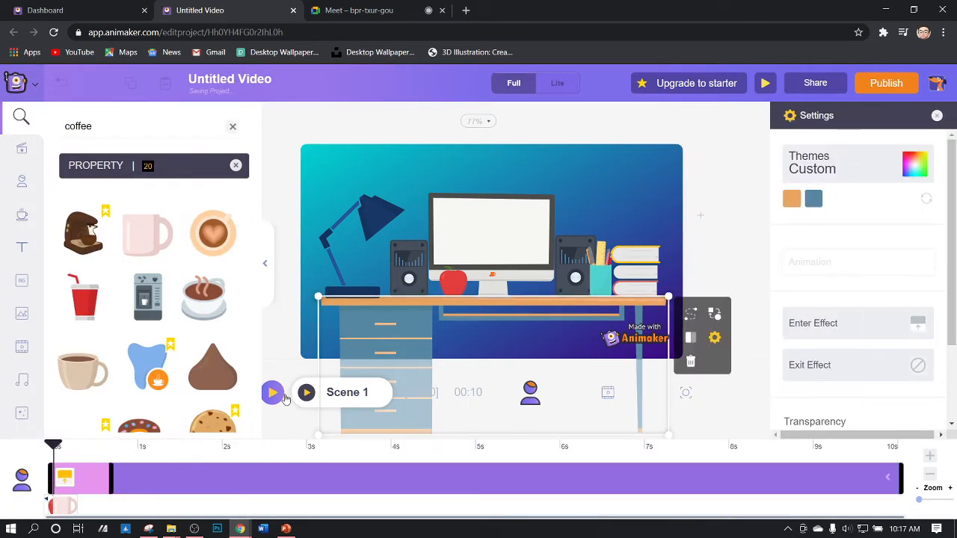
{"action": "left_click", "coordinate": [272, 393]}
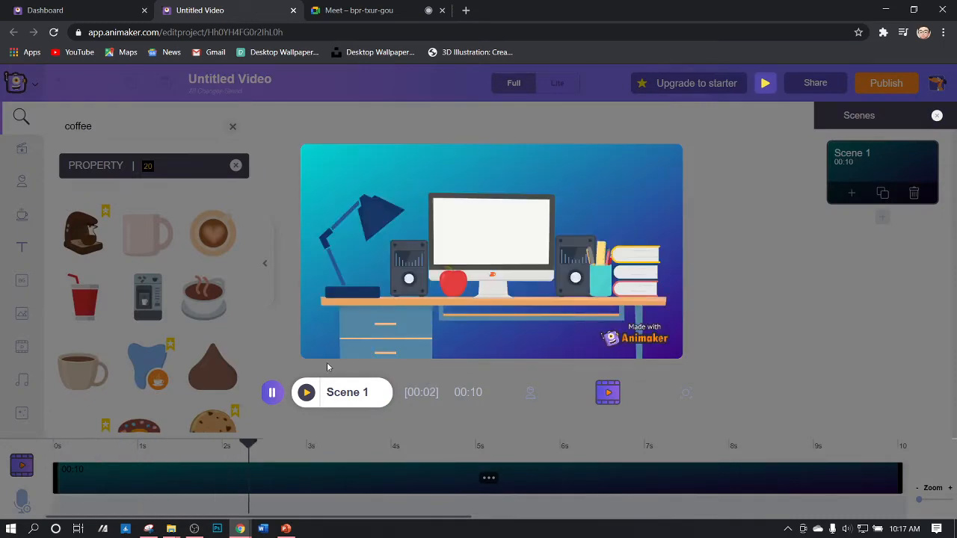
{"action": "left_click", "coordinate": [273, 394]}
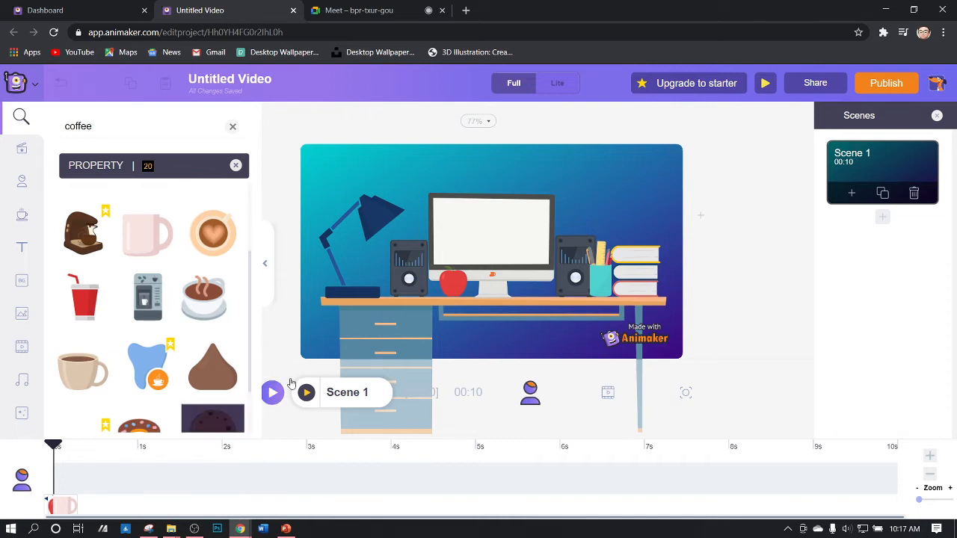
Give the monitor the POP BOTTOM enter effect from the Popup group and shorten it on the timeline to about 0.8 seconds.
{"action": "left_click", "coordinate": [466, 335]}
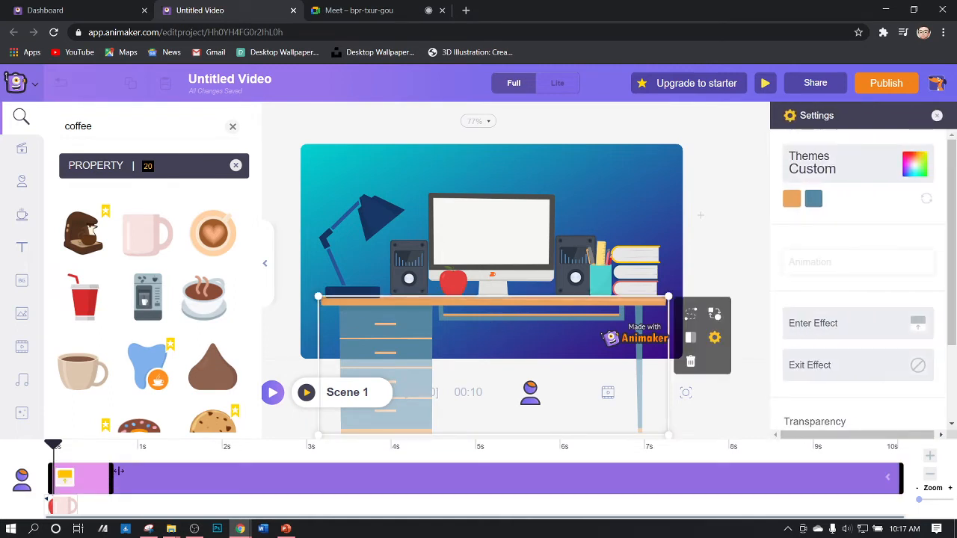
{"action": "left_click", "coordinate": [490, 263]}
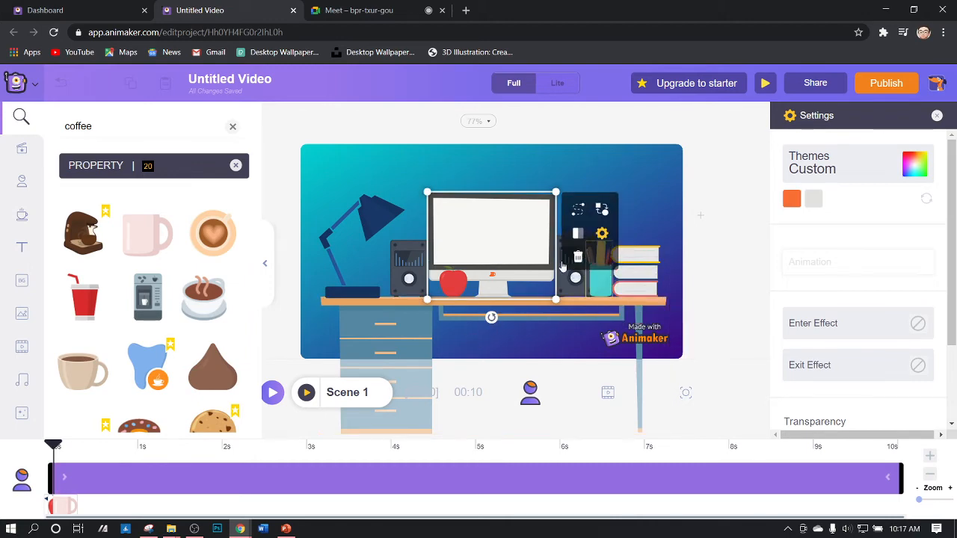
{"action": "left_click", "coordinate": [859, 332]}
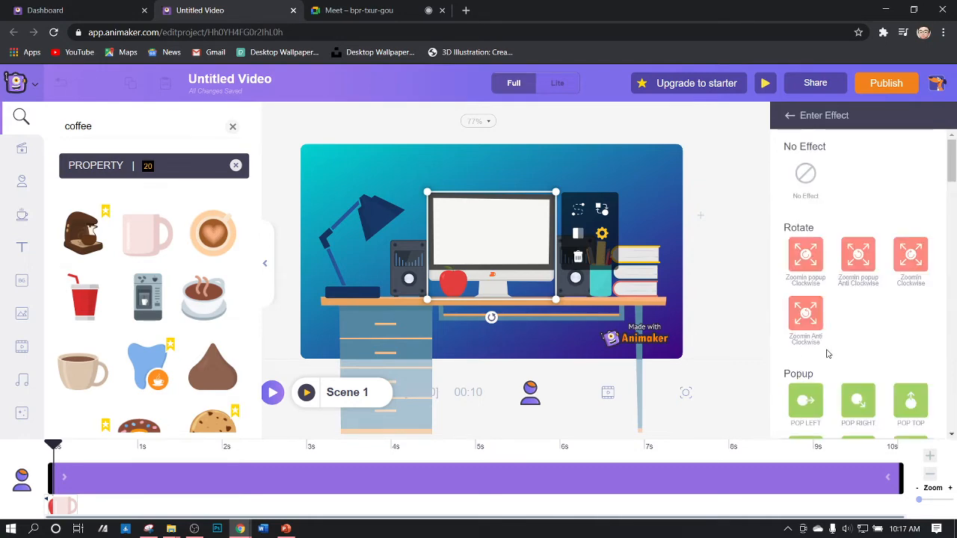
{"action": "scroll", "coordinate": [828, 355], "scroll_direction": "down", "scroll_amount": 3}
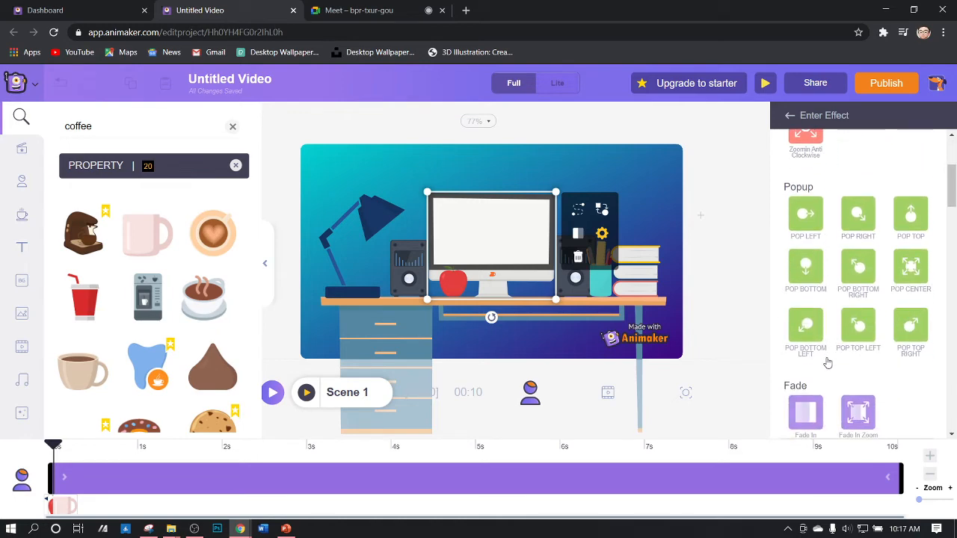
{"action": "left_click", "coordinate": [808, 274]}
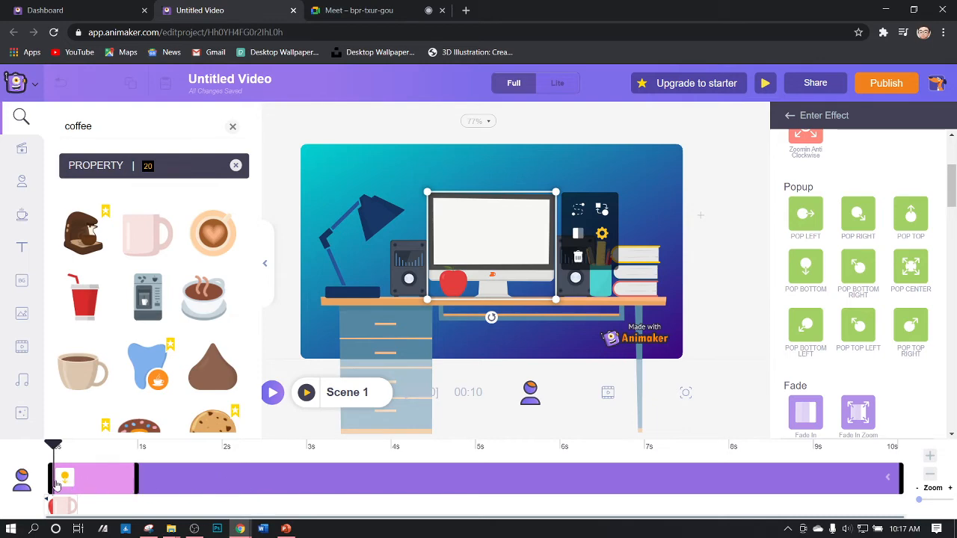
{"action": "left_click_drag", "start_coordinate": [137, 475], "coordinate": [122, 494]}
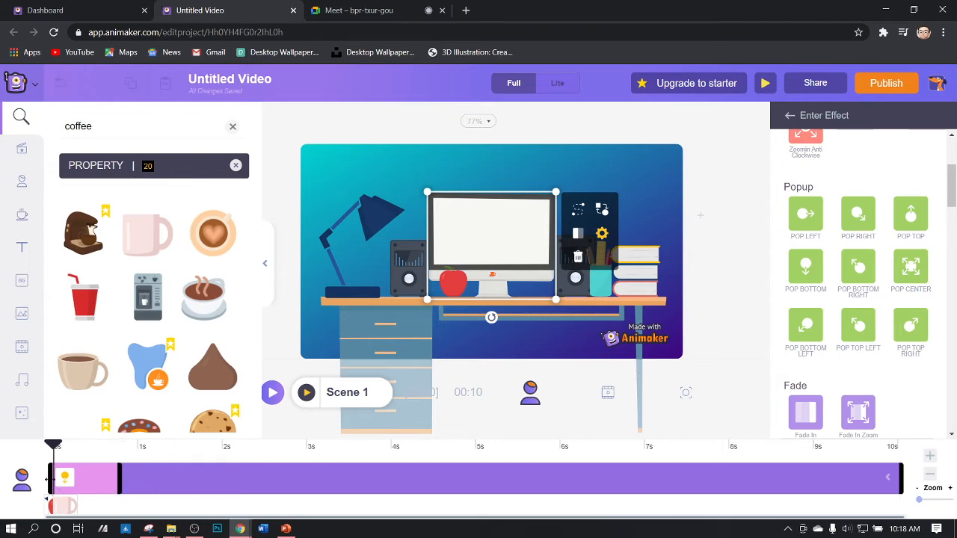
Delay the monitor's entrance on the timeline to start at about 0.3 seconds and preview the scene.
{"action": "left_click_drag", "start_coordinate": [52, 480], "coordinate": [106, 488]}
{"action": "mouse_move", "coordinate": [56, 512]}
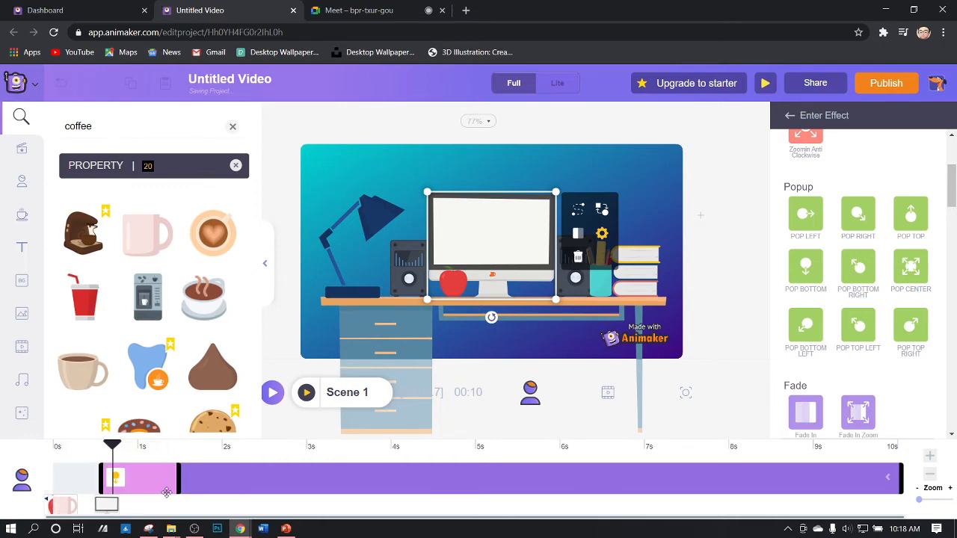
{"action": "left_click_drag", "start_coordinate": [102, 470], "coordinate": [82, 486]}
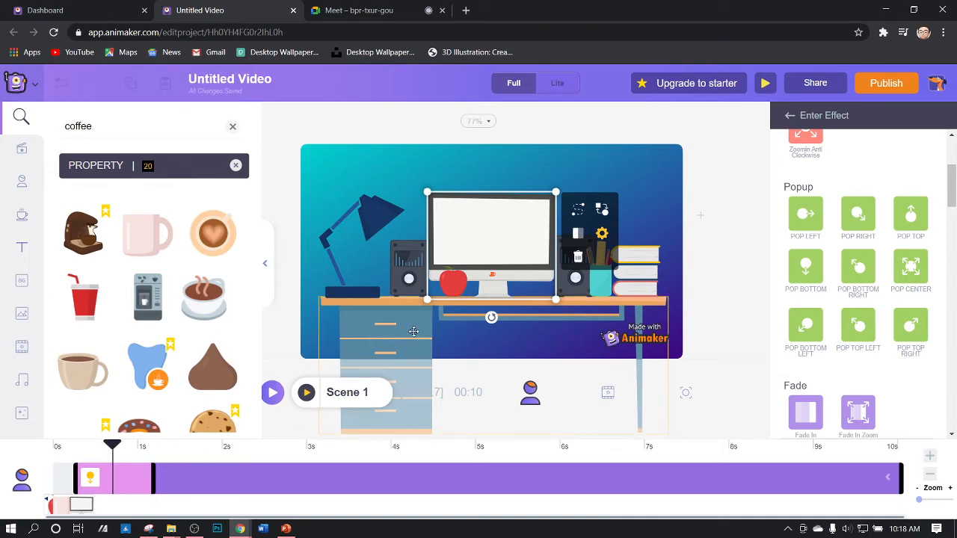
{"action": "left_click_drag", "start_coordinate": [111, 445], "coordinate": [17, 447]}
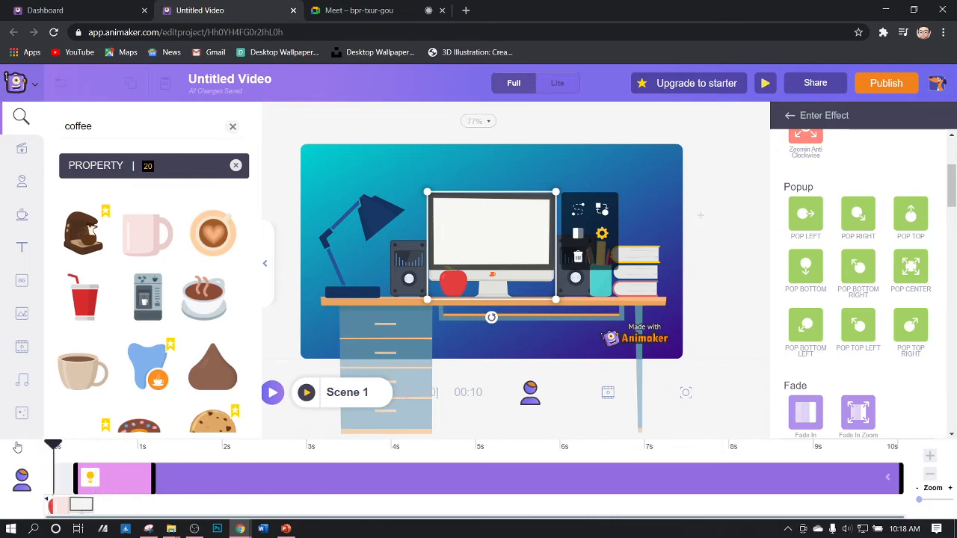
{"action": "left_click", "coordinate": [15, 448]}
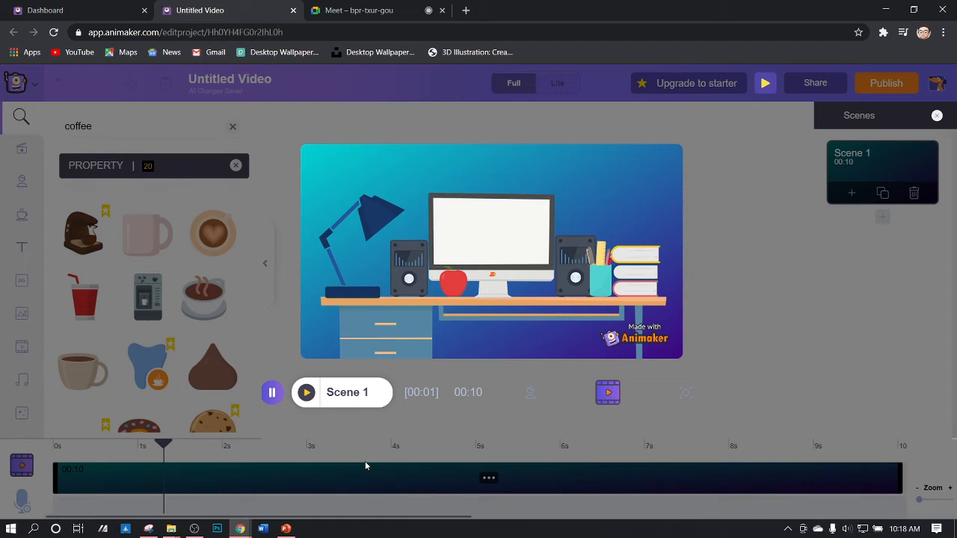
{"action": "left_click", "coordinate": [275, 397]}
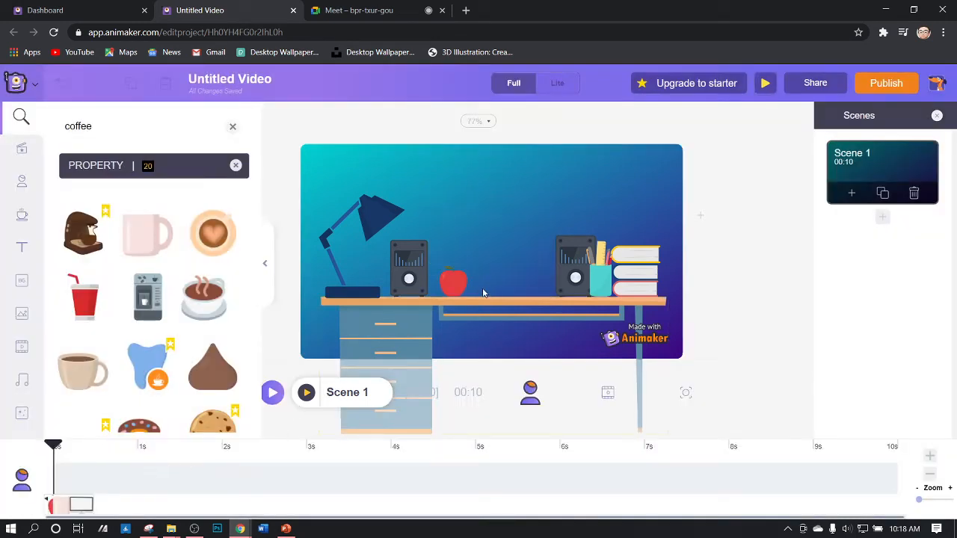
Delay the monitor's entrance on the timeline to start at about 0.9 seconds and preview the scene.
{"action": "left_click", "coordinate": [126, 447]}
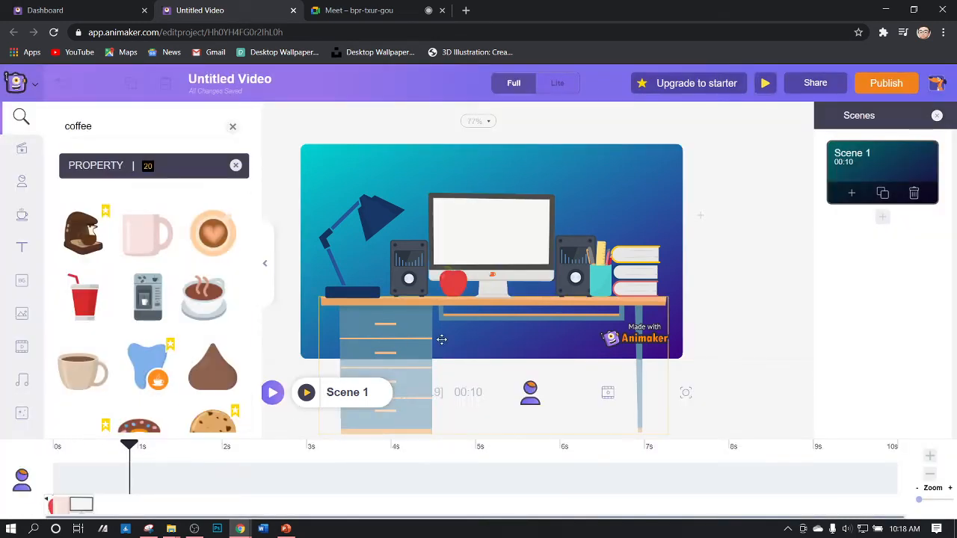
{"action": "left_click", "coordinate": [471, 247]}
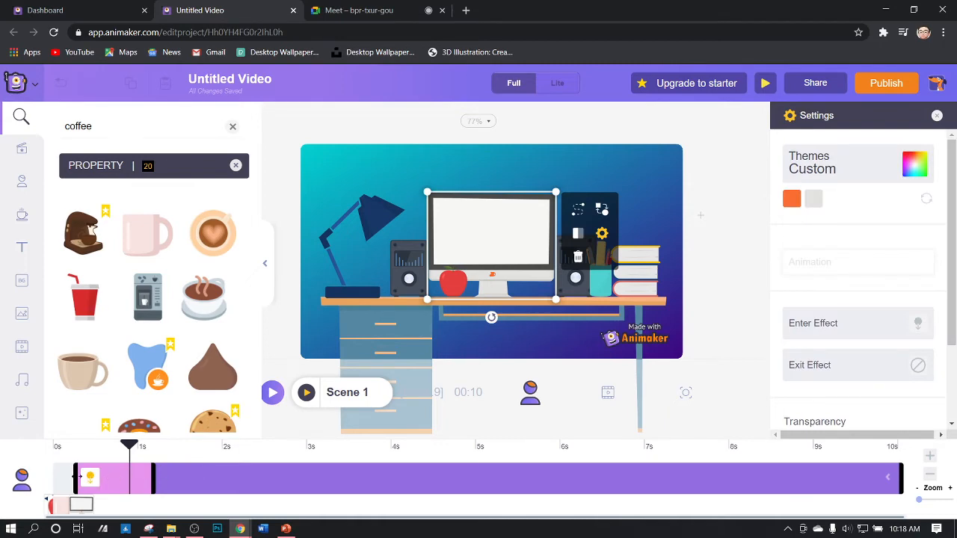
{"action": "left_click_drag", "start_coordinate": [73, 476], "coordinate": [15, 461]}
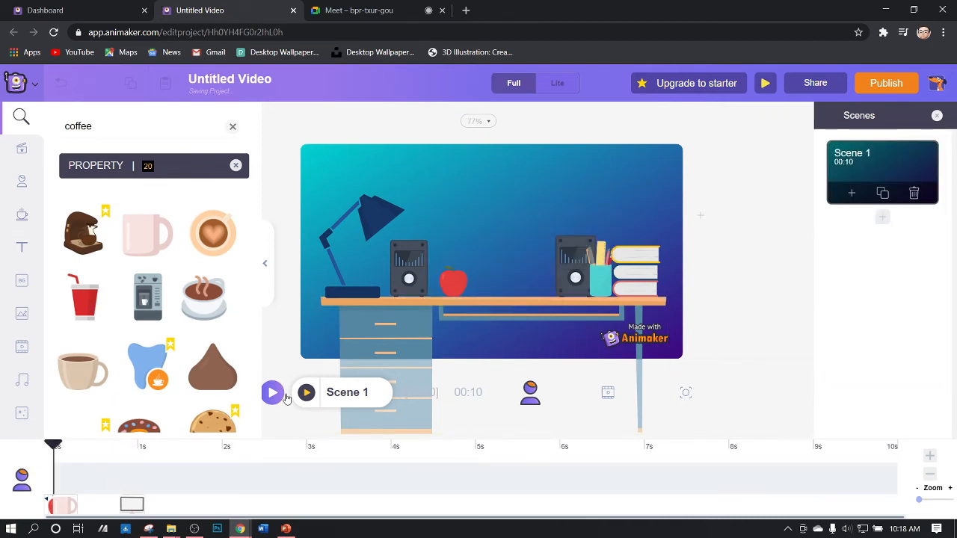
{"action": "left_click", "coordinate": [275, 395]}
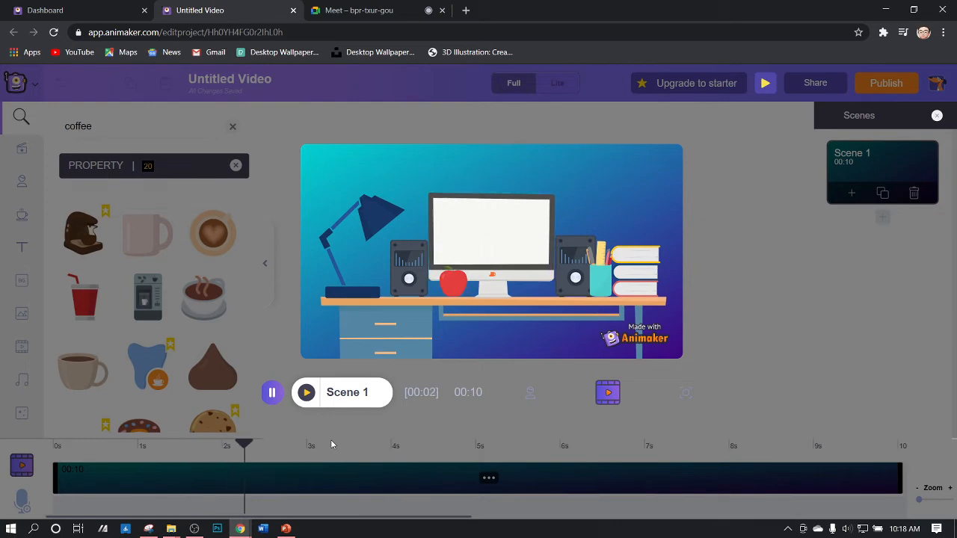
{"action": "left_click", "coordinate": [272, 393]}
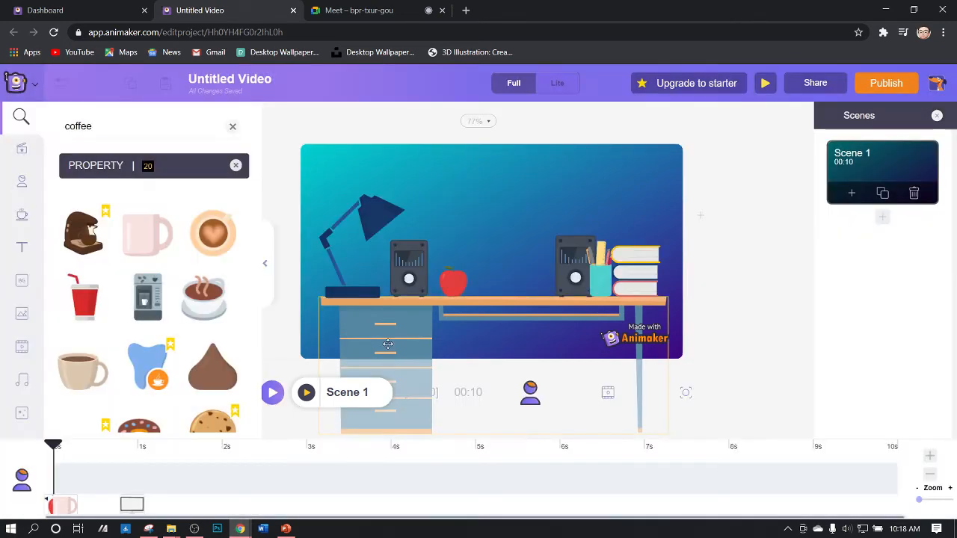
Give the left speaker the POP CENTER enter effect, starting at about 1.3 seconds and shortened to about 0.8 seconds.
{"action": "left_click", "coordinate": [576, 269]}
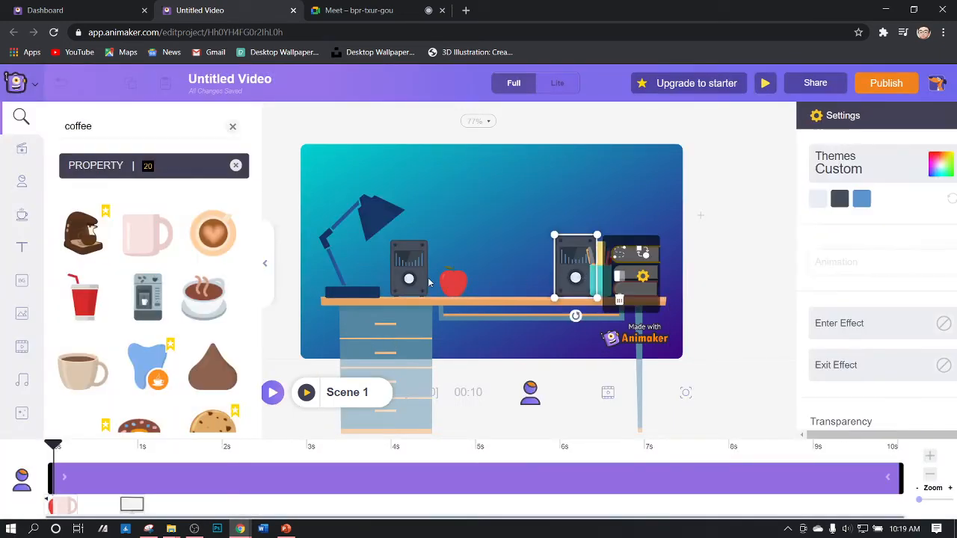
{"action": "left_click", "coordinate": [397, 276]}
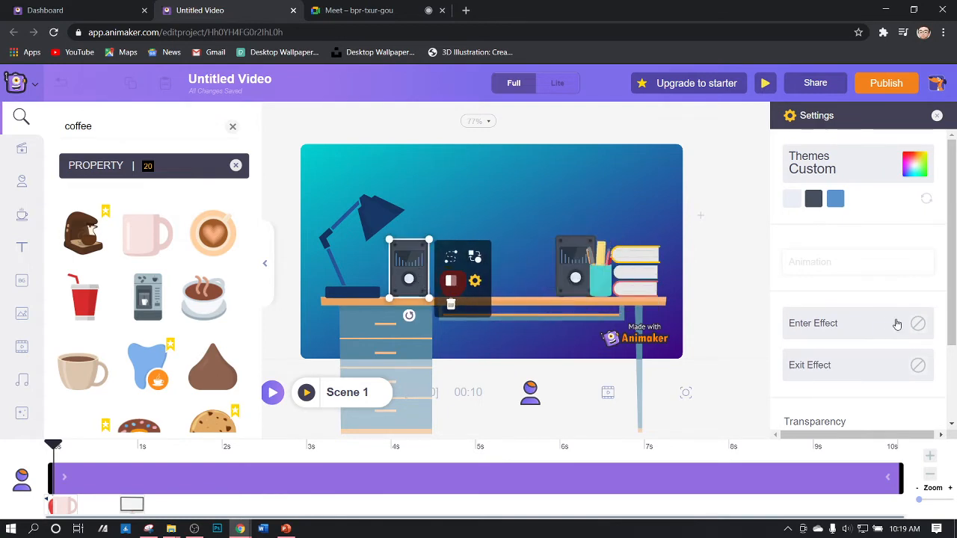
{"action": "scroll", "coordinate": [861, 363], "scroll_direction": "down", "scroll_amount": 3}
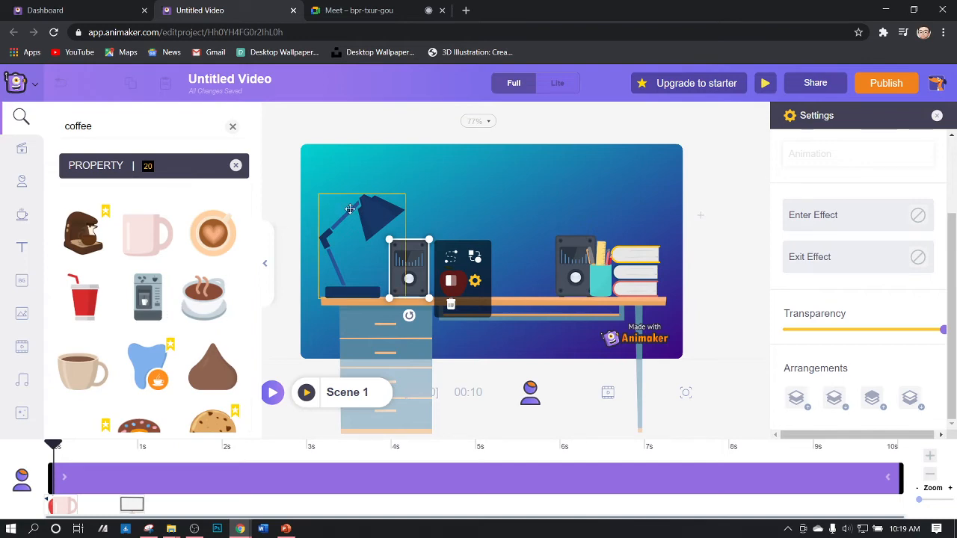
{"action": "left_click", "coordinate": [821, 217]}
{"action": "scroll", "coordinate": [826, 359], "scroll_direction": "down", "scroll_amount": 2}
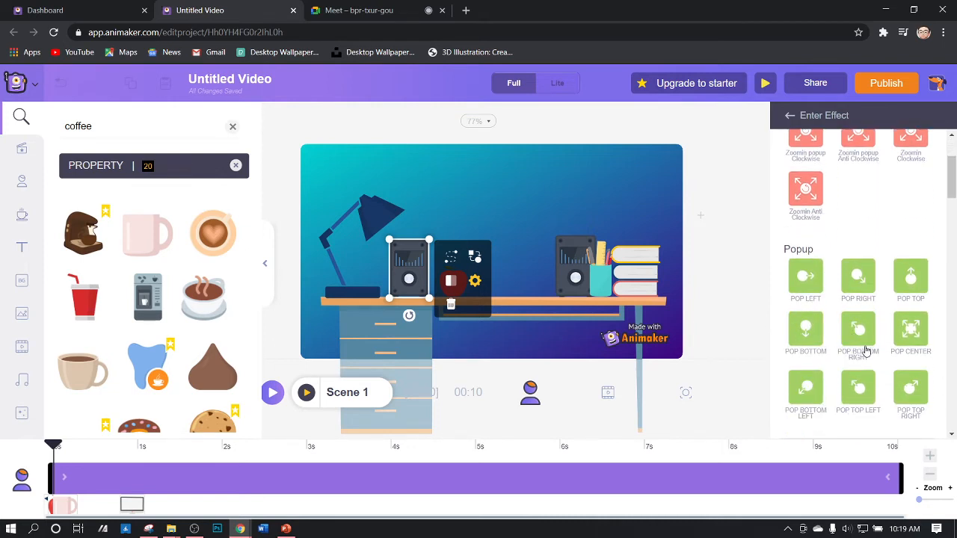
{"action": "left_click", "coordinate": [908, 334]}
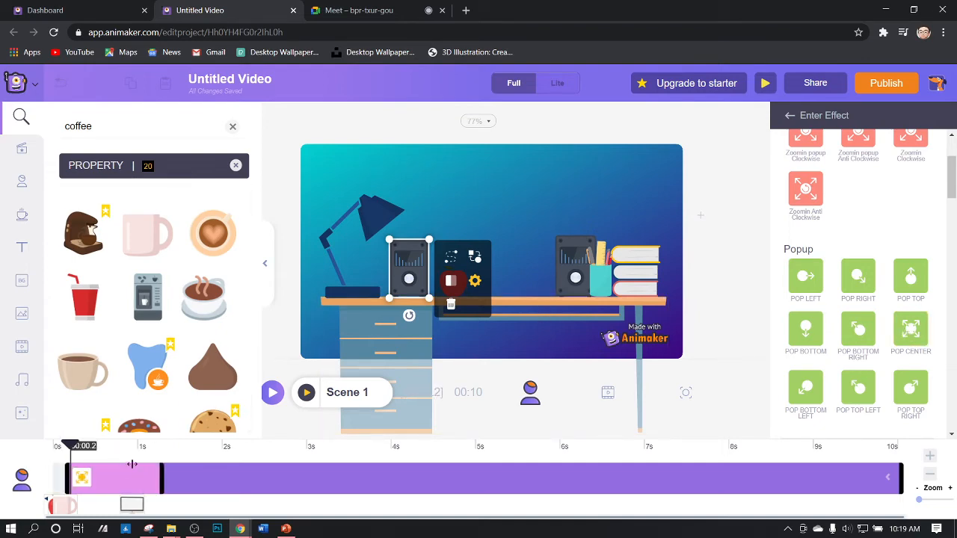
{"action": "left_click_drag", "start_coordinate": [132, 464], "coordinate": [191, 477]}
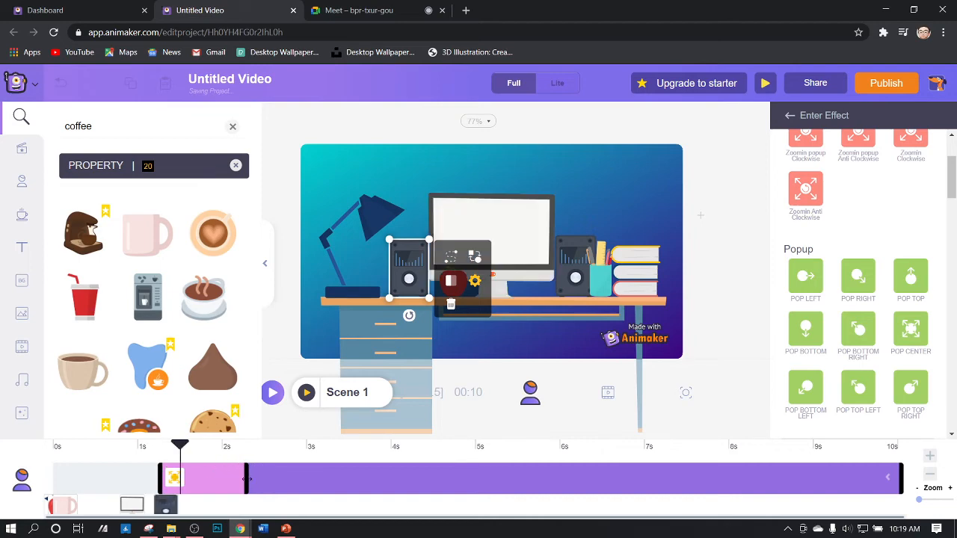
{"action": "left_click_drag", "start_coordinate": [249, 479], "coordinate": [230, 480]}
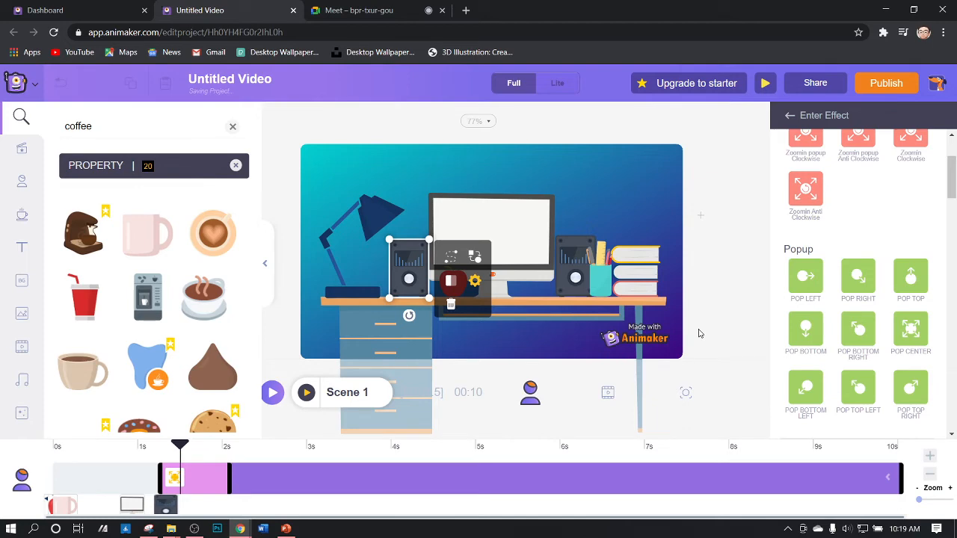
Give the right speaker the POP CENTER enter effect, starting at about 1.5 seconds and shortened to about 0.9 seconds.
{"action": "left_click", "coordinate": [575, 261]}
{"action": "left_click", "coordinate": [911, 220]}
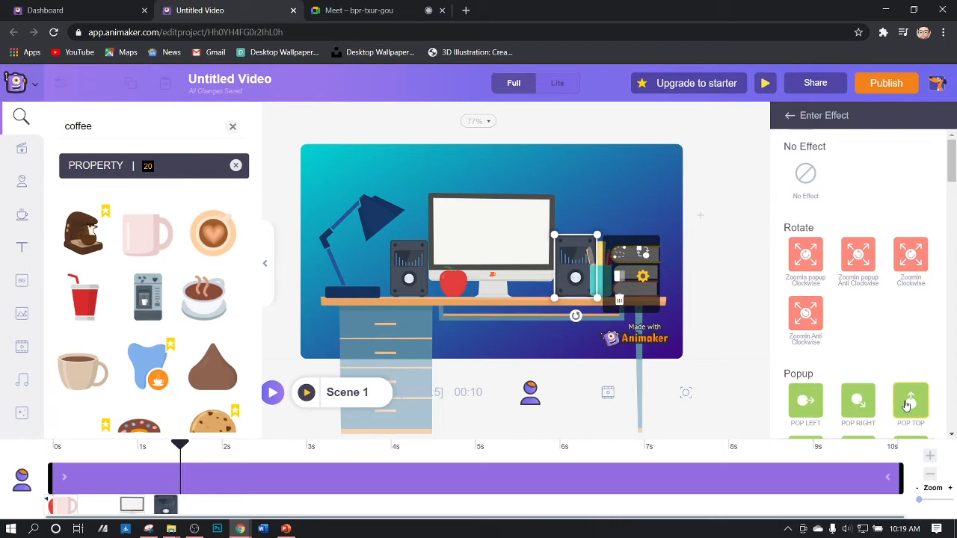
{"action": "scroll", "coordinate": [908, 392], "scroll_direction": "down", "scroll_amount": 2}
{"action": "left_click", "coordinate": [910, 341]}
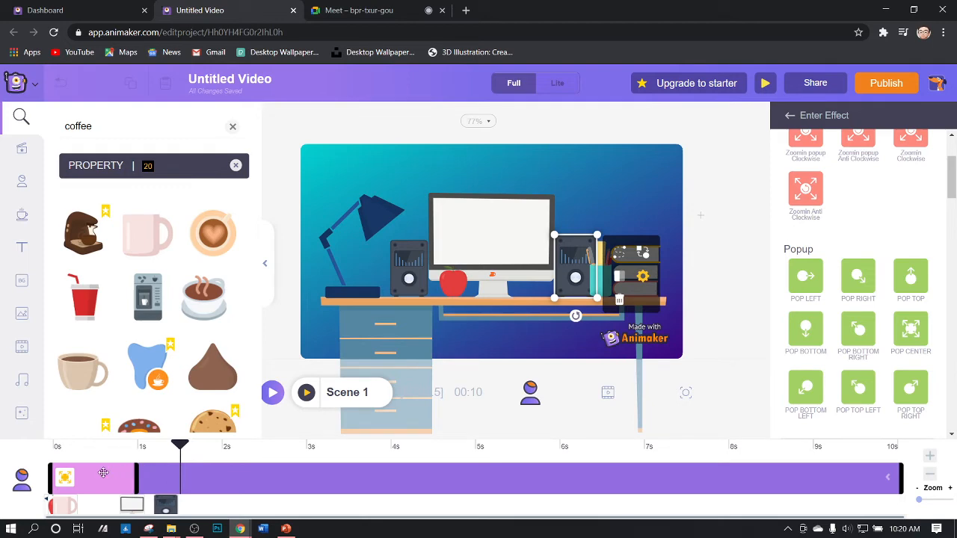
{"action": "left_click_drag", "start_coordinate": [50, 475], "coordinate": [178, 477]}
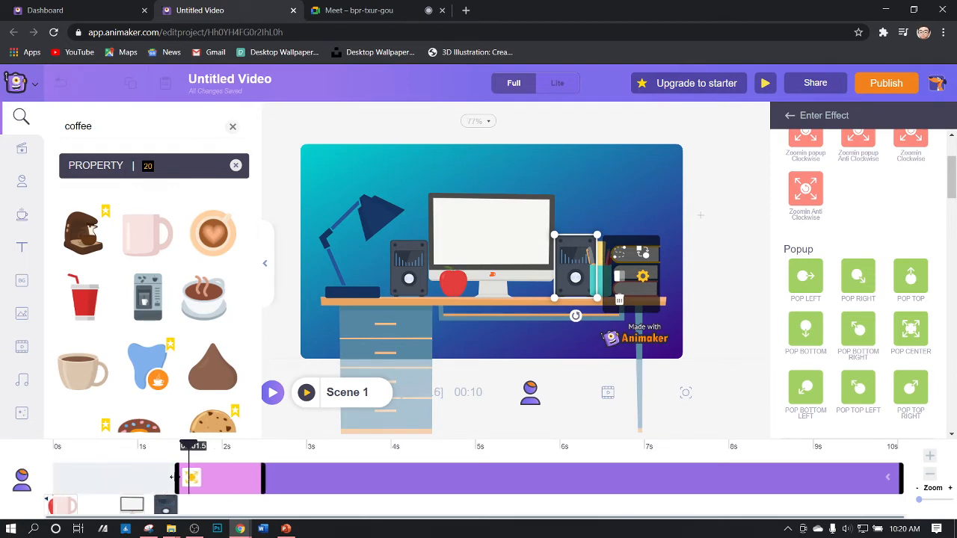
{"action": "left_click_drag", "start_coordinate": [258, 477], "coordinate": [253, 477]}
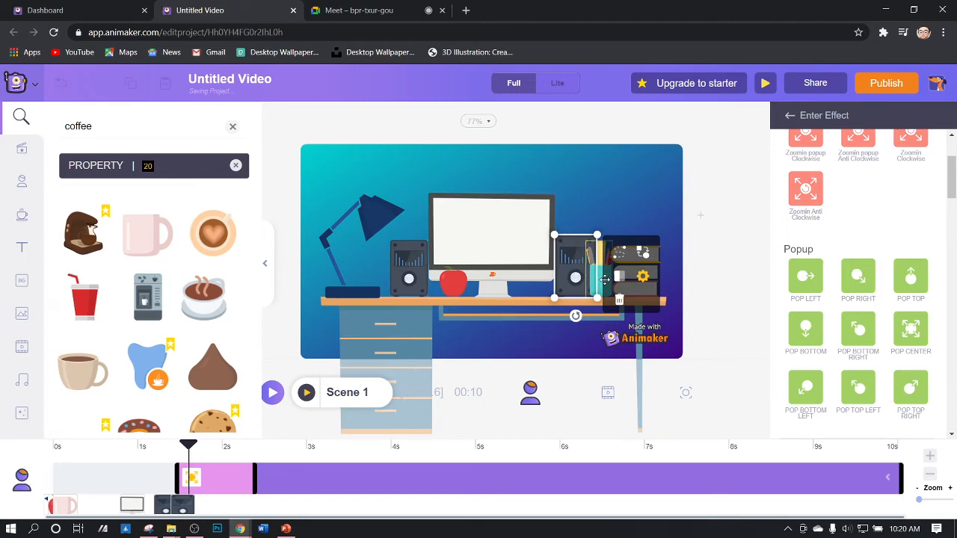
Give the bottom book in the stack the Top effect from the Enter group, starting at about 1.5 seconds, and shorten it slightly.
{"action": "left_click", "coordinate": [657, 254]}
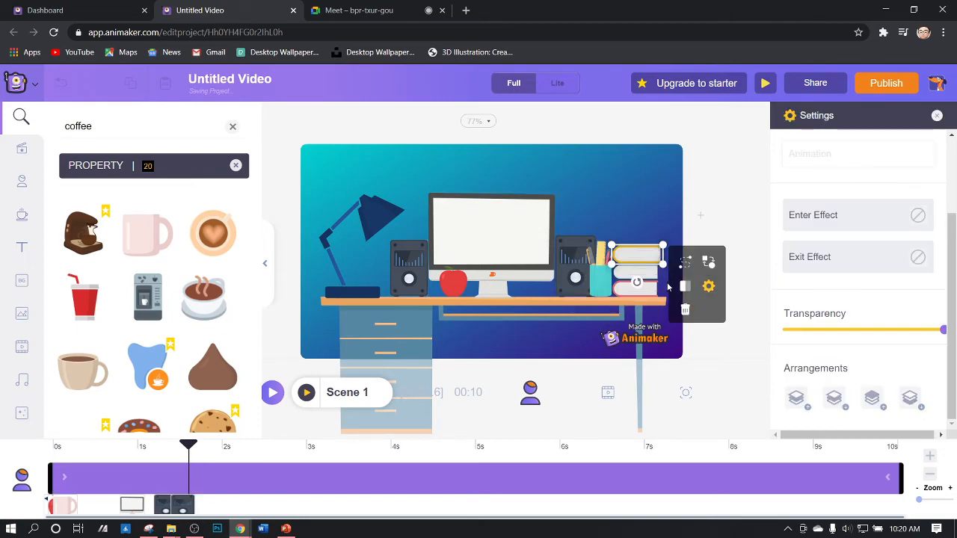
{"action": "left_click", "coordinate": [656, 288]}
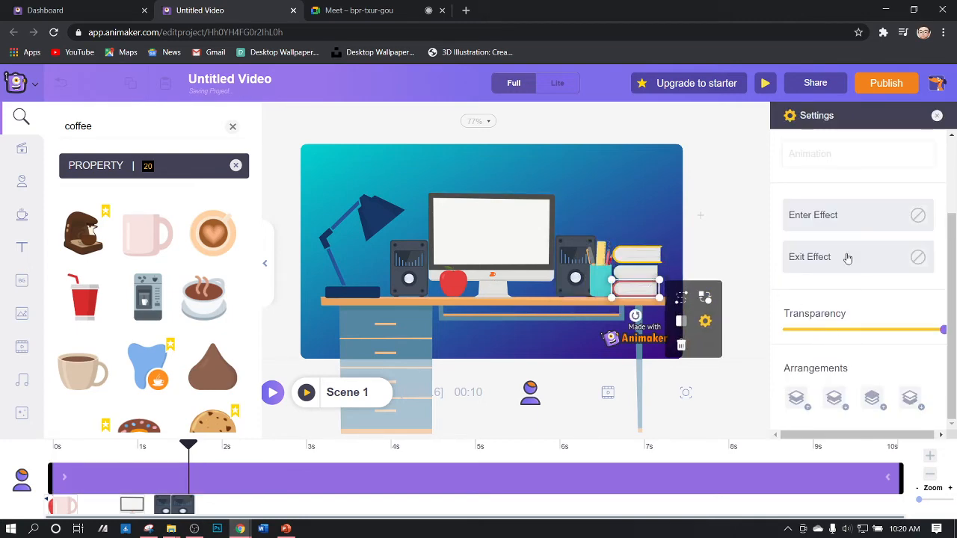
{"action": "left_click", "coordinate": [873, 217]}
{"action": "scroll", "coordinate": [842, 352], "scroll_direction": "down", "scroll_amount": 2}
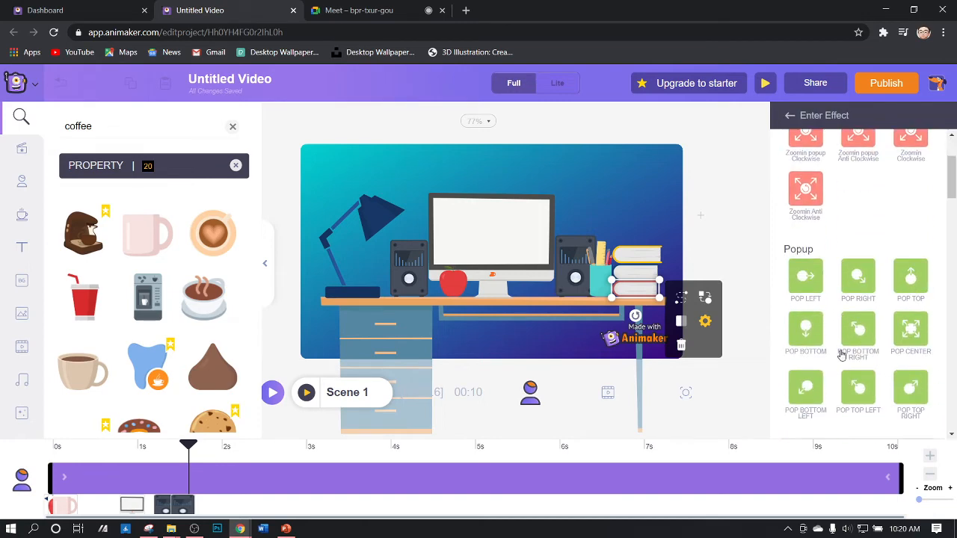
{"action": "scroll", "coordinate": [822, 344], "scroll_direction": "down", "scroll_amount": 4}
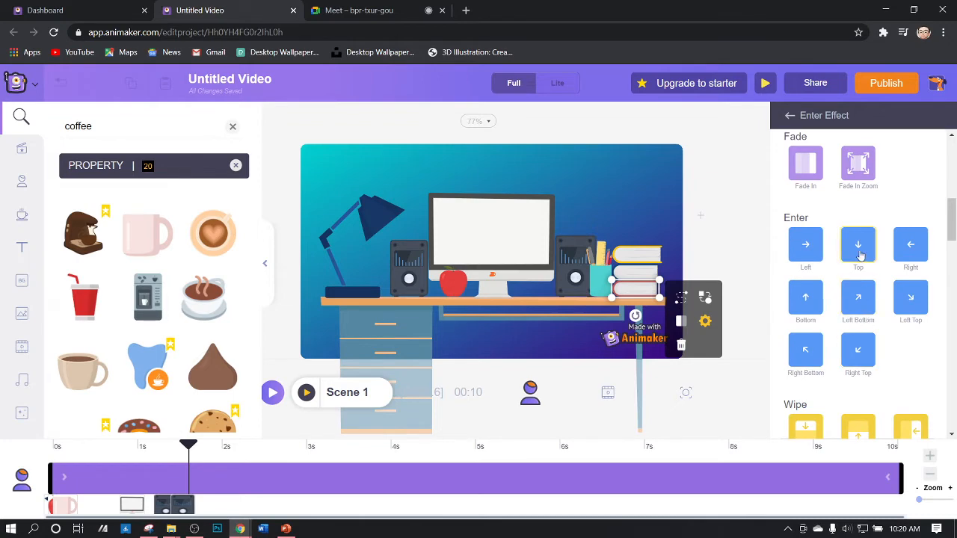
{"action": "left_click", "coordinate": [859, 253]}
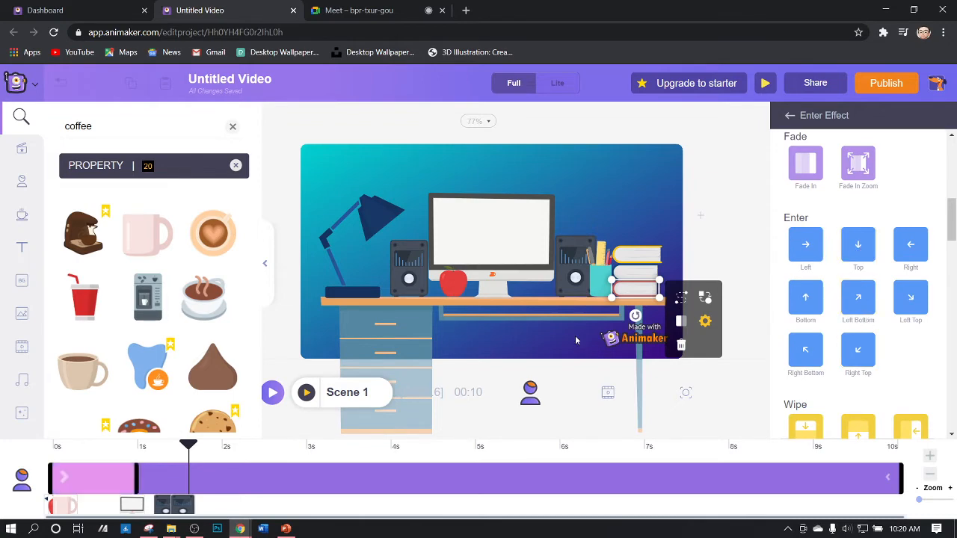
{"action": "left_click_drag", "start_coordinate": [53, 475], "coordinate": [187, 476]}
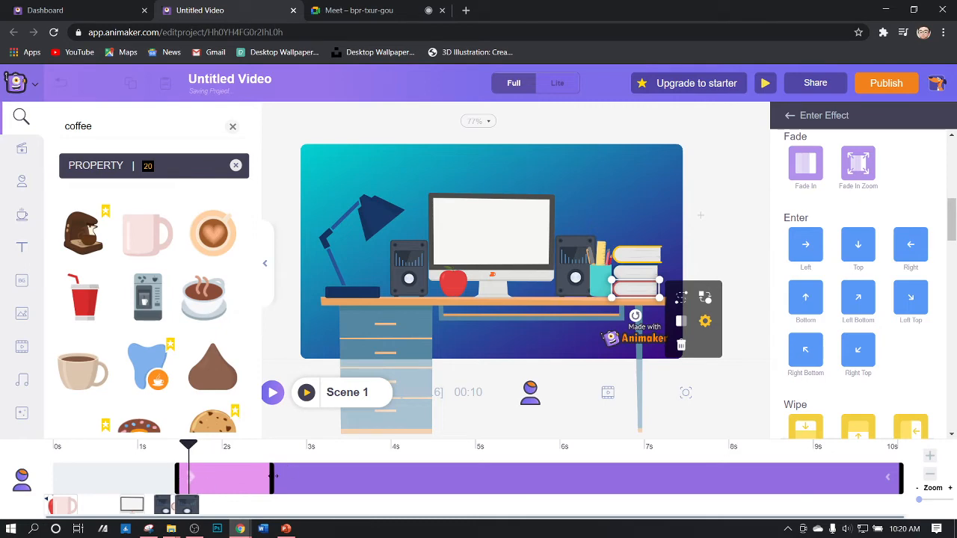
{"action": "left_click_drag", "start_coordinate": [274, 476], "coordinate": [245, 482]}
Give the middle book the Top effect from the Enter group, starting at about 1.5 seconds and shortened to about 0.8 seconds, and preview the scene.
{"action": "left_click", "coordinate": [636, 273]}
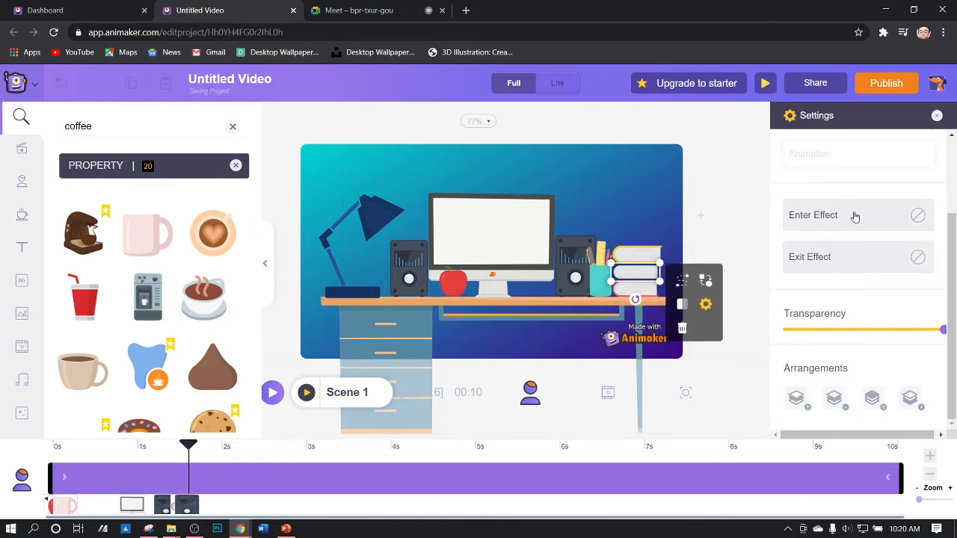
{"action": "left_click", "coordinate": [855, 217]}
{"action": "scroll", "coordinate": [859, 337], "scroll_direction": "down", "scroll_amount": 4}
{"action": "scroll", "coordinate": [860, 345], "scroll_direction": "down", "scroll_amount": 2}
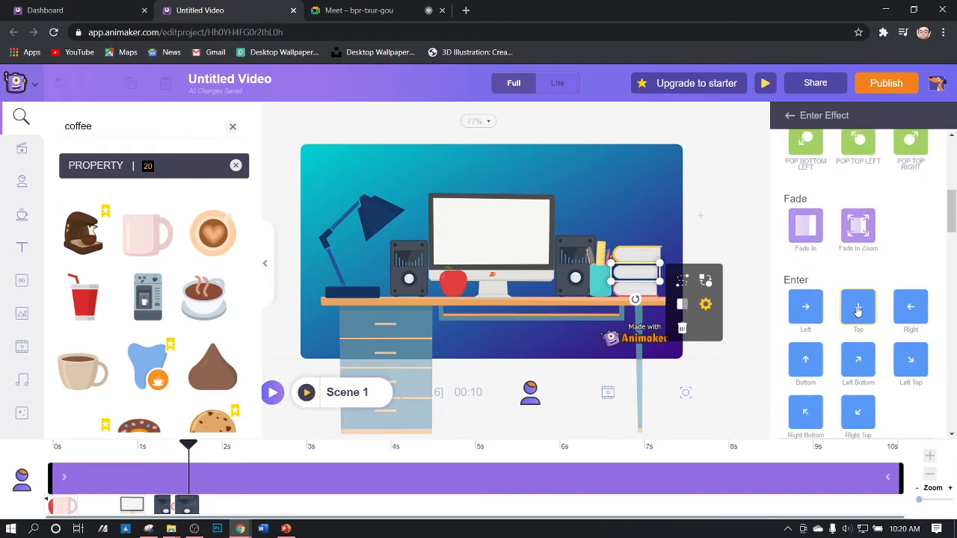
{"action": "left_click", "coordinate": [859, 310]}
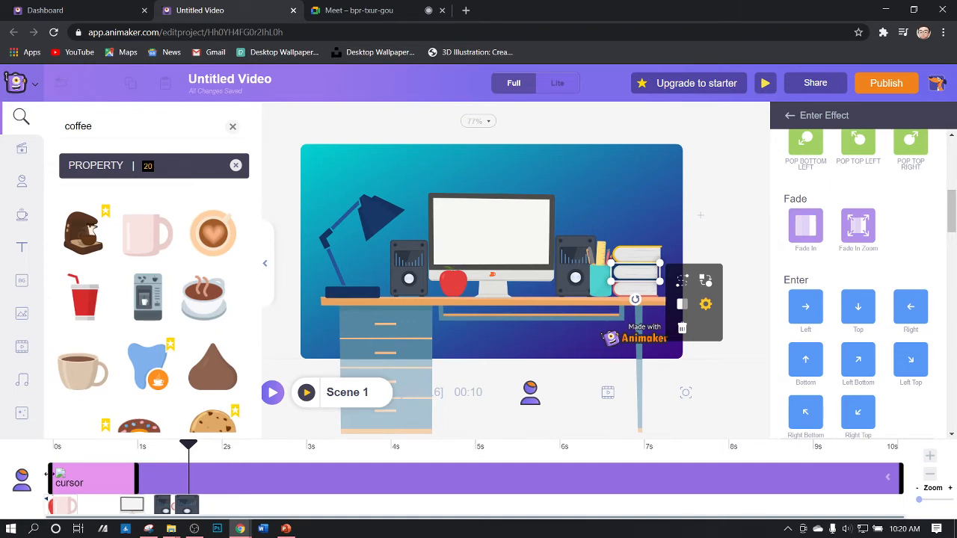
{"action": "left_click_drag", "start_coordinate": [47, 475], "coordinate": [171, 478]}
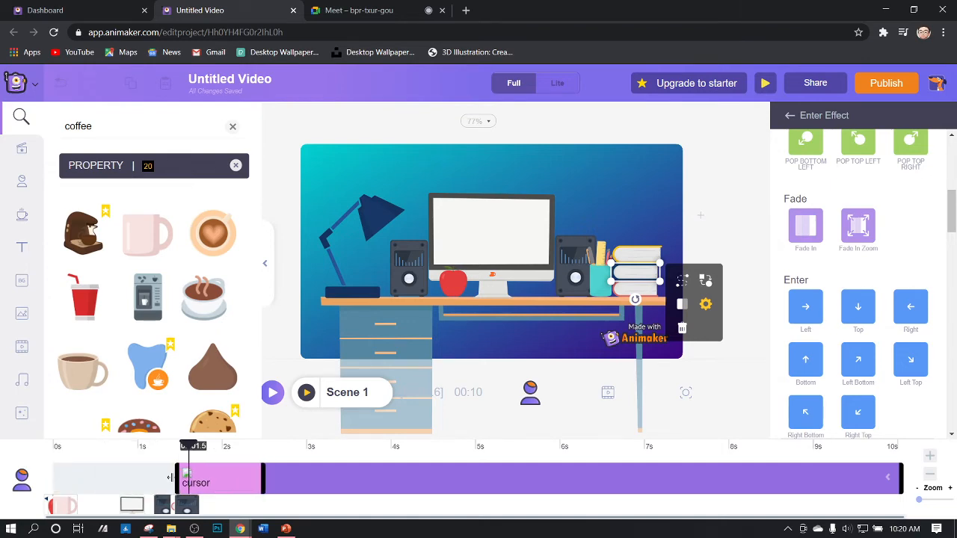
{"action": "left_click_drag", "start_coordinate": [264, 477], "coordinate": [245, 481]}
{"action": "left_click_drag", "start_coordinate": [190, 448], "coordinate": [154, 447]}
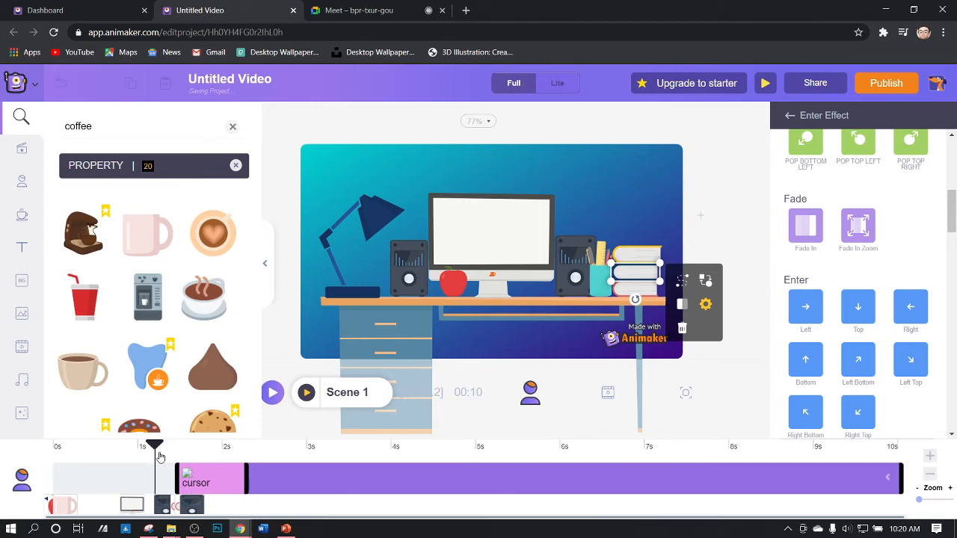
{"action": "left_click", "coordinate": [273, 393]}
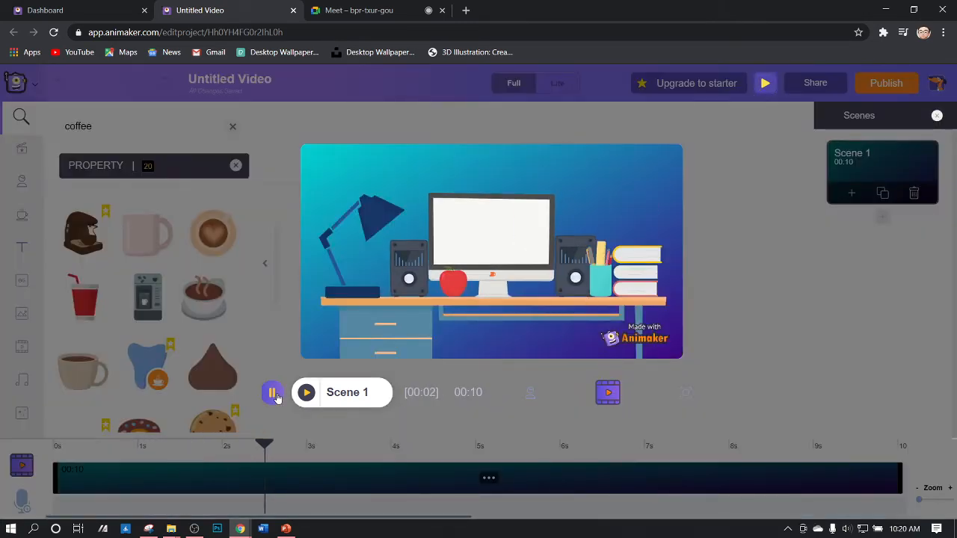
{"action": "left_click", "coordinate": [273, 393]}
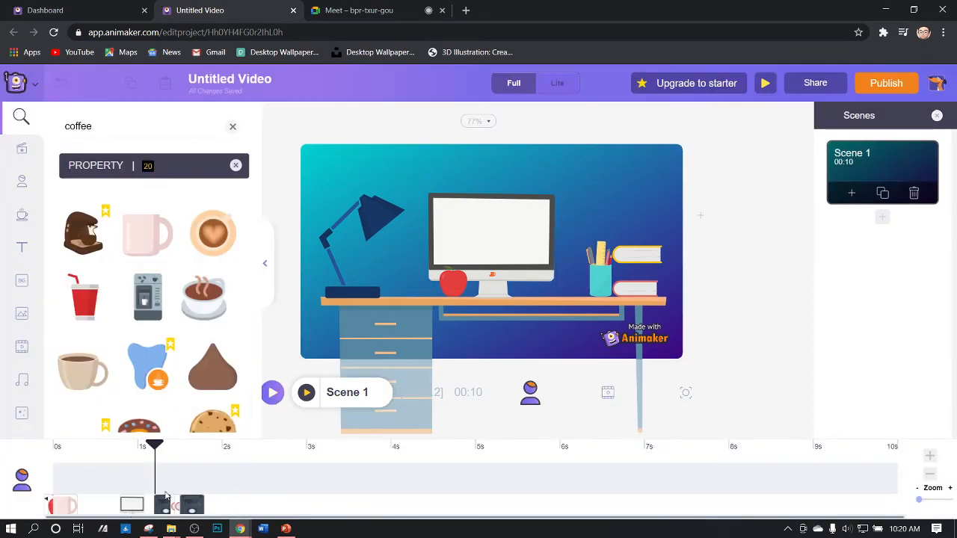
Delay the middle book's entrance to start at about 1.7 seconds and preview the scene from about 1.1 seconds.
{"action": "left_click", "coordinate": [639, 289]}
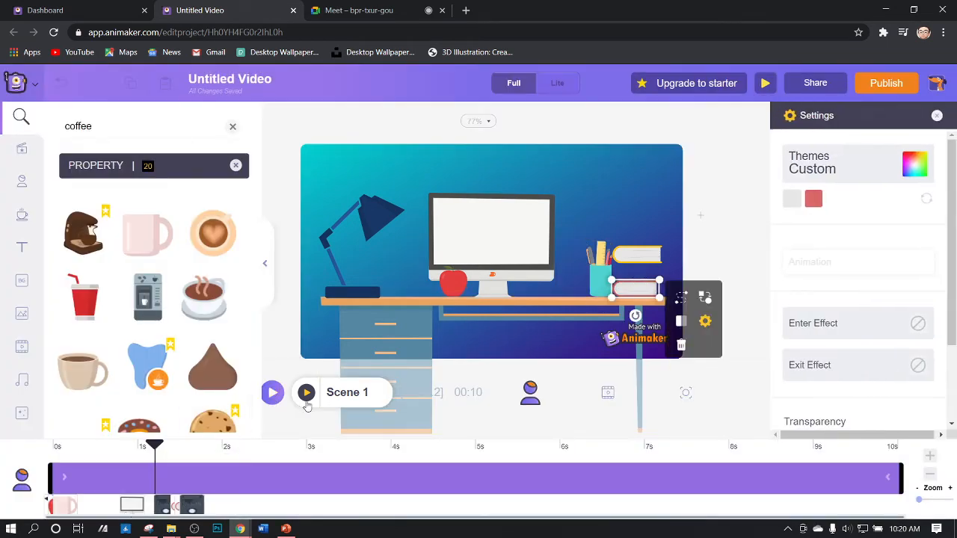
{"action": "left_click_drag", "start_coordinate": [155, 449], "coordinate": [169, 451]}
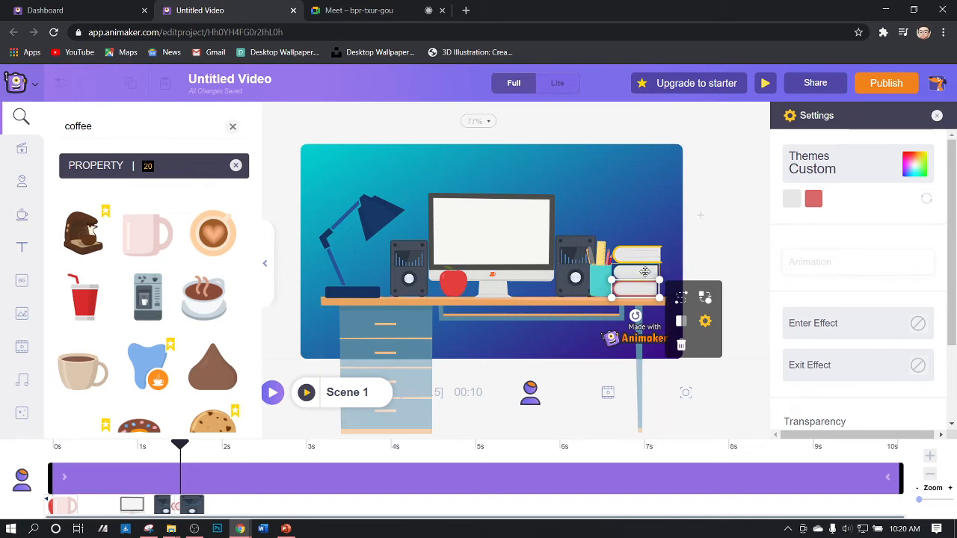
{"action": "left_click", "coordinate": [646, 272]}
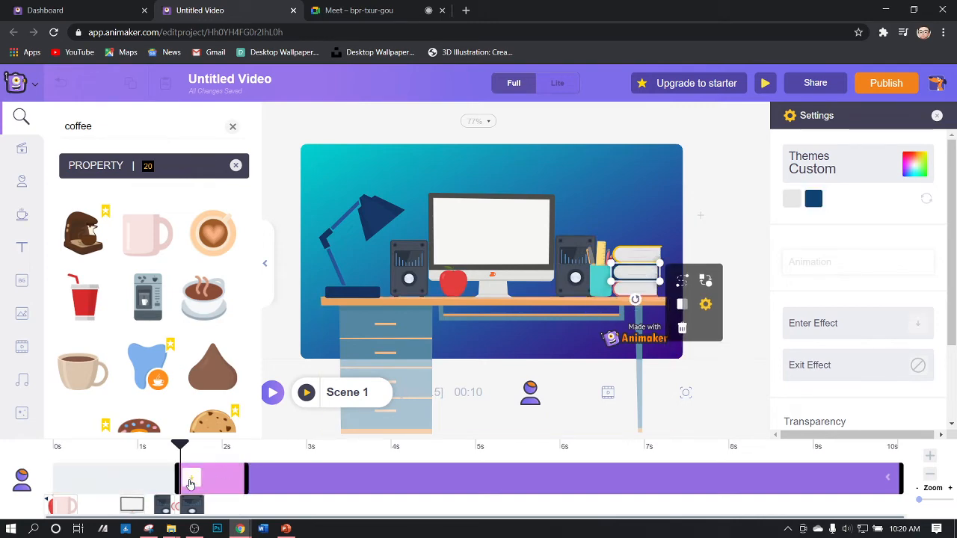
{"action": "left_click", "coordinate": [187, 483]}
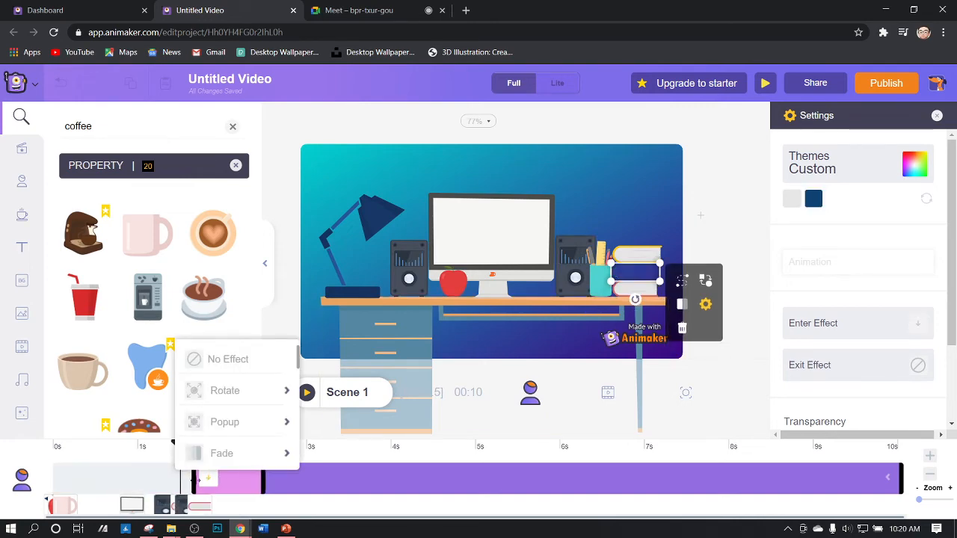
{"action": "left_click", "coordinate": [198, 483]}
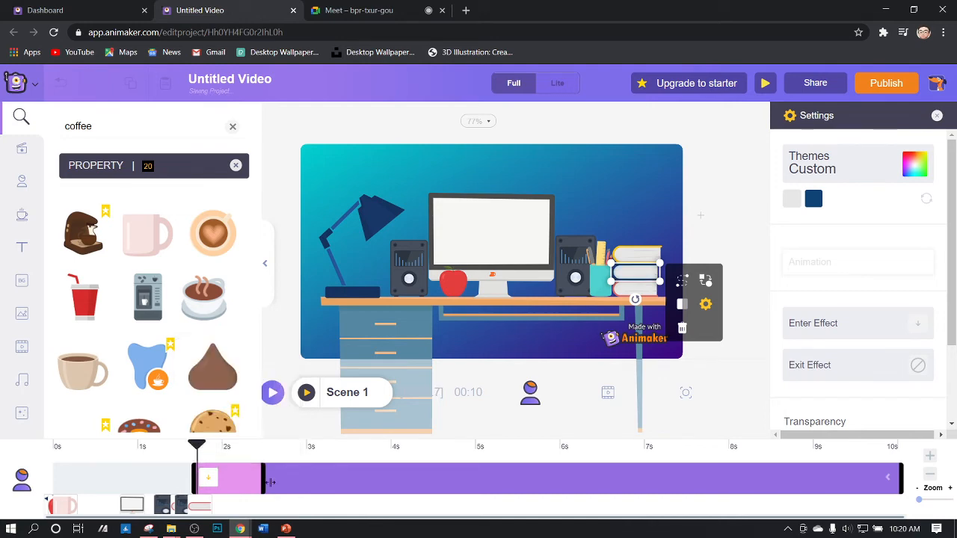
{"action": "left_click_drag", "start_coordinate": [199, 445], "coordinate": [146, 445]}
{"action": "left_click", "coordinate": [273, 393]}
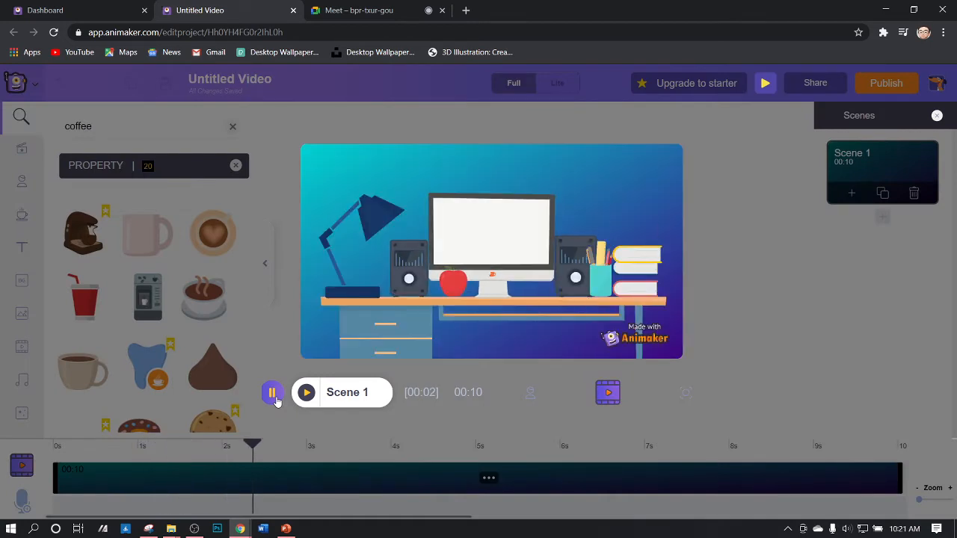
{"action": "left_click", "coordinate": [272, 393]}
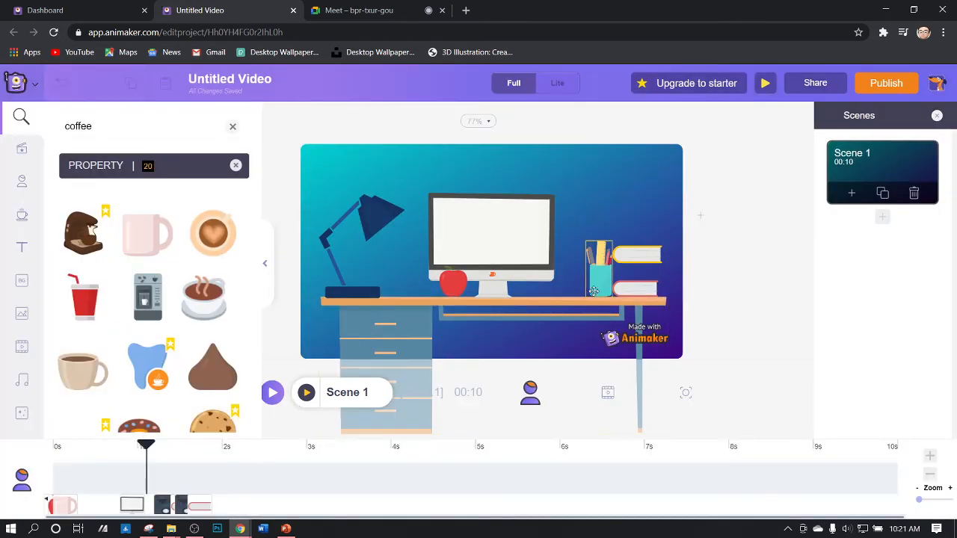
Give the top book the Top effect from the Enter group, starting at about 1.8 seconds, and preview the scene.
{"action": "left_click", "coordinate": [639, 258]}
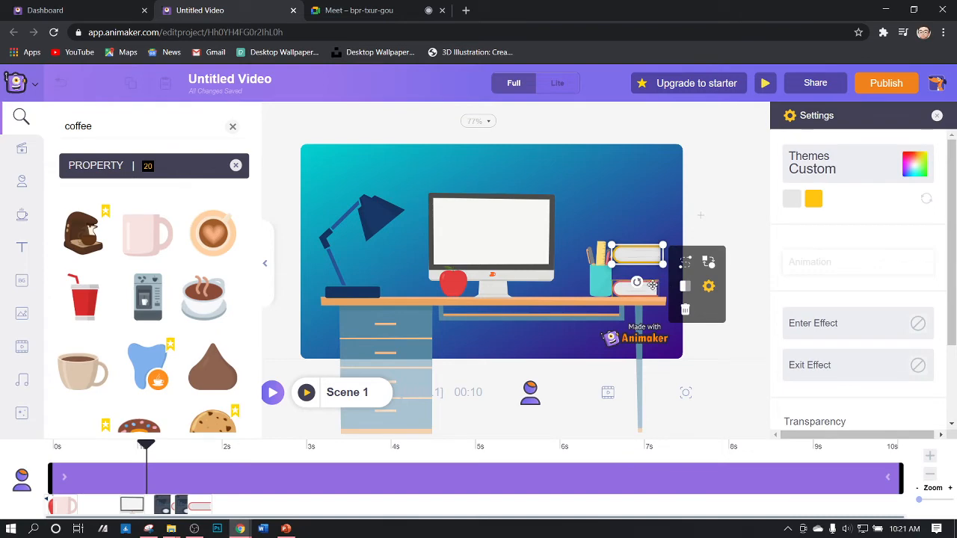
{"action": "left_click", "coordinate": [823, 328]}
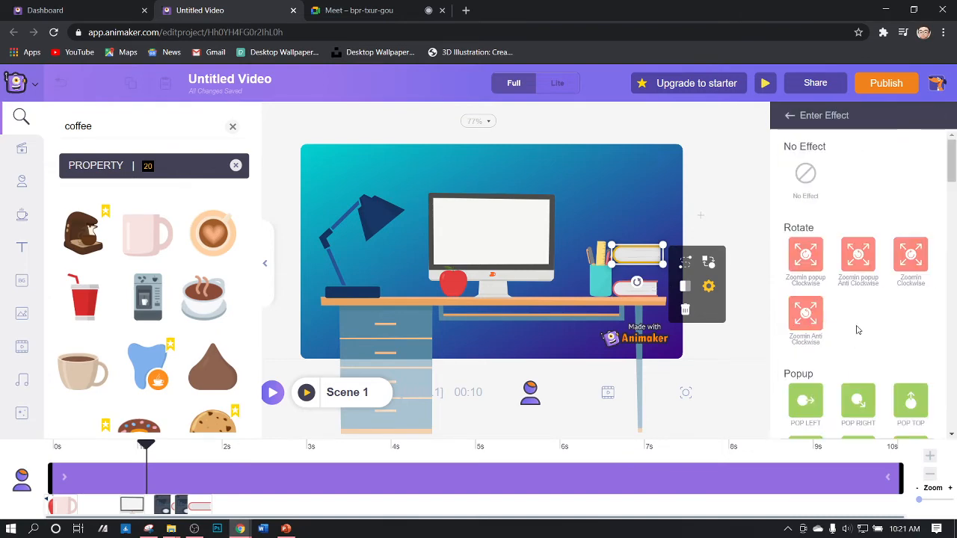
{"action": "scroll", "coordinate": [859, 333], "scroll_direction": "down", "scroll_amount": 3}
{"action": "scroll", "coordinate": [864, 335], "scroll_direction": "down", "scroll_amount": 3}
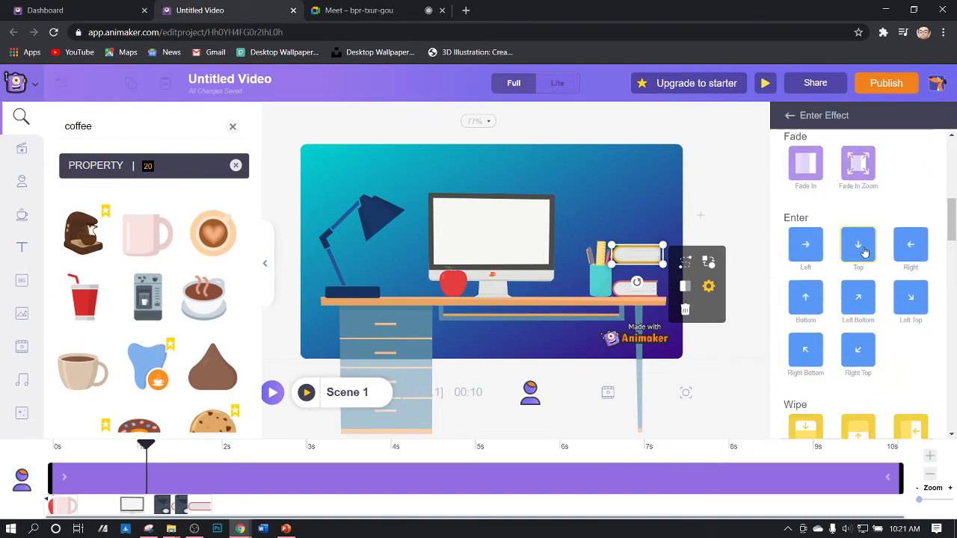
{"action": "left_click", "coordinate": [861, 251]}
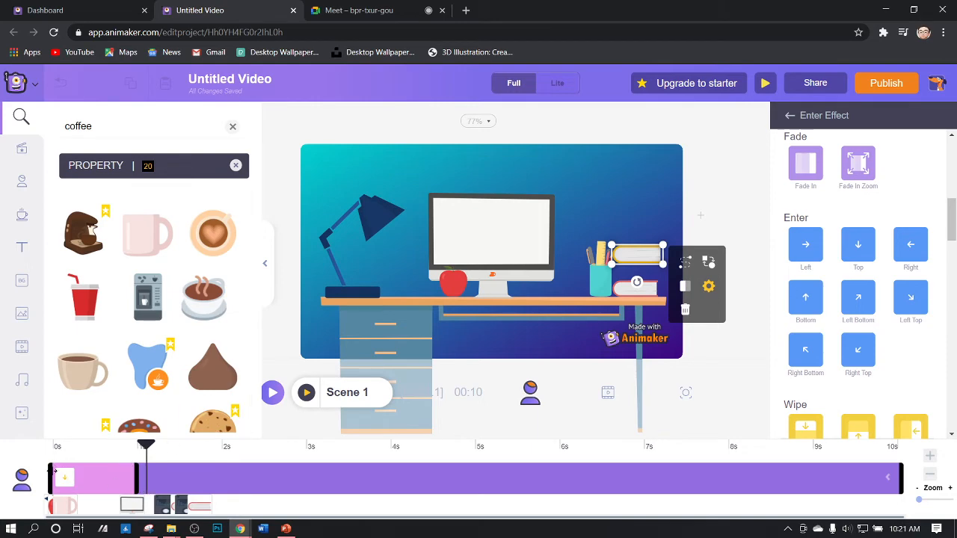
{"action": "left_click_drag", "start_coordinate": [54, 472], "coordinate": [204, 486]}
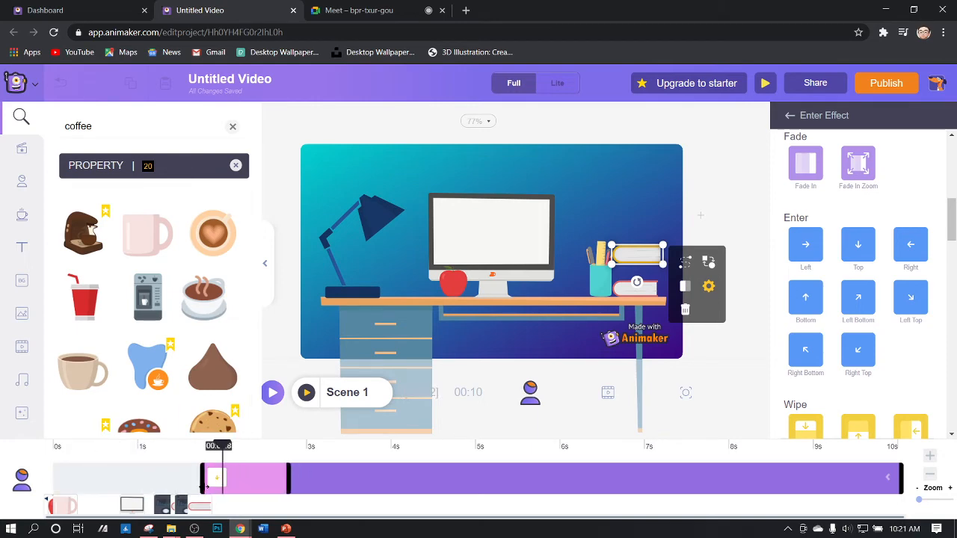
{"action": "left_click_drag", "start_coordinate": [213, 449], "coordinate": [139, 447]}
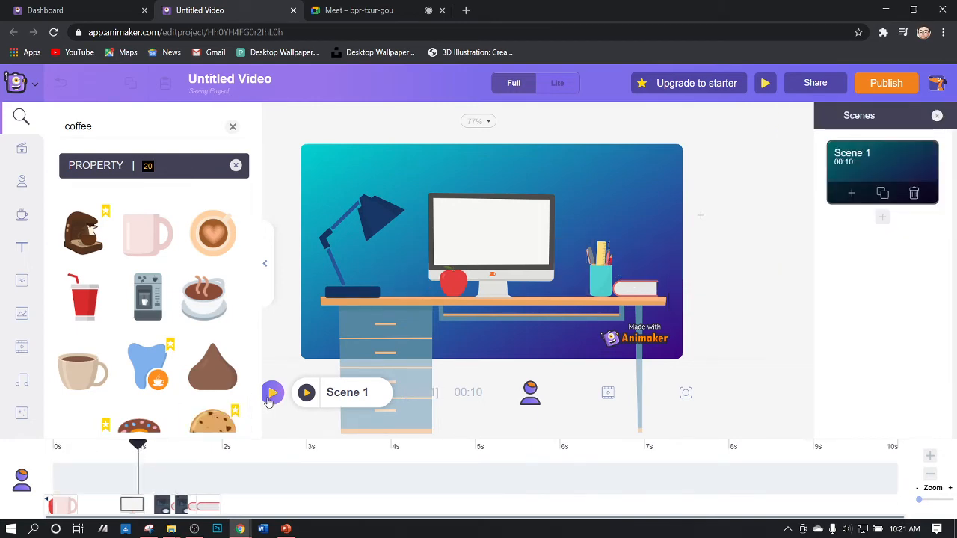
{"action": "left_click", "coordinate": [272, 393]}
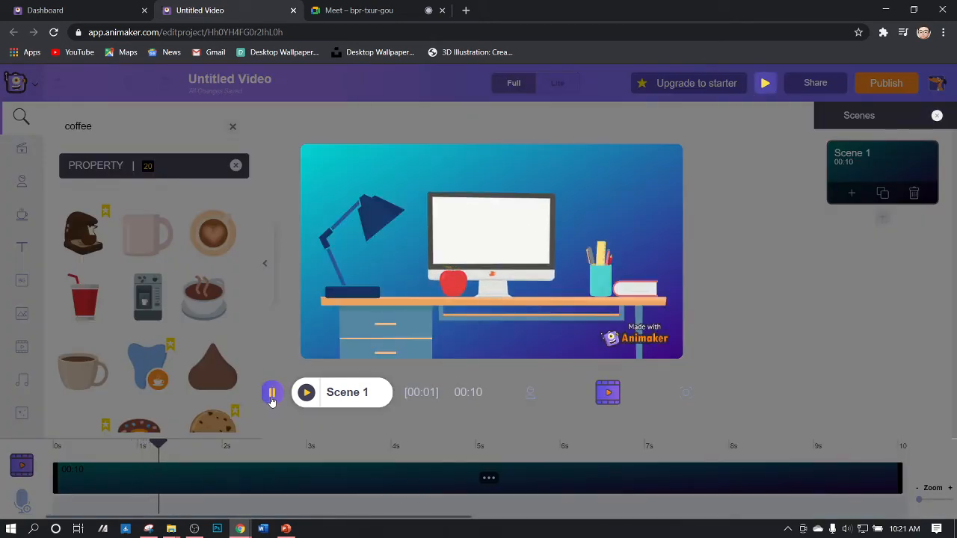
{"action": "left_click", "coordinate": [271, 393]}
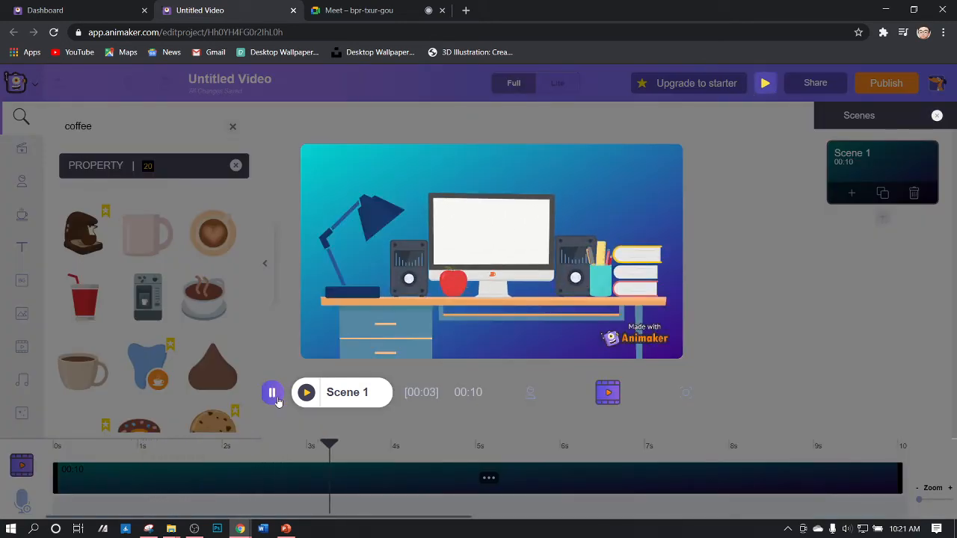
Delete the duplicate bottom book that has no enter effect and preview the scene from about 0.8 seconds.
{"action": "left_click", "coordinate": [634, 289]}
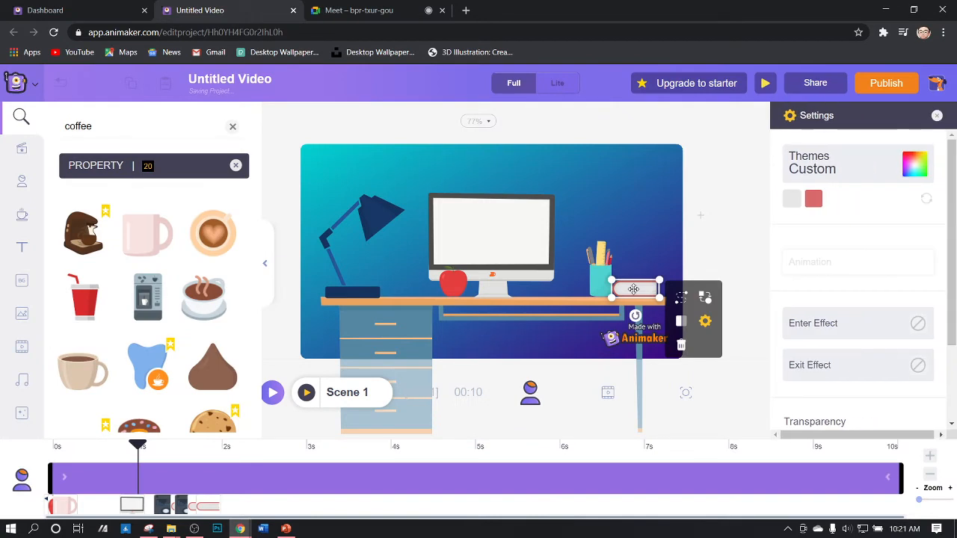
{"action": "key", "text": "Delete"}
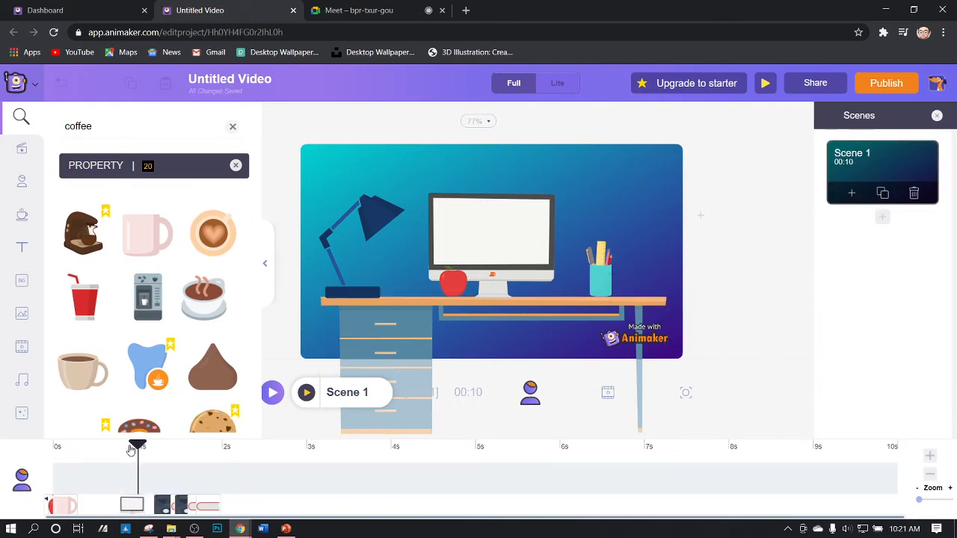
{"action": "left_click_drag", "start_coordinate": [138, 447], "coordinate": [121, 446]}
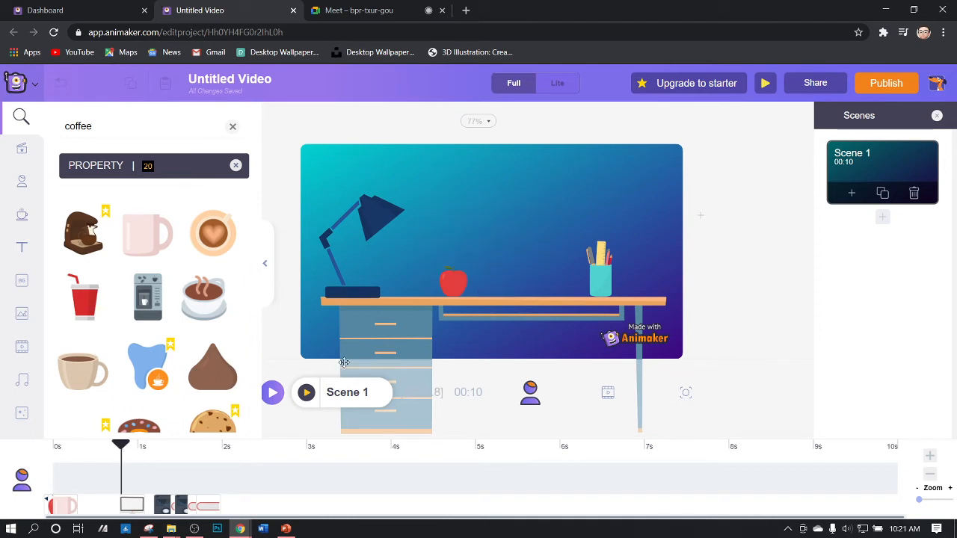
{"action": "left_click", "coordinate": [272, 393]}
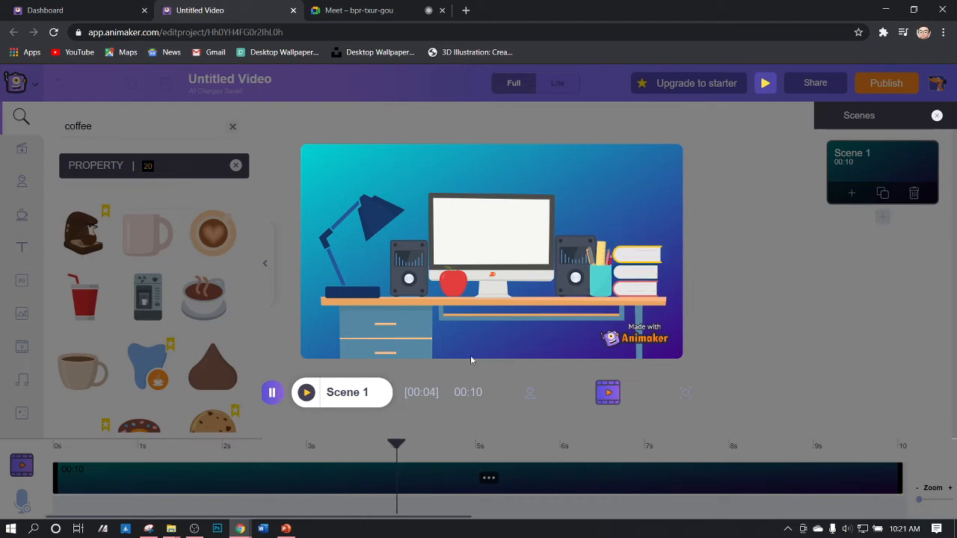
{"action": "left_click", "coordinate": [273, 393]}
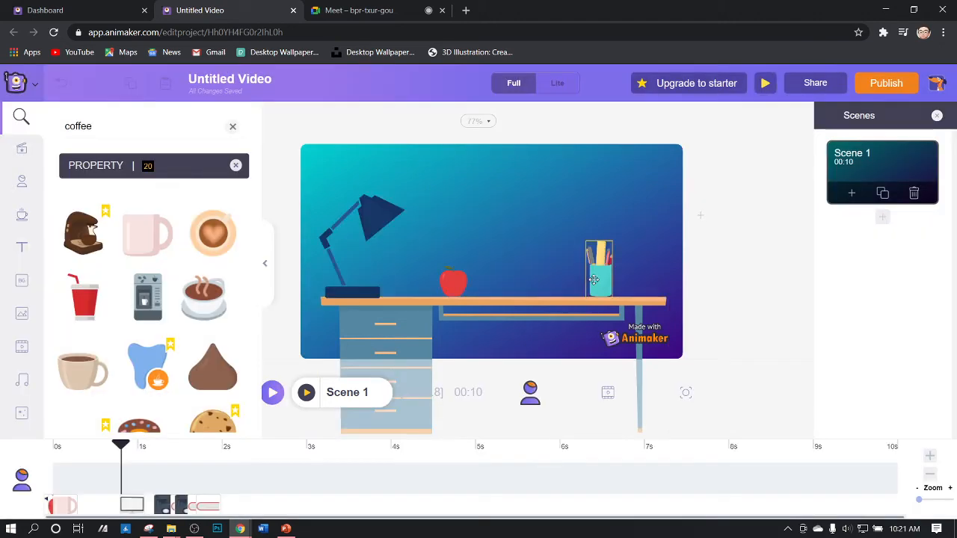
Give the pencil holder the Zoomin popup Clockwise enter effect, starting at about 2.1 seconds.
{"action": "left_click", "coordinate": [594, 280]}
{"action": "left_click", "coordinate": [818, 326]}
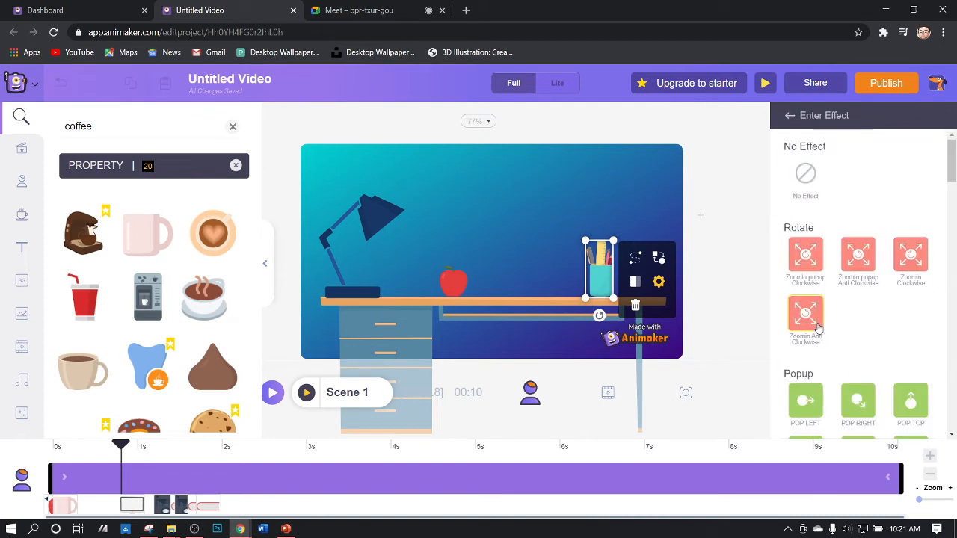
{"action": "left_click", "coordinate": [805, 280]}
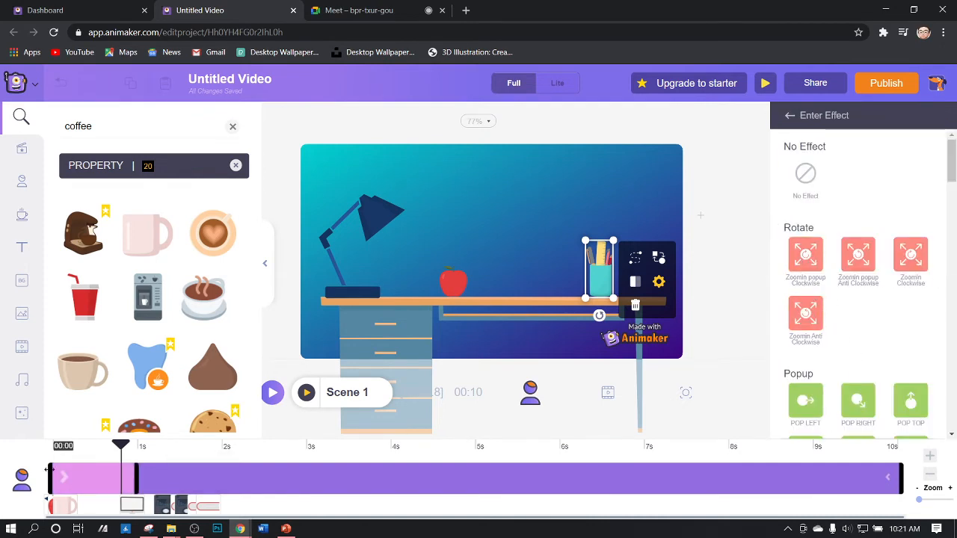
{"action": "left_click_drag", "start_coordinate": [48, 470], "coordinate": [228, 471]}
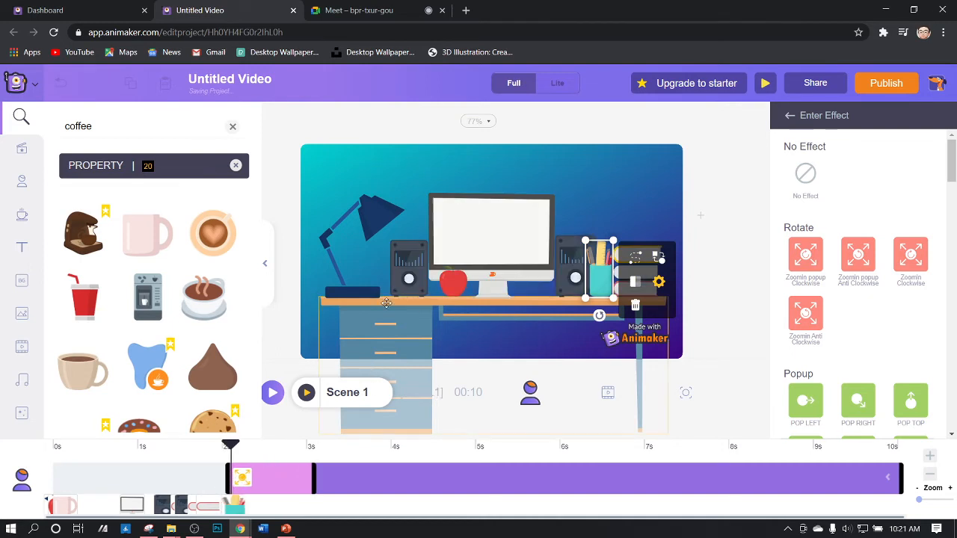
Give the desk lamp the Zoomin popup Clockwise enter effect, starting at about 2.3 seconds.
{"action": "left_click", "coordinate": [369, 218]}
{"action": "left_click", "coordinate": [838, 325]}
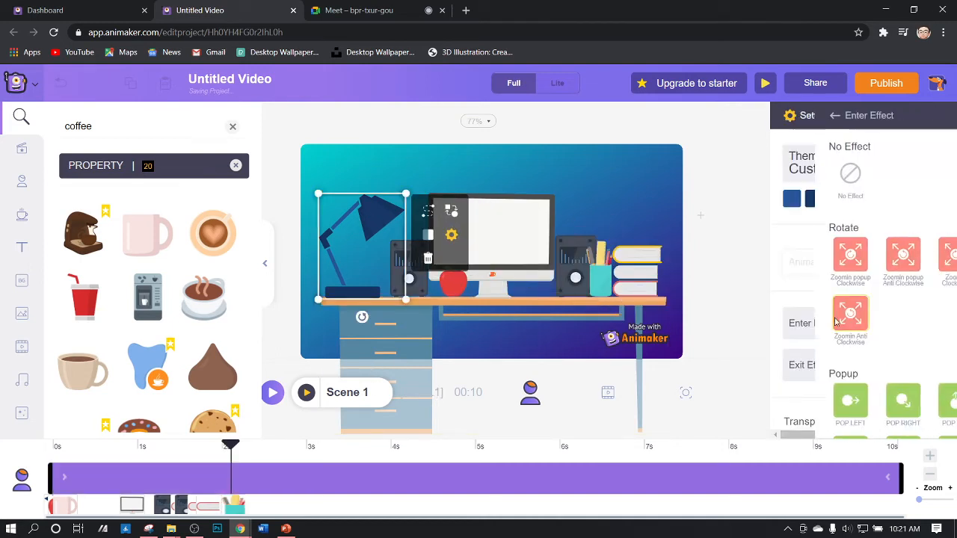
{"action": "left_click", "coordinate": [806, 258]}
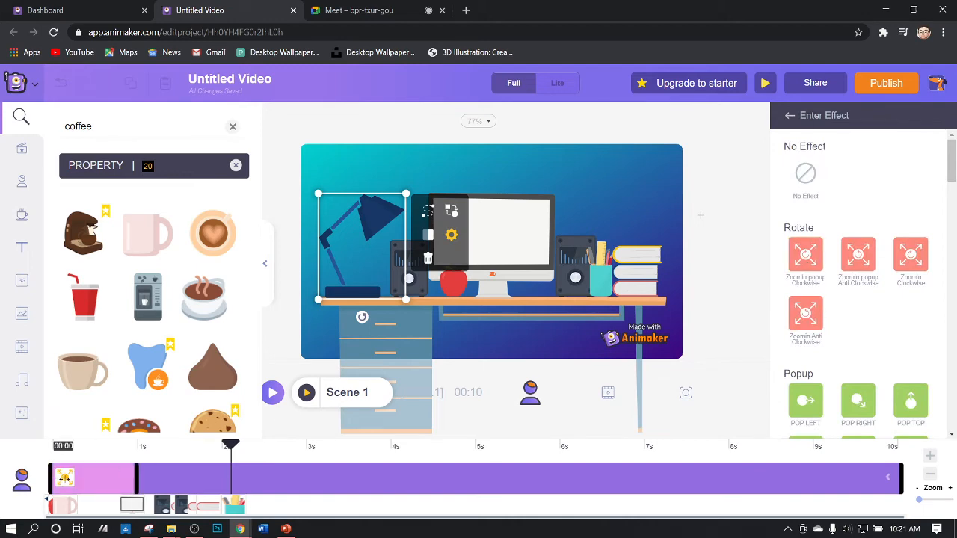
{"action": "left_click_drag", "start_coordinate": [58, 478], "coordinate": [241, 482]}
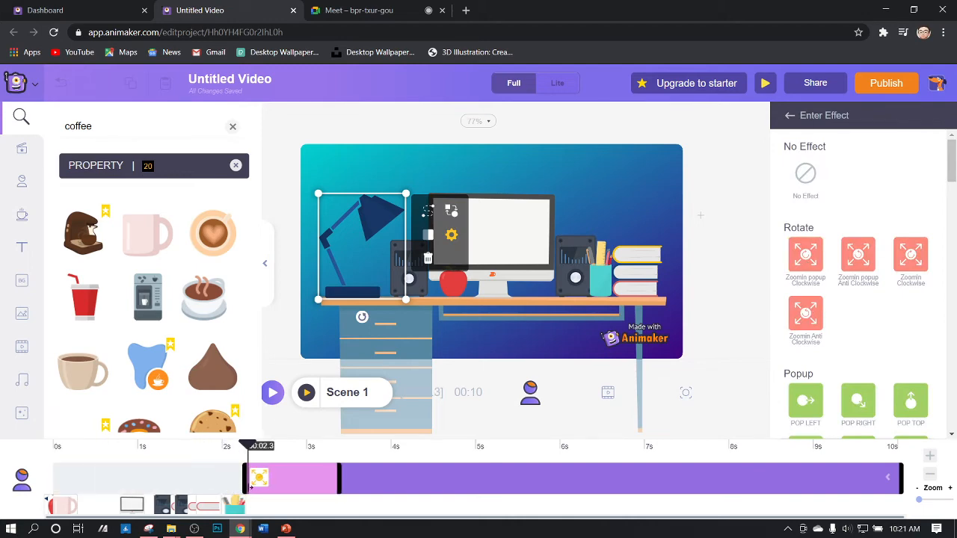
Give the apple the Pop Center enter effect, starting just after the desk lamp appears, and preview the scene.
{"action": "left_click", "coordinate": [457, 286]}
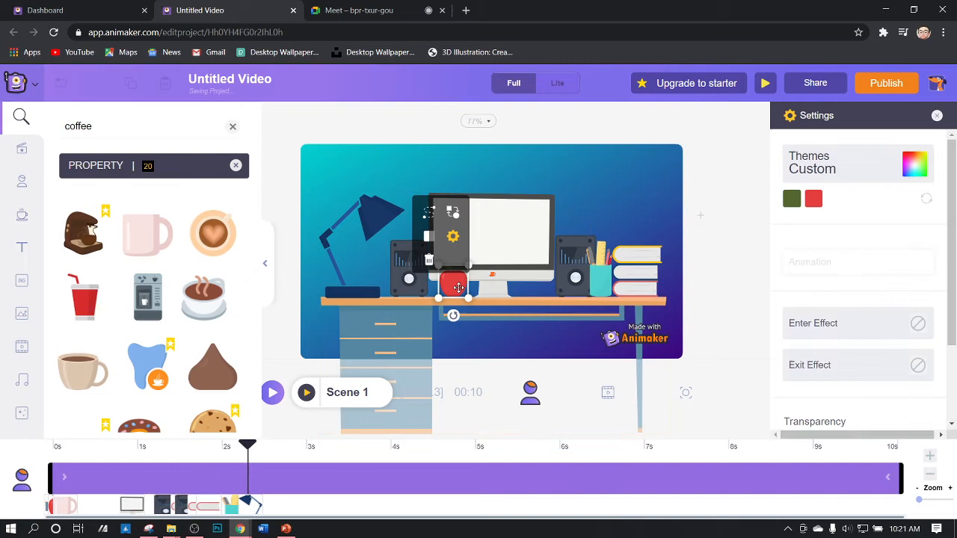
{"action": "left_click", "coordinate": [815, 318]}
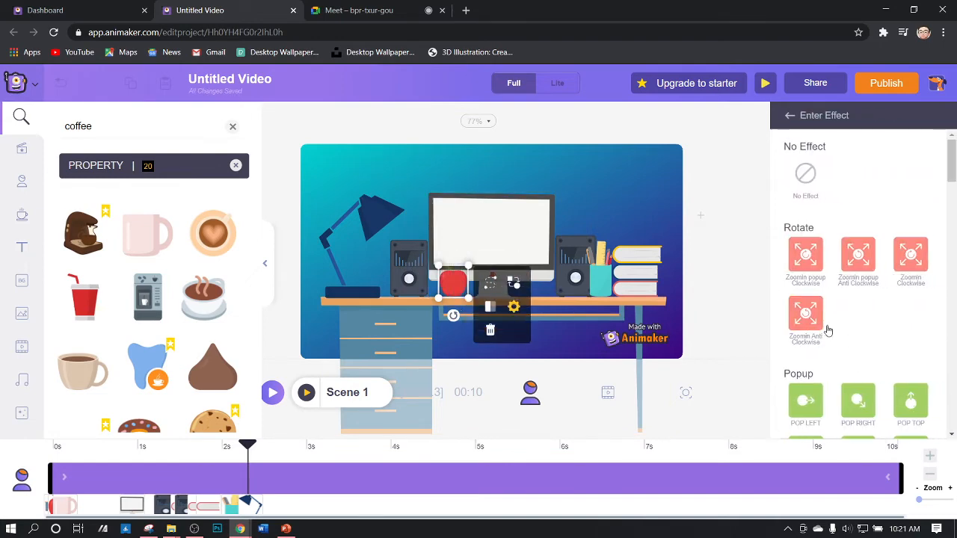
{"action": "scroll", "coordinate": [860, 329], "scroll_direction": "down", "scroll_amount": 3}
{"action": "left_click", "coordinate": [901, 327]}
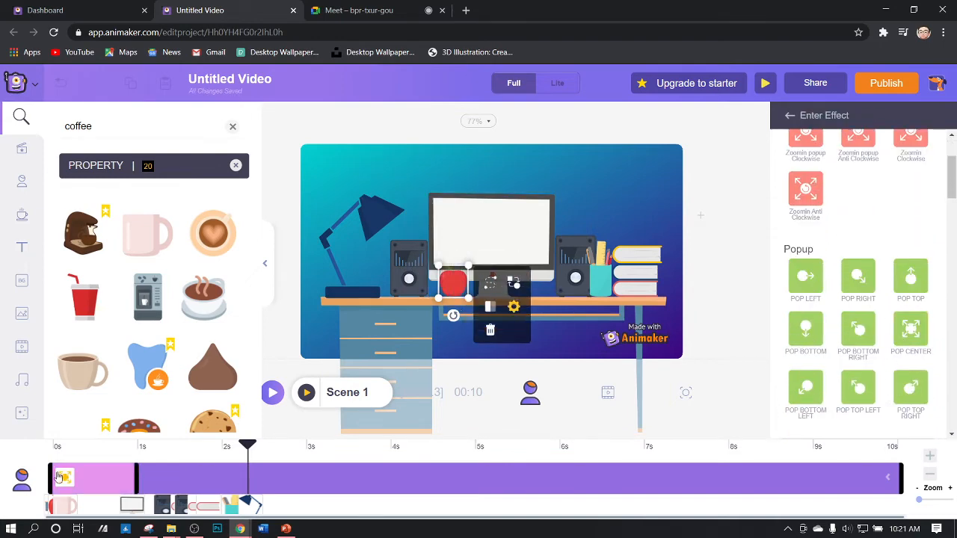
{"action": "left_click_drag", "start_coordinate": [48, 476], "coordinate": [53, 446]}
{"action": "left_click", "coordinate": [272, 391]}
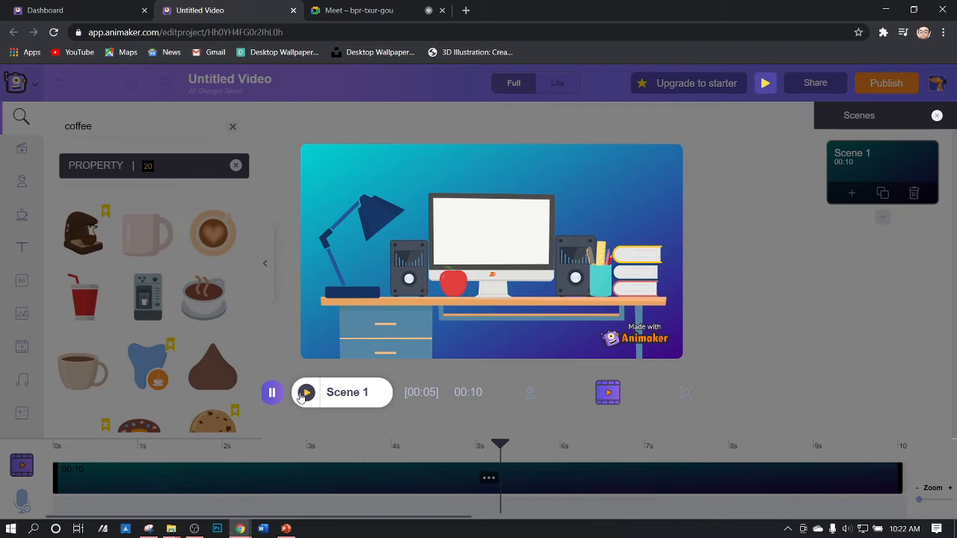
{"action": "left_click", "coordinate": [383, 415]}
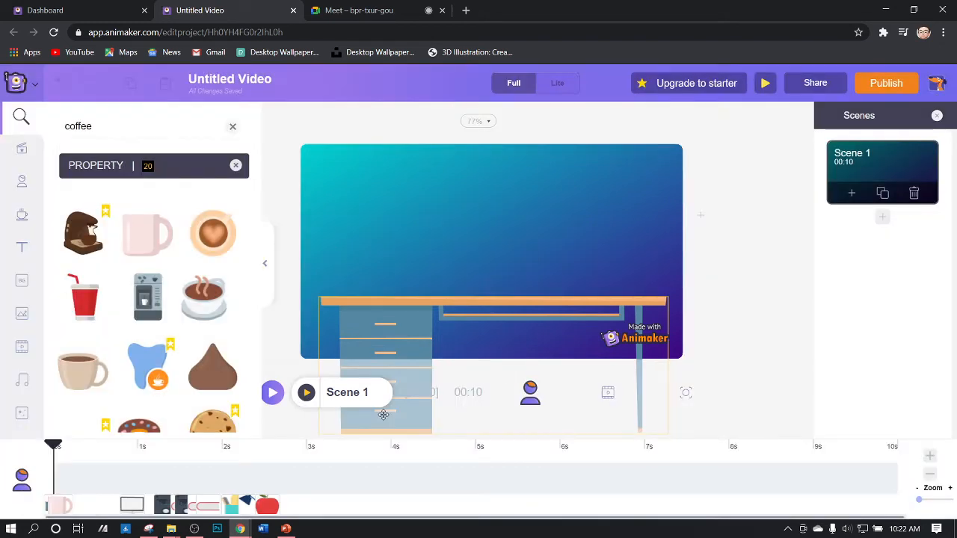
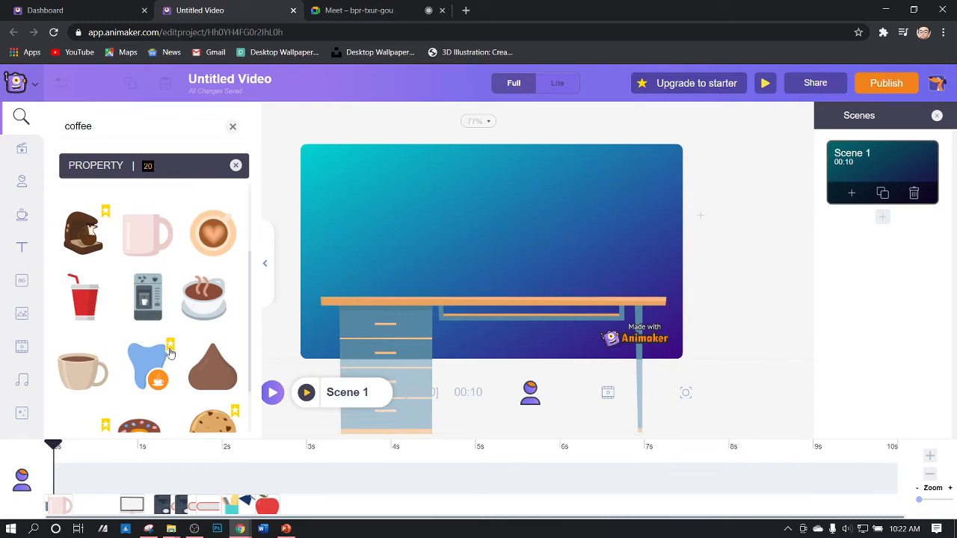
Add the "Look Inside! Steve Jobs" text template over the monitor at about 1 second on the timeline.
{"action": "left_click", "coordinate": [24, 250]}
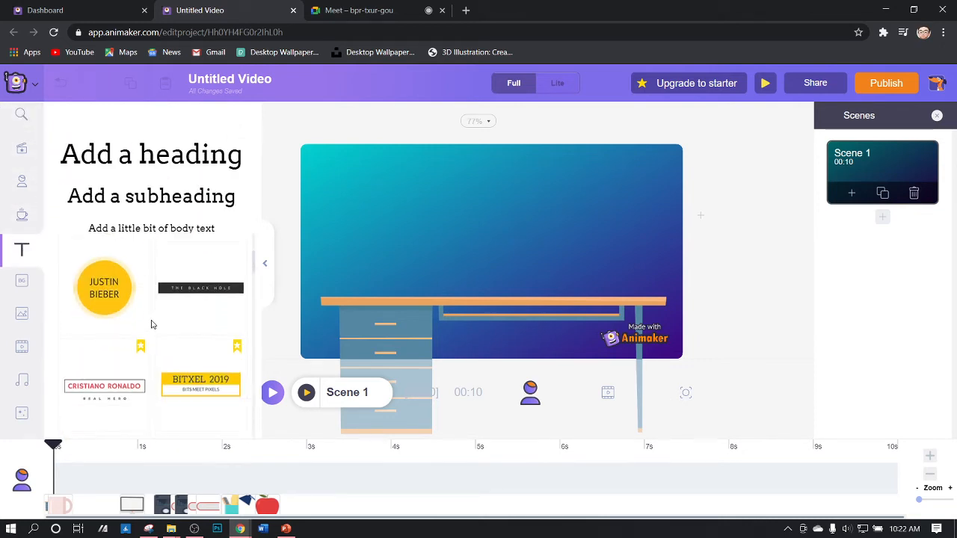
{"action": "scroll", "coordinate": [152, 324], "scroll_direction": "down", "scroll_amount": 3}
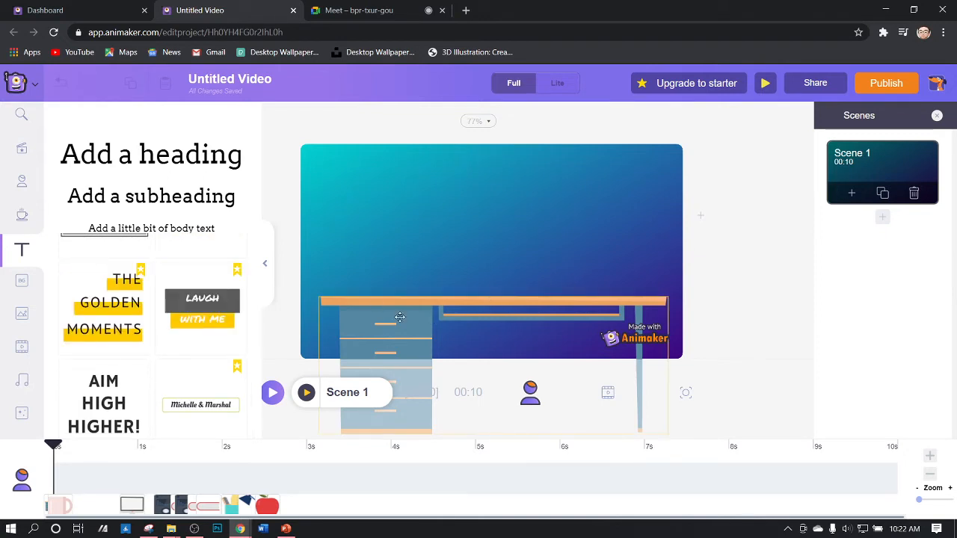
{"action": "scroll", "coordinate": [197, 327], "scroll_direction": "down", "scroll_amount": 10}
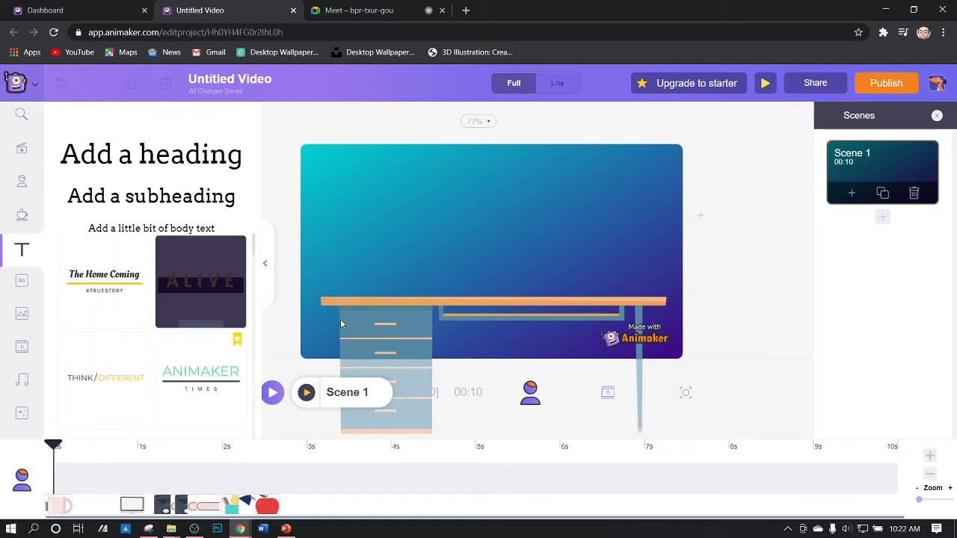
{"action": "left_click_drag", "start_coordinate": [55, 446], "coordinate": [138, 446]}
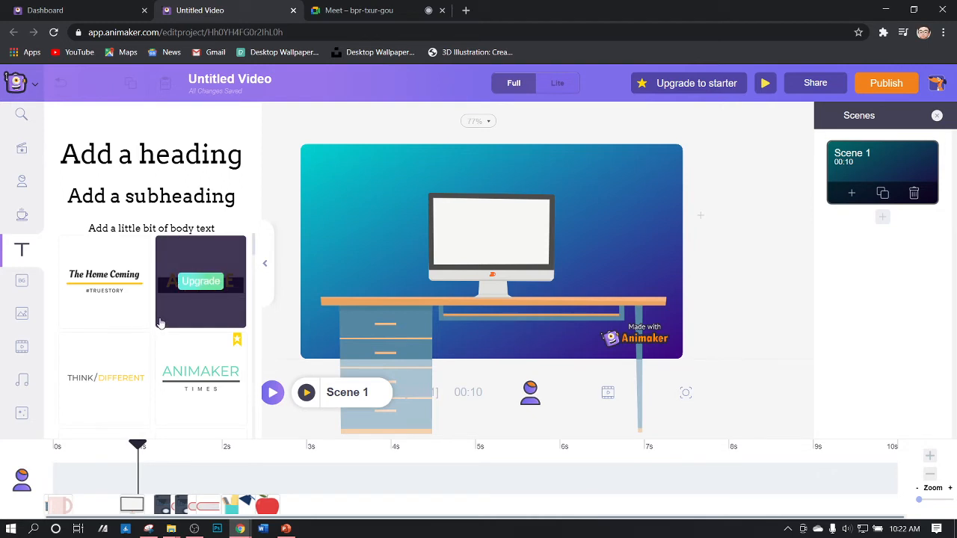
{"action": "scroll", "coordinate": [142, 322], "scroll_direction": "down", "scroll_amount": 5}
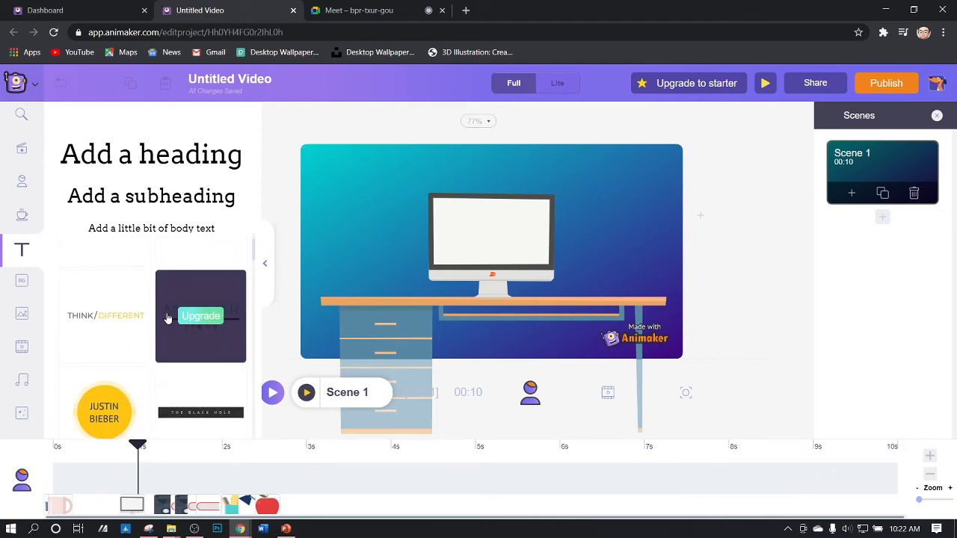
{"action": "scroll", "coordinate": [162, 356], "scroll_direction": "down", "scroll_amount": 8}
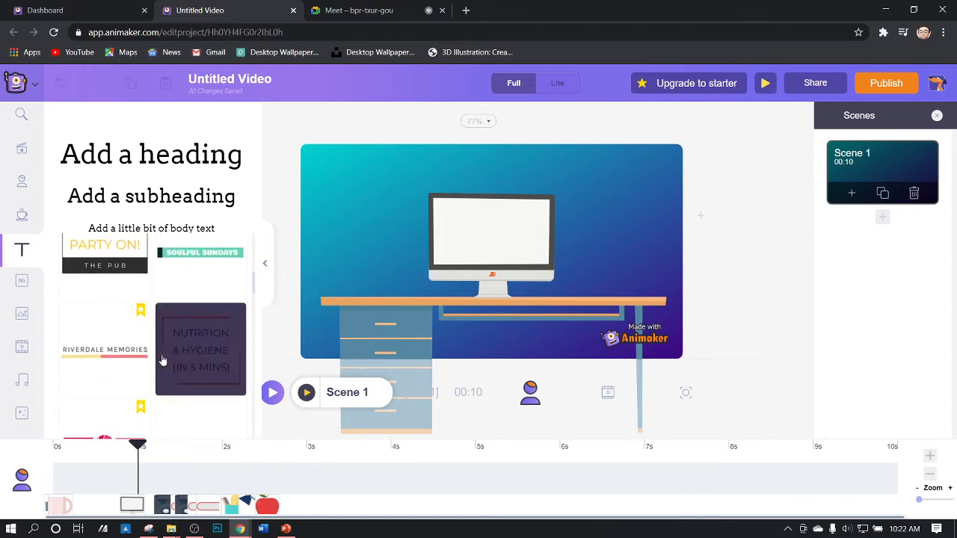
{"action": "scroll", "coordinate": [161, 362], "scroll_direction": "down", "scroll_amount": 6}
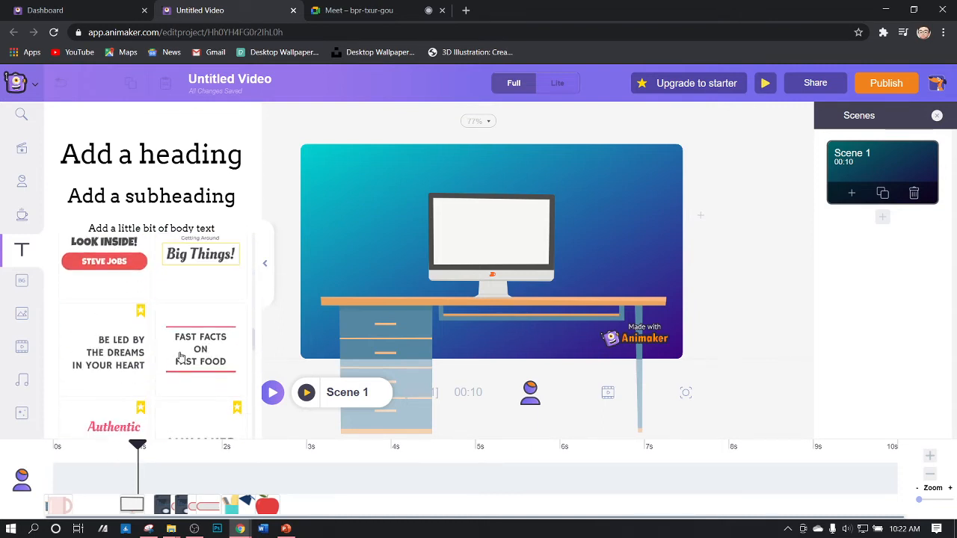
{"action": "scroll", "coordinate": [185, 359], "scroll_direction": "down", "scroll_amount": 1}
{"action": "scroll", "coordinate": [186, 359], "scroll_direction": "up", "scroll_amount": 1}
{"action": "left_click_drag", "start_coordinate": [120, 254], "coordinate": [503, 234]}
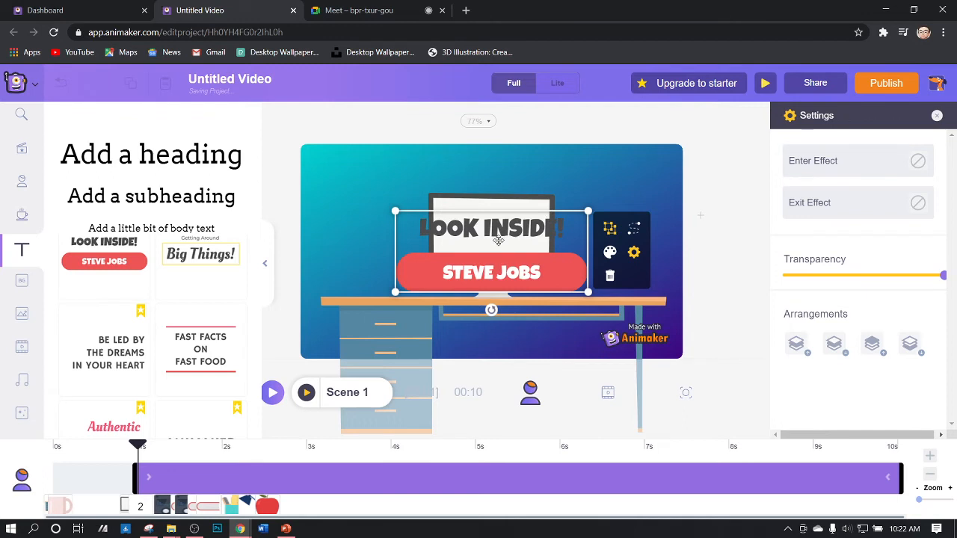
Replace the template's heading with "Learn with" and shrink the text block to about the monitor's width.
{"action": "double_click", "coordinate": [508, 230]}
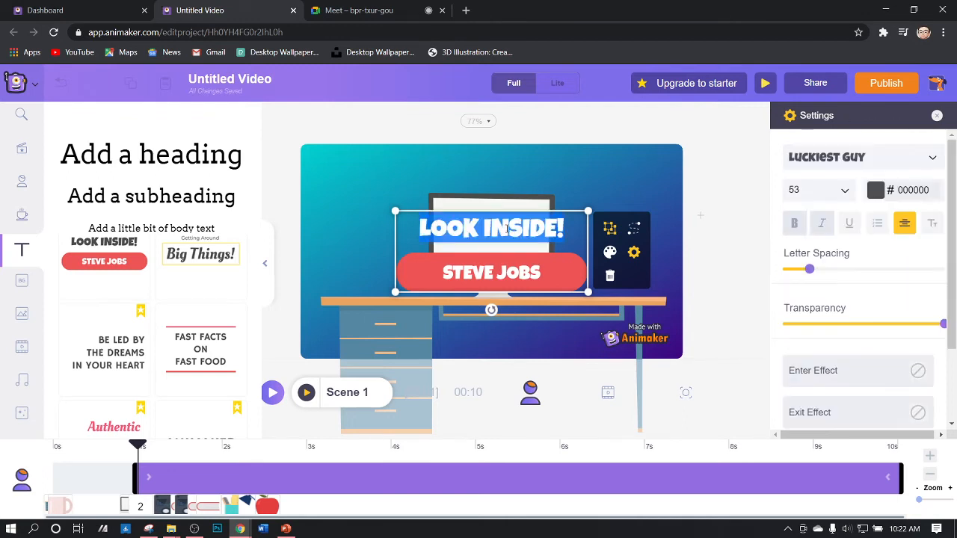
{"action": "type", "text": "Learn with"}
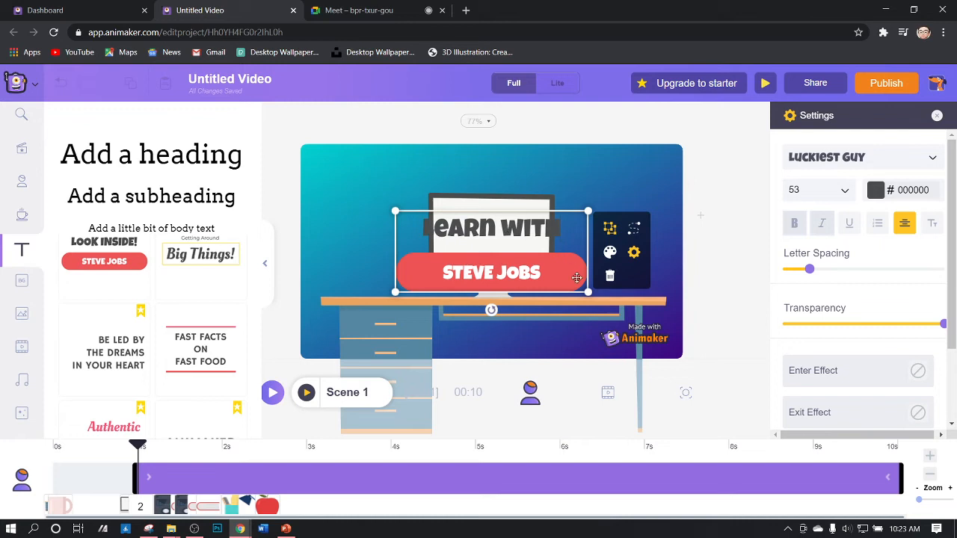
{"action": "left_click_drag", "start_coordinate": [588, 292], "coordinate": [523, 264]}
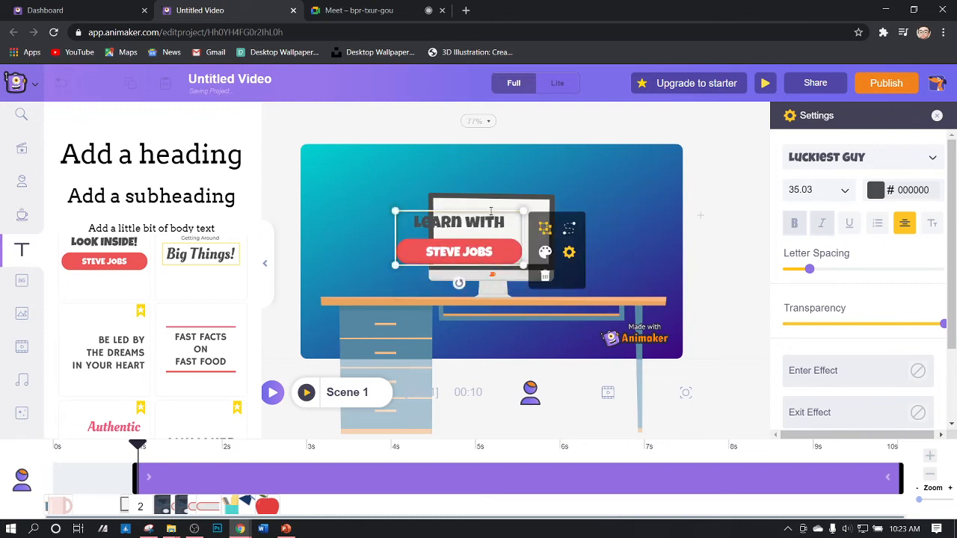
{"action": "left_click", "coordinate": [617, 190]}
{"action": "double_click", "coordinate": [478, 219]}
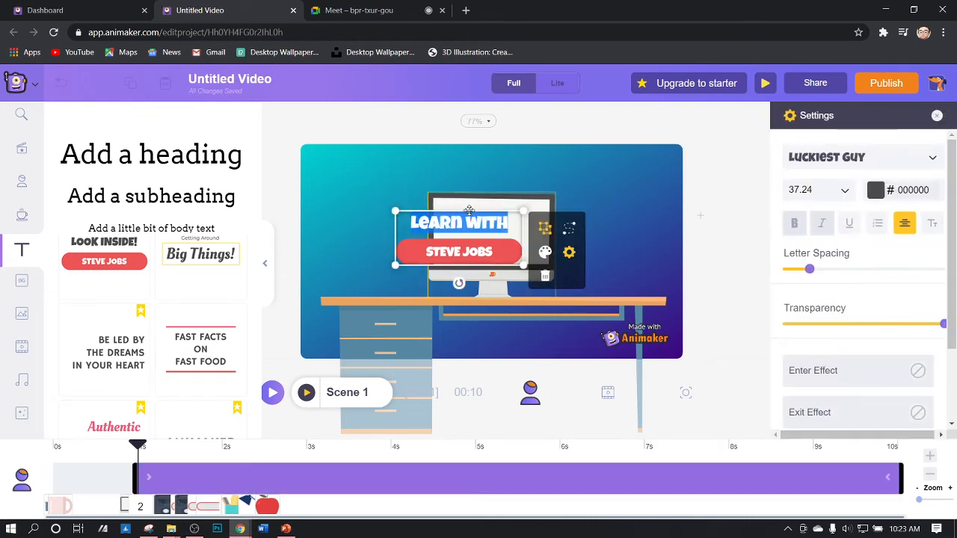
{"action": "mouse_move", "coordinate": [469, 209]}
{"action": "left_mouse_down"}
{"action": "mouse_move", "coordinate": [509, 210]}
{"action": "mouse_move", "coordinate": [468, 212]}
{"action": "left_mouse_up"}
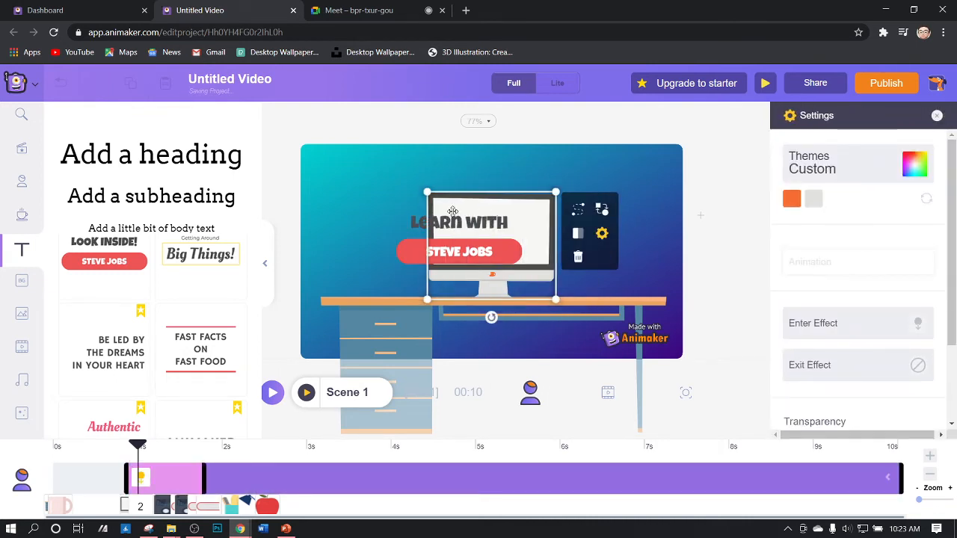
{"action": "left_click", "coordinate": [414, 218]}
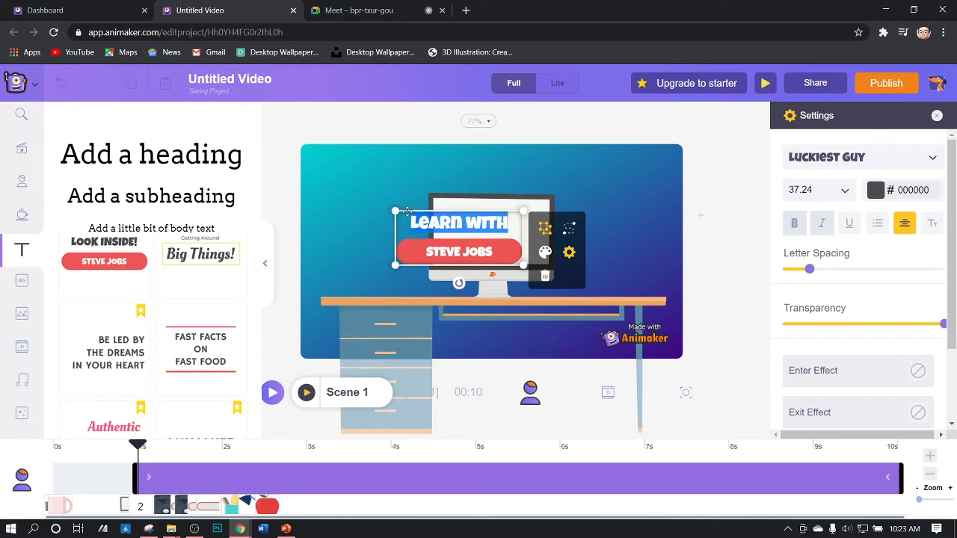
{"action": "left_click", "coordinate": [408, 212]}
{"action": "double_click", "coordinate": [420, 212]}
{"action": "left_click", "coordinate": [476, 267]}
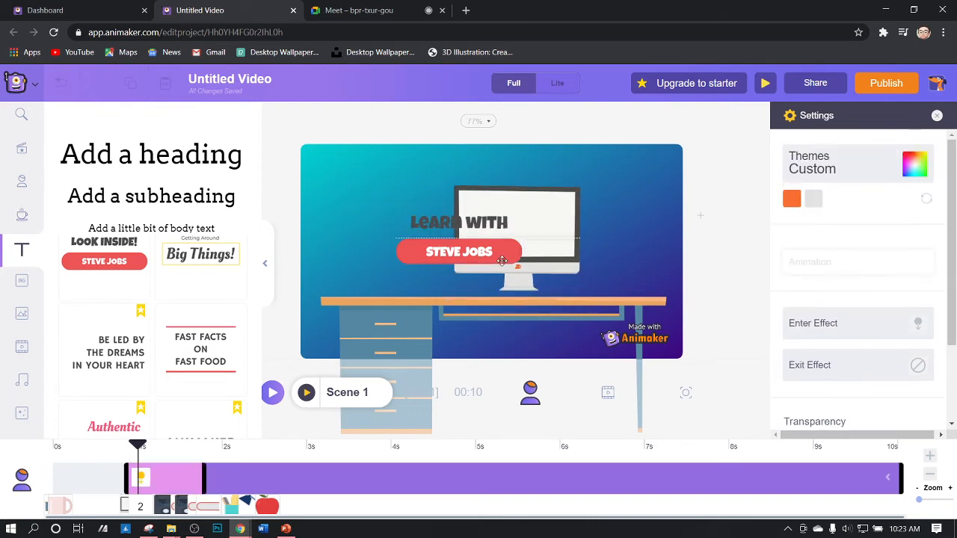
{"action": "left_click", "coordinate": [416, 269]}
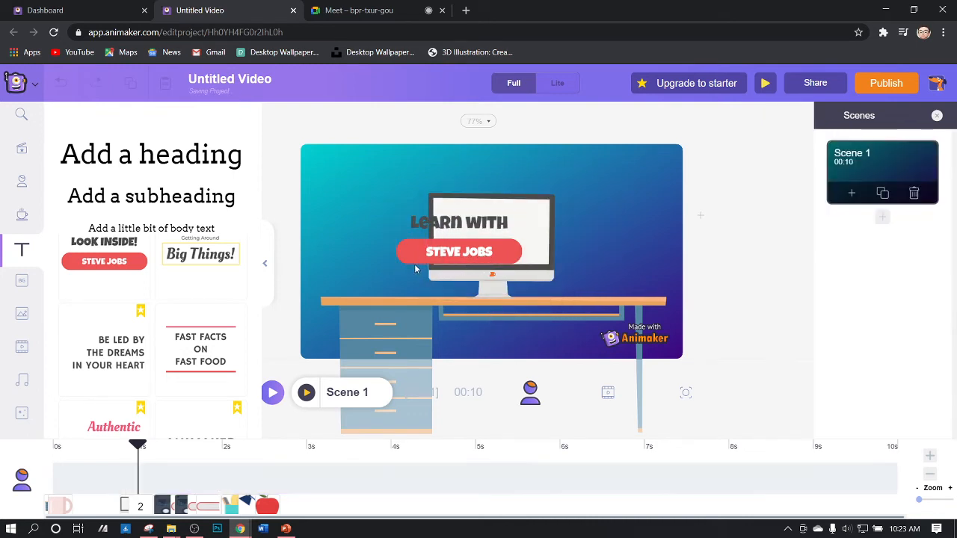
Centre the text block on the monitor and scale it down to fit inside the white screen area.
{"action": "left_click", "coordinate": [411, 263]}
{"action": "left_click_drag", "start_coordinate": [409, 263], "coordinate": [441, 257]}
{"action": "double_click", "coordinate": [533, 248]}
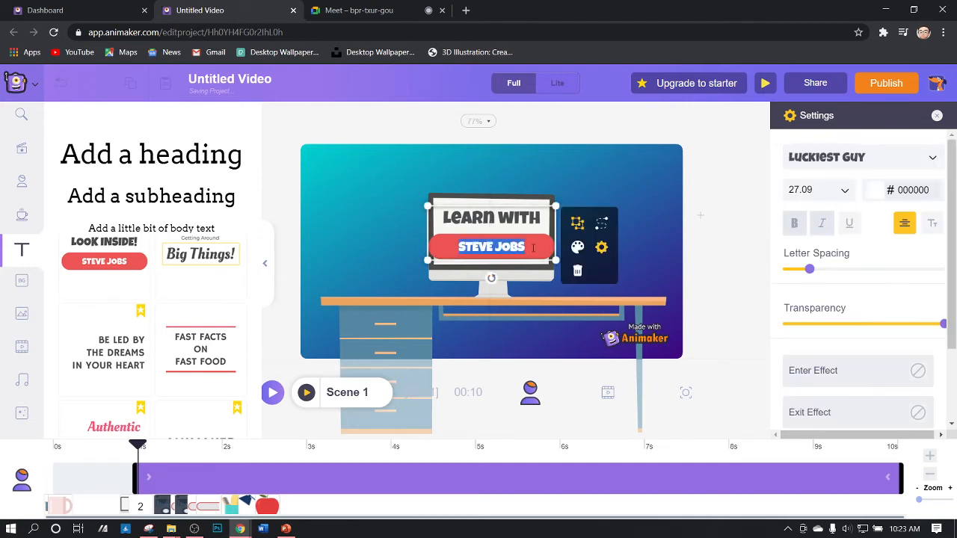
{"action": "left_click_drag", "start_coordinate": [555, 259], "coordinate": [516, 243]}
{"action": "left_click", "coordinate": [521, 250]}
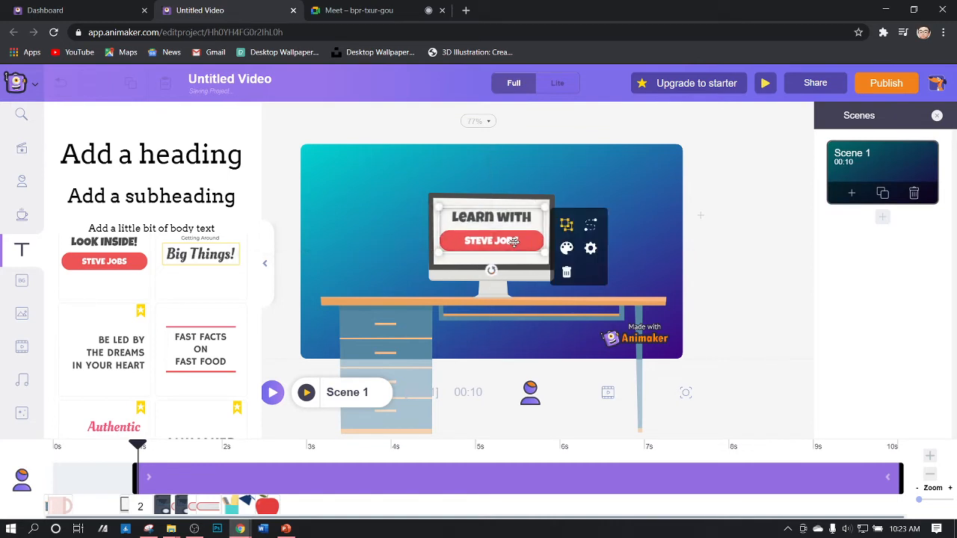
Replace the "Steve Jobs" text in the red banner with the presenter's name.
{"action": "double_click", "coordinate": [515, 241]}
{"action": "type", "text": "Juleus"}
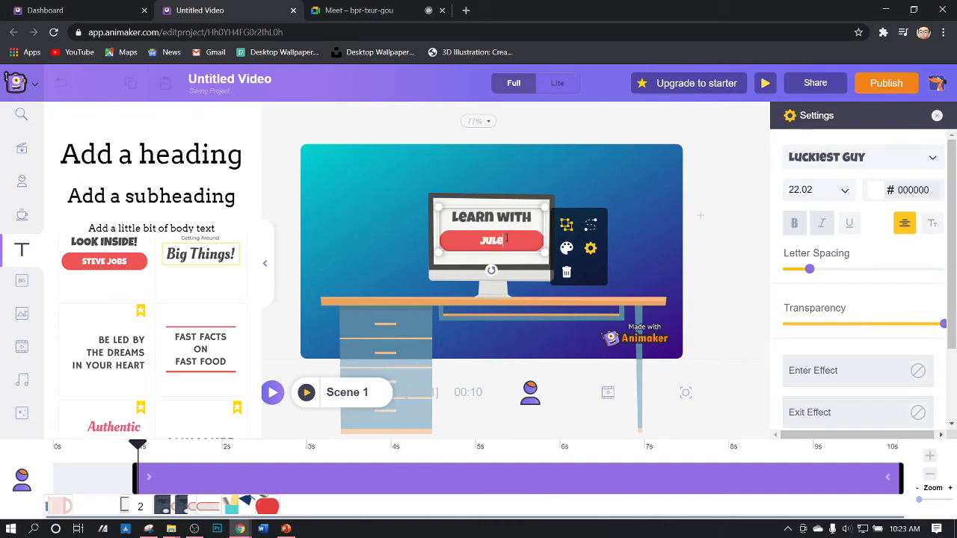
{"action": "left_click", "coordinate": [732, 212]}
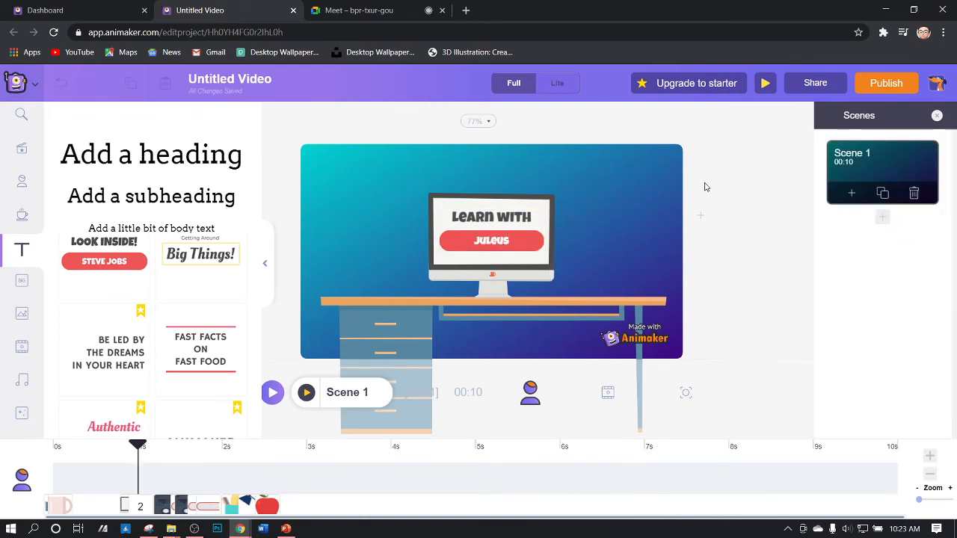
{"action": "double_click", "coordinate": [467, 220]}
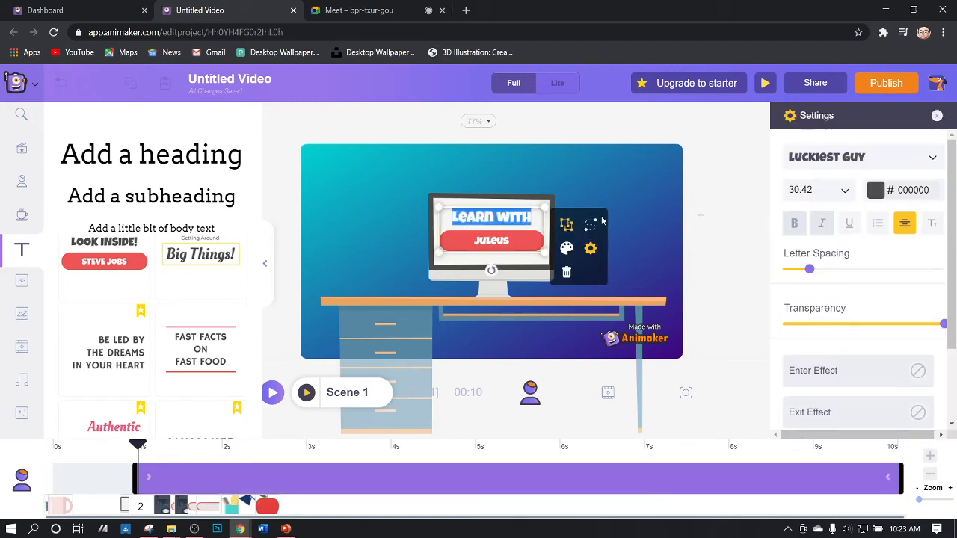
{"action": "left_click", "coordinate": [703, 203]}
{"action": "left_click", "coordinate": [483, 230]}
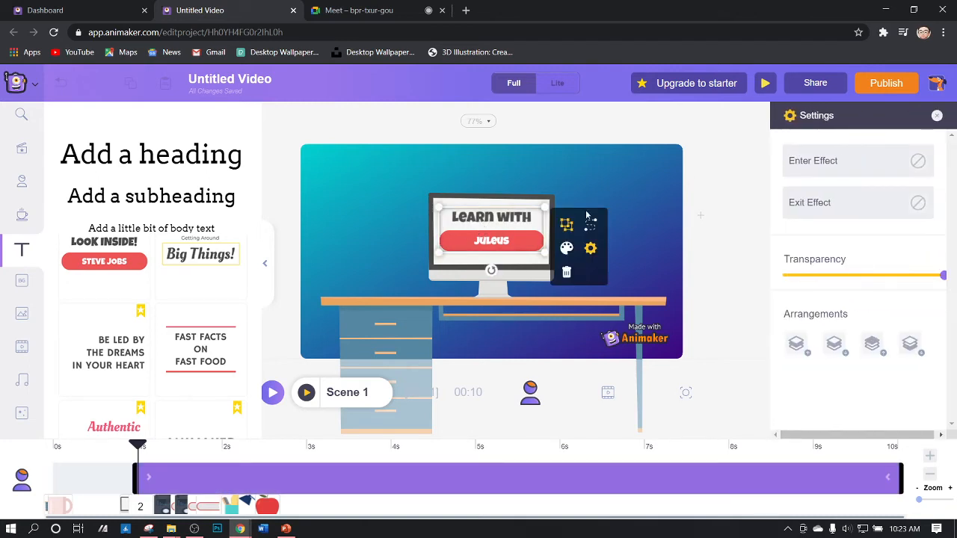
{"action": "double_click", "coordinate": [501, 211]}
{"action": "left_click", "coordinate": [686, 198]}
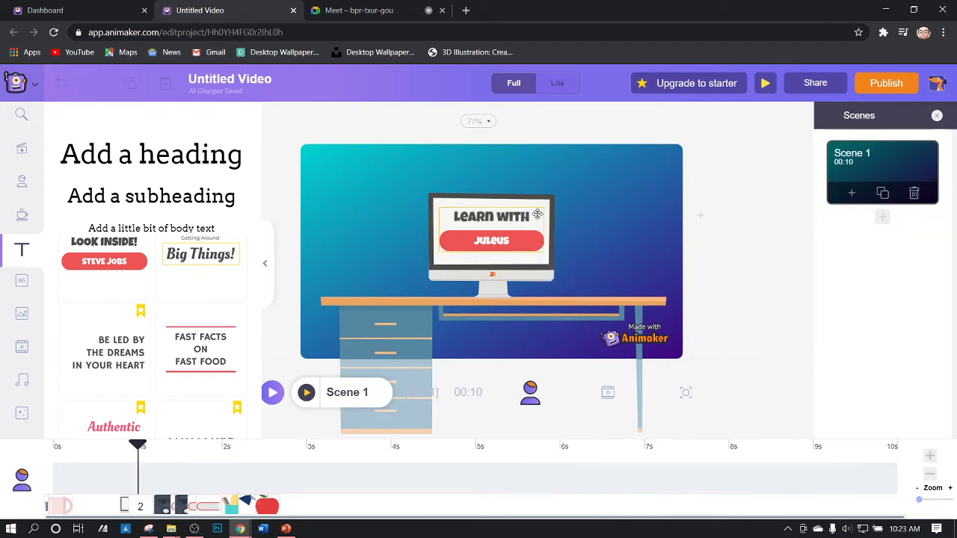
Give the text block on the monitor the Zoomin popup Anti Clockwise enter effect, starting at about 1 second.
{"action": "left_click", "coordinate": [486, 228]}
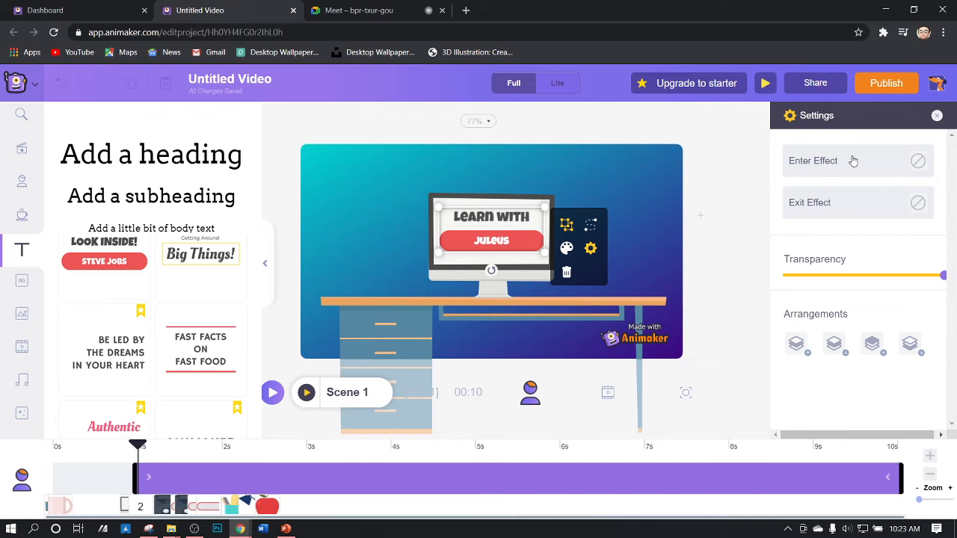
{"action": "left_click", "coordinate": [867, 163]}
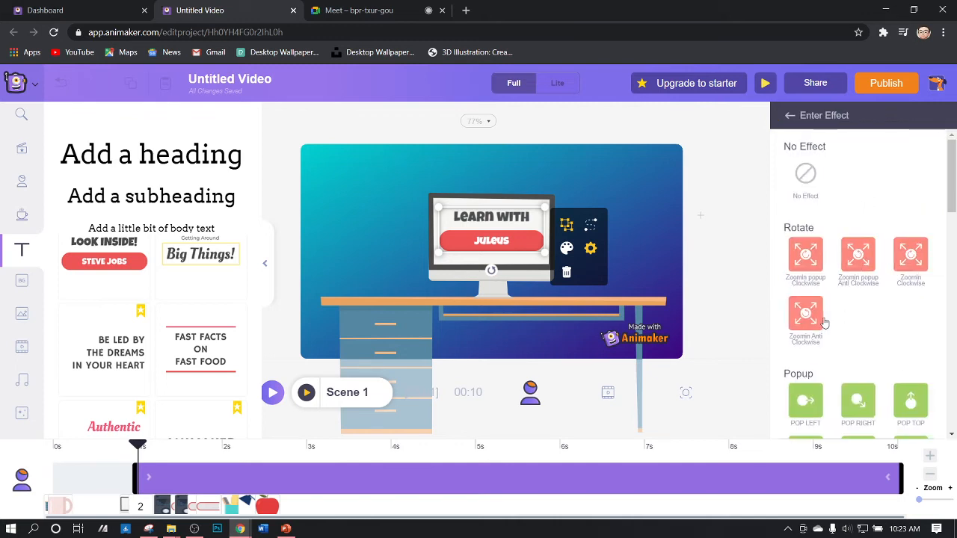
{"action": "scroll", "coordinate": [825, 325], "scroll_direction": "down", "scroll_amount": 6}
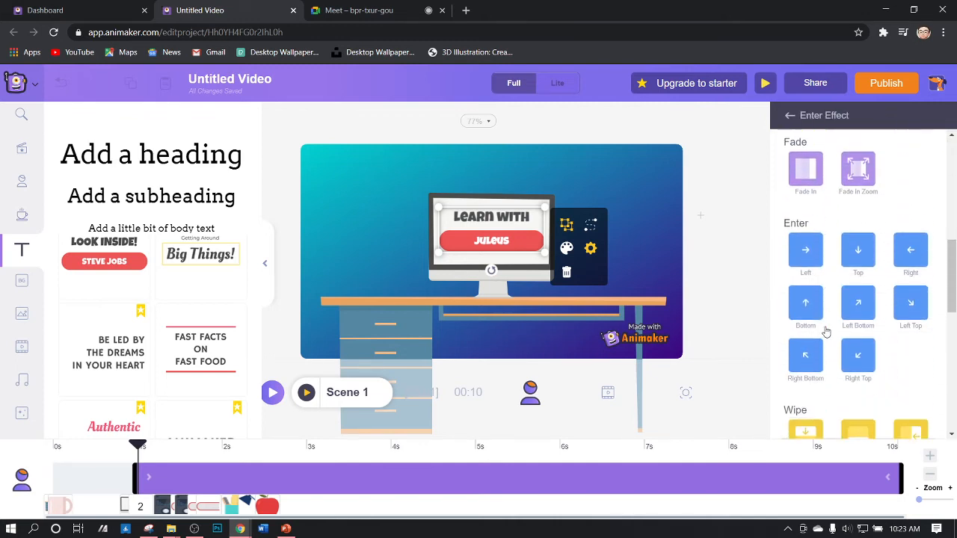
{"action": "scroll", "coordinate": [827, 331], "scroll_direction": "down", "scroll_amount": 4}
{"action": "scroll", "coordinate": [826, 329], "scroll_direction": "down", "scroll_amount": 4}
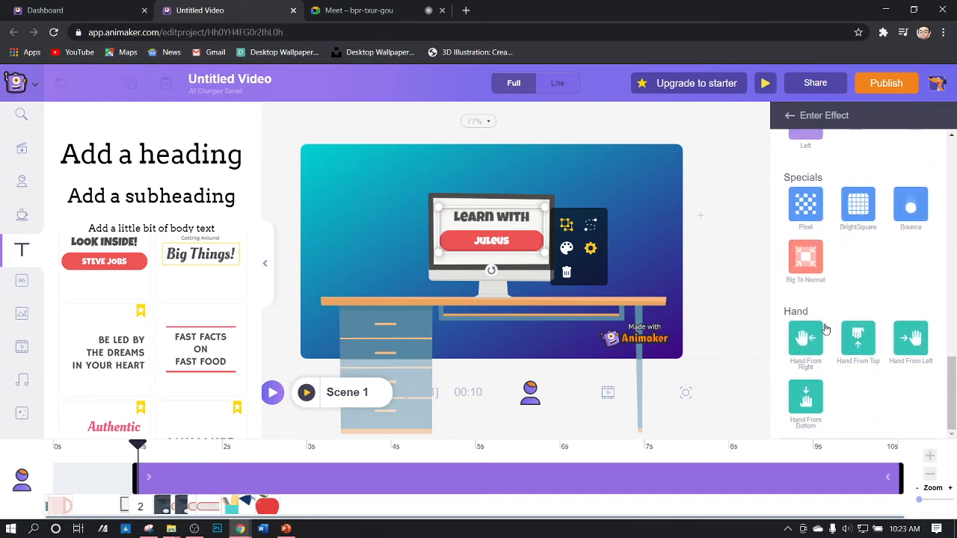
{"action": "scroll", "coordinate": [826, 330], "scroll_direction": "up", "scroll_amount": 14}
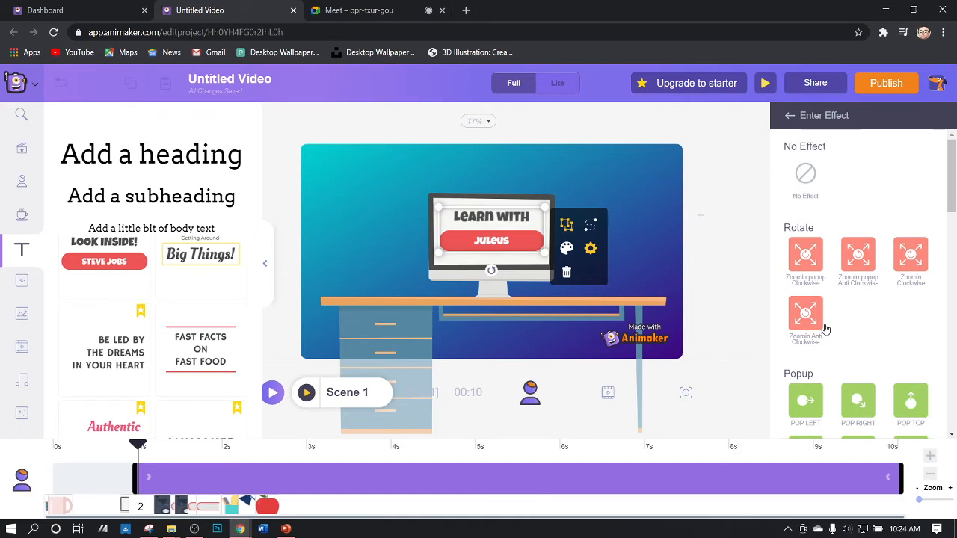
{"action": "left_click", "coordinate": [852, 263]}
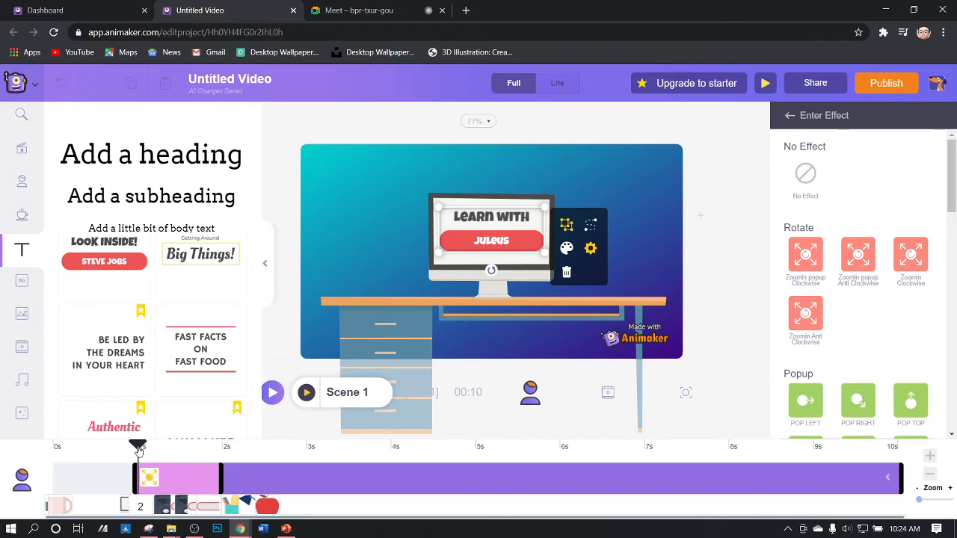
Preview Scene 1 from the beginning to check the monitor title's entrance, stopping once the title is in place.
{"action": "left_click_drag", "start_coordinate": [138, 449], "coordinate": [52, 447]}
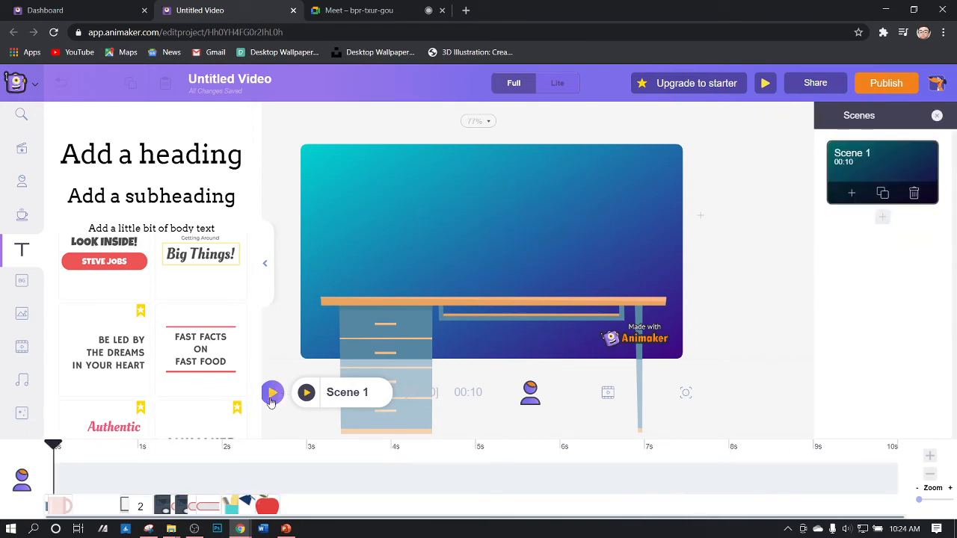
{"action": "left_click", "coordinate": [273, 394]}
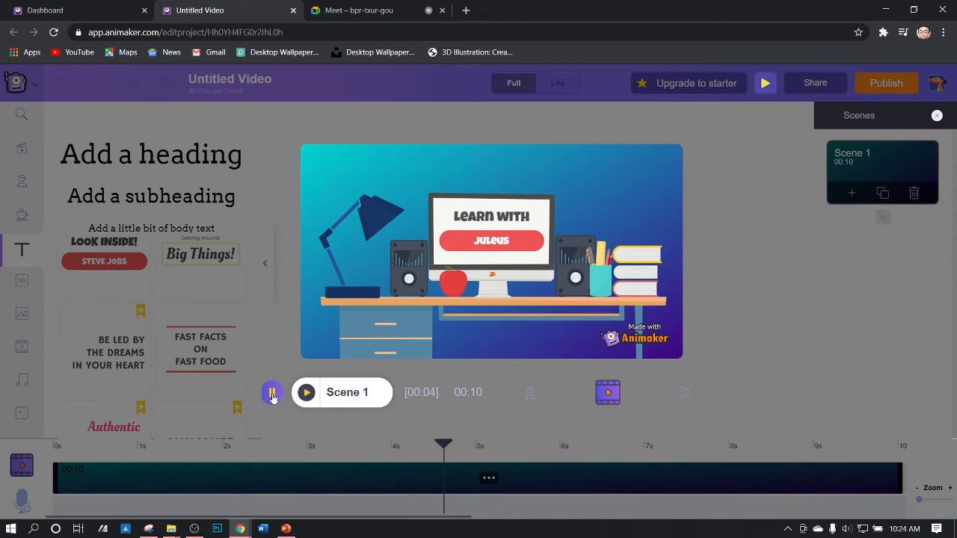
{"action": "left_click", "coordinate": [273, 395]}
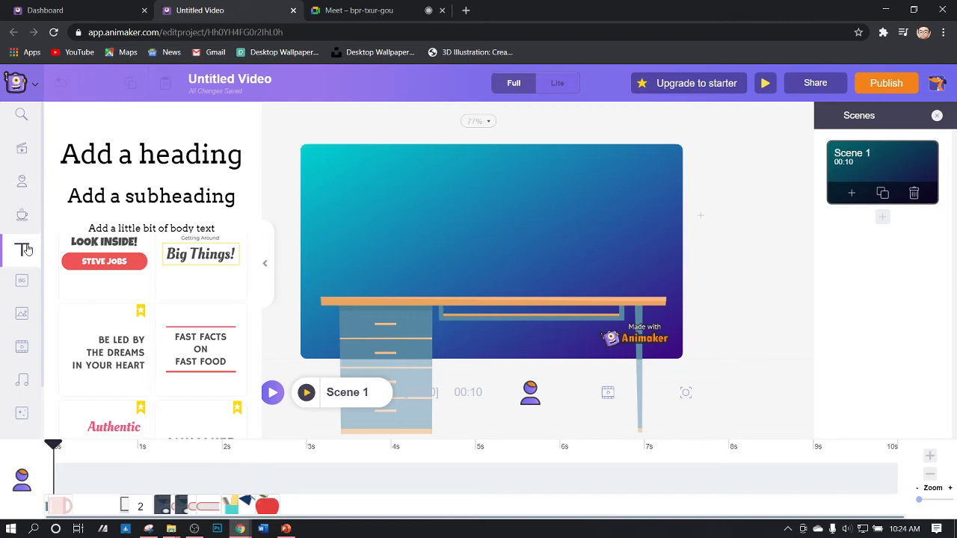
Find the yellow circle "JUSTIN BIEBER" text template in the text library and add it to the scene.
{"action": "scroll", "coordinate": [124, 335], "scroll_direction": "down", "scroll_amount": 5}
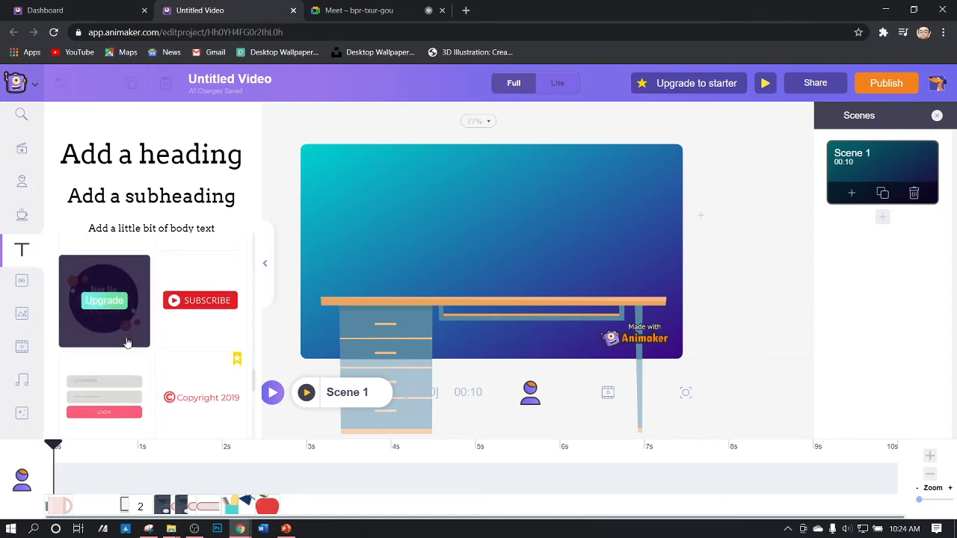
{"action": "scroll", "coordinate": [128, 342], "scroll_direction": "up", "scroll_amount": 8}
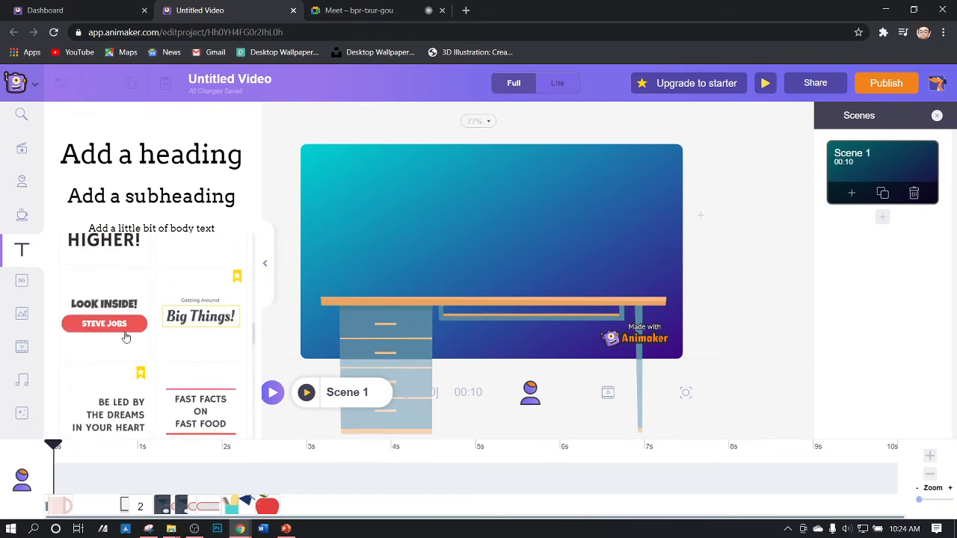
{"action": "scroll", "coordinate": [125, 337], "scroll_direction": "up", "scroll_amount": 8}
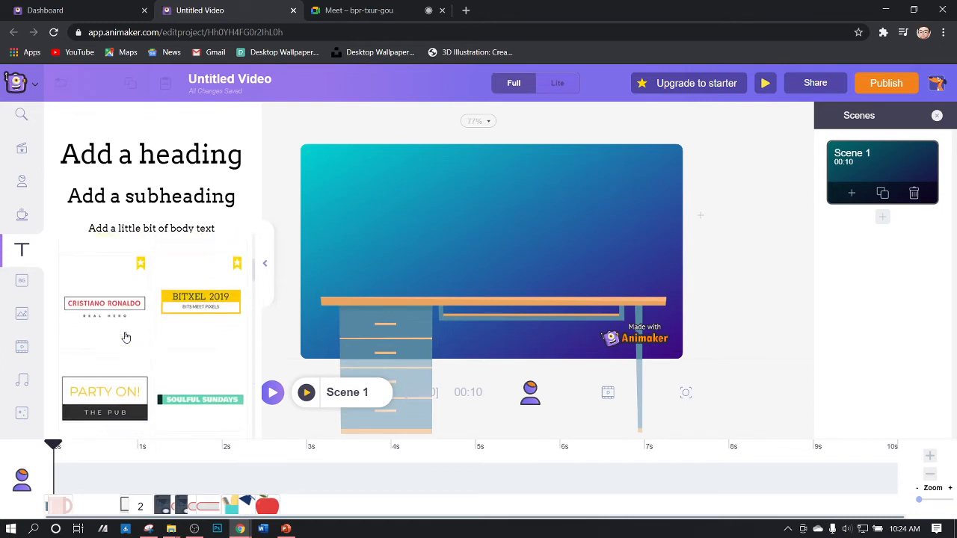
{"action": "scroll", "coordinate": [125, 338], "scroll_direction": "up", "scroll_amount": 2}
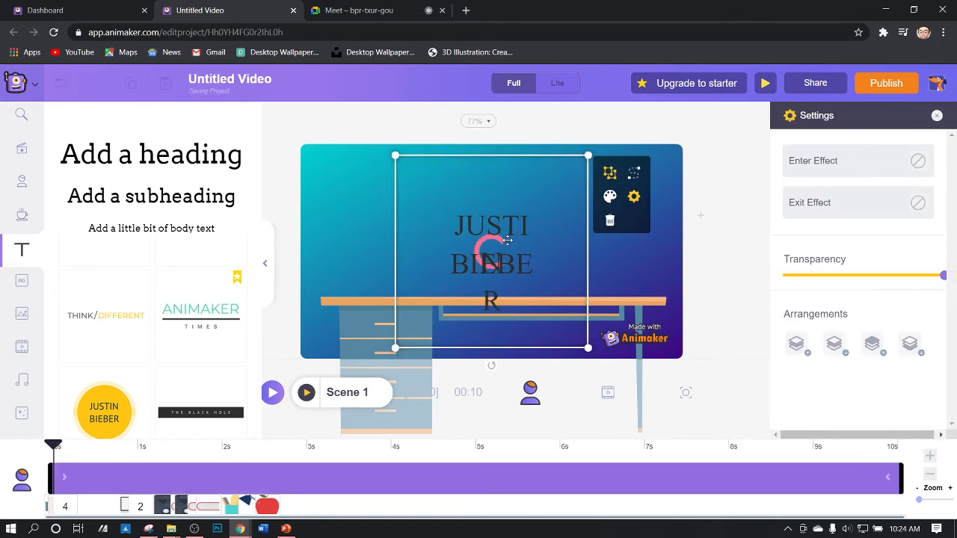
Replace the first line of the yellow circle's text with "LEARN WITH" in capitals.
{"action": "double_click", "coordinate": [506, 233]}
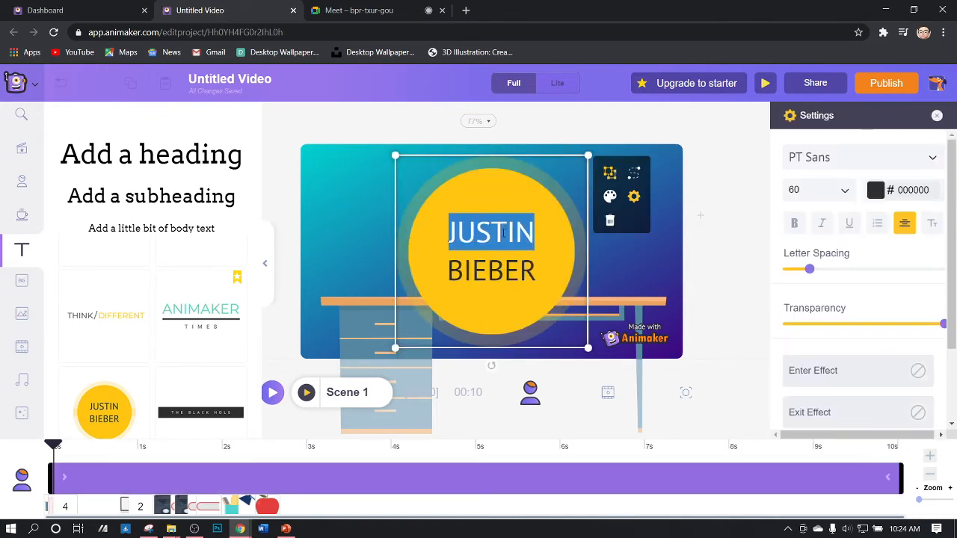
{"action": "type", "text": "Learn"}
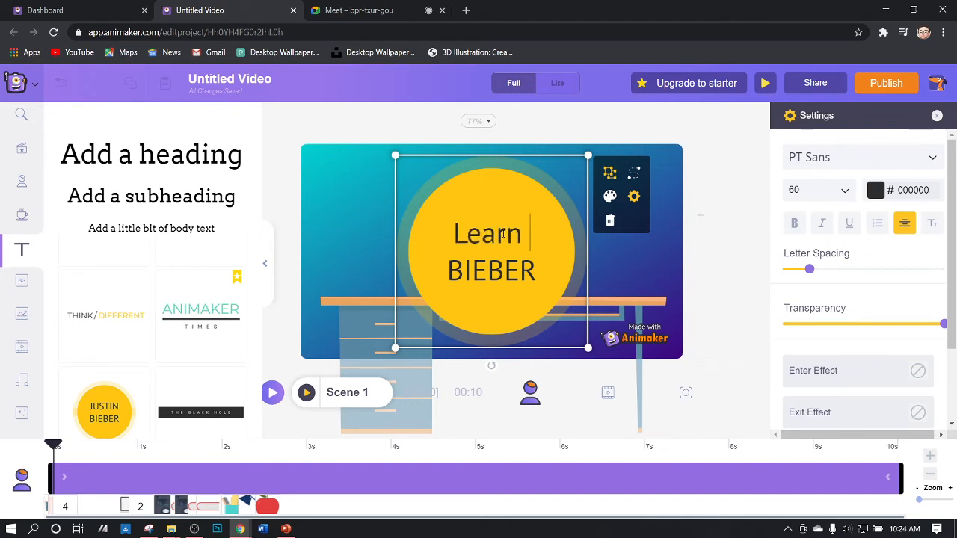
{"action": "type", "text": " with"}
{"action": "key", "text": "BackSpace"}
{"action": "key", "text": "BackSpace"}
{"action": "key", "text": "BackSpace"}
{"action": "key", "text": "BackSpace"}
{"action": "key", "text": "BackSpace"}
{"action": "key", "text": "BackSpace"}
{"action": "key", "text": "BackSpace"}
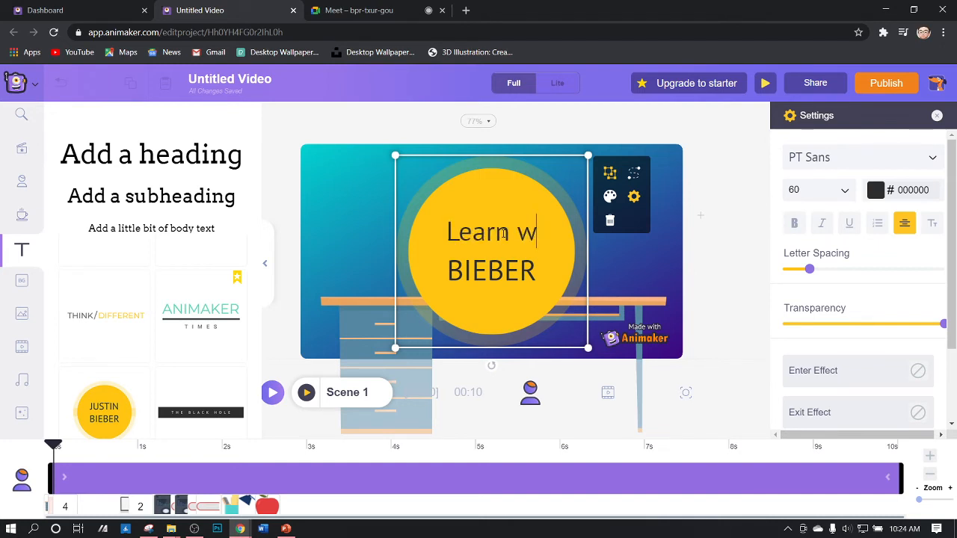
{"action": "key", "text": "BackSpace"}
{"action": "key", "text": "BackSpace"}
{"action": "type", "text": "EA"}
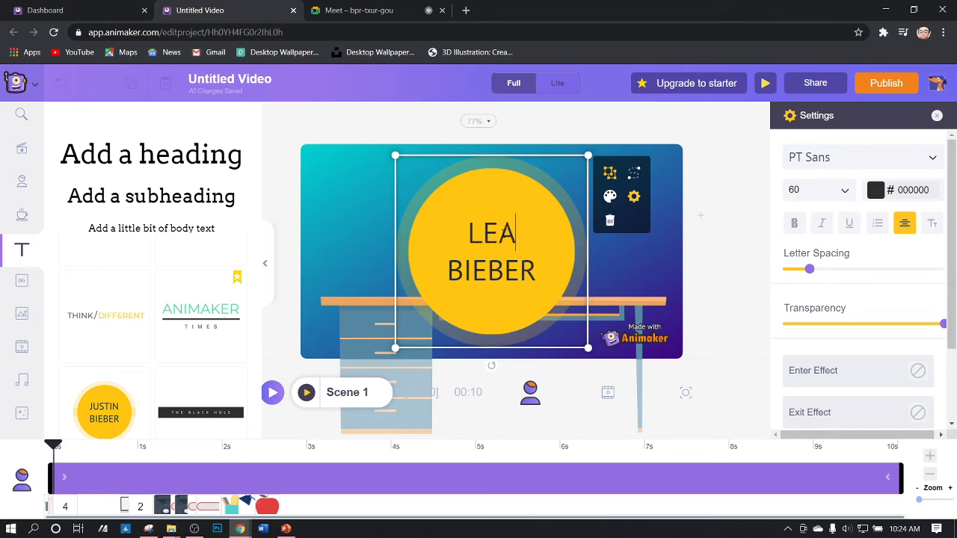
{"action": "type", "text": "RN WITH"}
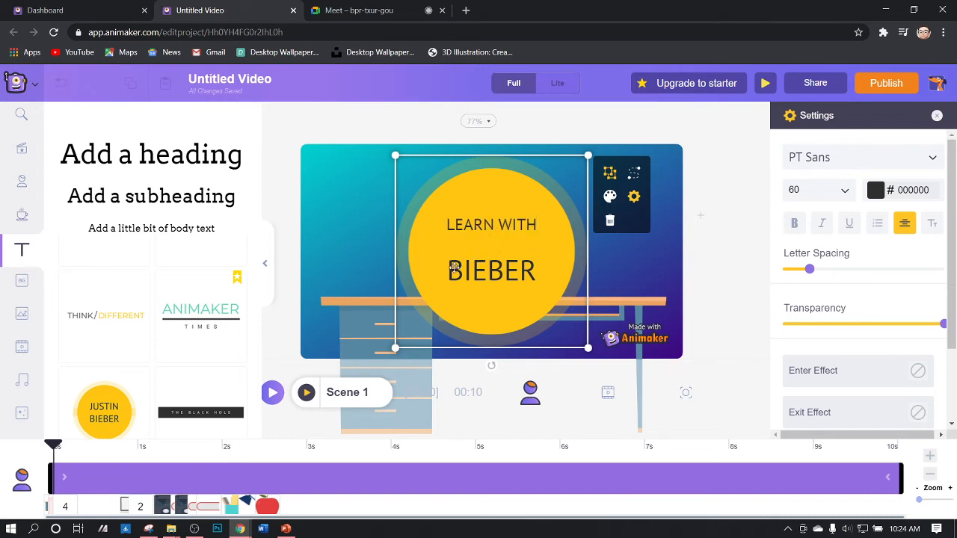
Replace the second line of the yellow circle's text with the presenter's name in capitals.
{"action": "double_click", "coordinate": [476, 268]}
{"action": "type", "text": "juel"}
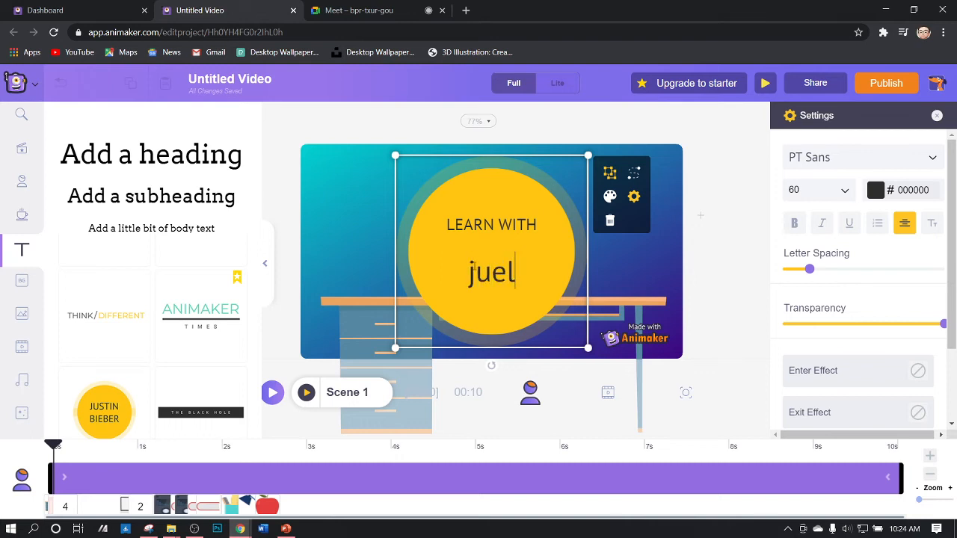
{"action": "key", "text": "BackSpace"}
{"action": "key", "text": "BackSpace"}
{"action": "key", "text": "BackSpace"}
{"action": "key", "text": "BackSpace"}
{"action": "type", "text": "JULEUS"}
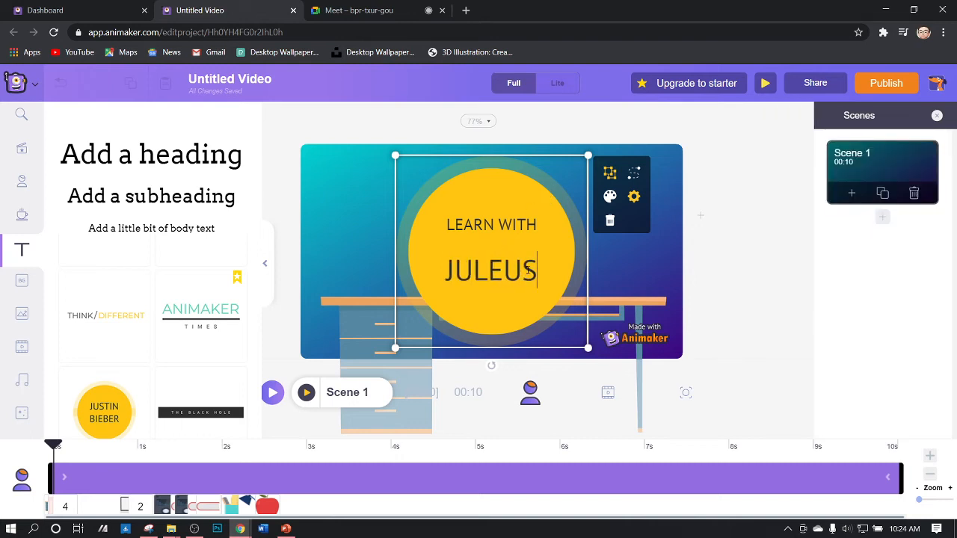
Set the font of the presenter's name in the yellow circle to Anton.
{"action": "left_click_drag", "start_coordinate": [524, 270], "coordinate": [404, 271]}
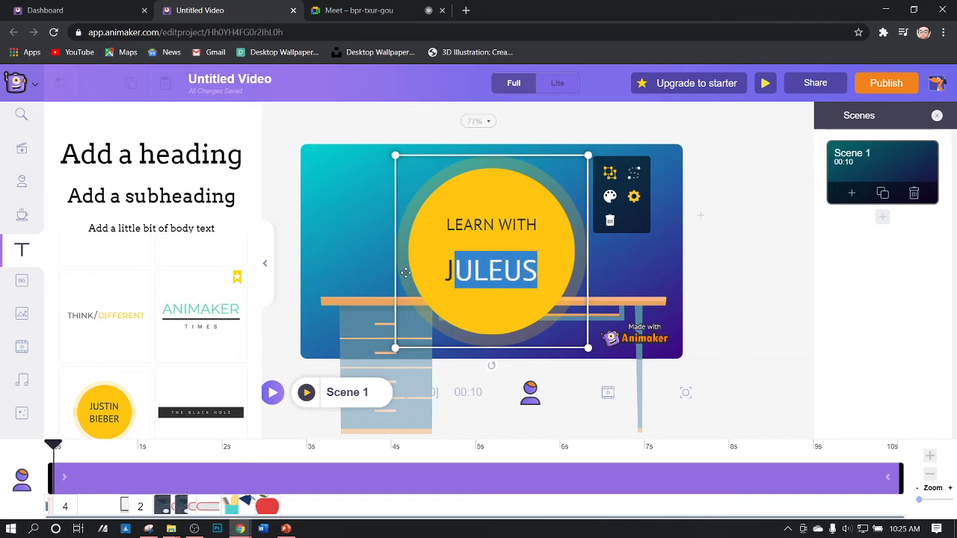
{"action": "double_click", "coordinate": [473, 272]}
{"action": "left_click", "coordinate": [522, 271]}
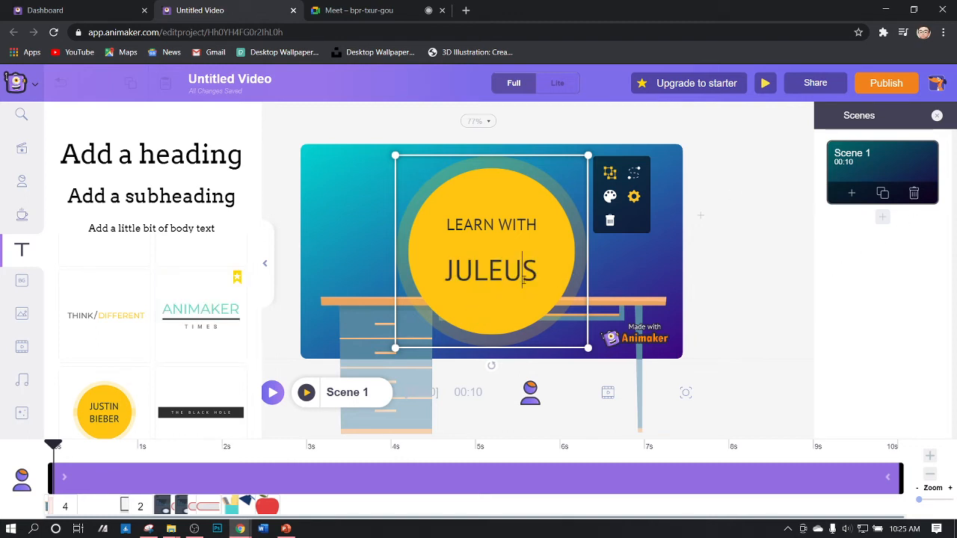
{"action": "left_click", "coordinate": [508, 154]}
{"action": "left_click", "coordinate": [507, 196]}
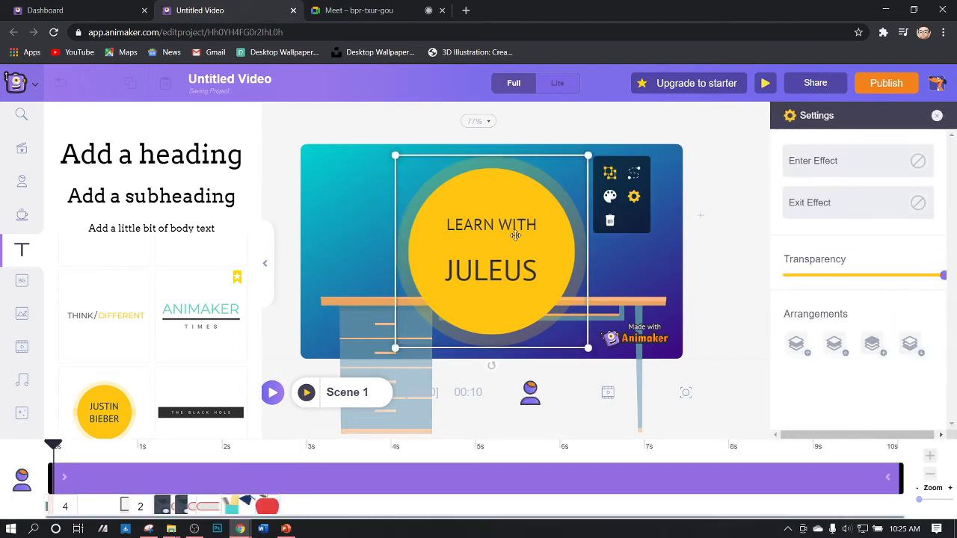
{"action": "right_click", "coordinate": [520, 284]}
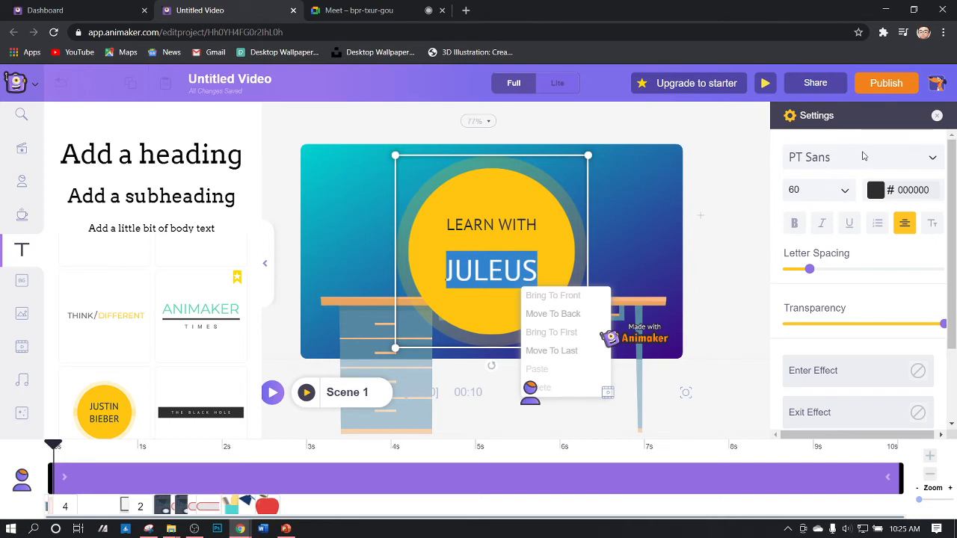
{"action": "left_click", "coordinate": [878, 162]}
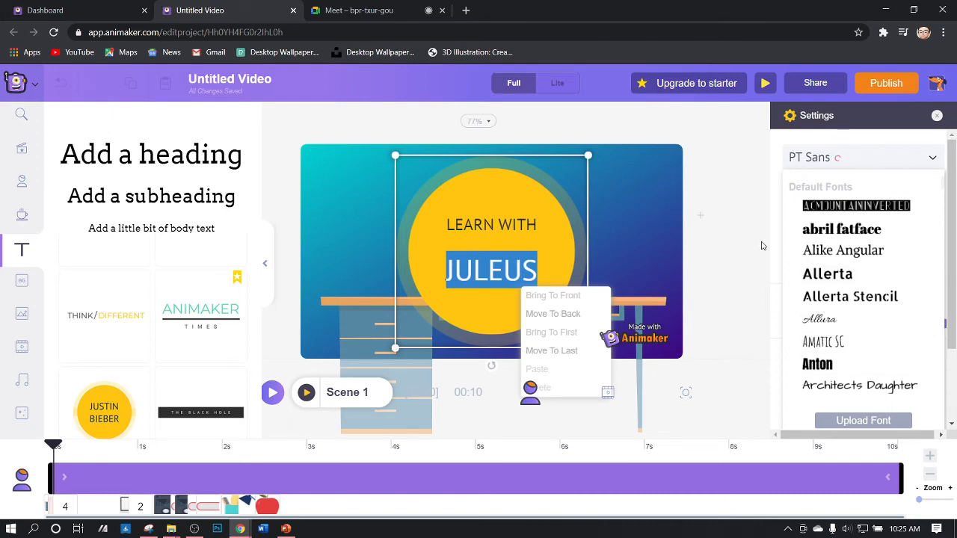
{"action": "left_click", "coordinate": [495, 235]}
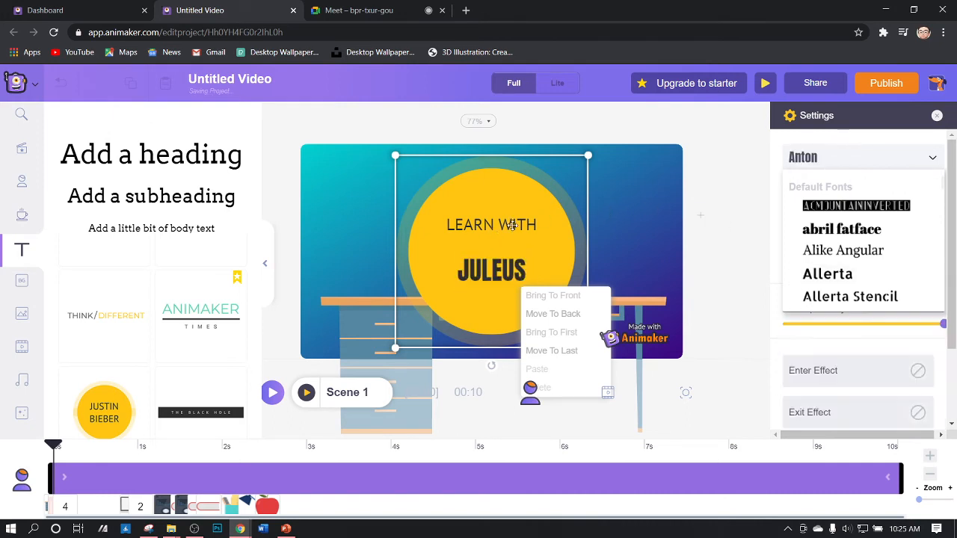
{"action": "double_click", "coordinate": [533, 235]}
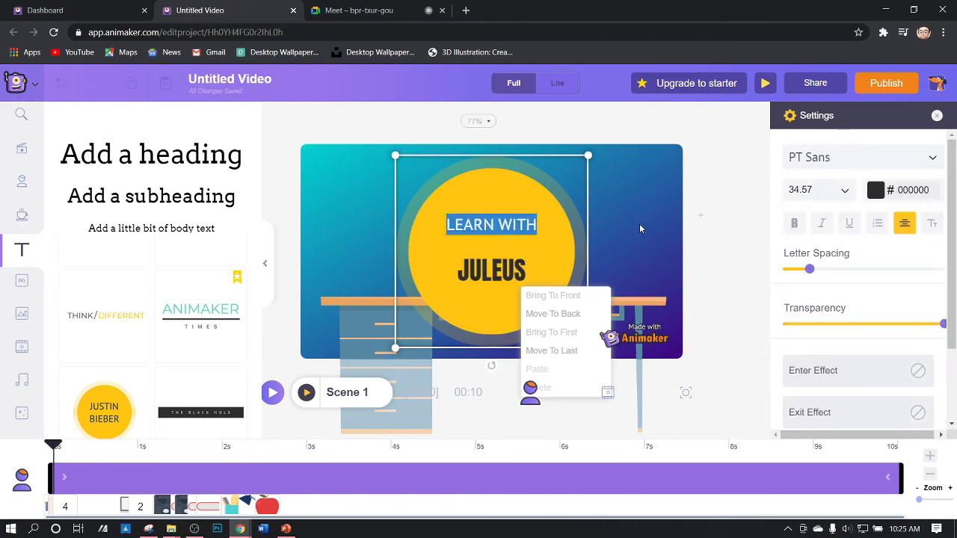
{"action": "left_click", "coordinate": [901, 163]}
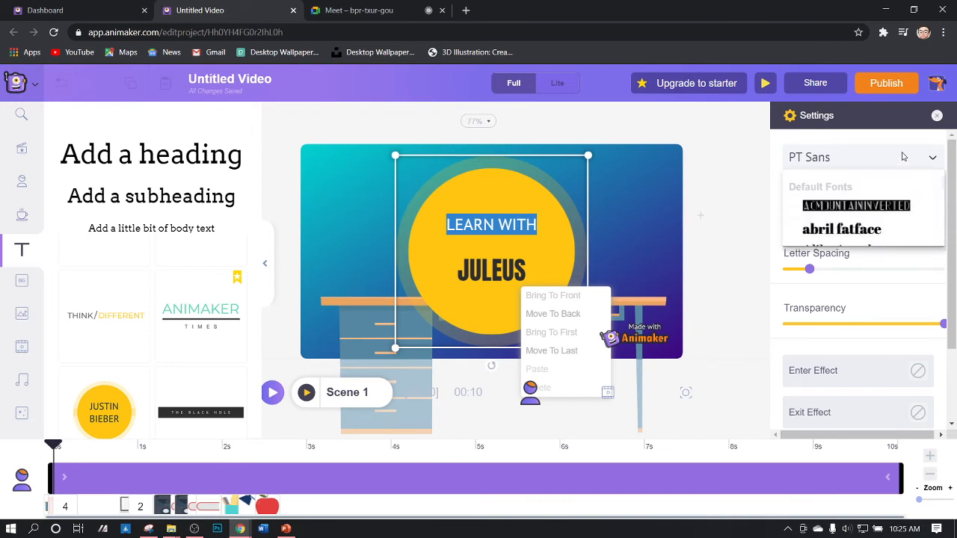
{"action": "left_click", "coordinate": [736, 194]}
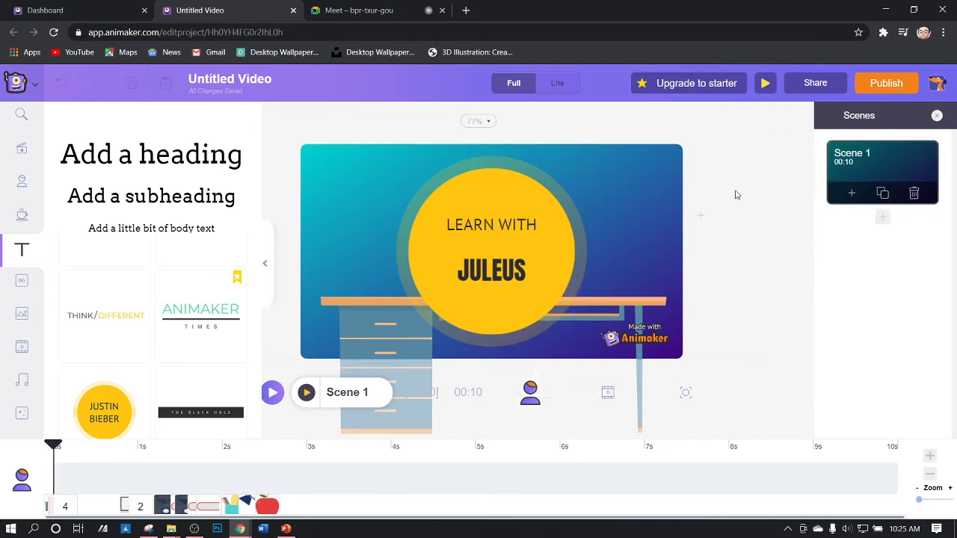
Give the yellow circle text block the Pop Center enter effect, starting at about 3.5 seconds and lasting about 1.2 seconds.
{"action": "left_click", "coordinate": [574, 232]}
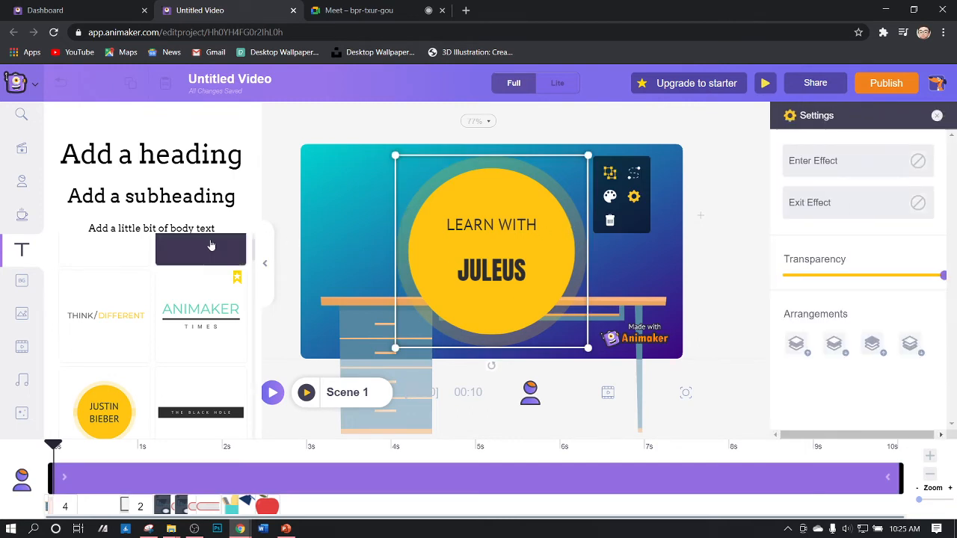
{"action": "left_click", "coordinate": [849, 163]}
{"action": "scroll", "coordinate": [842, 346], "scroll_direction": "down", "scroll_amount": 1}
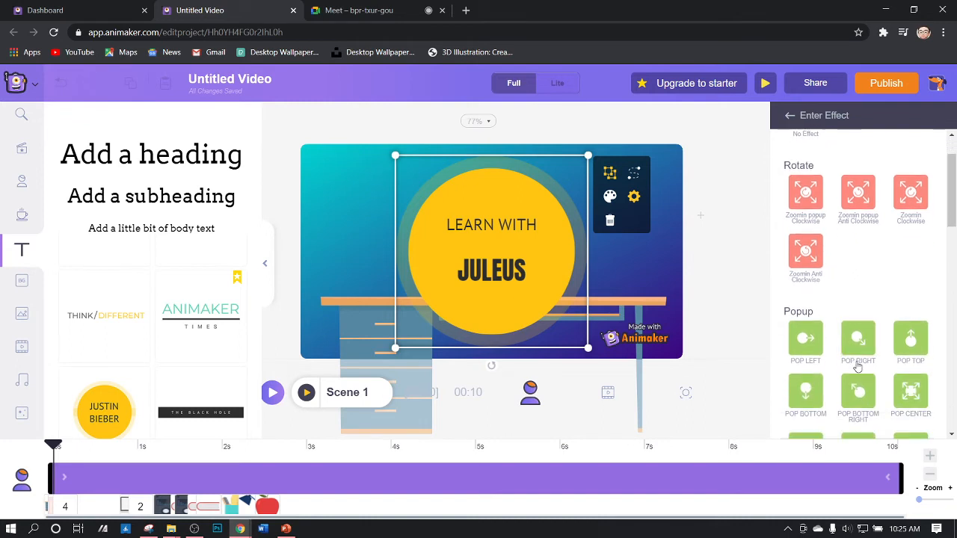
{"action": "left_click", "coordinate": [911, 389]}
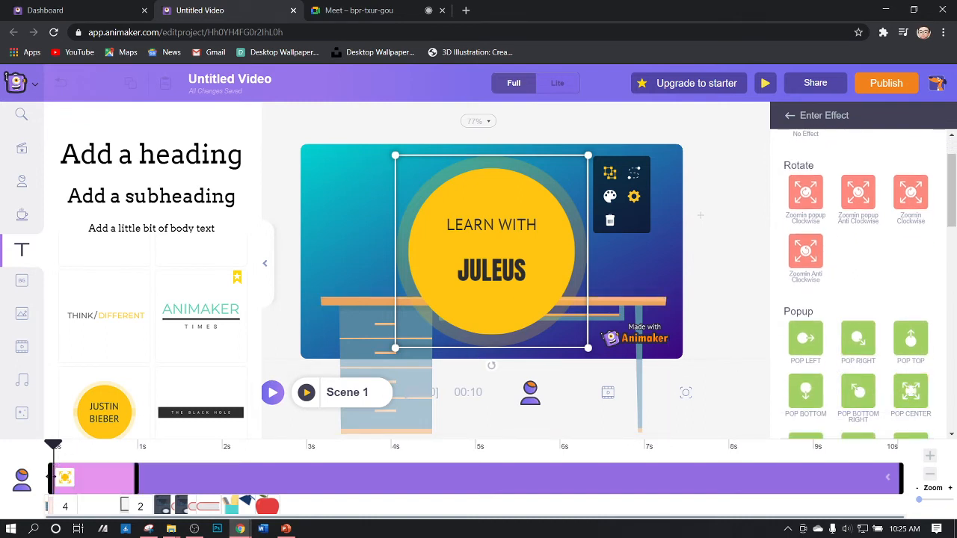
{"action": "left_click_drag", "start_coordinate": [49, 476], "coordinate": [310, 487]}
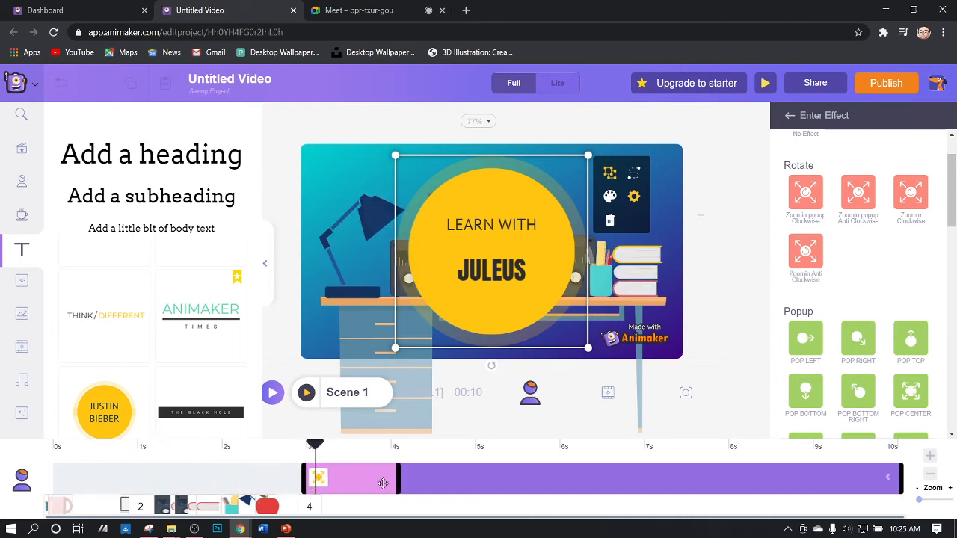
{"action": "left_click_drag", "start_coordinate": [398, 482], "coordinate": [407, 482]}
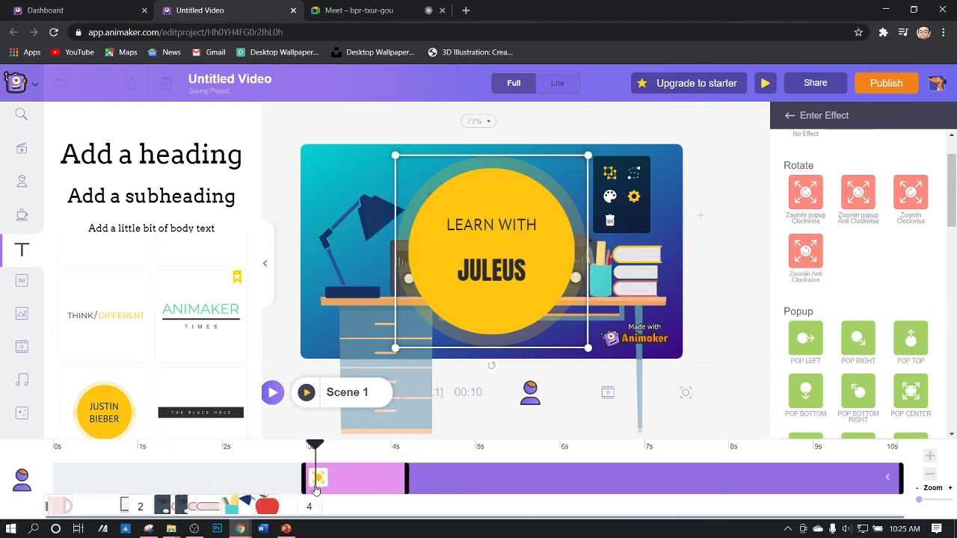
{"action": "left_click_drag", "start_coordinate": [300, 476], "coordinate": [351, 480]}
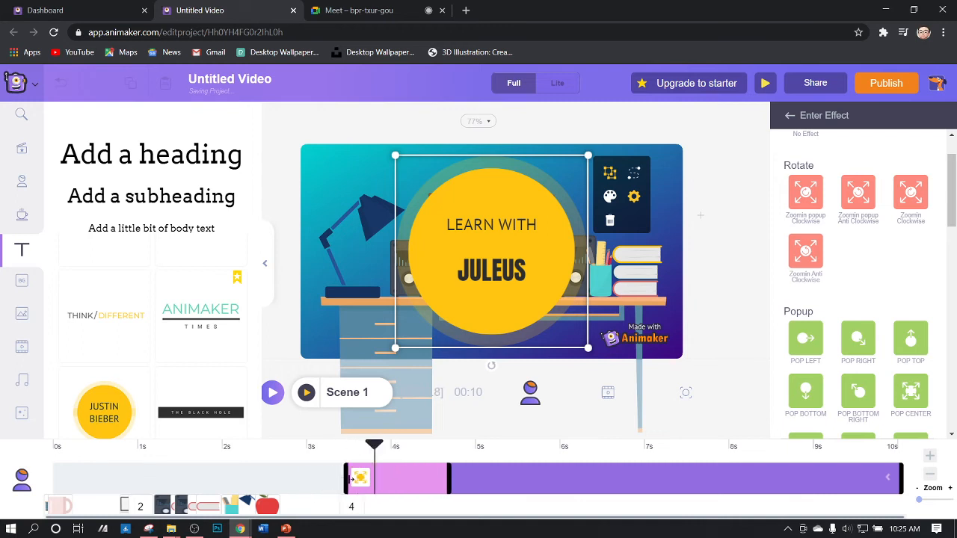
Preview Scene 1 from the beginning to check how the yellow circle title pops in over the desk.
{"action": "left_click_drag", "start_coordinate": [375, 446], "coordinate": [53, 446]}
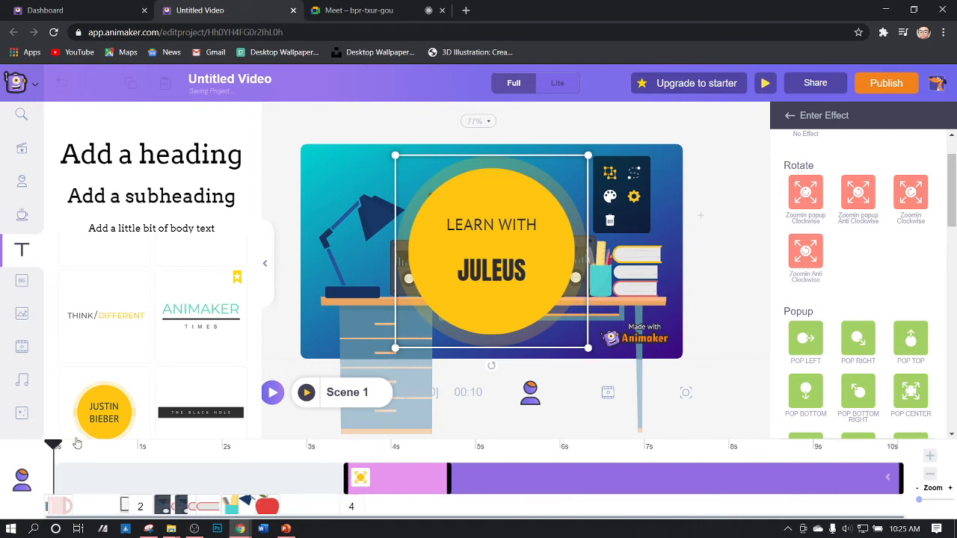
{"action": "left_click", "coordinate": [273, 393]}
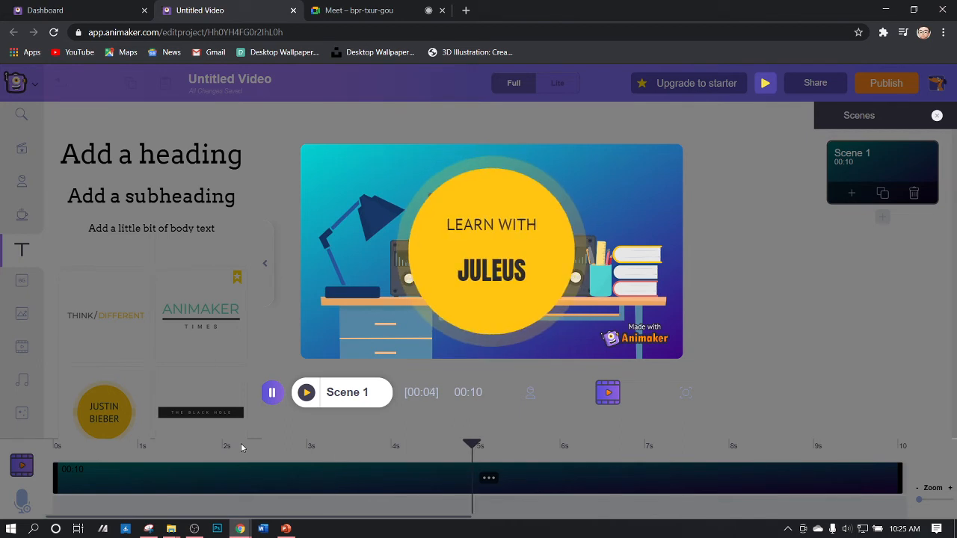
{"action": "left_click", "coordinate": [272, 392]}
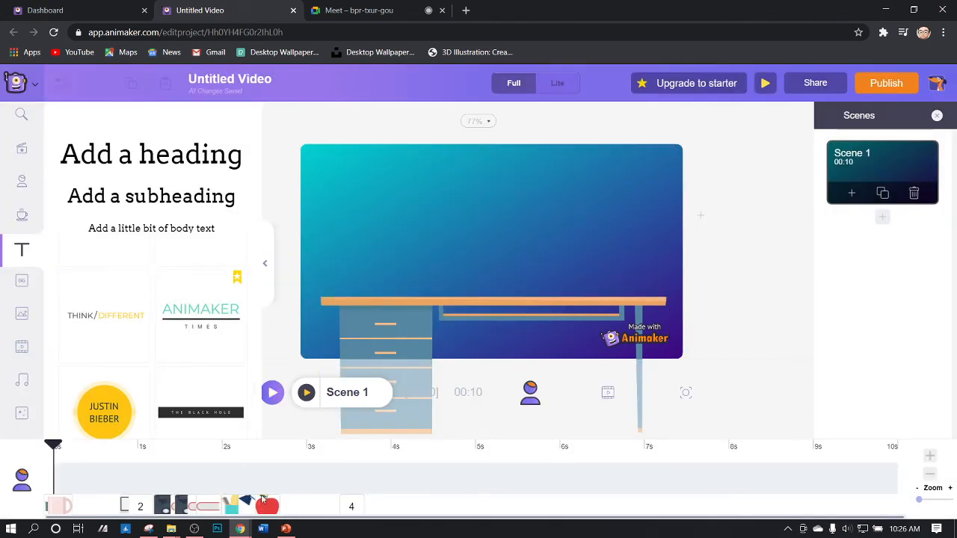
Add another yellow circle text template to the scene and recolour its outer ring, trying blue before a lighter yellow.
{"action": "left_click", "coordinate": [103, 412]}
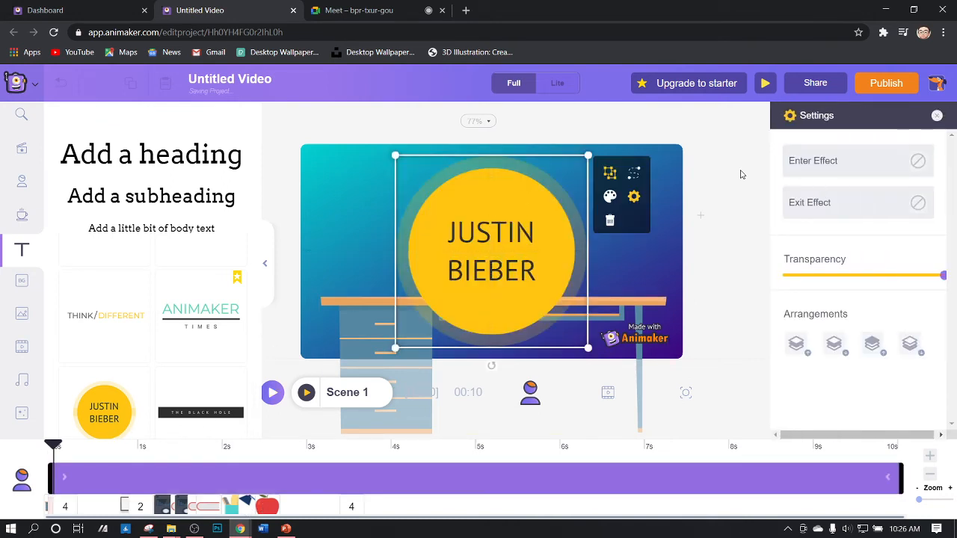
{"action": "left_click", "coordinate": [610, 198]}
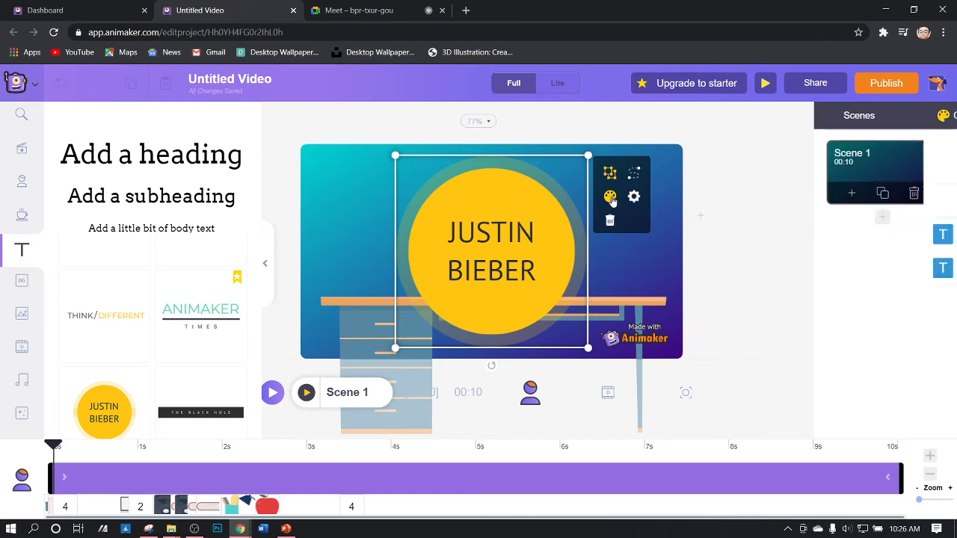
{"action": "left_click", "coordinate": [940, 169]}
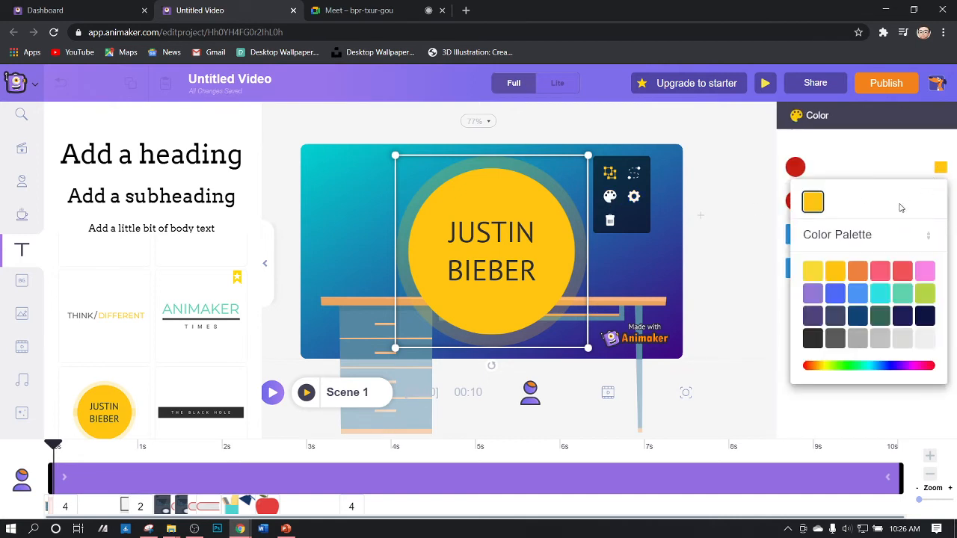
{"action": "left_click", "coordinate": [836, 294]}
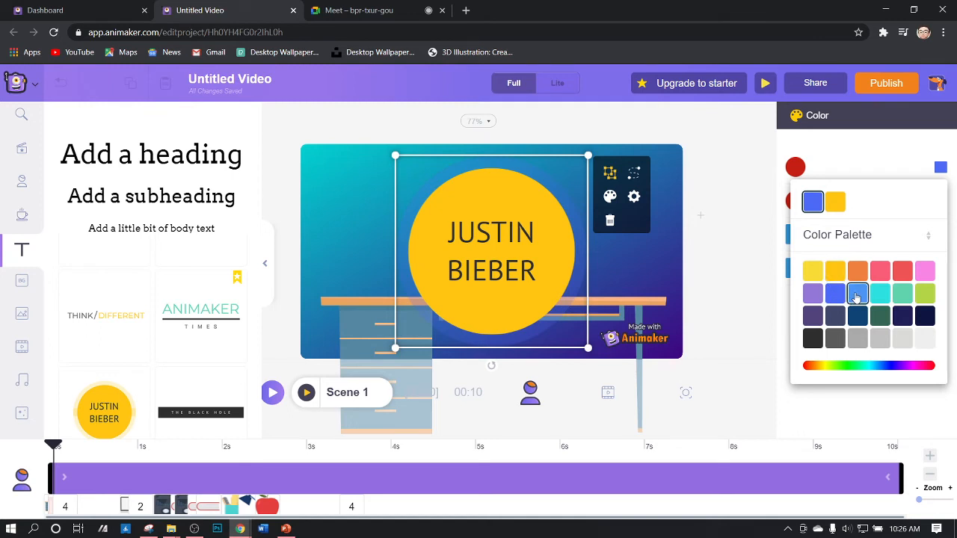
{"action": "left_click", "coordinate": [813, 272]}
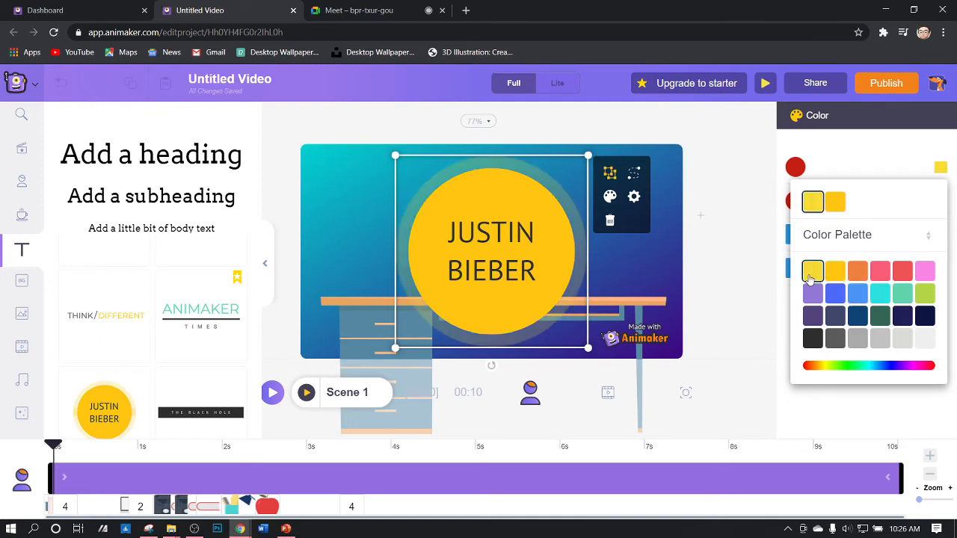
{"action": "left_click", "coordinate": [722, 271]}
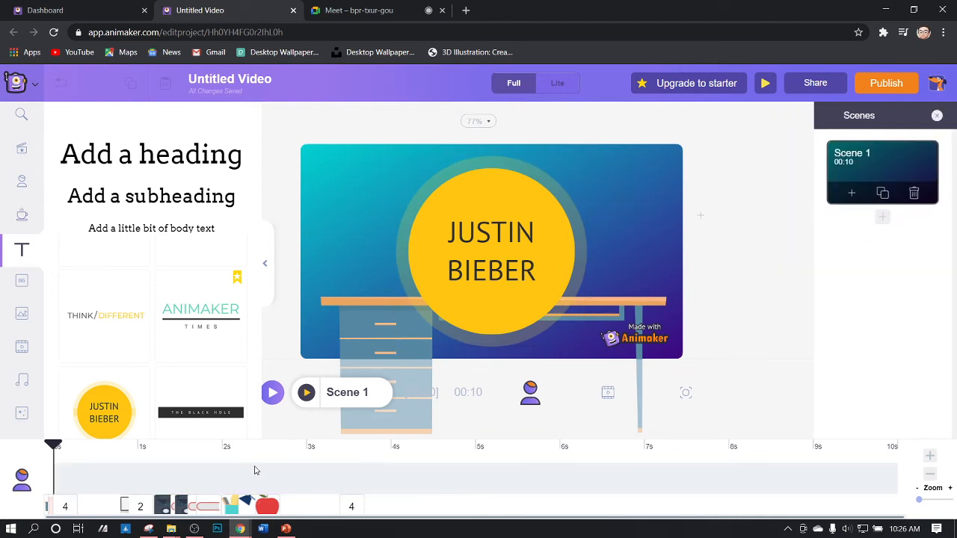
Clear the first text line of the newly added circle template and delete the whole template from the scene.
{"action": "left_click_drag", "start_coordinate": [54, 452], "coordinate": [188, 449]}
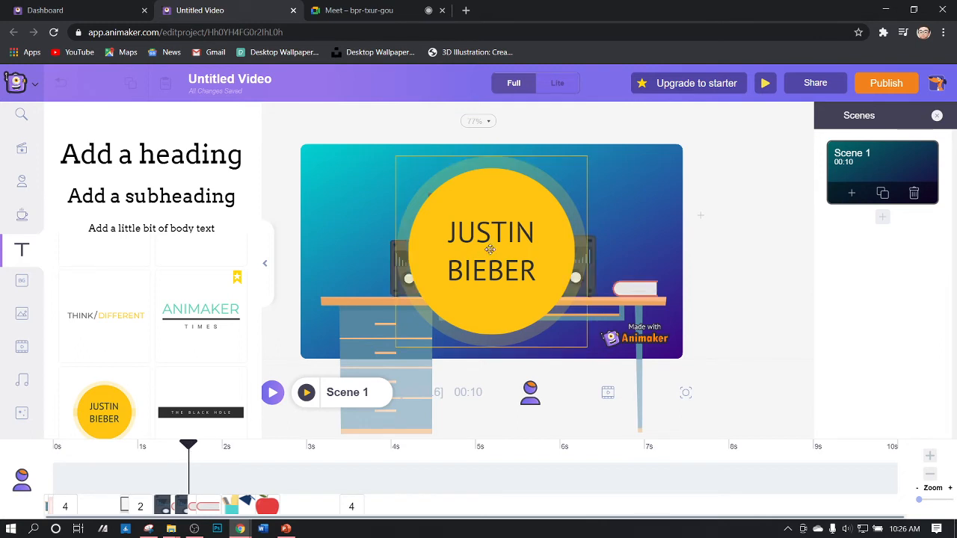
{"action": "double_click", "coordinate": [492, 249]}
{"action": "key", "text": "BackSpace"}
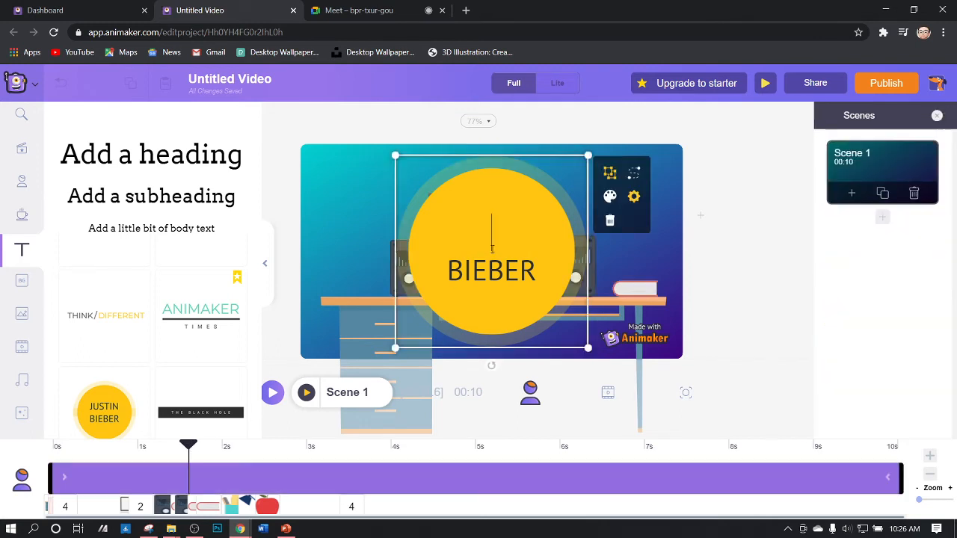
{"action": "left_click", "coordinate": [542, 155]}
{"action": "left_click", "coordinate": [539, 162]}
{"action": "key", "text": "Delete"}
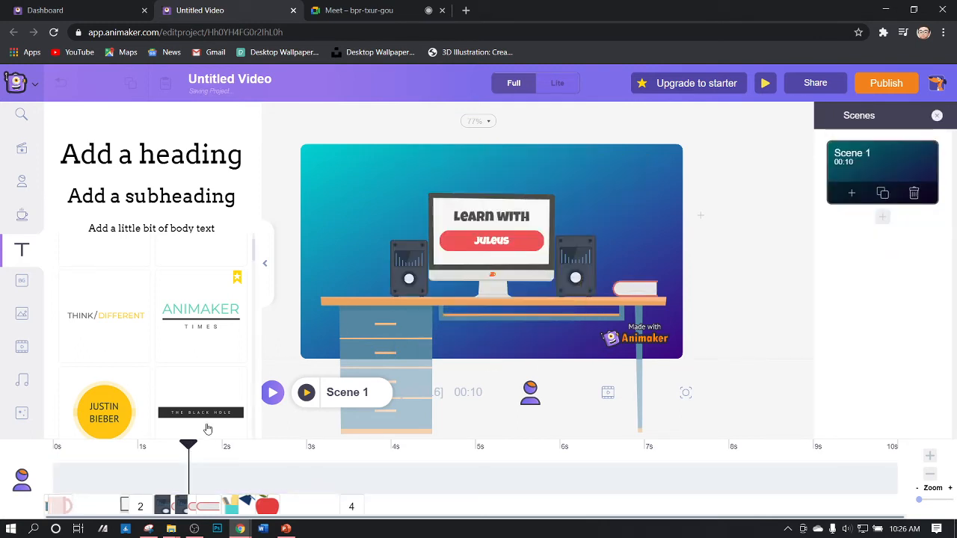
Move the playhead to about 3.5 seconds and search the asset library for YOUTUBE and for SUBSCRIBE.
{"action": "left_click_drag", "start_coordinate": [192, 449], "coordinate": [349, 453]}
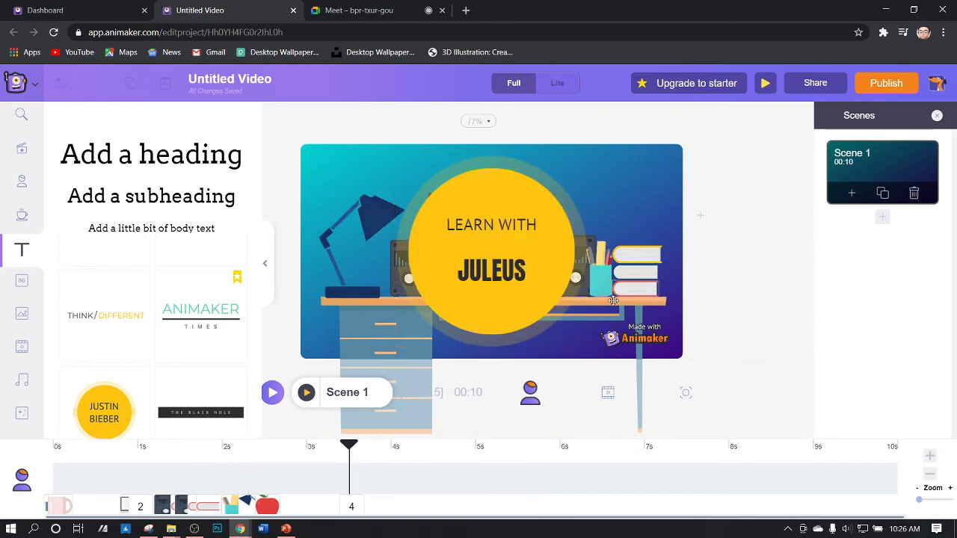
{"action": "left_click", "coordinate": [21, 117]}
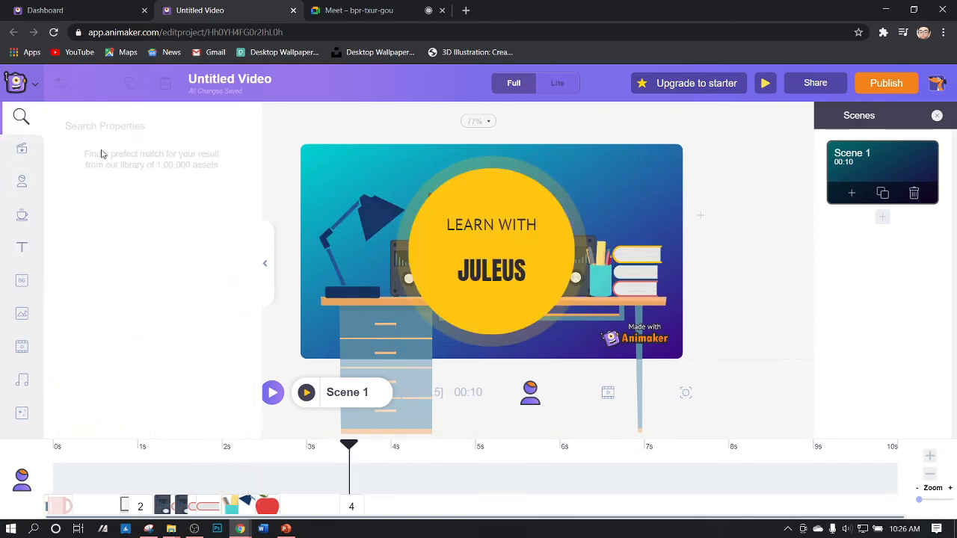
{"action": "left_click", "coordinate": [98, 125]}
{"action": "type", "text": "YOUTUBE"}
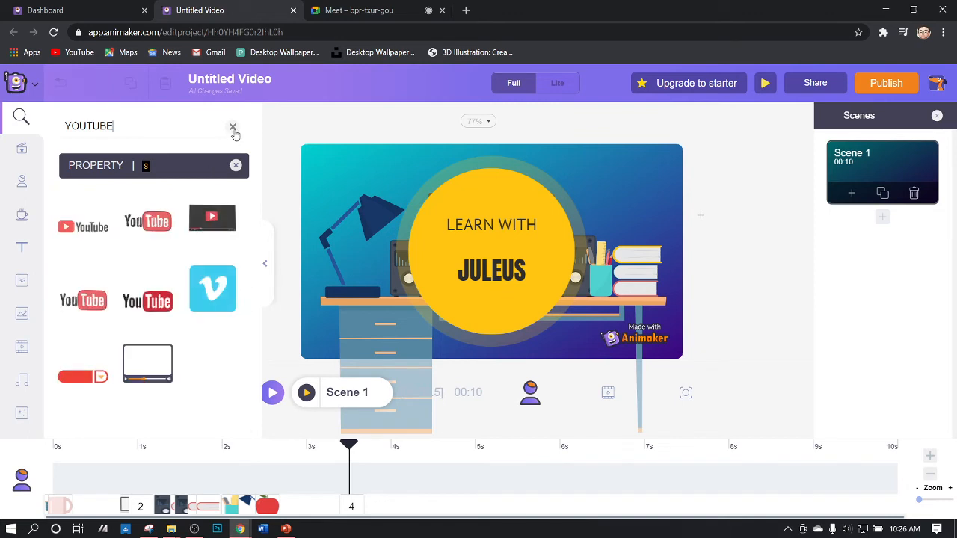
{"action": "left_click", "coordinate": [232, 128]}
{"action": "type", "text": "SUBSCRIBE"}
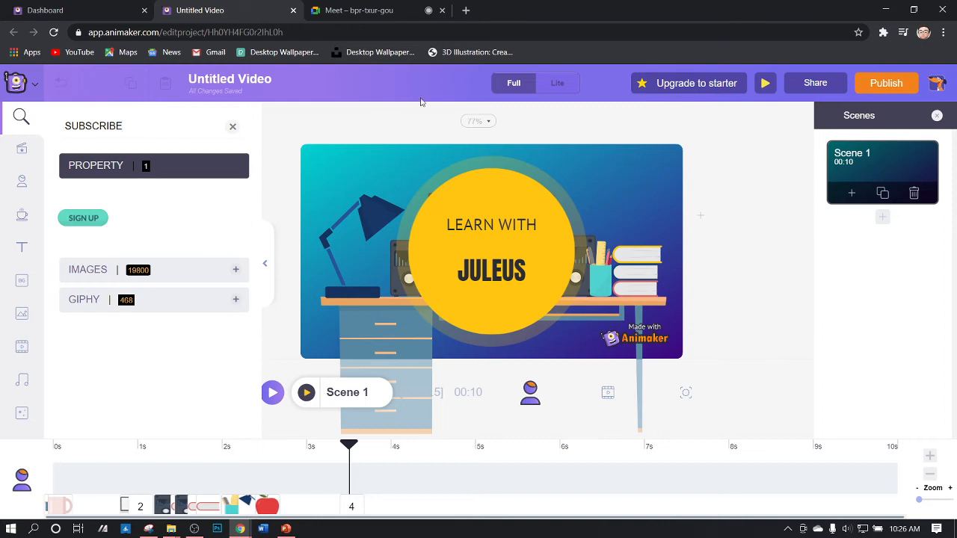
Search Google Images for SUBSCRIBE PNG in a new browser tab.
{"action": "left_click", "coordinate": [464, 11]}
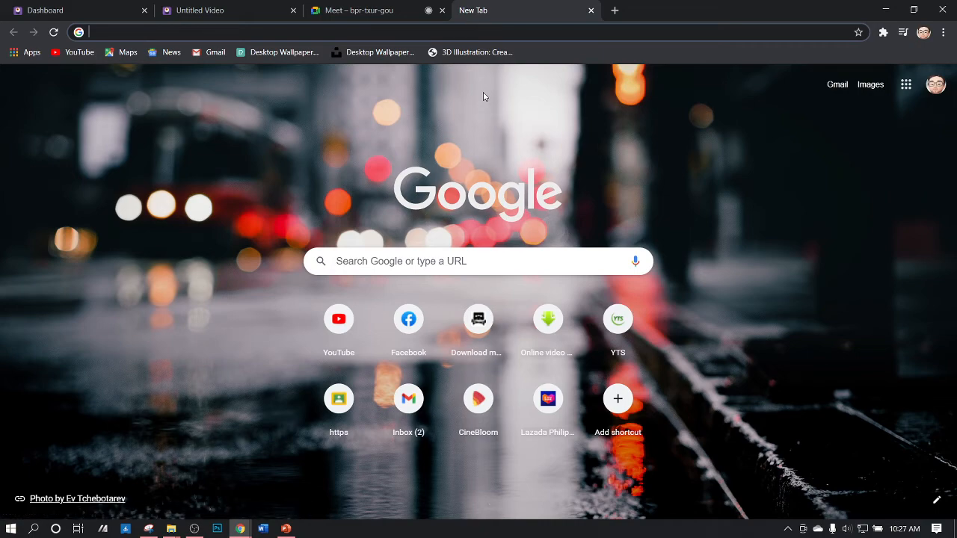
{"action": "type", "text": "SCU"}
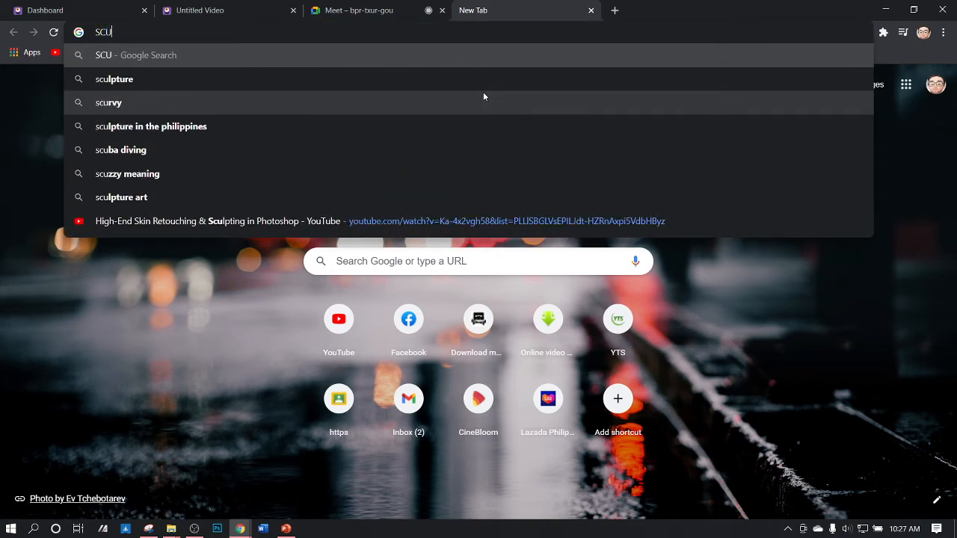
{"action": "key", "text": "BackSpace"}
{"action": "key", "text": "BackSpace"}
{"action": "type", "text": "UBSCR"}
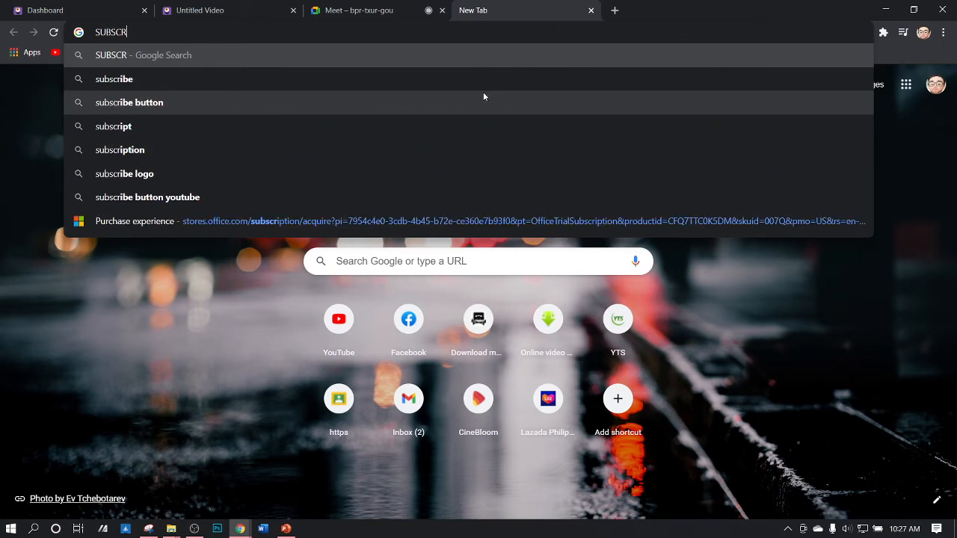
{"action": "type", "text": "IBE PNG"}
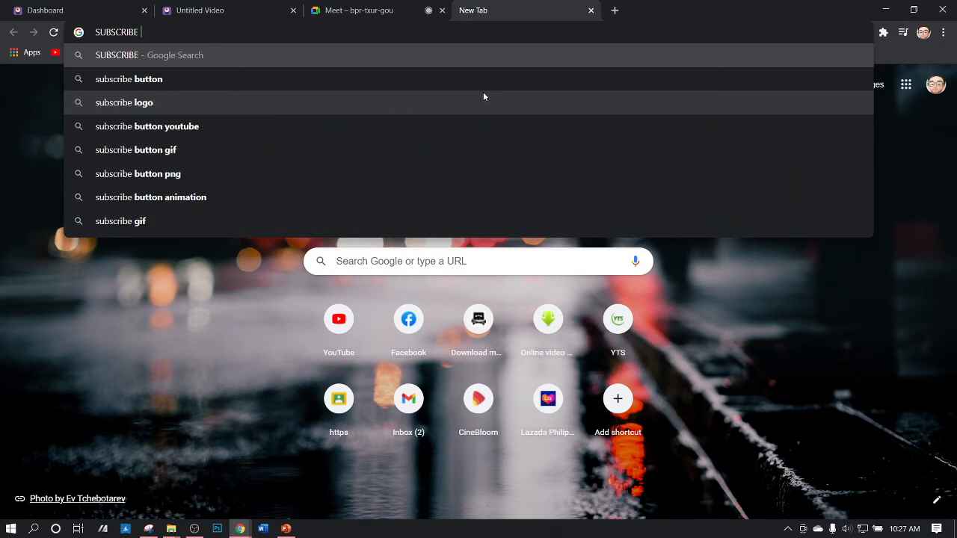
{"action": "key", "text": "Return"}
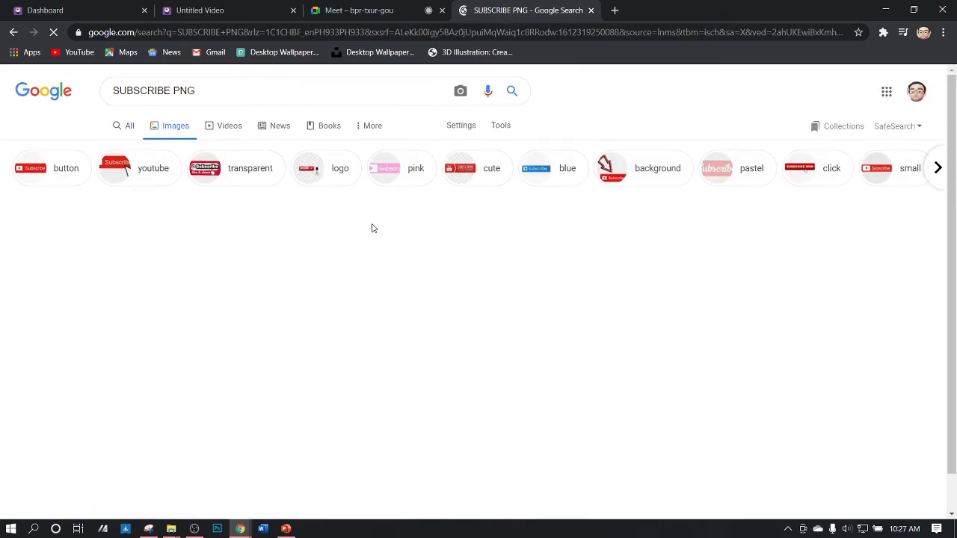
Browse the subscribe button images and open the preview of the red rectangular one from PNG Mart.
{"action": "scroll", "coordinate": [397, 247], "scroll_direction": "down", "scroll_amount": 3}
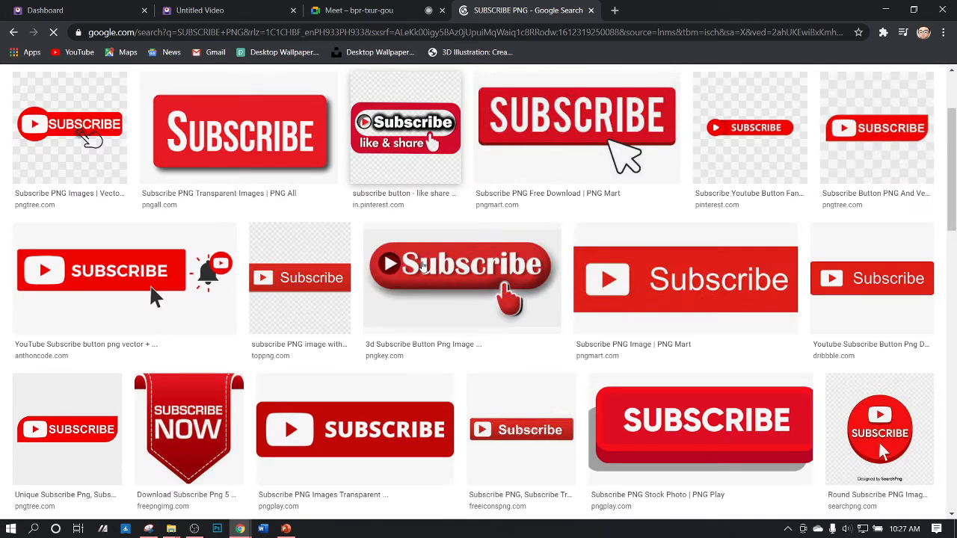
{"action": "left_click", "coordinate": [315, 278]}
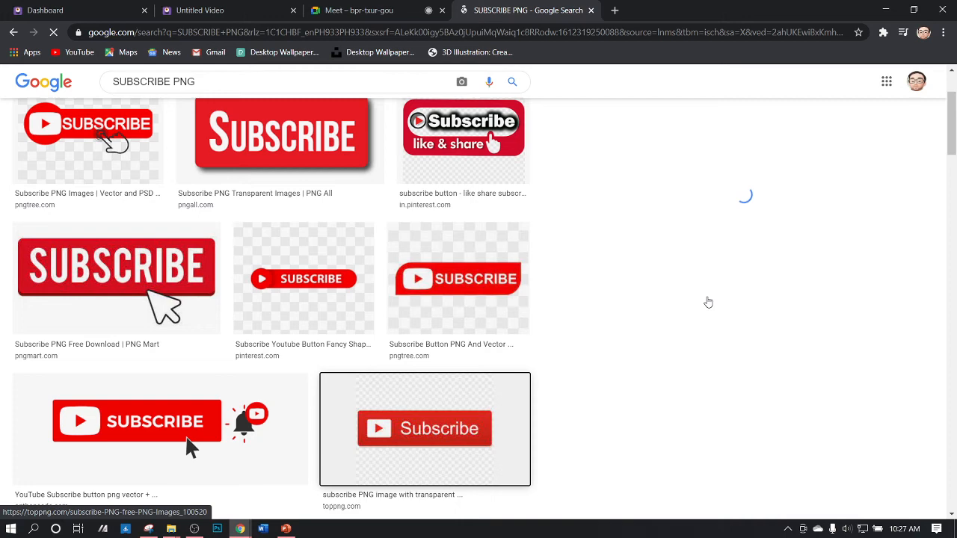
{"action": "scroll", "coordinate": [271, 329], "scroll_direction": "up", "scroll_amount": 2}
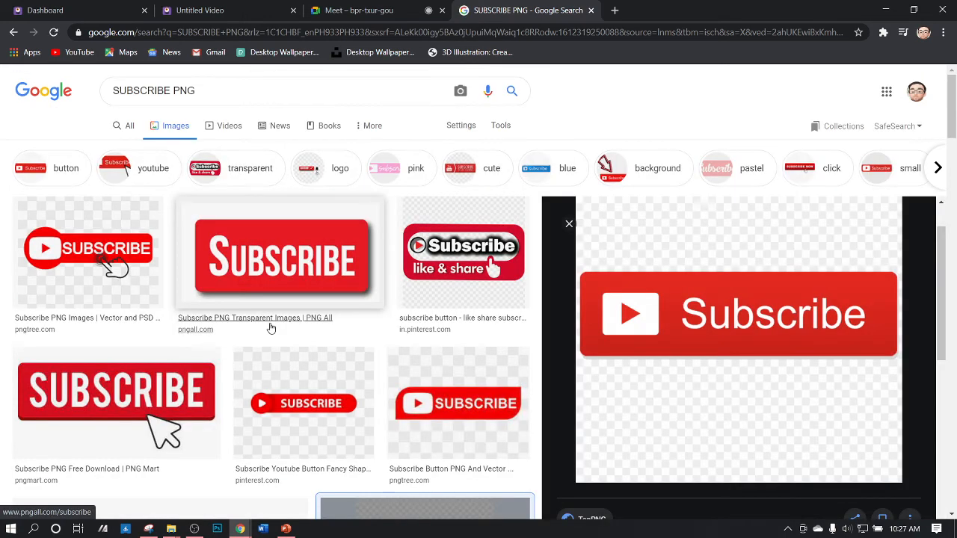
{"action": "scroll", "coordinate": [272, 329], "scroll_direction": "down", "scroll_amount": 5}
{"action": "left_click", "coordinate": [410, 285]}
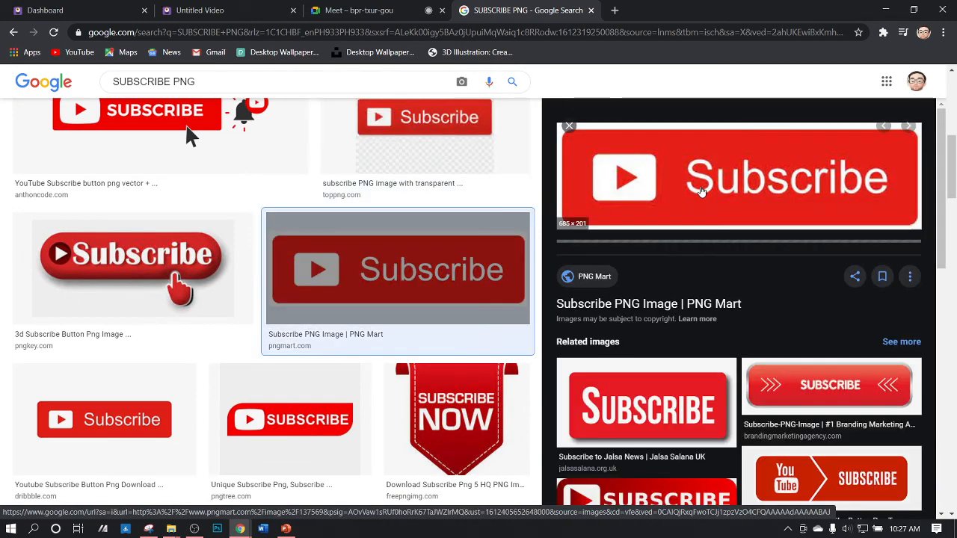
Save the PNG Mart Subscribe image as unnamed.png in the 2021 NORSU Webinar folder under Documents.
{"action": "right_click", "coordinate": [700, 190]}
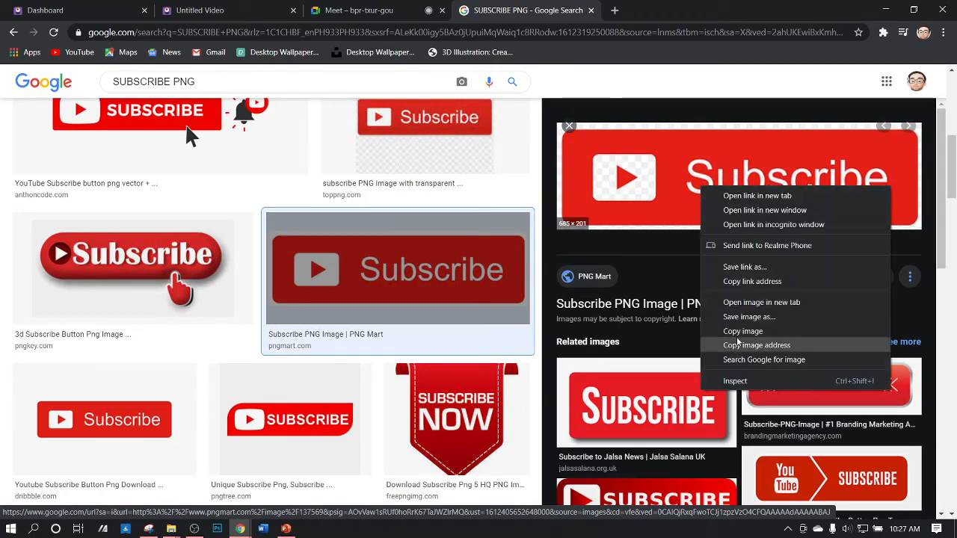
{"action": "left_click", "coordinate": [747, 318]}
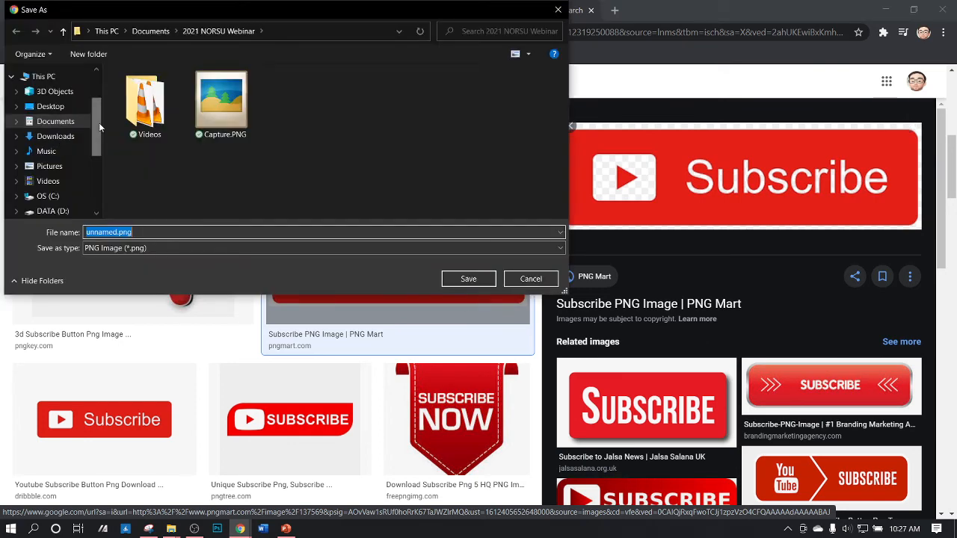
{"action": "left_click", "coordinate": [55, 122]}
{"action": "double_click", "coordinate": [164, 91]}
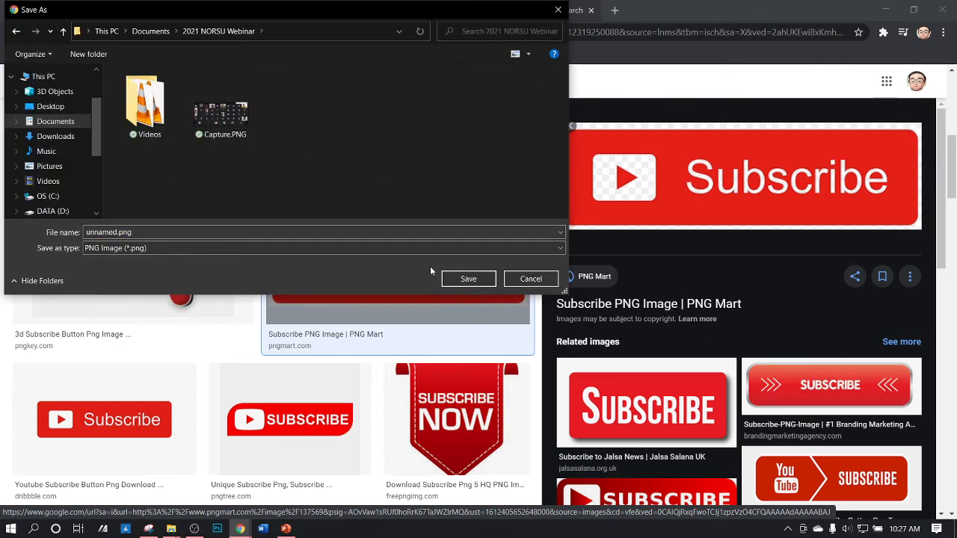
{"action": "left_click", "coordinate": [466, 279]}
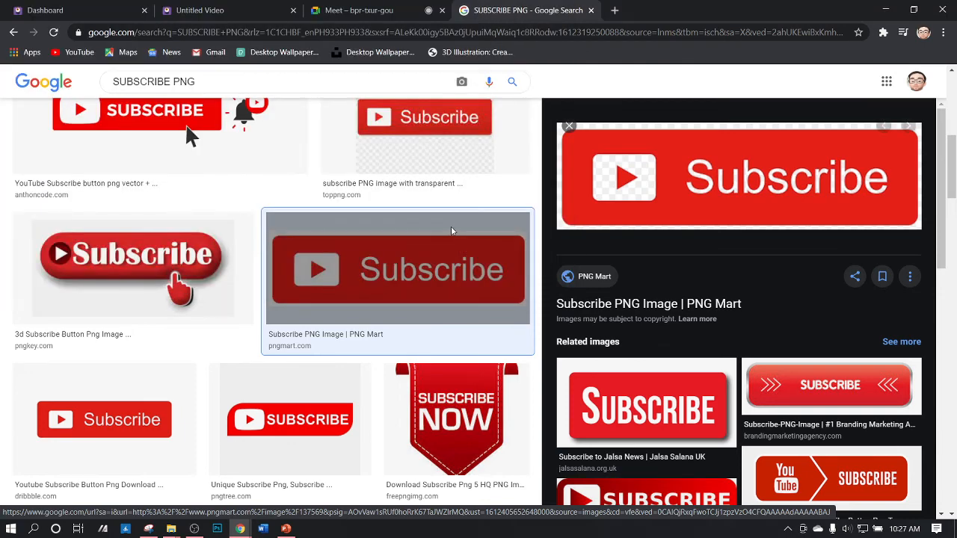
Switch back to the Animaker project, clear the SUBSCRIBE asset search and show the uploaded images.
{"action": "key", "text": "ctrl+2"}
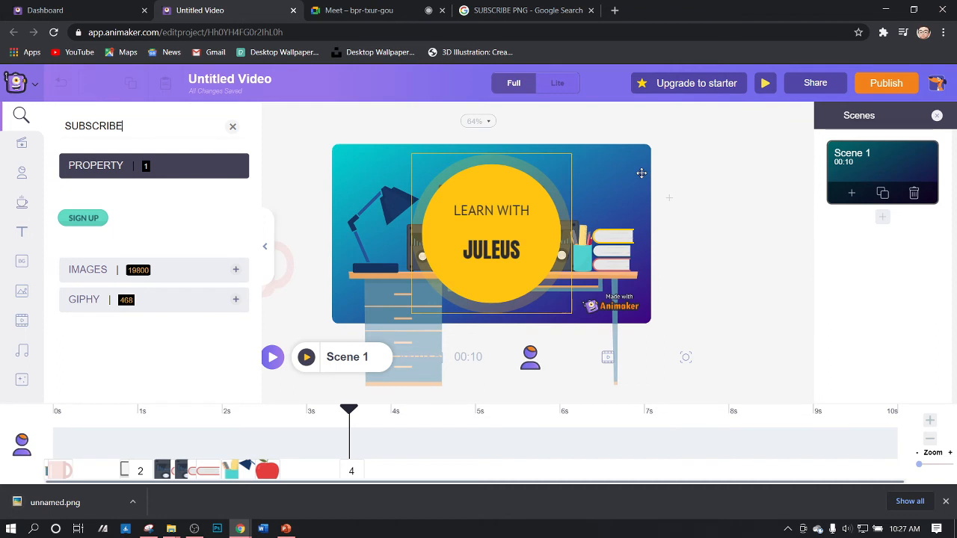
{"action": "left_click", "coordinate": [232, 125]}
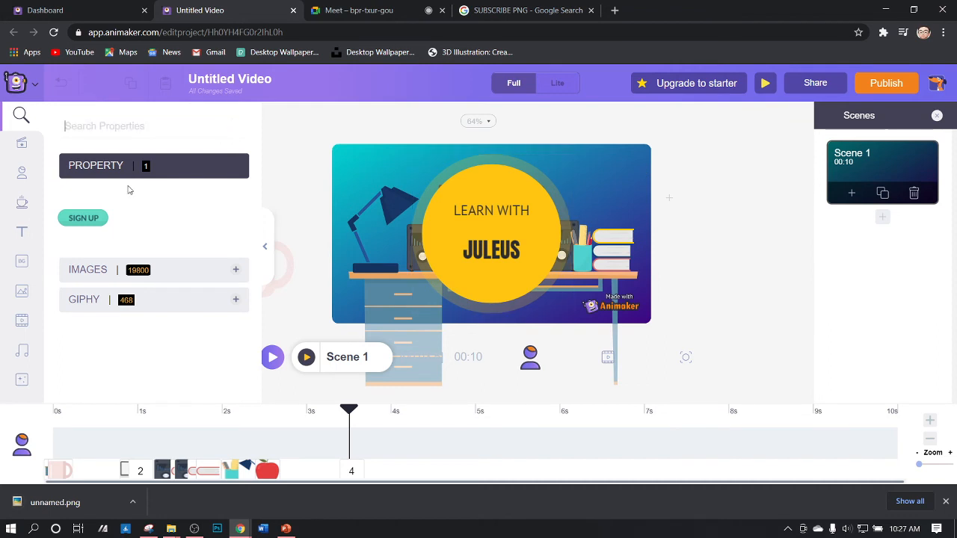
{"action": "left_click", "coordinate": [22, 291]}
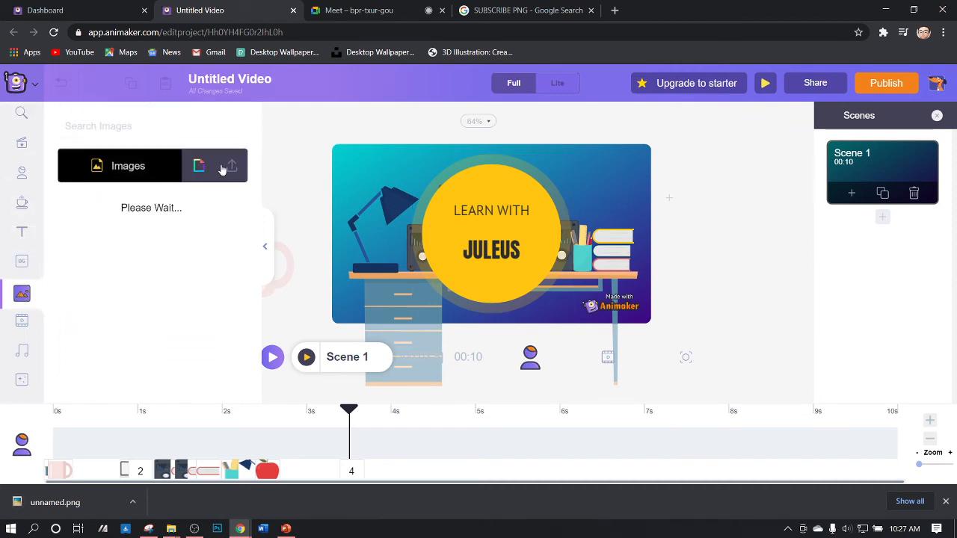
{"action": "left_click", "coordinate": [228, 167]}
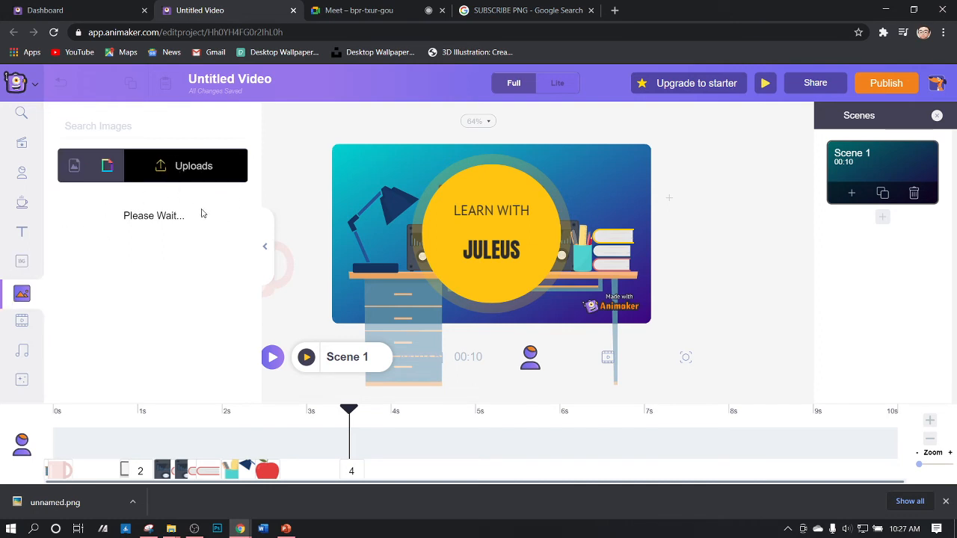
Check the stock images, GIPHY stickers and uploaded images for a place to add a custom picture.
{"action": "left_click", "coordinate": [77, 169]}
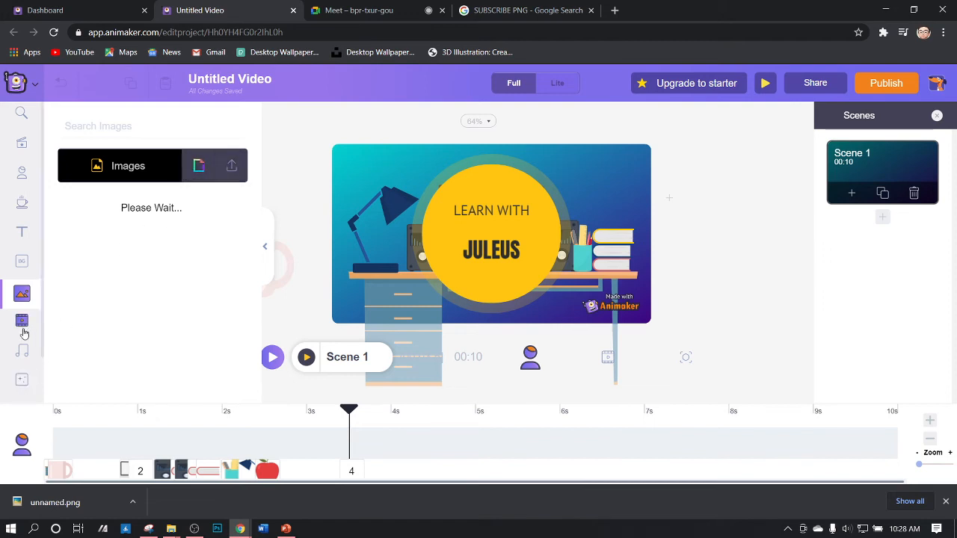
{"action": "left_click", "coordinate": [230, 168]}
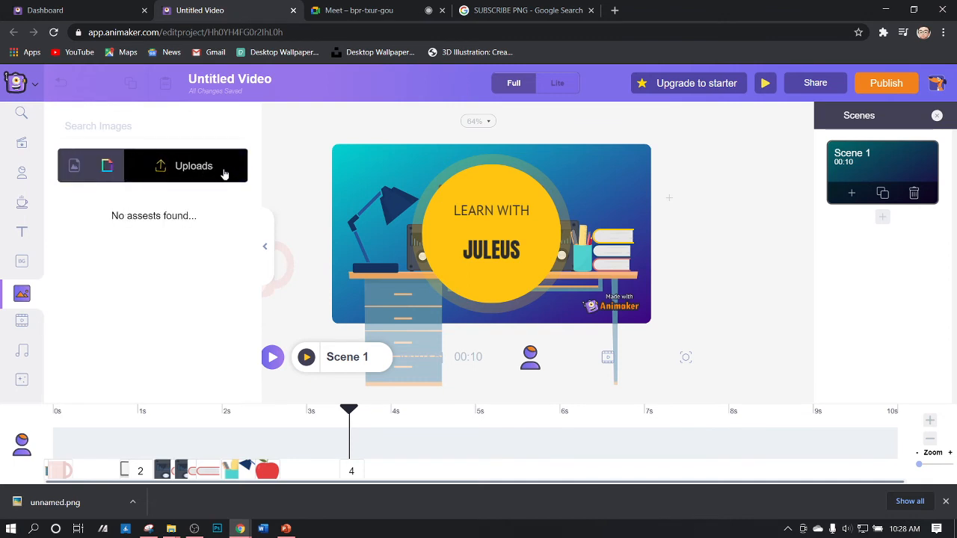
{"action": "left_click", "coordinate": [108, 173]}
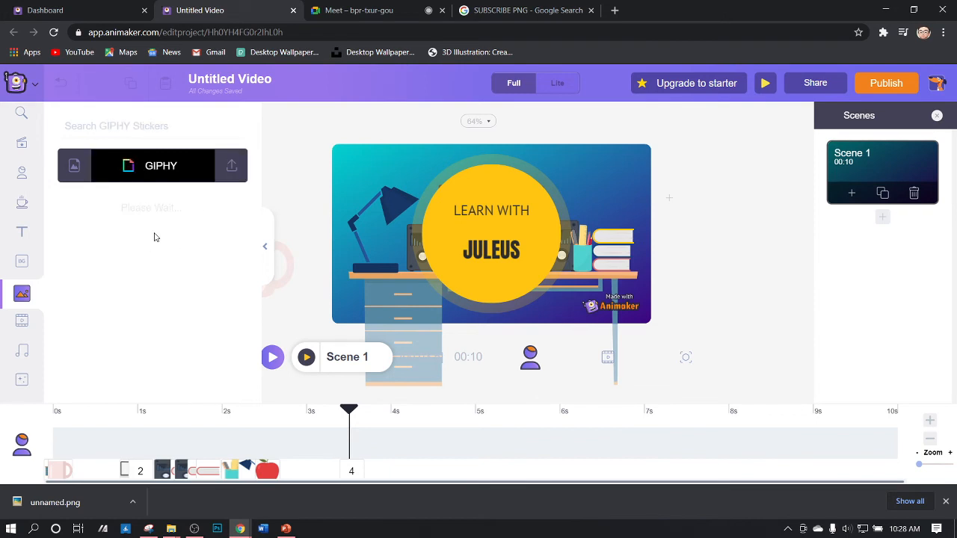
{"action": "left_click", "coordinate": [80, 169]}
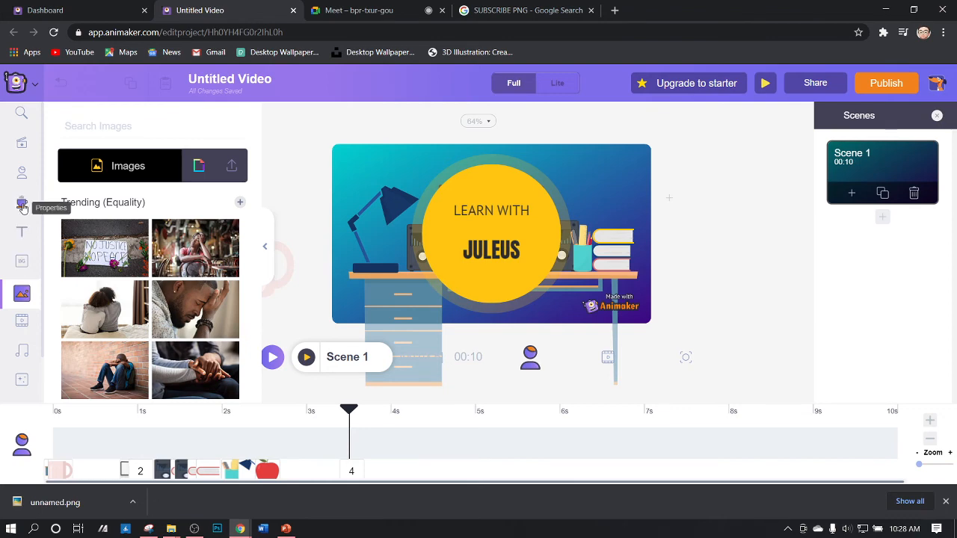
{"action": "scroll", "coordinate": [95, 389], "scroll_direction": "down", "scroll_amount": 4}
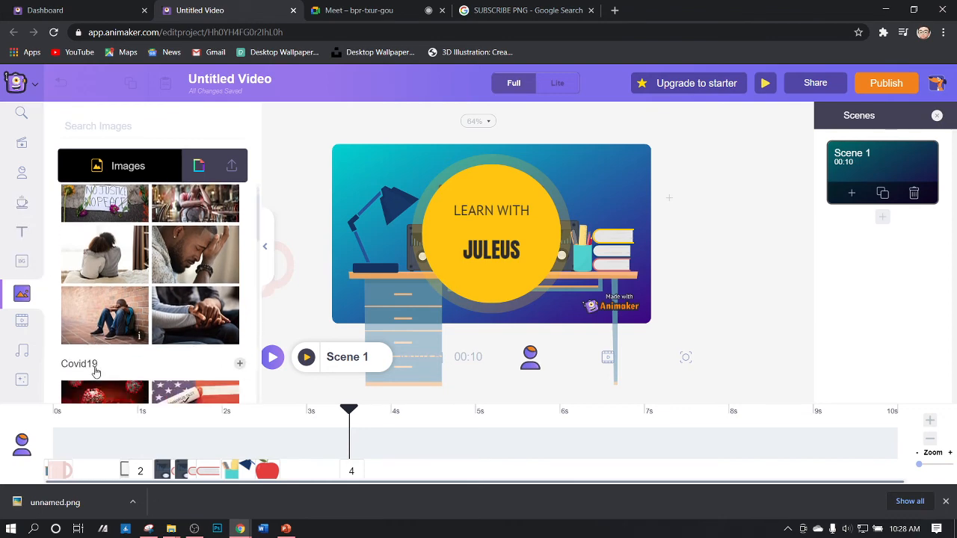
{"action": "left_click", "coordinate": [231, 164]}
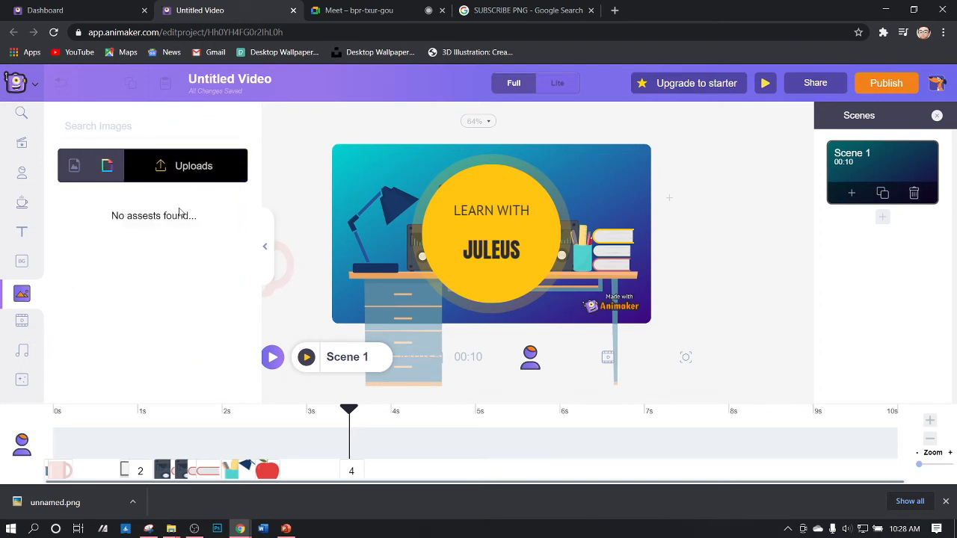
{"action": "left_click", "coordinate": [75, 169]}
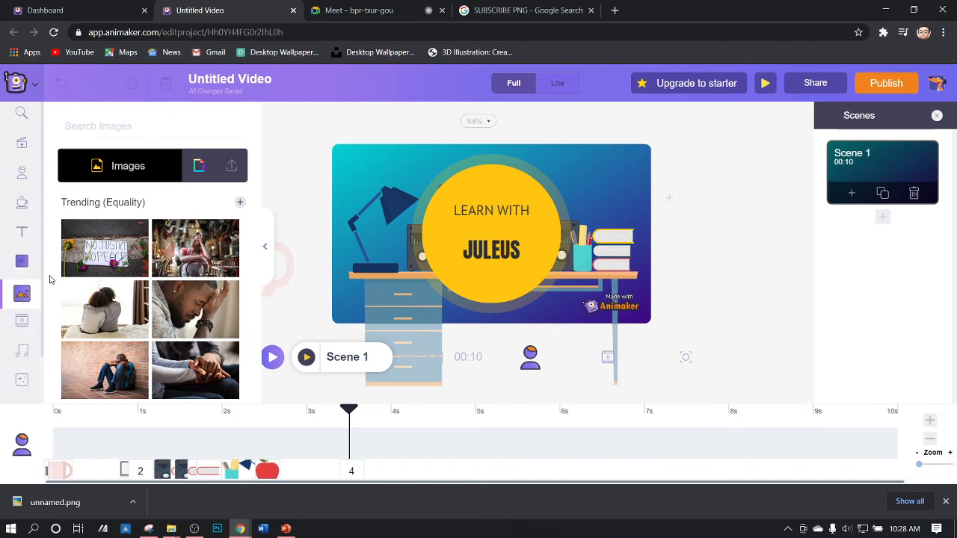
{"action": "scroll", "coordinate": [49, 315], "scroll_direction": "down", "scroll_amount": 3}
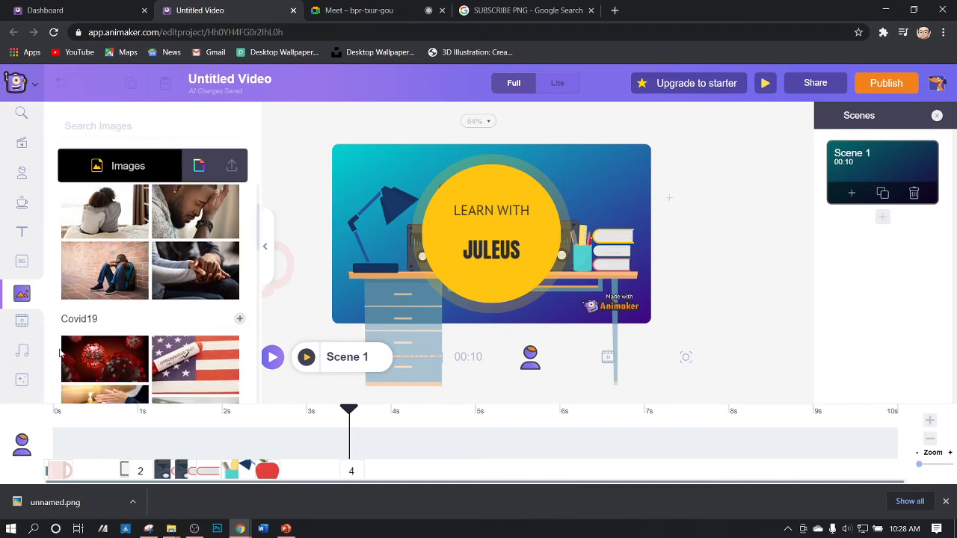
{"action": "left_click", "coordinate": [22, 261]}
{"action": "left_click", "coordinate": [22, 298]}
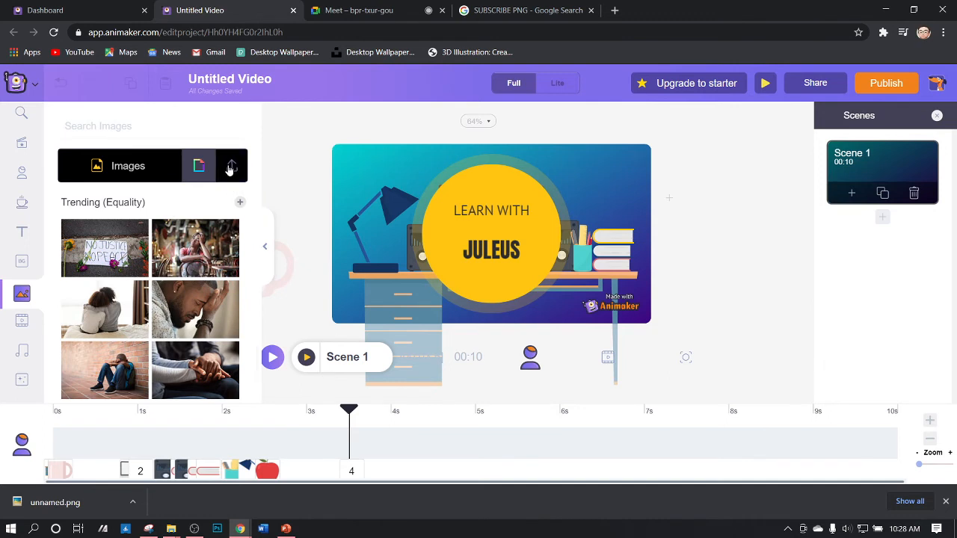
Search the whole asset library for UPLOADS.
{"action": "left_click", "coordinate": [21, 113]}
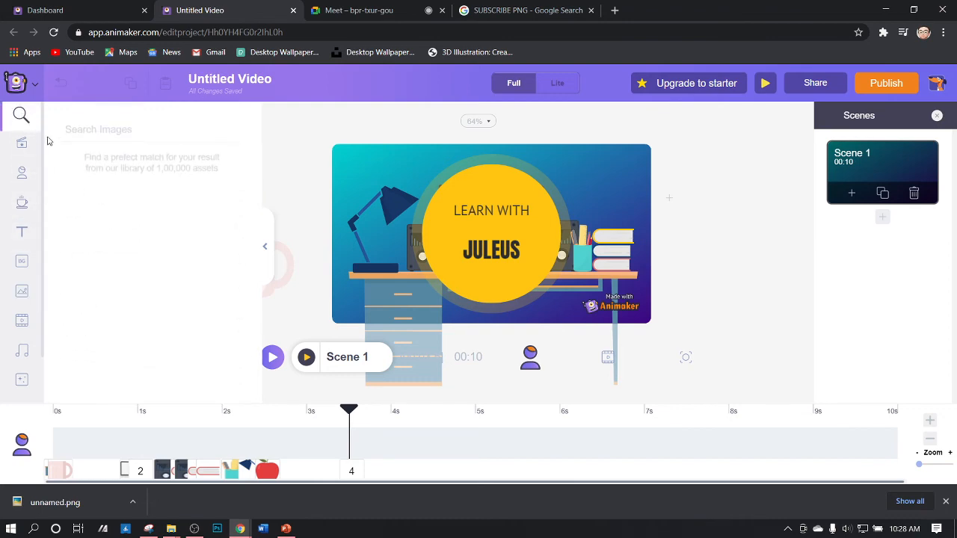
{"action": "type", "text": "upl"}
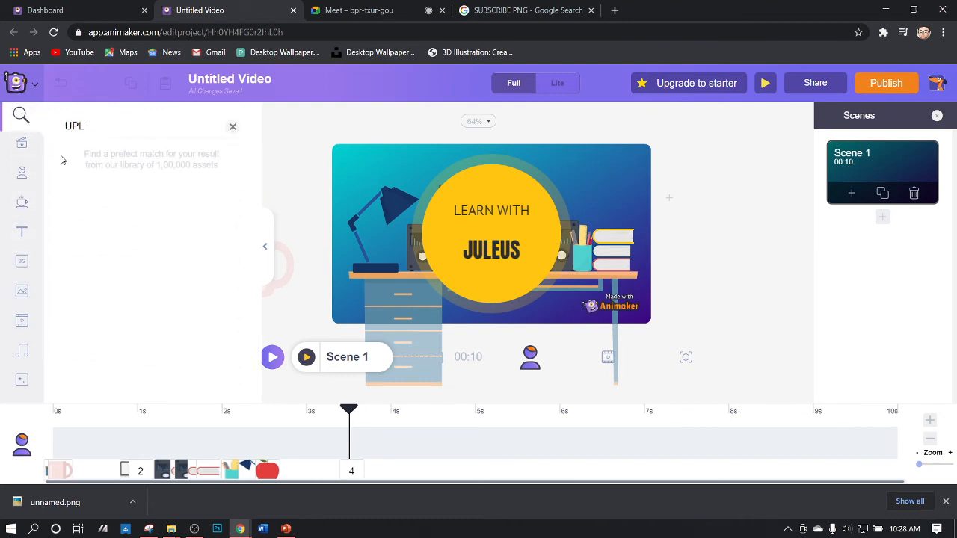
{"action": "type", "text": "oads"}
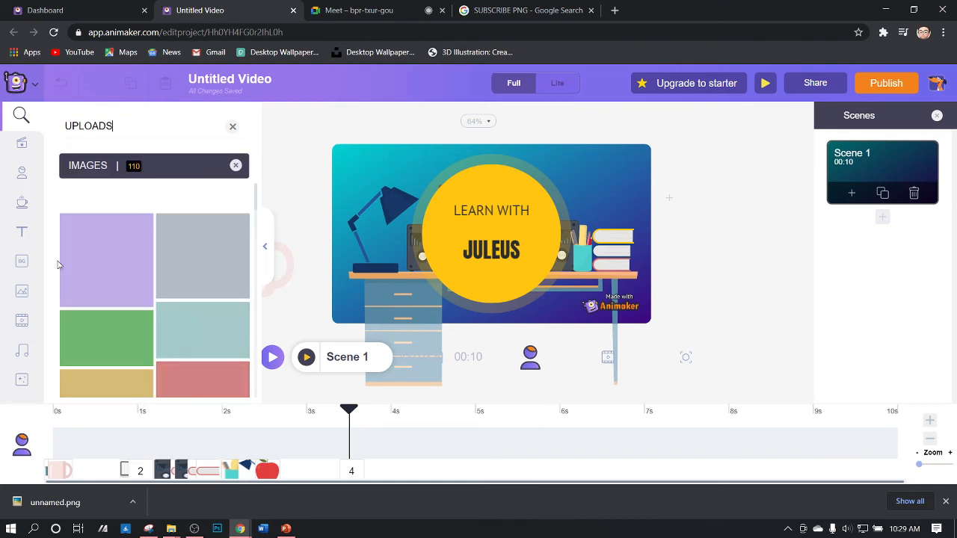
Replace the asset search with YOUTUBE and look through the image results for a subscribe button.
{"action": "left_click", "coordinate": [233, 126]}
{"action": "type", "text": "youtube"}
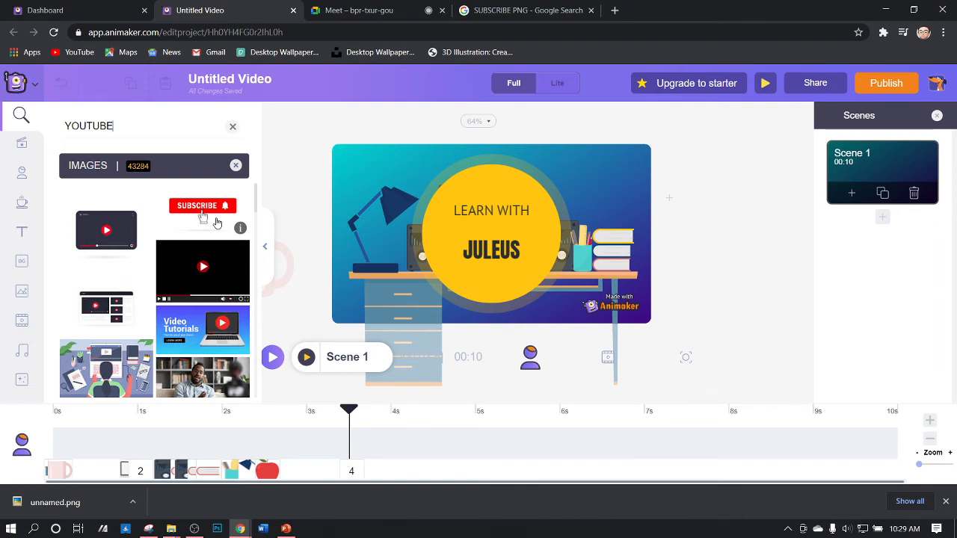
{"action": "scroll", "coordinate": [161, 313], "scroll_direction": "down", "scroll_amount": 2}
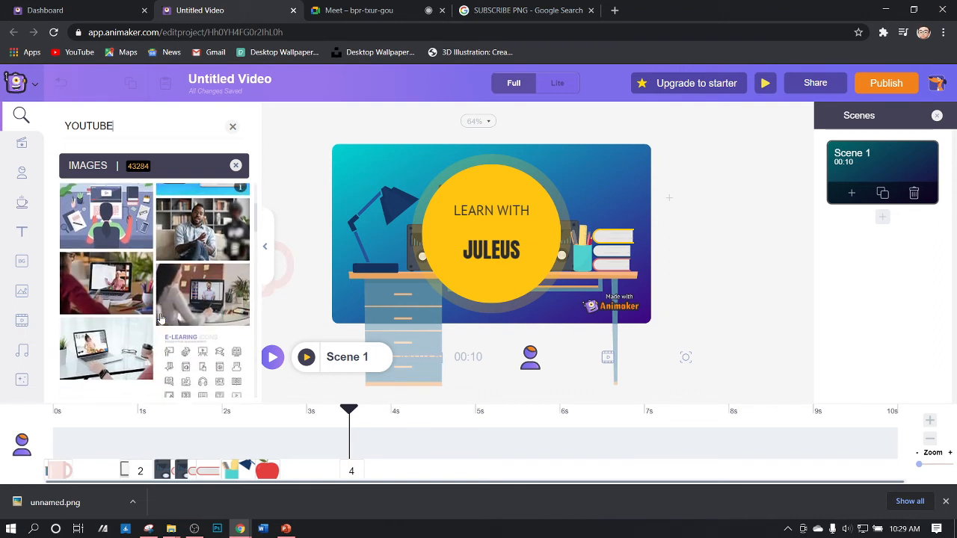
{"action": "scroll", "coordinate": [160, 319], "scroll_direction": "down", "scroll_amount": 10}
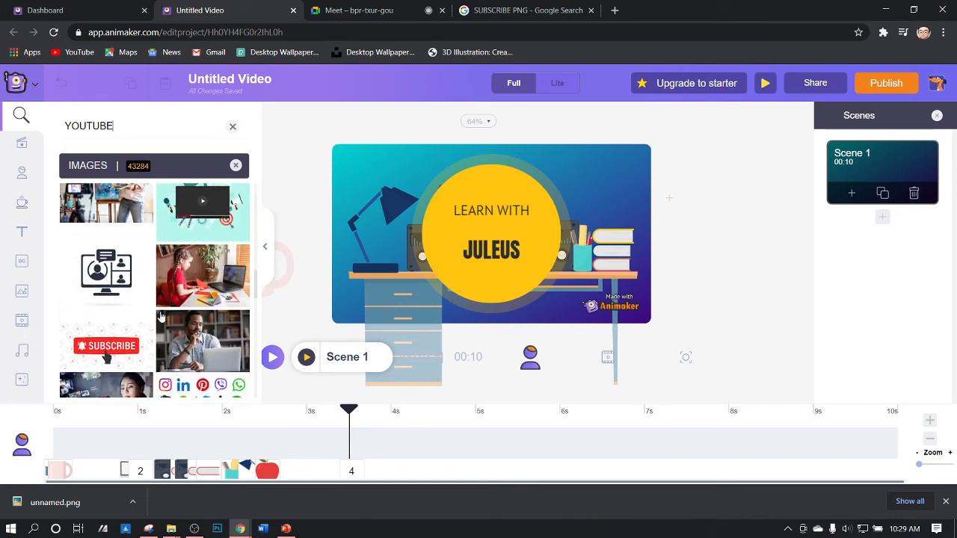
{"action": "scroll", "coordinate": [149, 299], "scroll_direction": "down", "scroll_amount": 10}
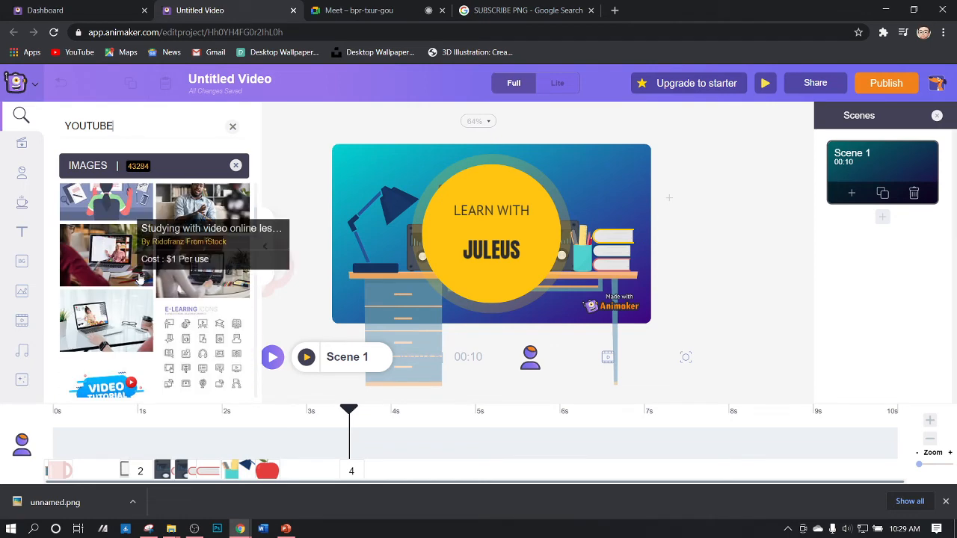
{"action": "scroll", "coordinate": [140, 278], "scroll_direction": "up", "scroll_amount": 2}
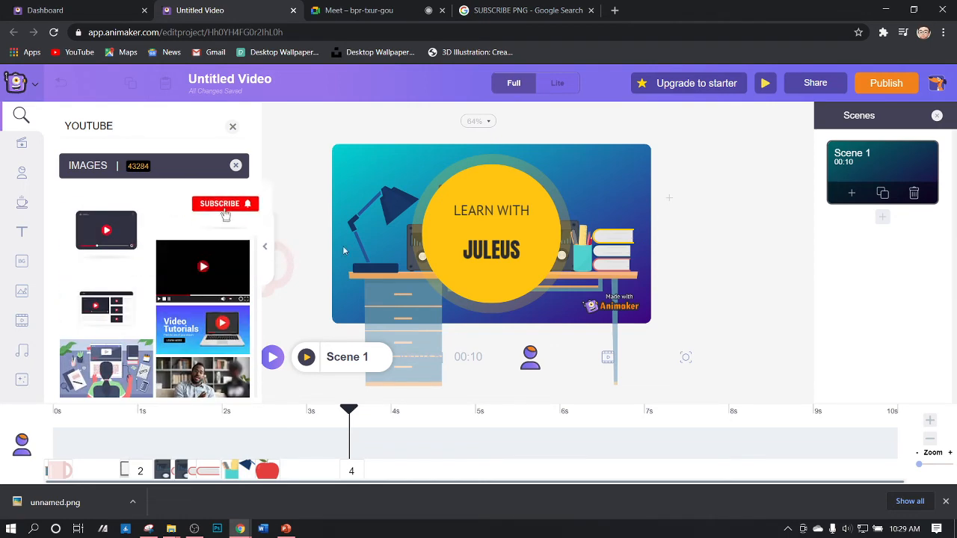
Place the red SUBSCRIBE image with the bell over the circle title in Scene 1, and delete it again.
{"action": "left_click_drag", "start_coordinate": [344, 250], "coordinate": [512, 297]}
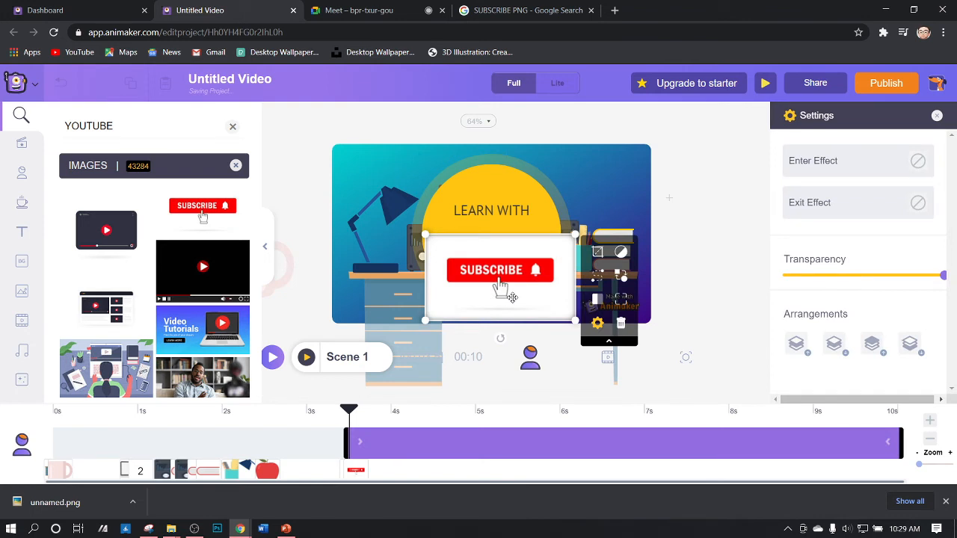
{"action": "mouse_move", "coordinate": [944, 276]}
{"action": "left_mouse_down"}
{"action": "mouse_move", "coordinate": [912, 276]}
{"action": "mouse_move", "coordinate": [945, 276]}
{"action": "left_mouse_up"}
{"action": "key", "text": "Delete"}
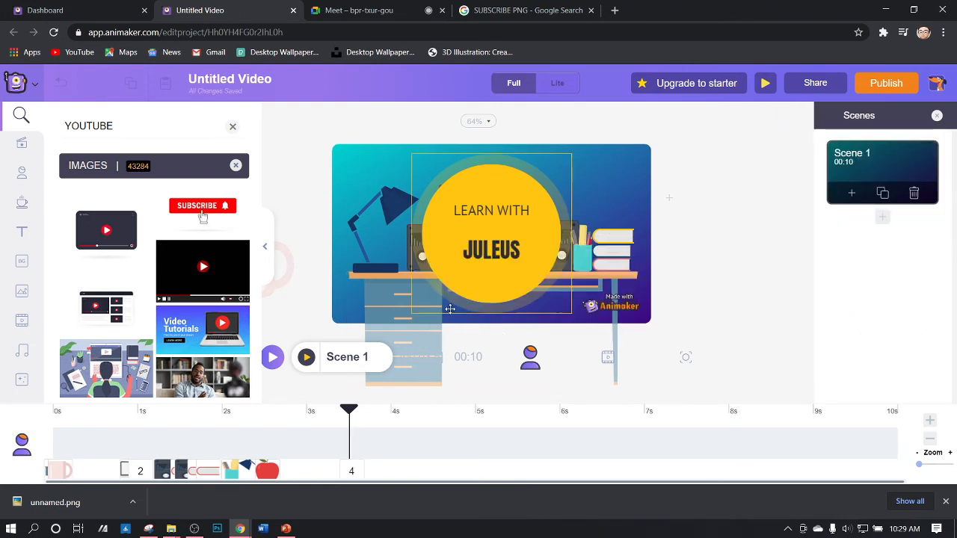
Browse further down the YOUTUBE image results for other usable pictures.
{"action": "scroll", "coordinate": [169, 338], "scroll_direction": "down", "scroll_amount": 1}
{"action": "scroll", "coordinate": [169, 338], "scroll_direction": "down", "scroll_amount": 5}
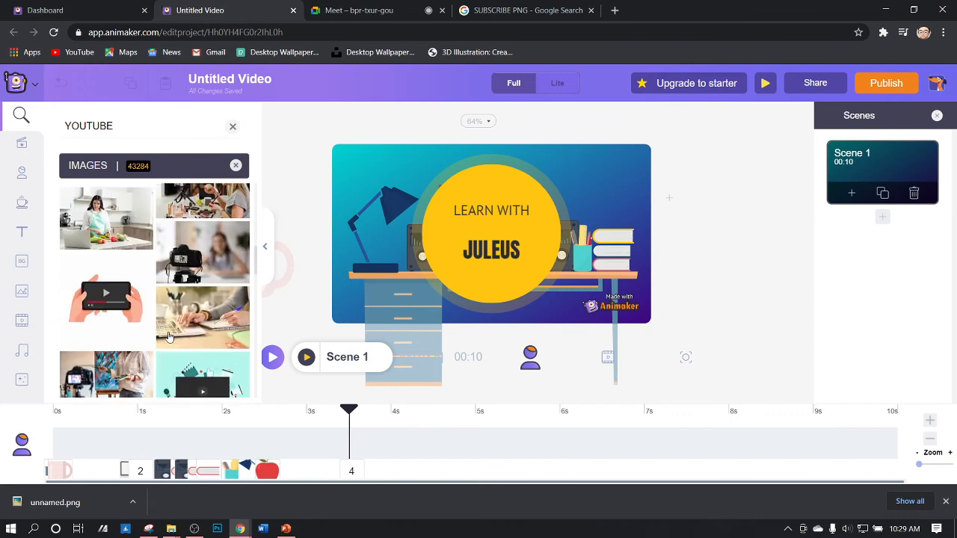
{"action": "scroll", "coordinate": [169, 339], "scroll_direction": "down", "scroll_amount": 5}
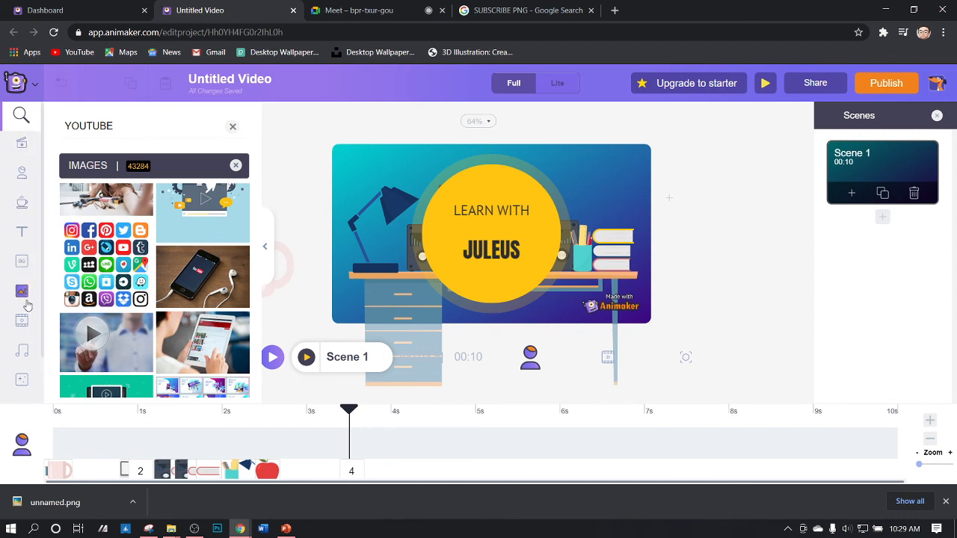
{"action": "scroll", "coordinate": [167, 307], "scroll_direction": "down", "scroll_amount": 10}
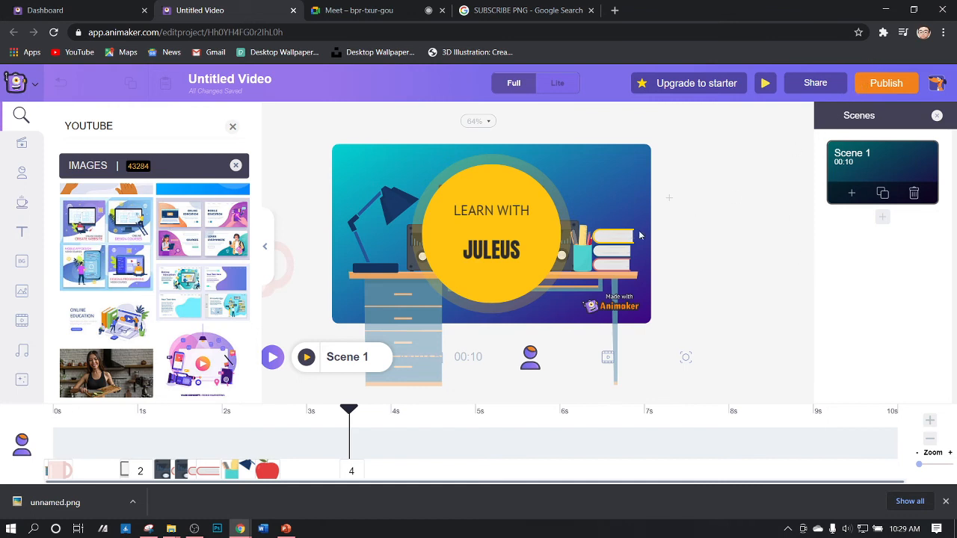
Publish the project as a downloadable HD 720p mp4 video with the name Motion Graphics.
{"action": "left_click", "coordinate": [901, 88]}
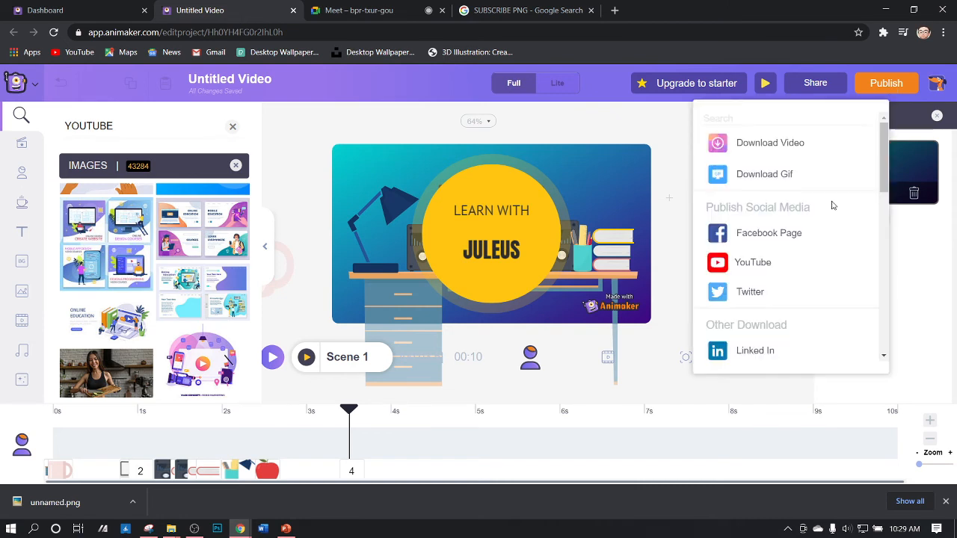
{"action": "left_click", "coordinate": [772, 144]}
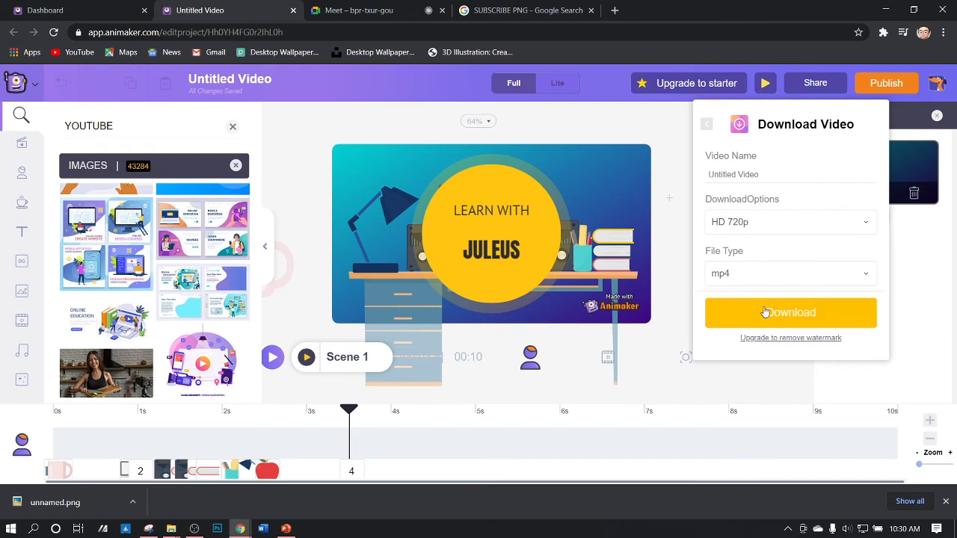
{"action": "left_click_drag", "start_coordinate": [767, 178], "coordinate": [650, 191]}
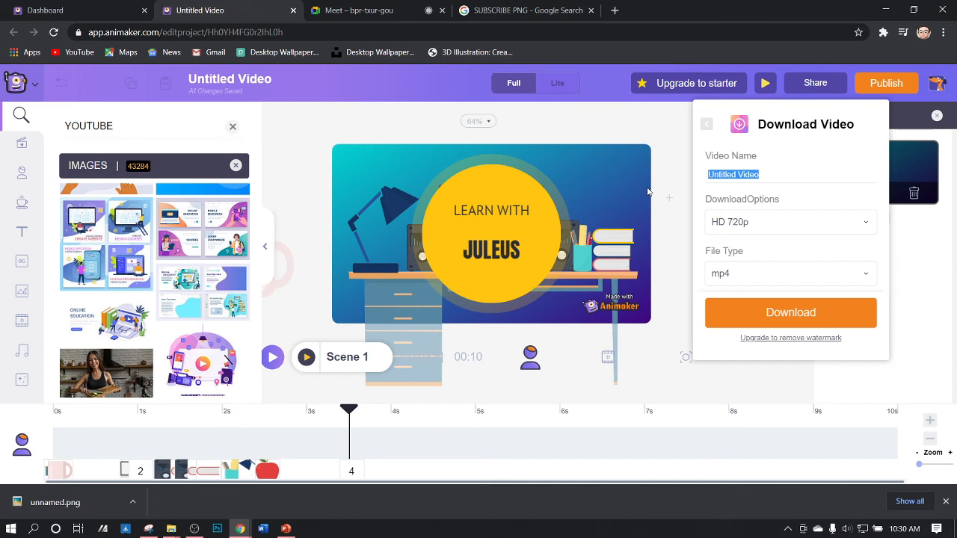
{"action": "type", "text": "mOTION"}
{"action": "key", "text": "BackSpace"}
{"action": "key", "text": "BackSpace"}
{"action": "key", "text": "BackSpace"}
{"action": "key", "text": "BackSpace"}
{"action": "key", "text": "BackSpace"}
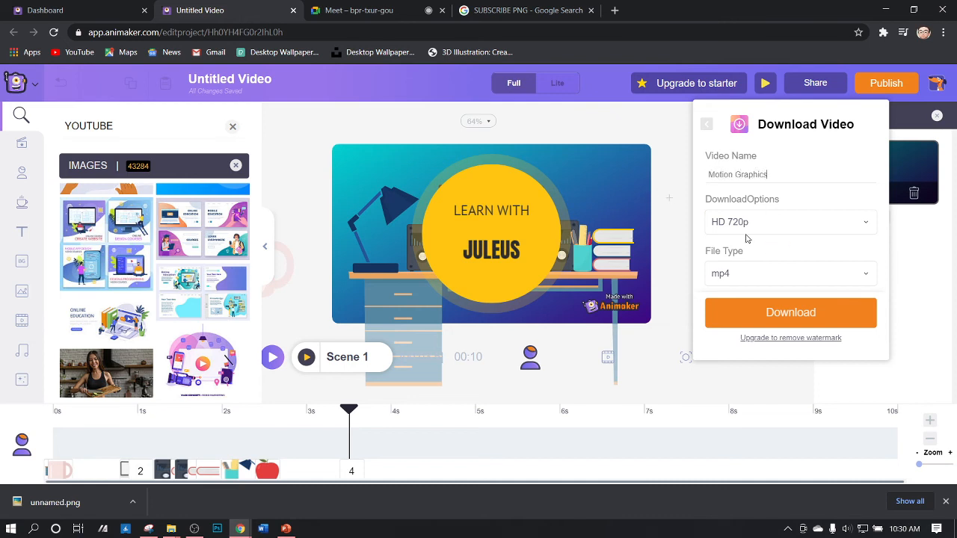
{"action": "left_click", "coordinate": [784, 222]}
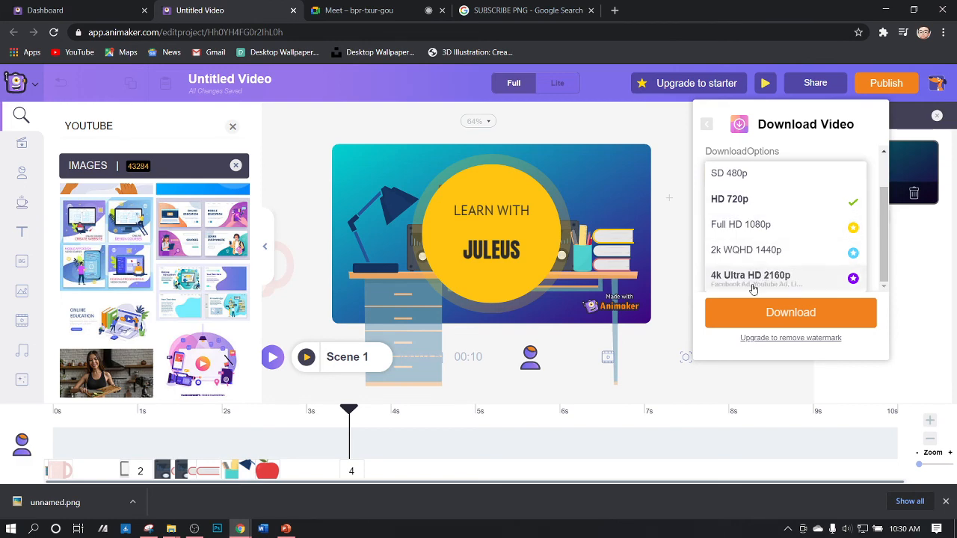
{"action": "left_click", "coordinate": [780, 318]}
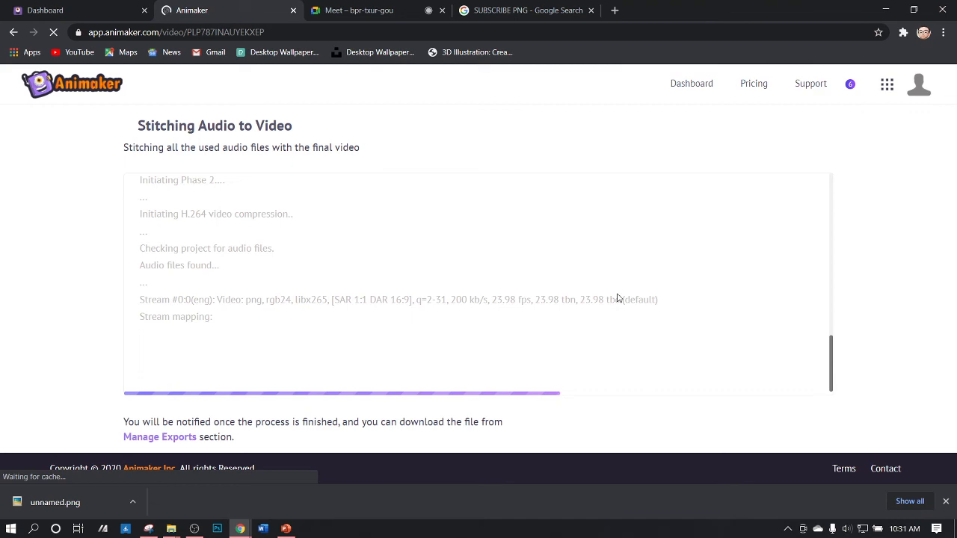
Switch to the Webinar Animation presentation in PowerPoint and show slide 41, Online Applications for Animation.
{"action": "key", "text": "alt+Tab"}
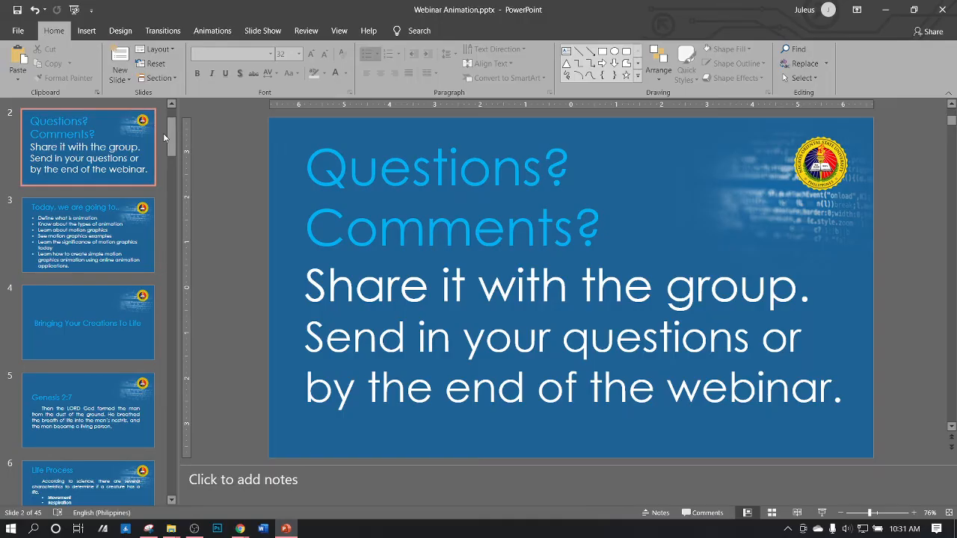
{"action": "scroll", "coordinate": [100, 201], "scroll_direction": "down", "scroll_amount": 20}
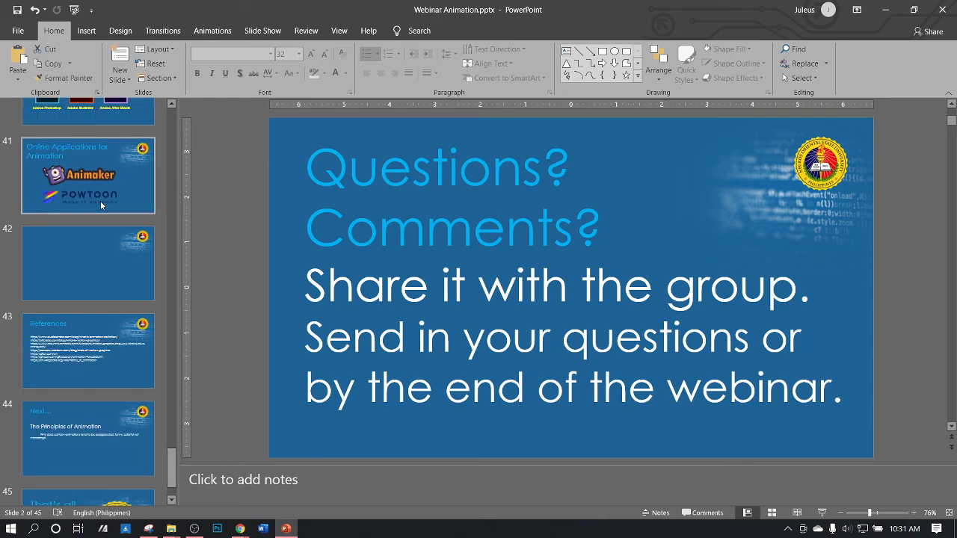
{"action": "left_click", "coordinate": [101, 205]}
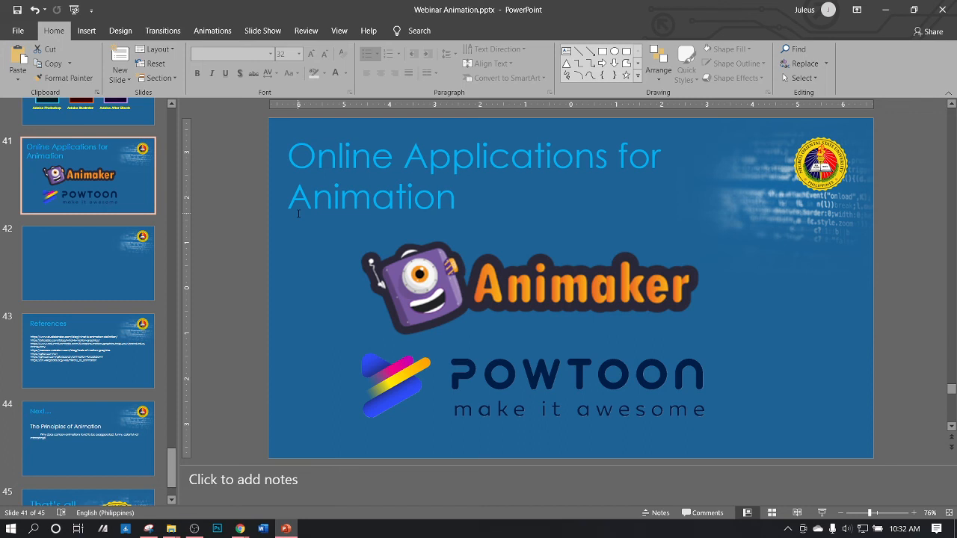
Switch back to the Animaker export page in Chrome and play the exported video.
{"action": "left_click", "coordinate": [239, 529]}
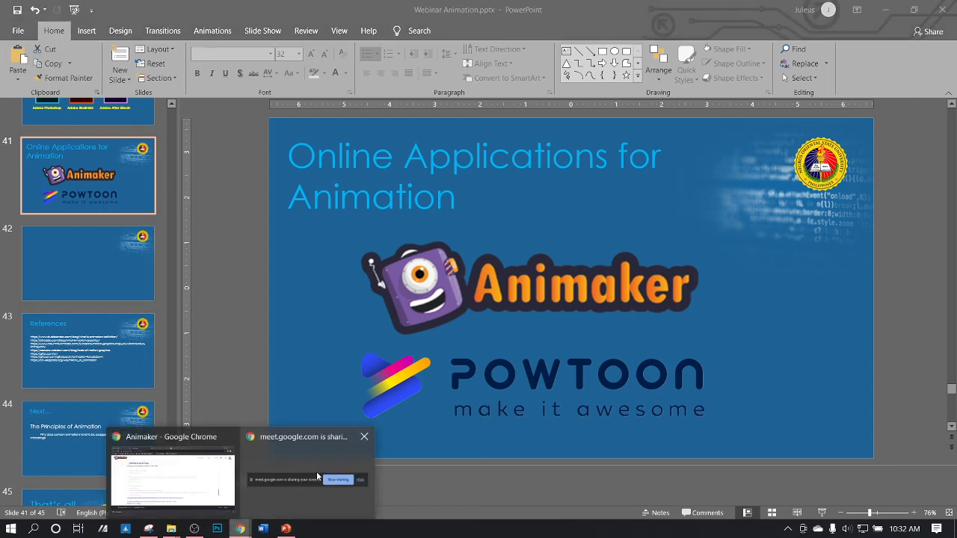
{"action": "left_click", "coordinate": [172, 479]}
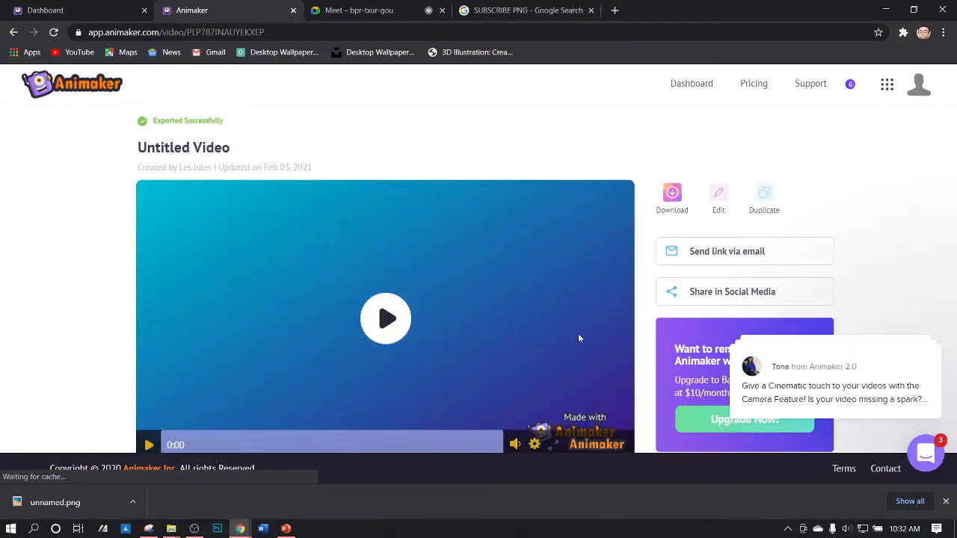
{"action": "left_click", "coordinate": [151, 445]}
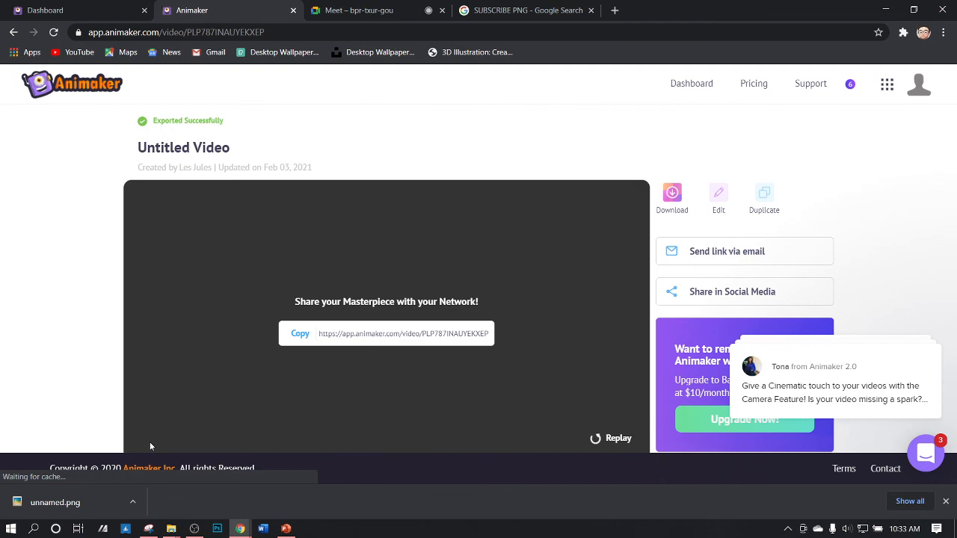
Return to the PowerPoint presentation and advance past the blank slide to the References slide.
{"action": "left_click", "coordinate": [286, 528]}
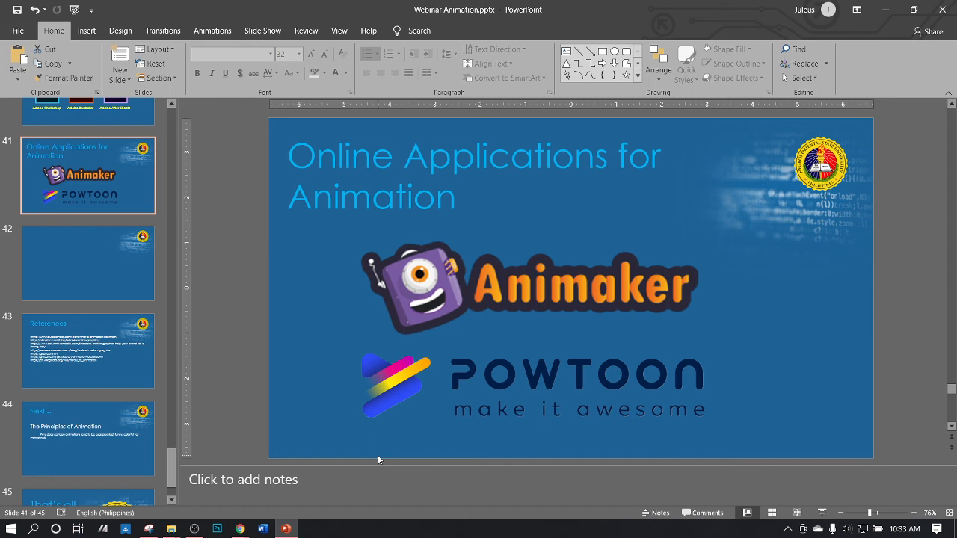
{"action": "key", "text": "Down"}
{"action": "key", "text": "Down"}
{"action": "key", "text": "Down"}
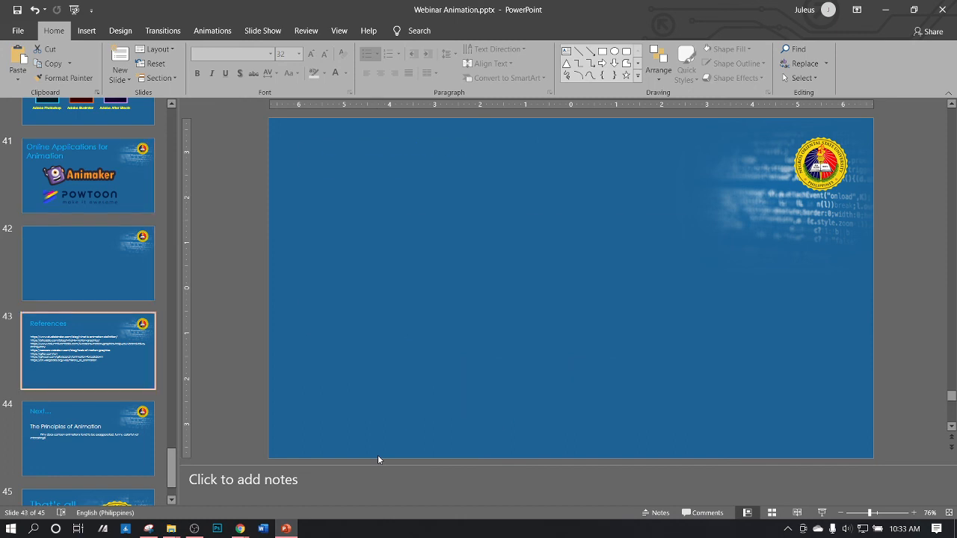